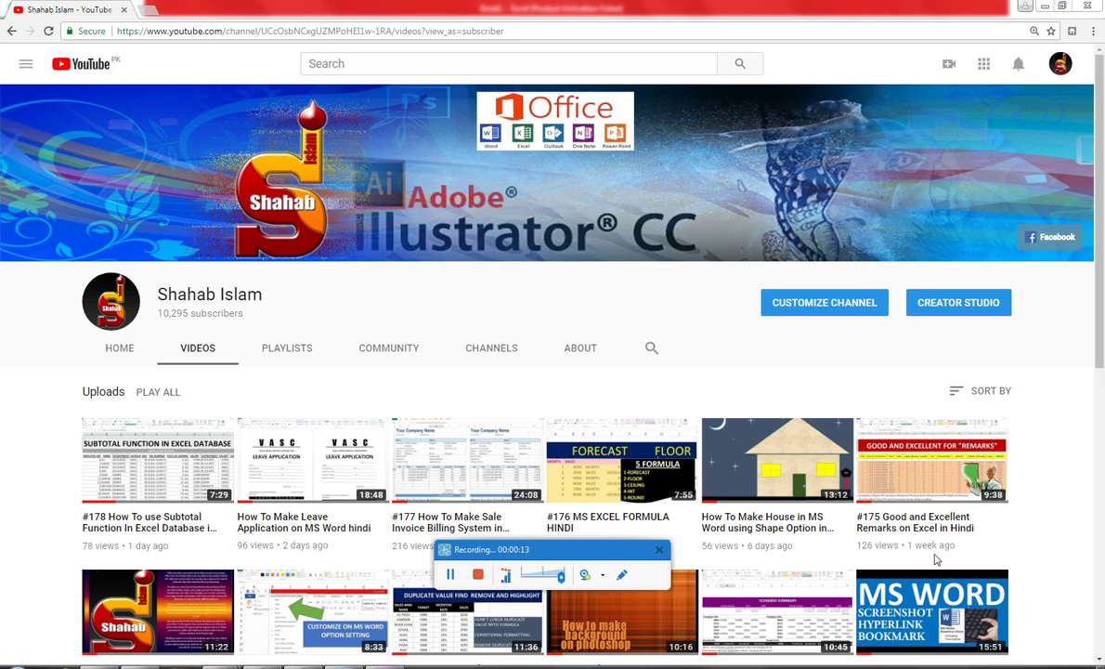
Give cell A3 a List data validation with source 1,2,3,4,5,6,7,8,9,10,11,12.
{"action": "left_click", "coordinate": [605, 555]}
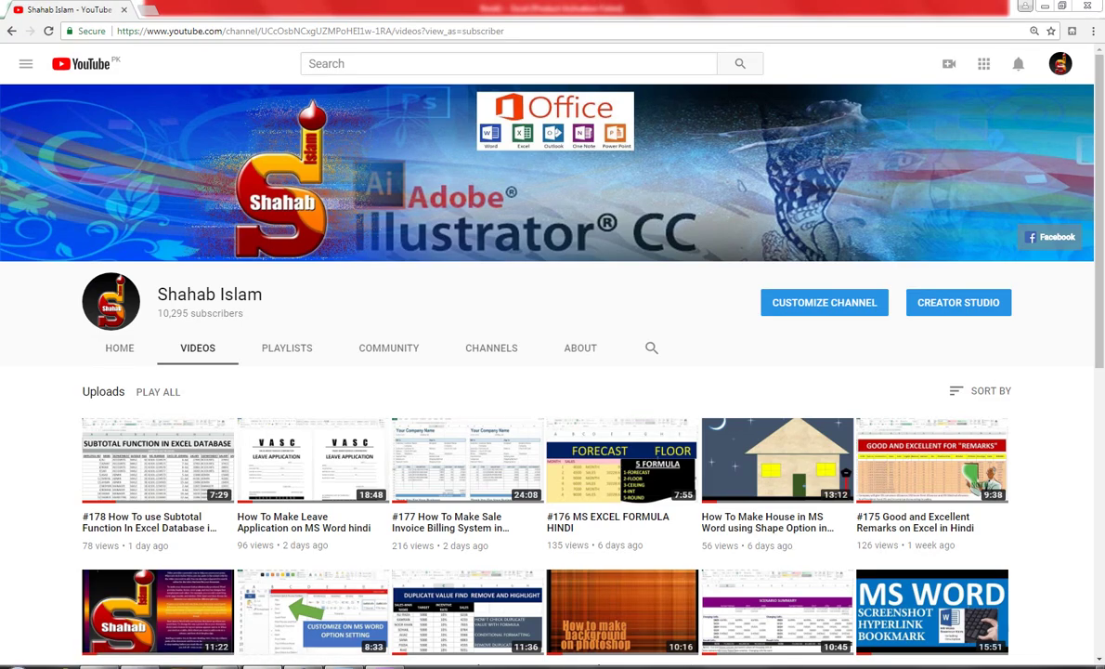
{"action": "key", "text": "Down"}
{"action": "key", "text": "Down"}
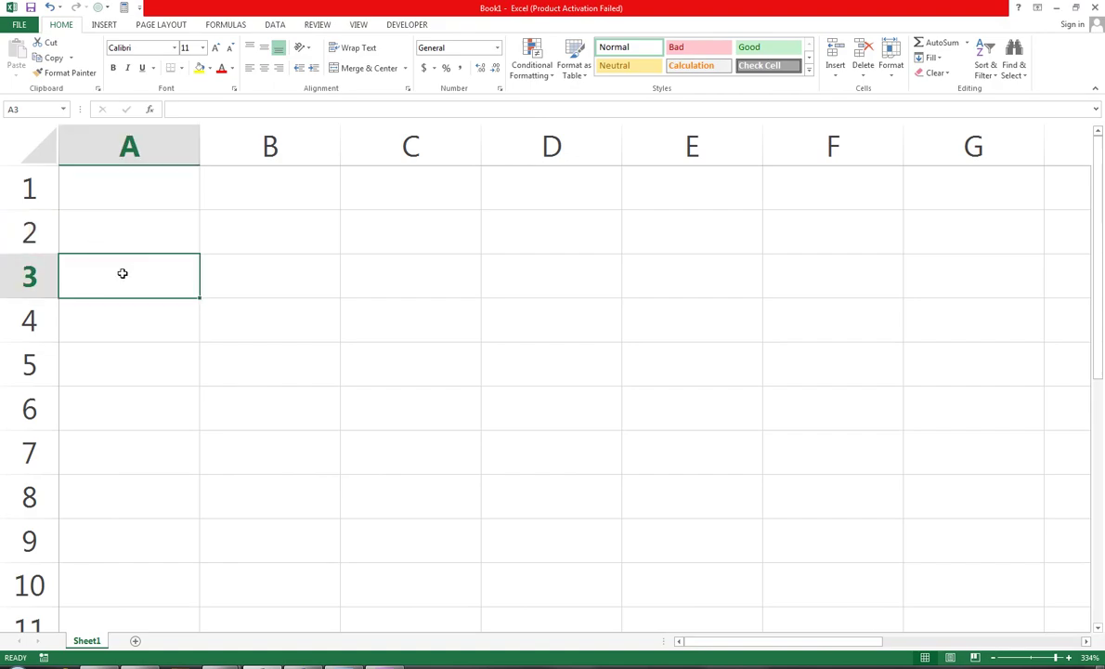
{"action": "left_click", "coordinate": [275, 23]}
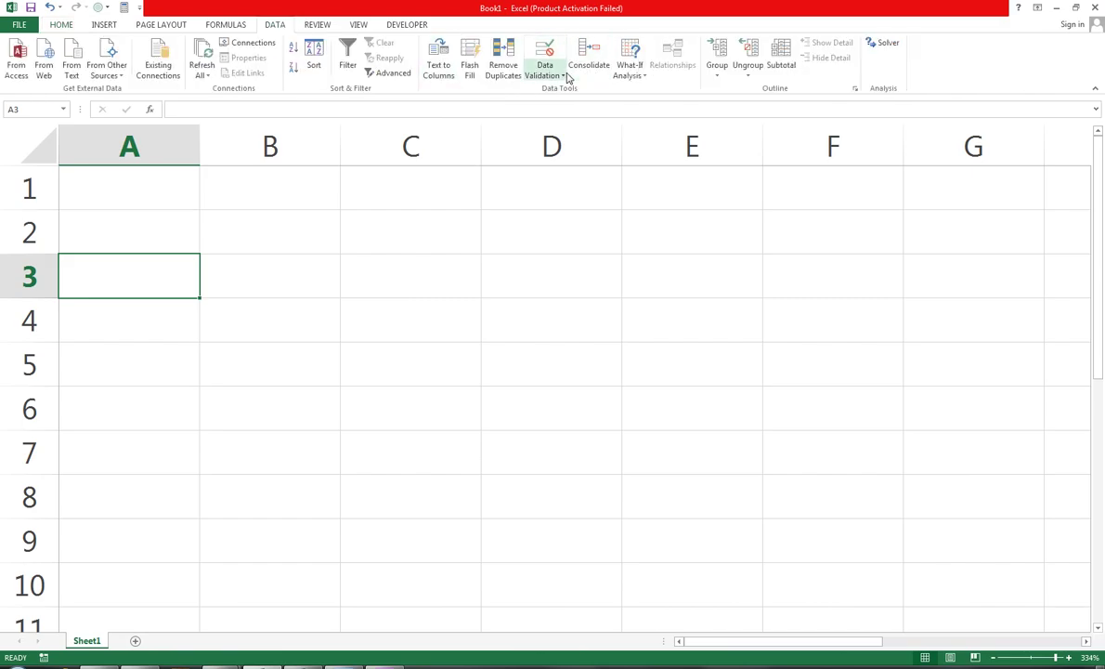
{"action": "left_click", "coordinate": [527, 74]}
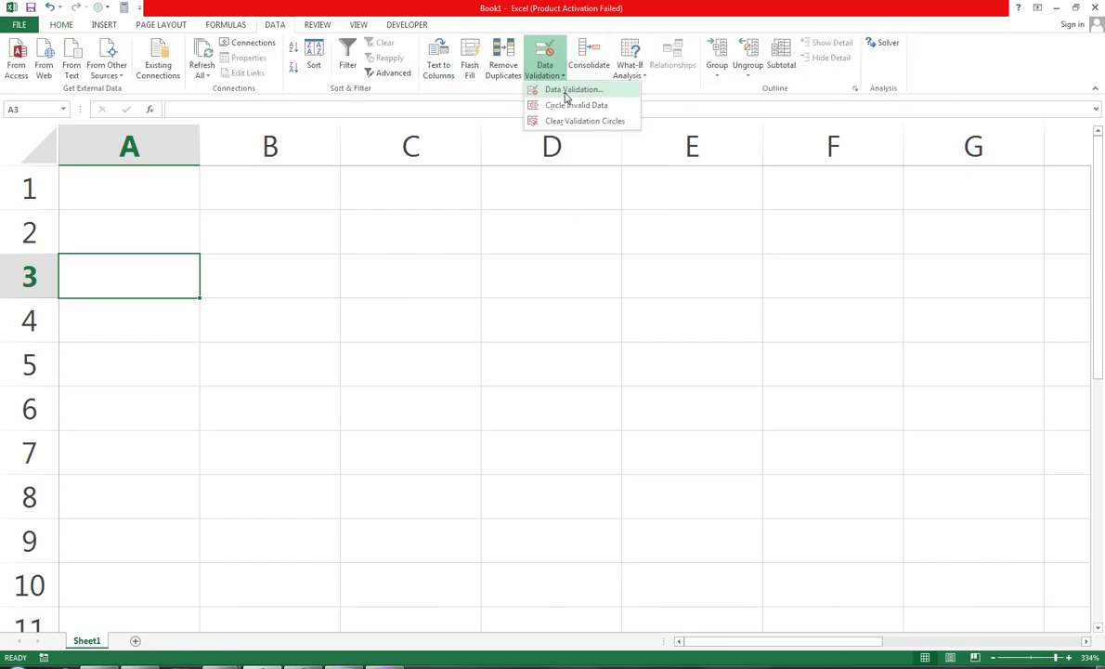
{"action": "left_click", "coordinate": [557, 91]}
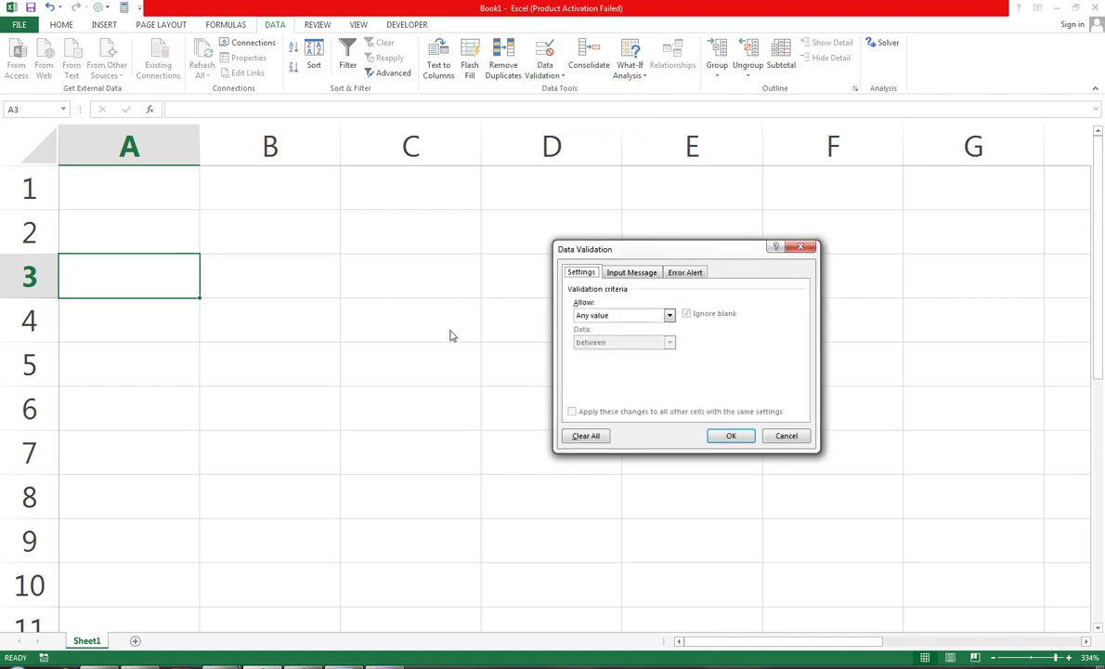
{"action": "left_click", "coordinate": [668, 315]}
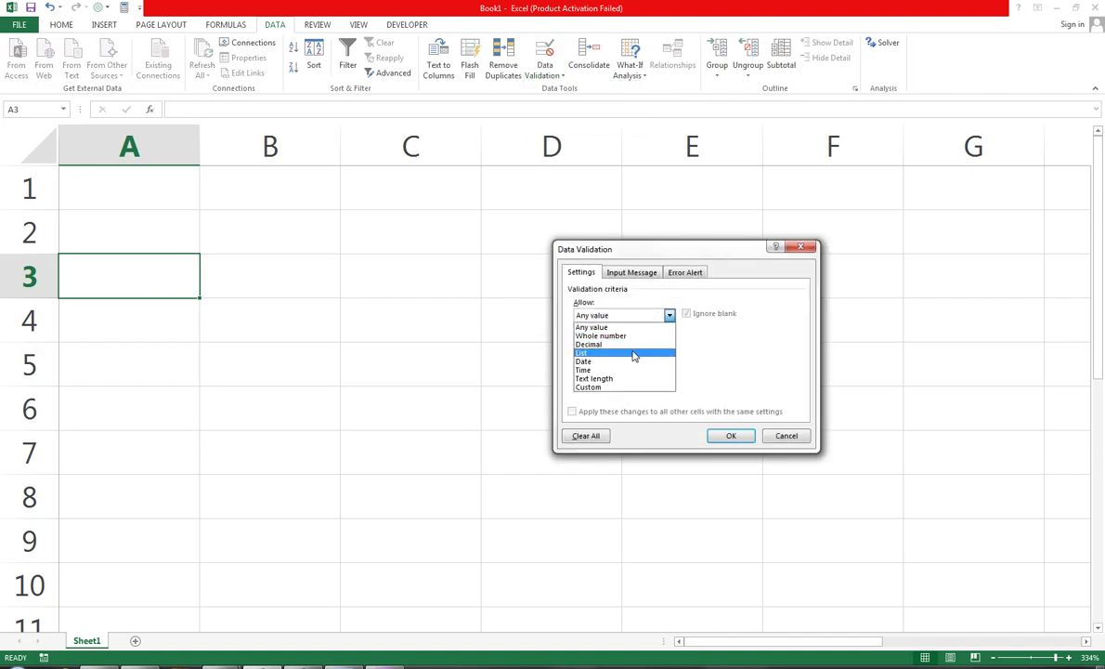
{"action": "left_click", "coordinate": [632, 353]}
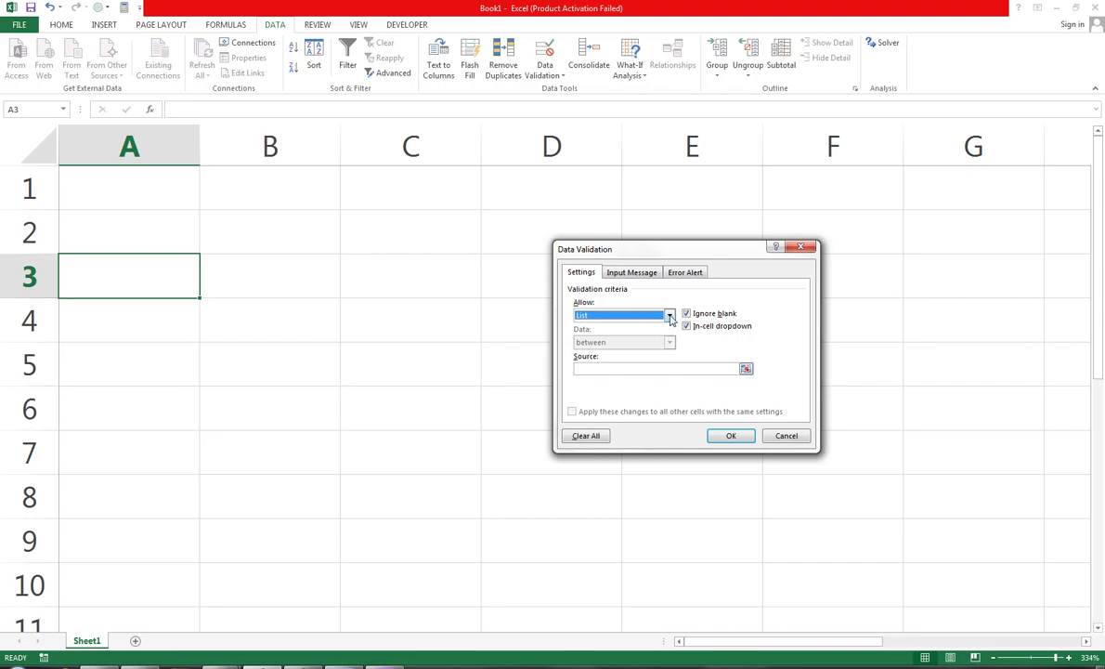
{"action": "left_click", "coordinate": [577, 369]}
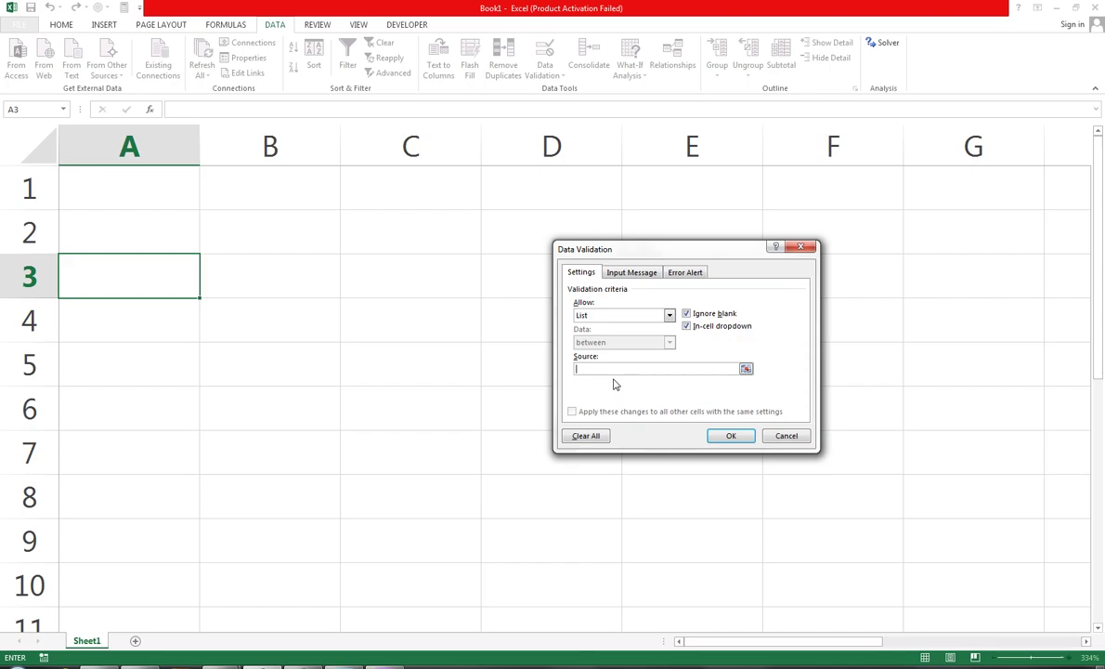
{"action": "type", "text": "1,2,3,"}
{"action": "type", "text": "4,5,6"}
{"action": "type", "text": ",7"}
{"action": "type", "text": ",8,9,1"}
{"action": "type", "text": "0,1,"}
{"action": "key", "text": "BackSpace"}
{"action": "type", "text": "11,"}
{"action": "type", "text": "112,"}
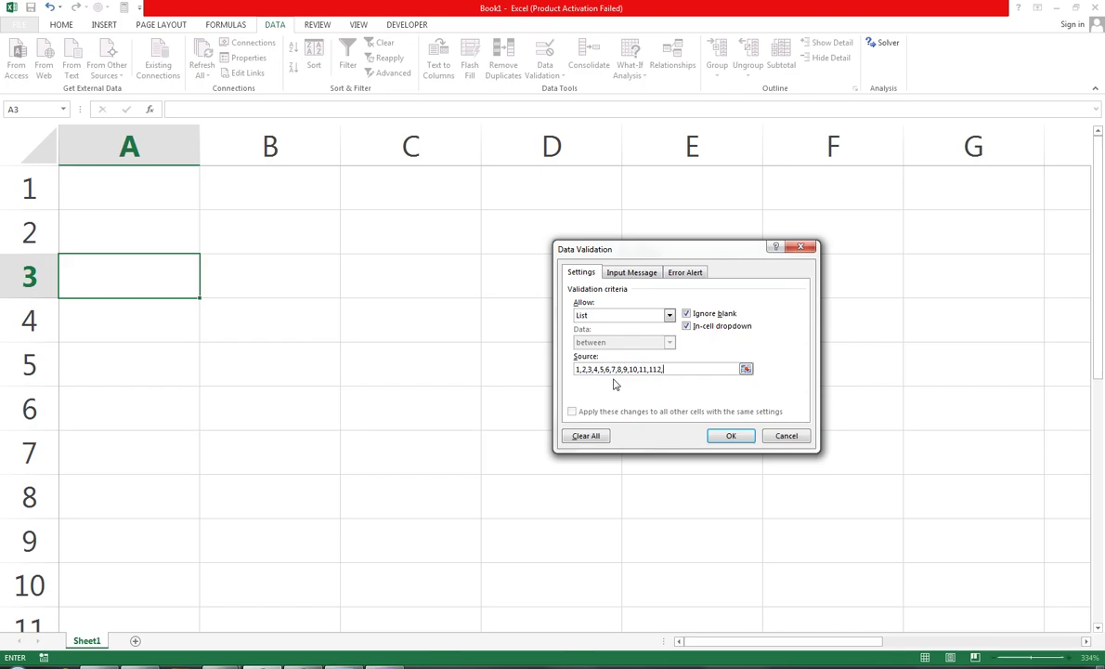
{"action": "key", "text": "BackSpace"}
{"action": "key", "text": "BackSpace"}
{"action": "key", "text": "BackSpace"}
{"action": "type", "text": "2,"}
Confirm A3's month list and label cell A2 'MONTH' in uppercase.
{"action": "left_click", "coordinate": [731, 436]}
{"action": "left_click", "coordinate": [103, 232]}
{"action": "type", "text": "m"}
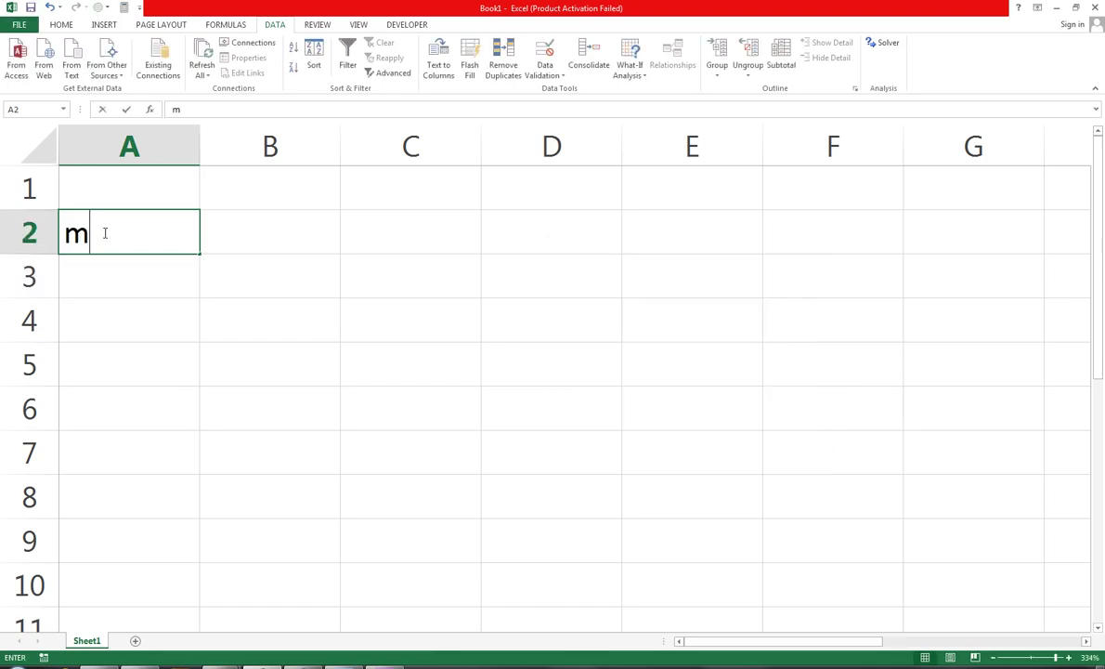
{"action": "type", "text": "onth"}
{"action": "key", "text": "Tab"}
{"action": "left_click", "coordinate": [104, 234]}
{"action": "type", "text": "M"}
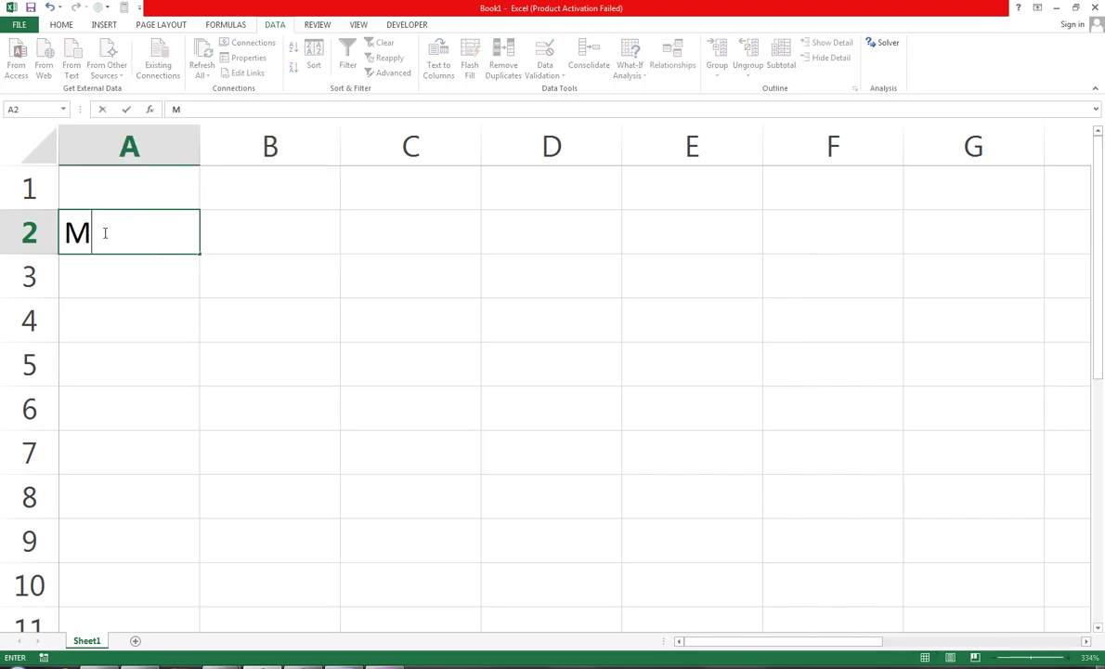
{"action": "type", "text": "ONTH"}
{"action": "key", "text": "Tab"}
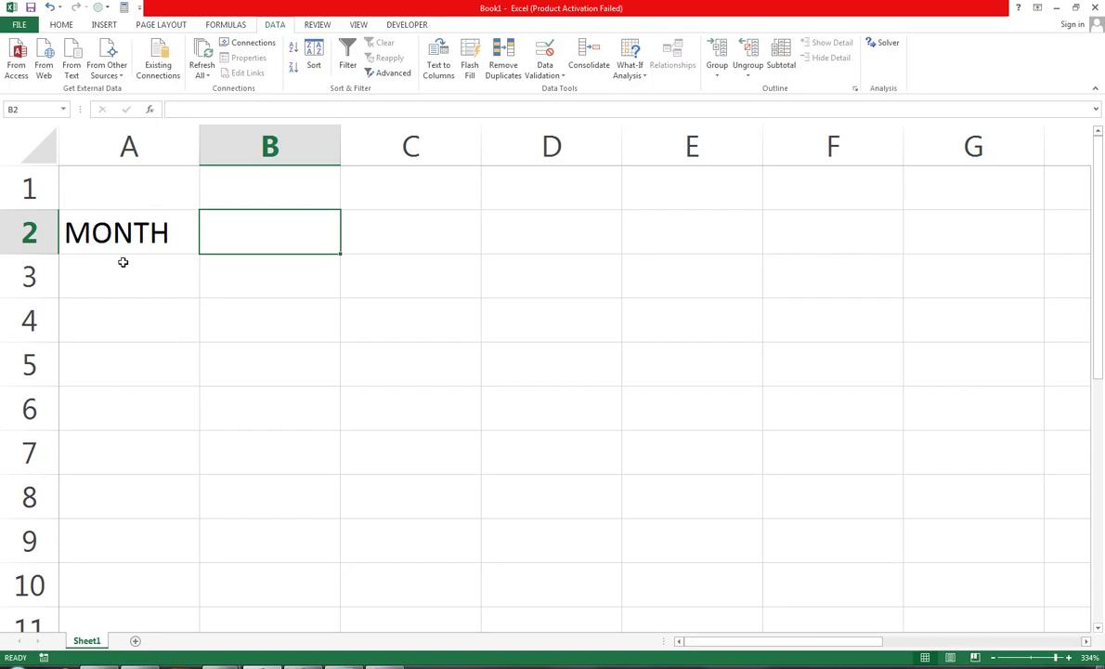
Choose month 4 from A3's dropdown.
{"action": "left_click", "coordinate": [125, 263]}
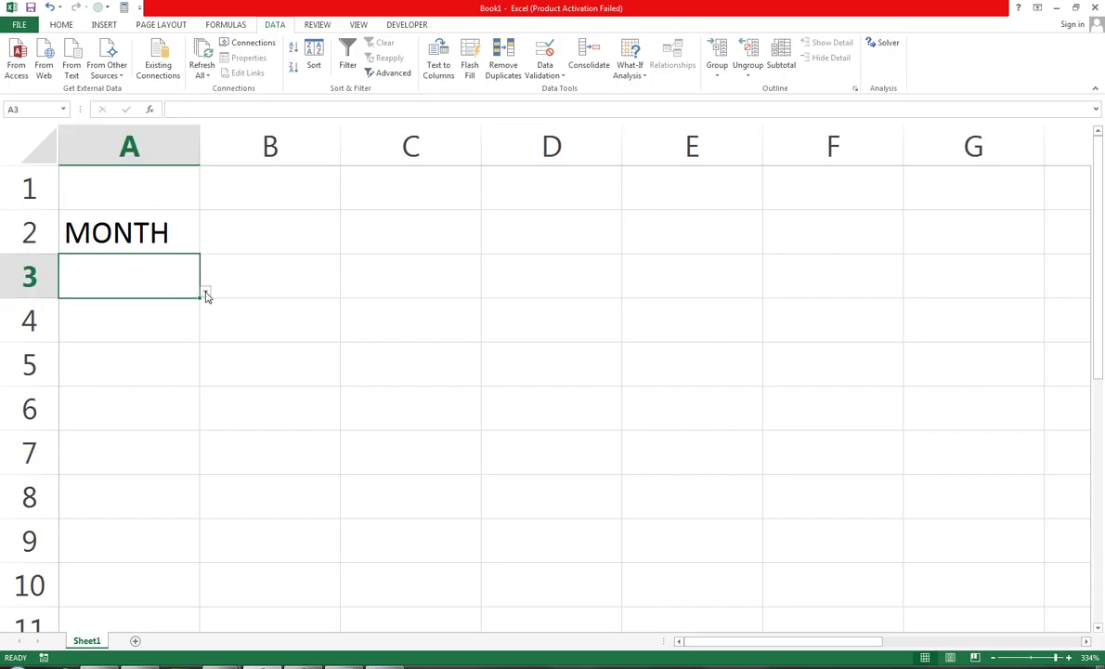
{"action": "left_click", "coordinate": [206, 292]}
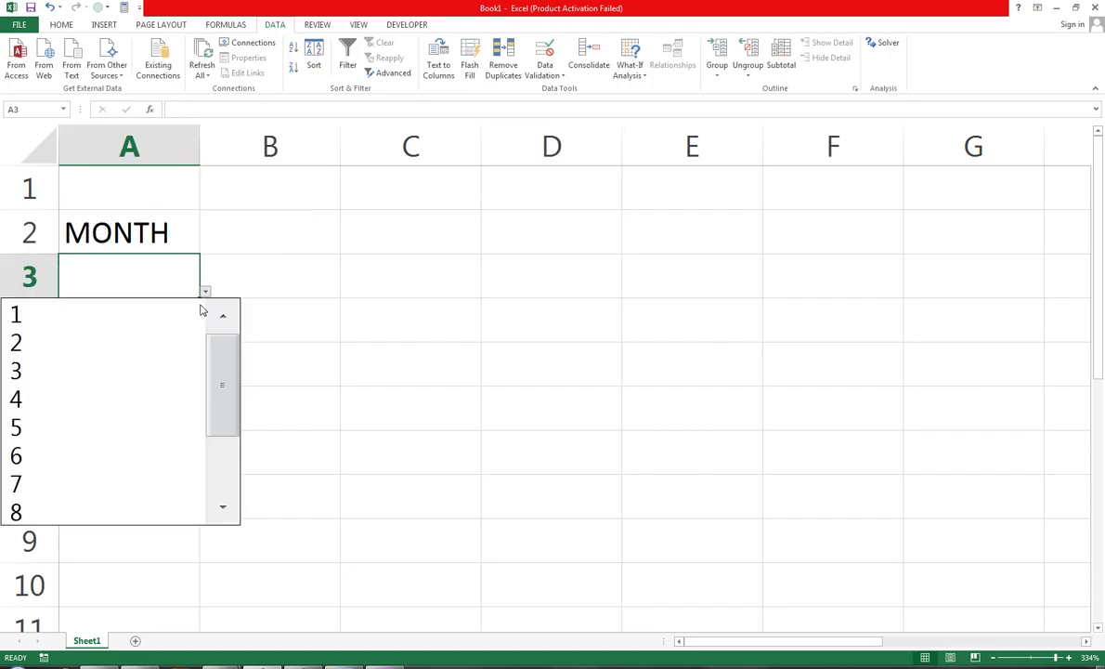
{"action": "left_click", "coordinate": [139, 400]}
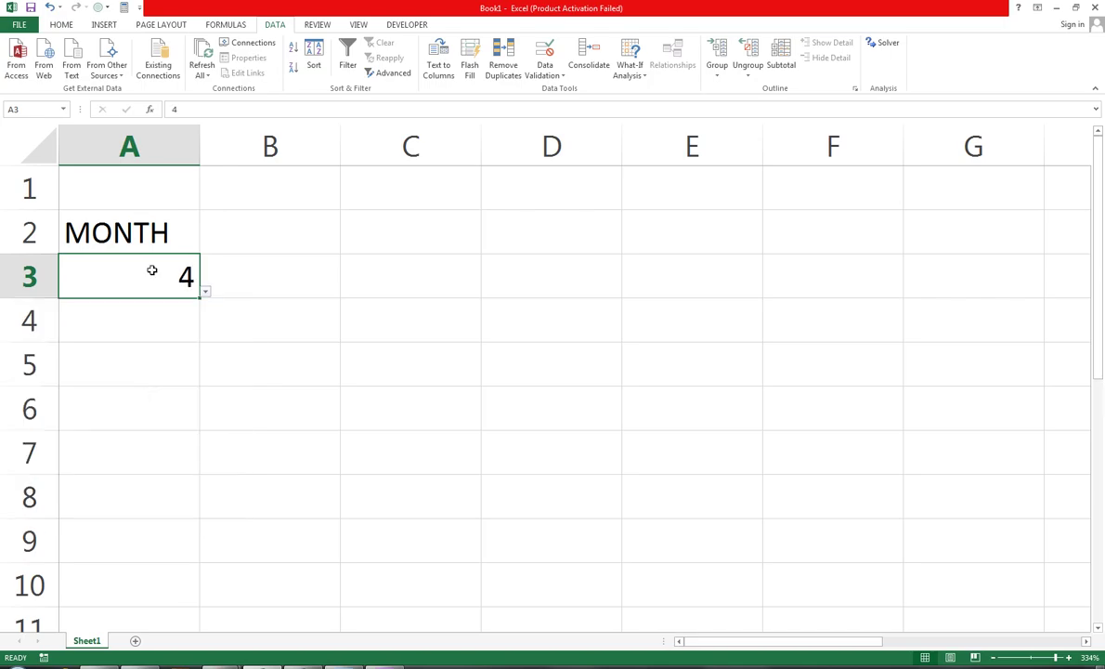
Label cell B2 'YEAR'.
{"action": "left_click", "coordinate": [275, 230]}
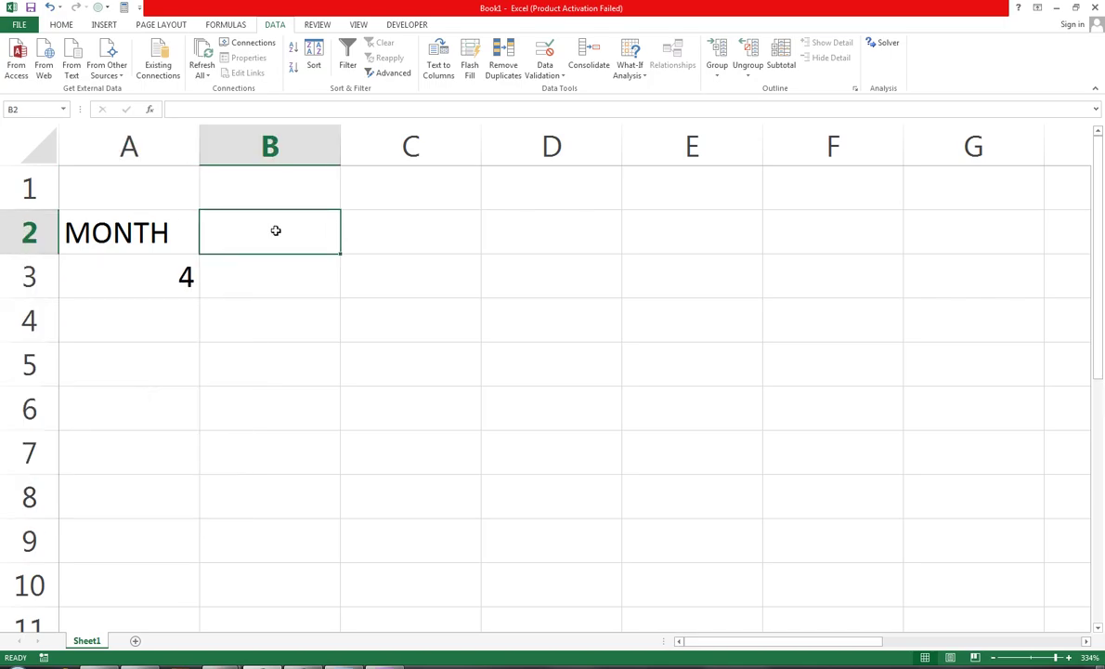
{"action": "type", "text": "YEAR"}
{"action": "key", "text": "Return"}
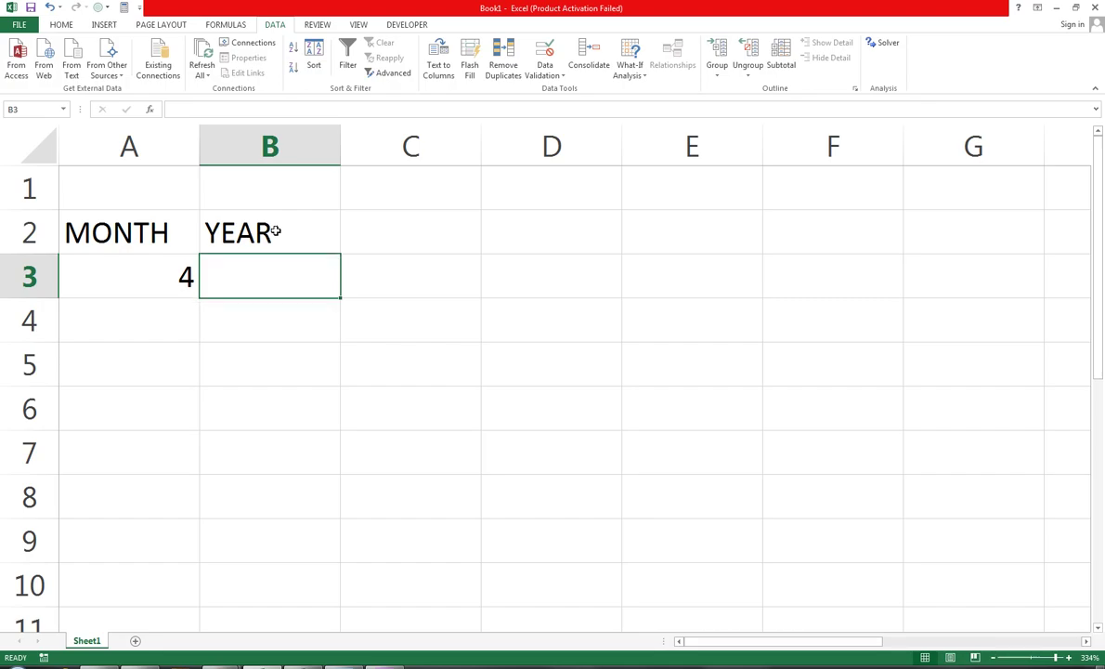
Give B3 a List validation with source 2015,2016,2017,2018,2019,2020.
{"action": "left_click", "coordinate": [557, 76]}
{"action": "left_click", "coordinate": [568, 89]}
{"action": "left_click", "coordinate": [603, 315]}
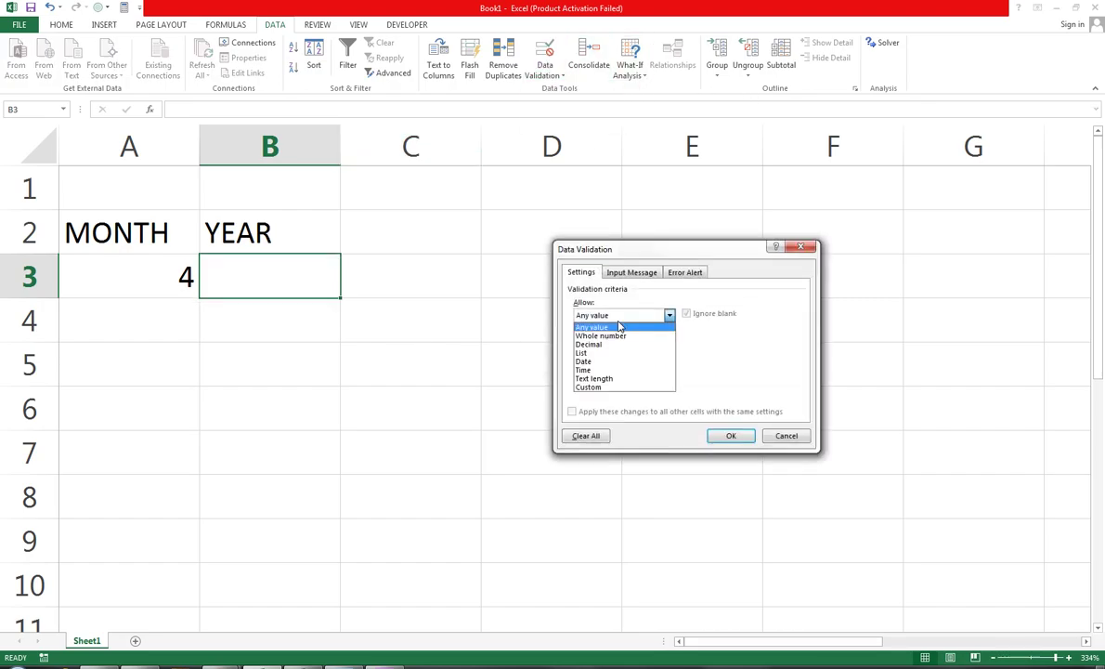
{"action": "left_click", "coordinate": [609, 353]}
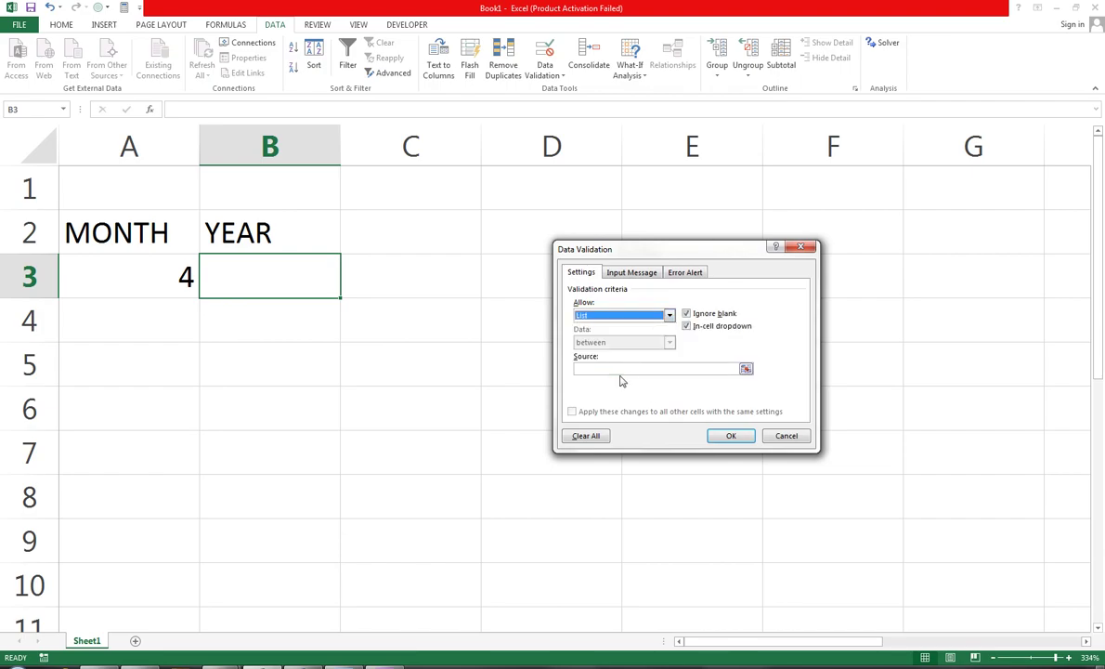
{"action": "left_click", "coordinate": [621, 368]}
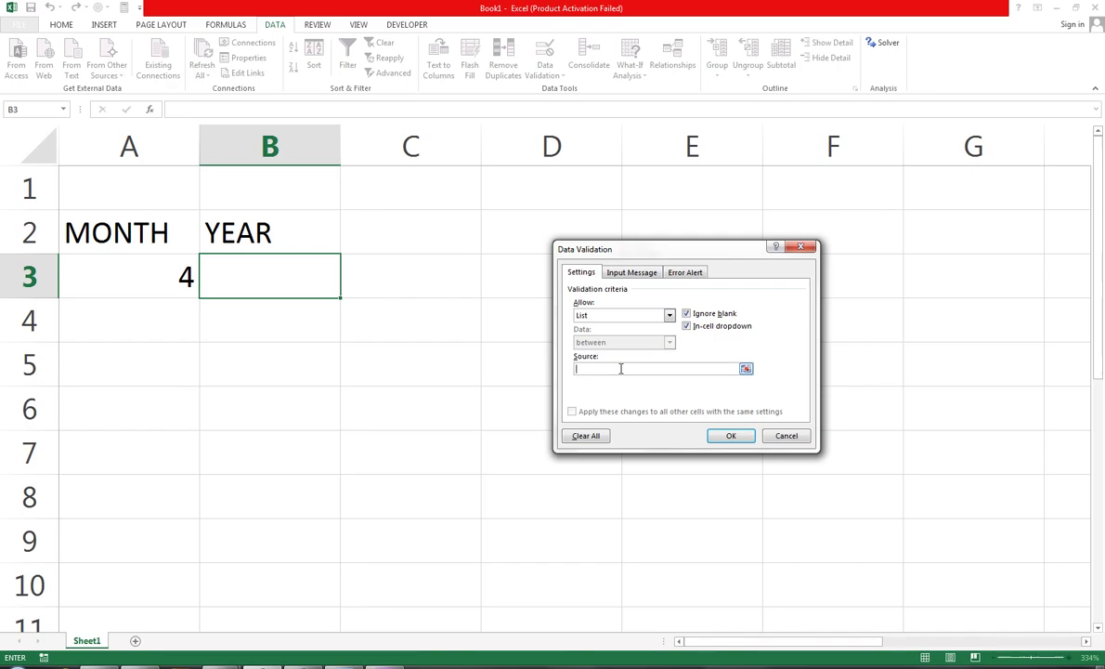
{"action": "type", "text": "20"}
{"action": "type", "text": "14+"}
{"action": "key", "text": "Down"}
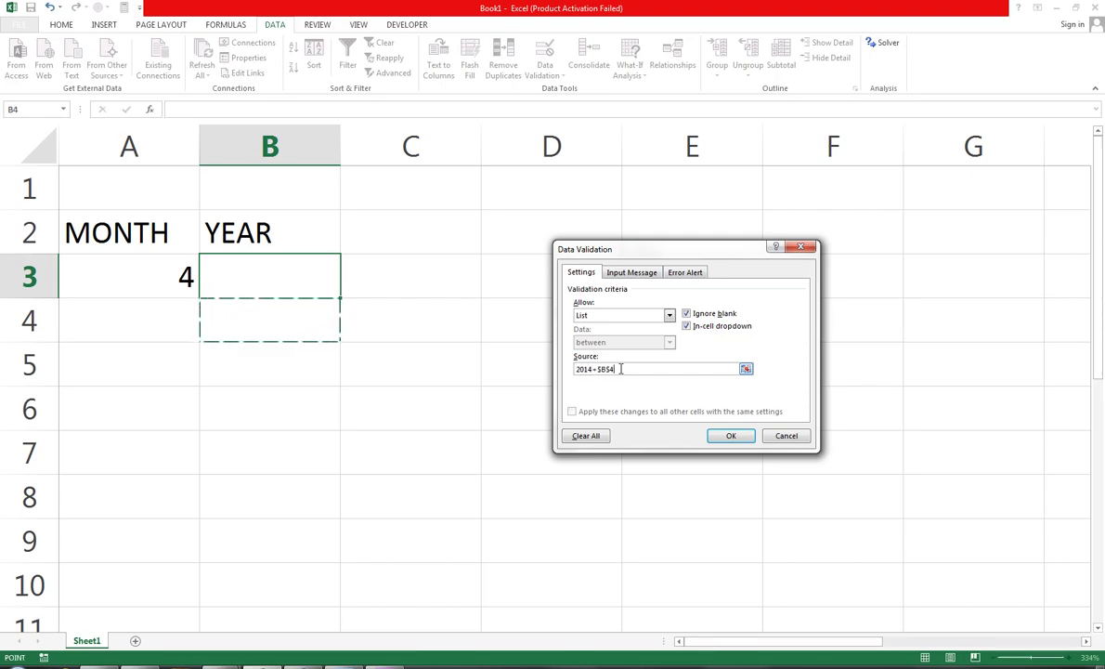
{"action": "key", "text": "BackSpace"}
{"action": "key", "text": "BackSpace"}
{"action": "key", "text": "BackSpace"}
{"action": "key", "text": "BackSpace"}
{"action": "key", "text": "BackSpace"}
{"action": "key", "text": "BackSpace"}
{"action": "key", "text": "BackSpace"}
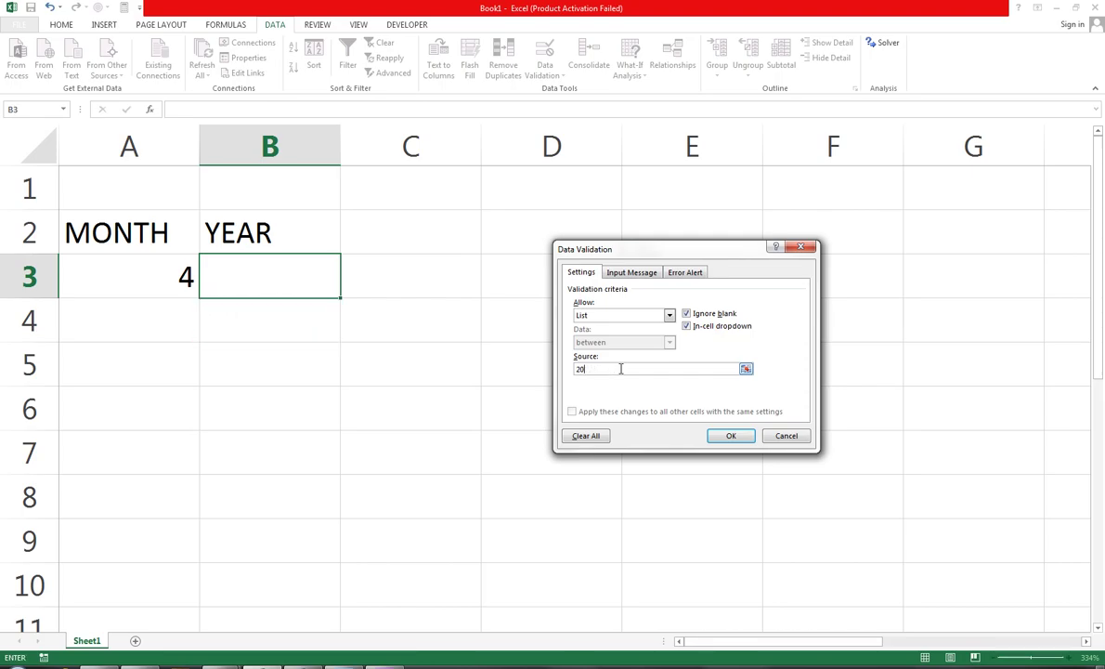
{"action": "key", "text": "BackSpace"}
{"action": "key", "text": "BackSpace"}
{"action": "type", "text": "20"}
{"action": "type", "text": "15,20"}
{"action": "type", "text": "16,2017"}
{"action": "type", "text": ",20182"}
{"action": "key", "text": "BackSpace"}
{"action": "type", "text": ",2019,2020"}
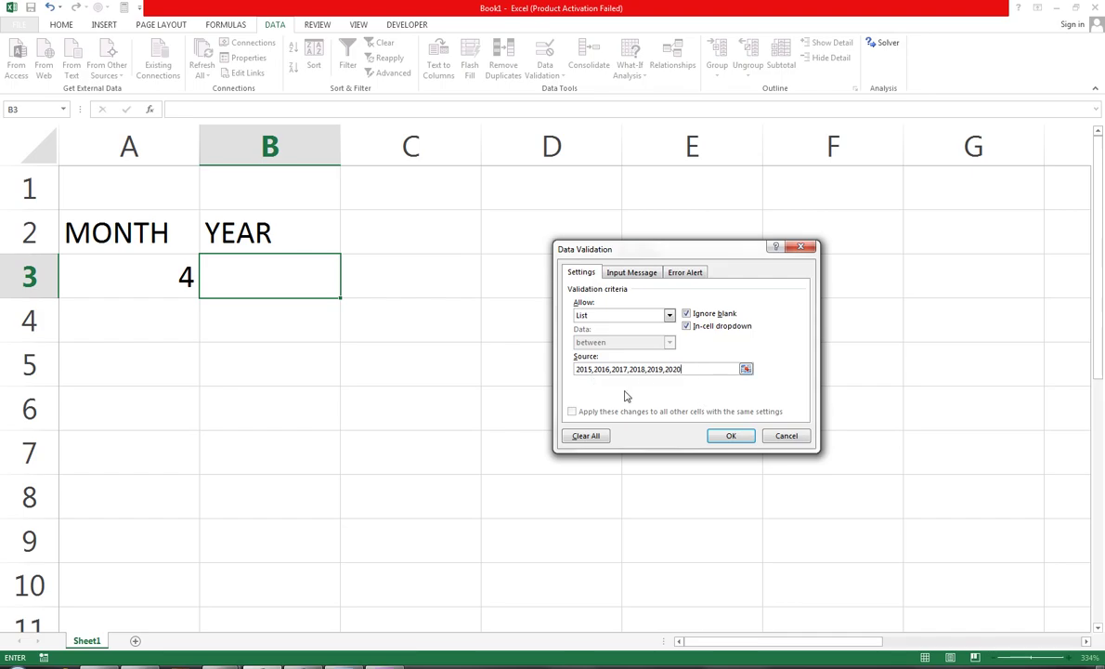
{"action": "left_click", "coordinate": [712, 438]}
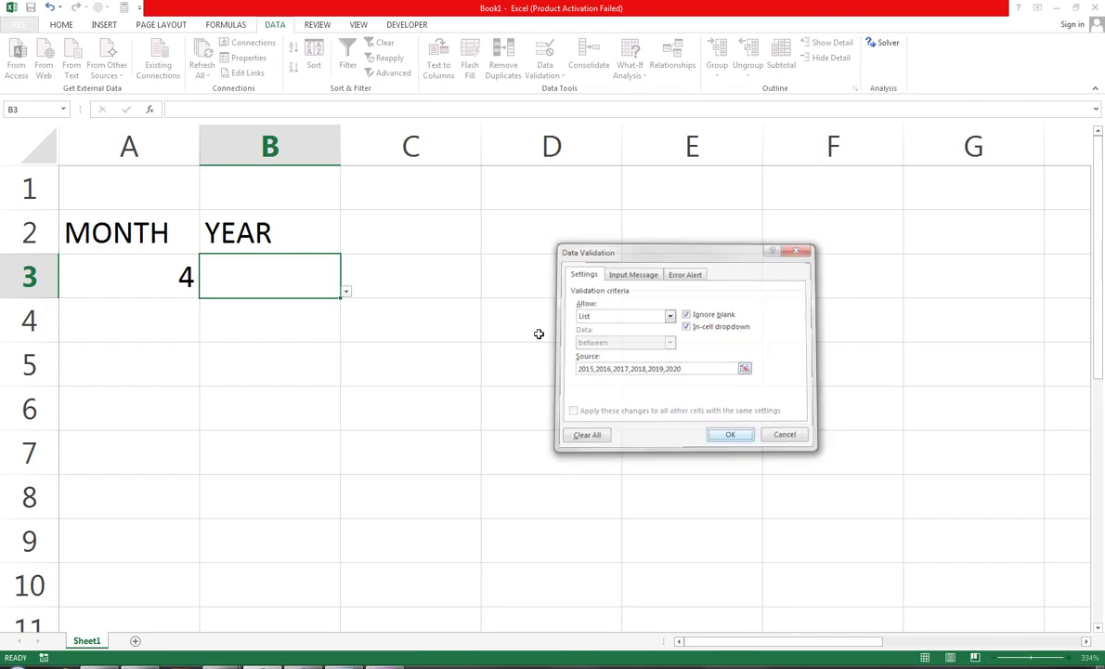
Choose 2016 from B3's year dropdown and review its validation settings without changes.
{"action": "left_click", "coordinate": [347, 292]}
{"action": "left_click", "coordinate": [306, 345]}
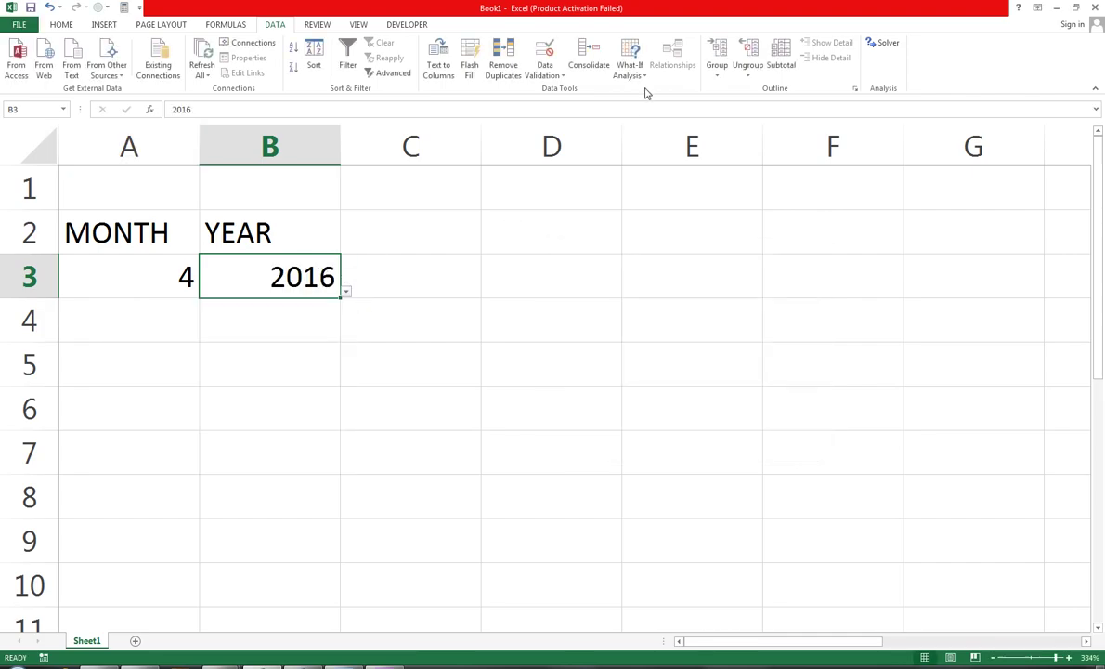
{"action": "left_click", "coordinate": [545, 73]}
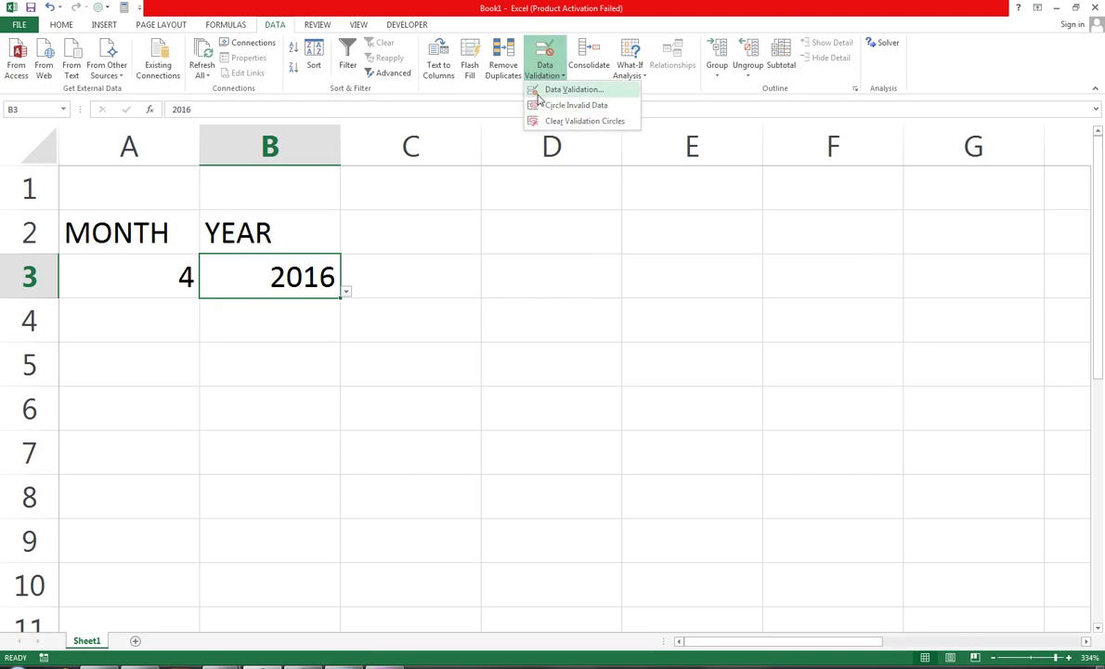
{"action": "left_click", "coordinate": [539, 90]}
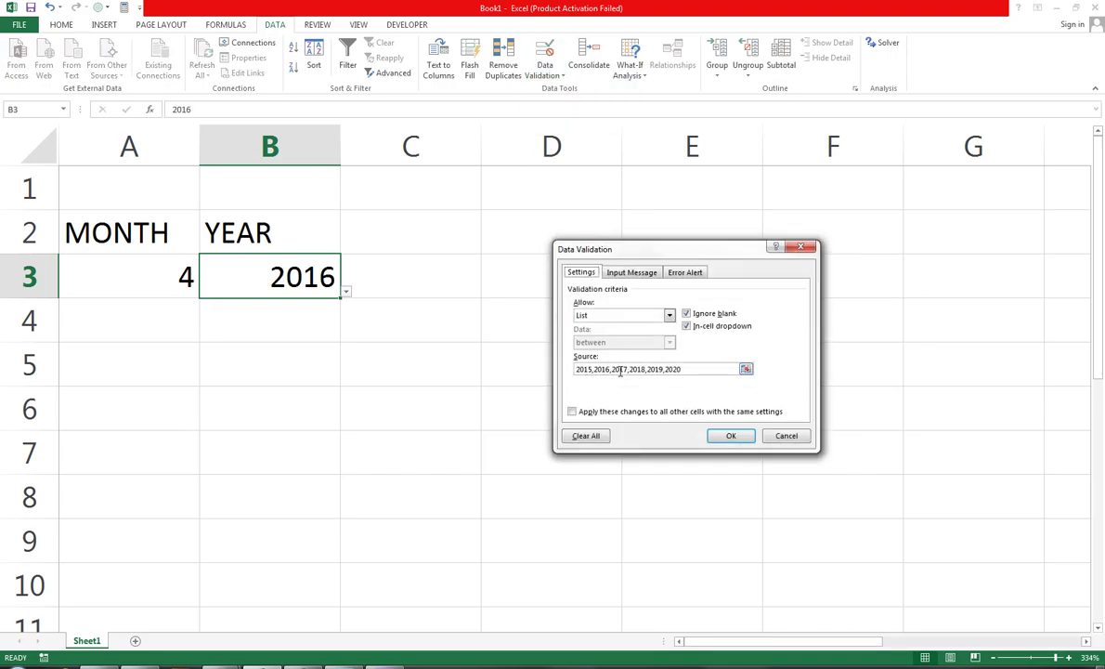
{"action": "left_click", "coordinate": [729, 436]}
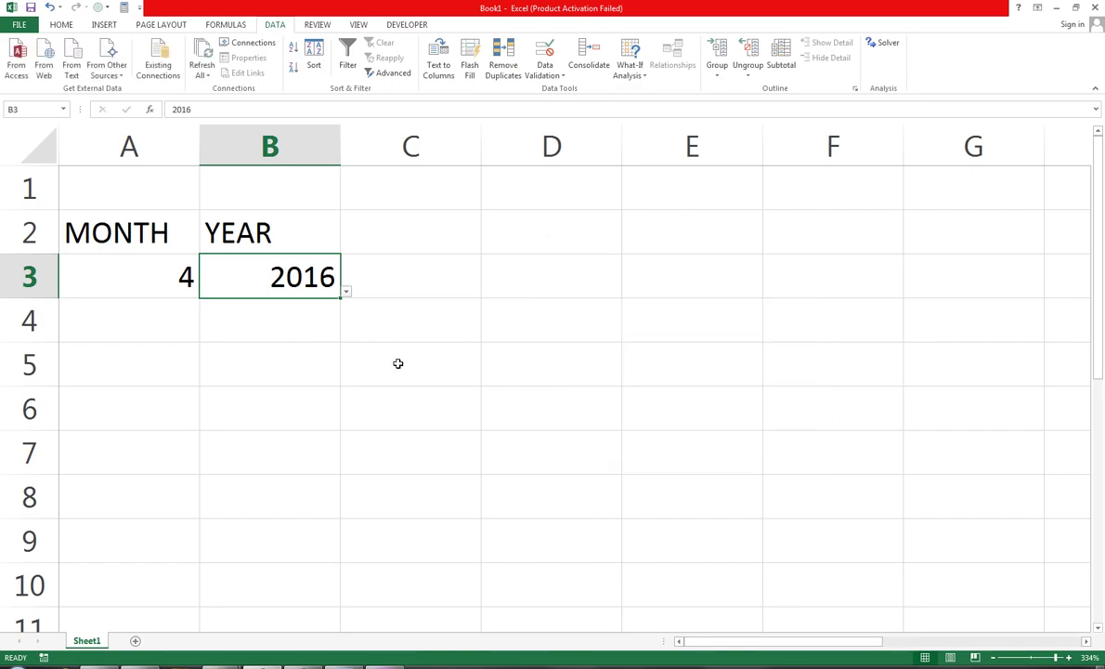
{"action": "left_click", "coordinate": [162, 383]}
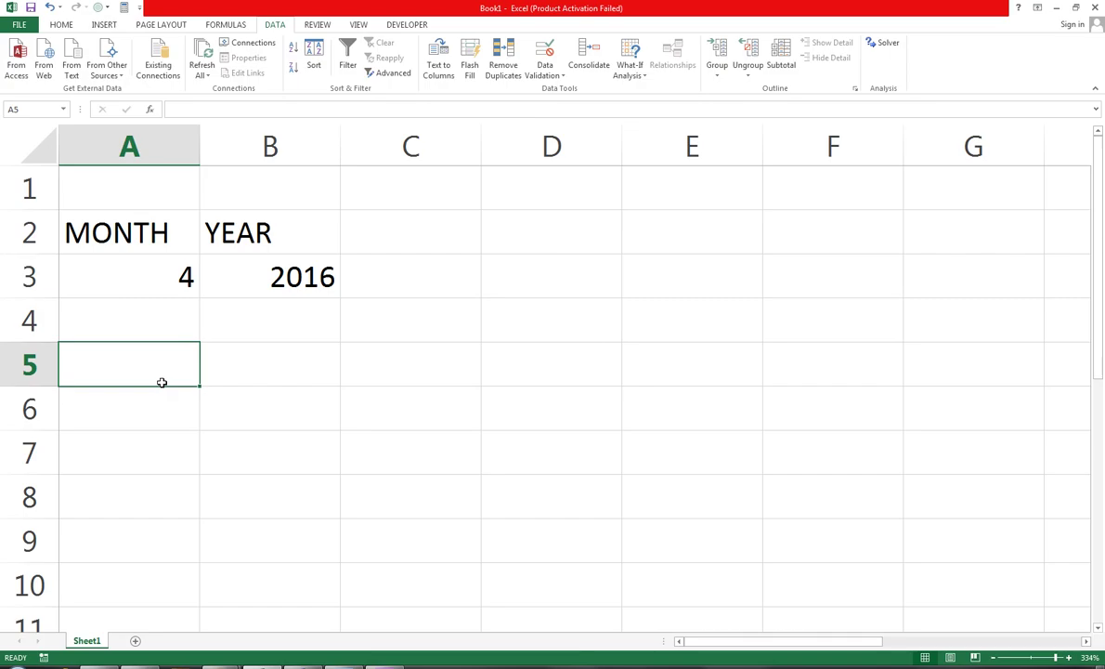
Enter the headings EMP ID in A5 and EMP NAME in B5.
{"action": "type", "text": "EMP"}
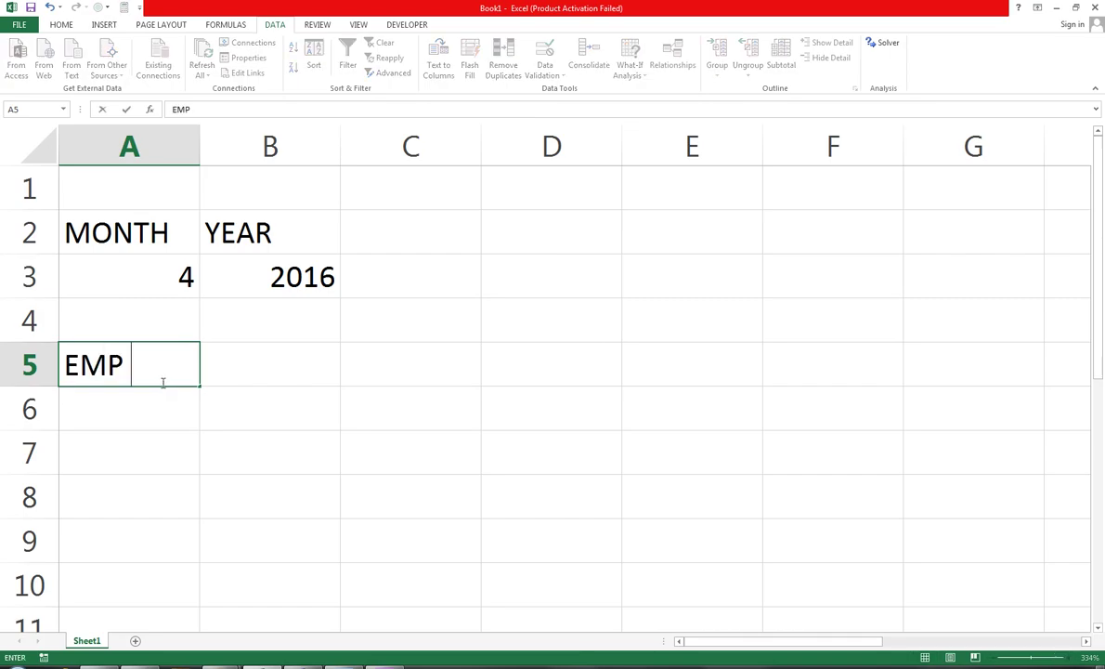
{"action": "type", "text": " ID"}
{"action": "key", "text": "Tab"}
{"action": "type", "text": "EMP"}
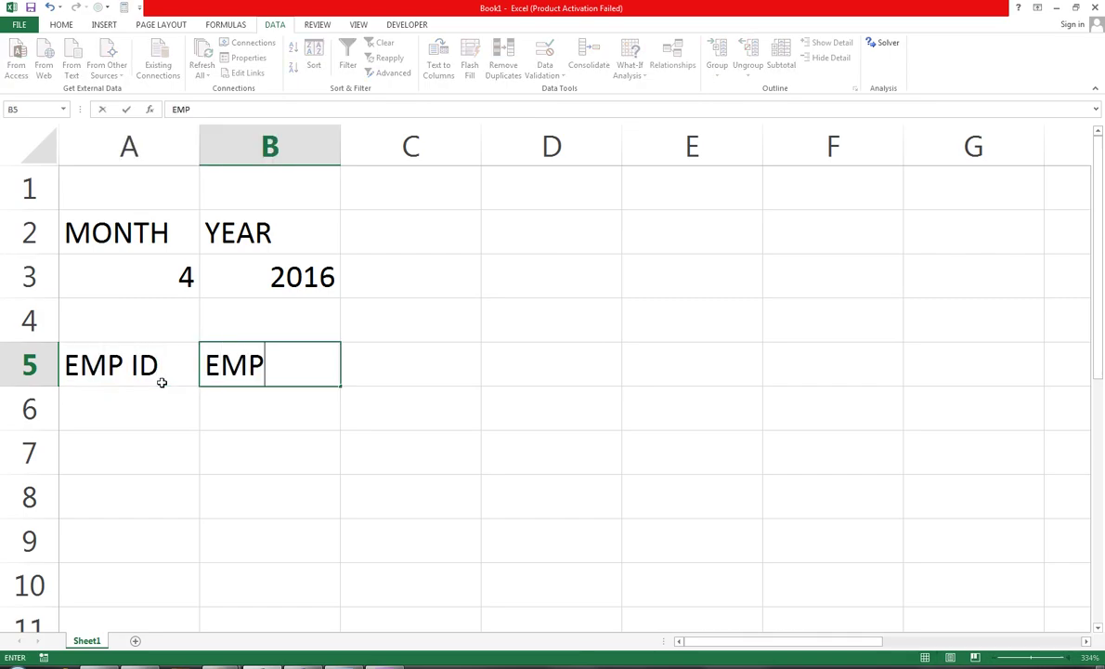
{"action": "type", "text": " NAME"}
{"action": "key", "text": "Tab"}
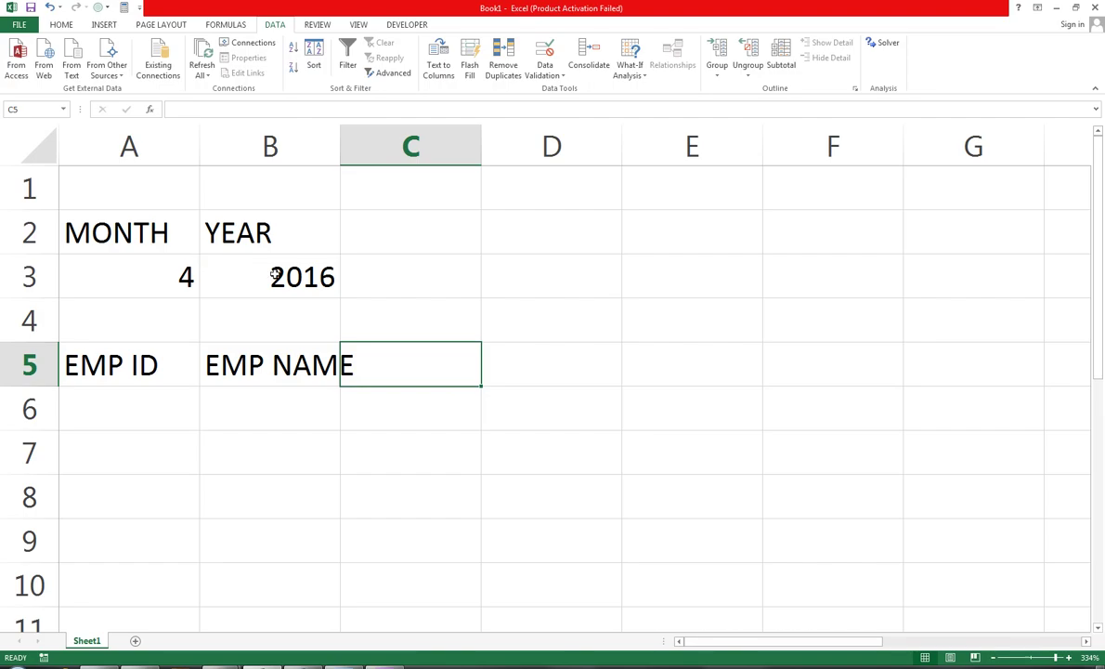
Pick year 2018 in B3 and month 5 in A3 from their dropdowns.
{"action": "left_click", "coordinate": [320, 283]}
{"action": "left_click", "coordinate": [345, 290]}
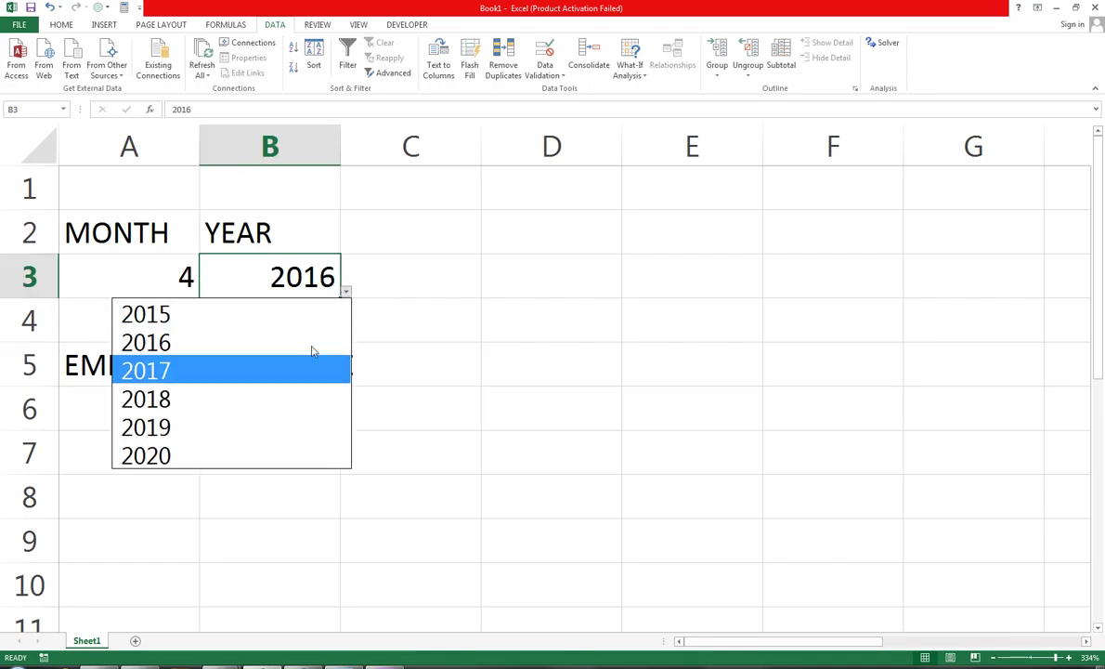
{"action": "left_click", "coordinate": [305, 400]}
{"action": "left_click", "coordinate": [178, 275]}
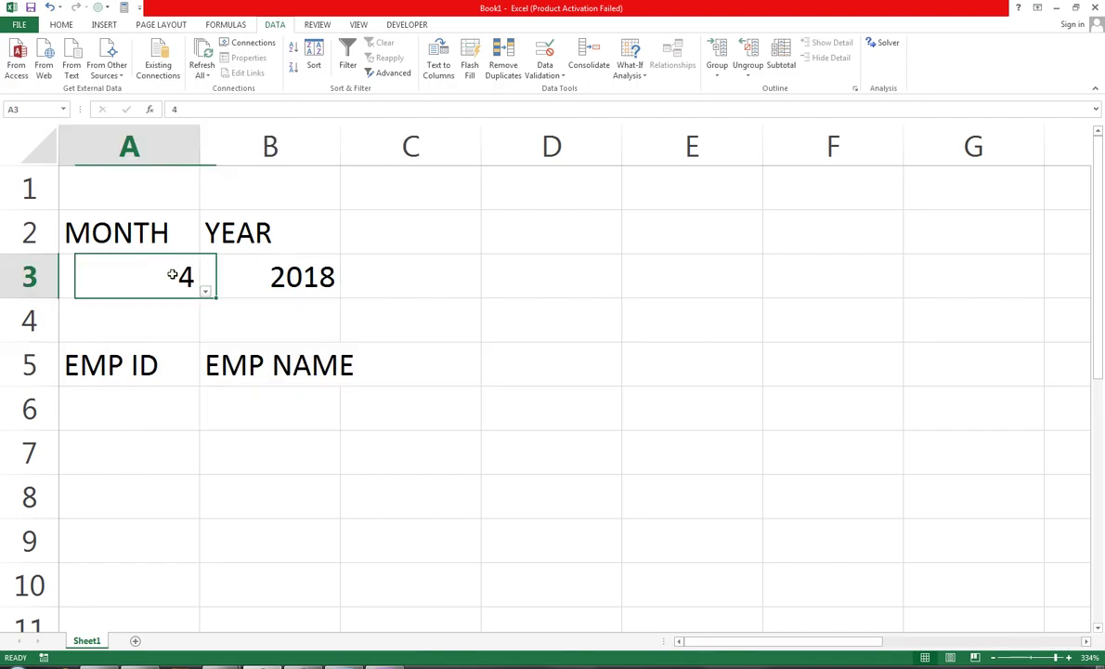
{"action": "left_click", "coordinate": [206, 293]}
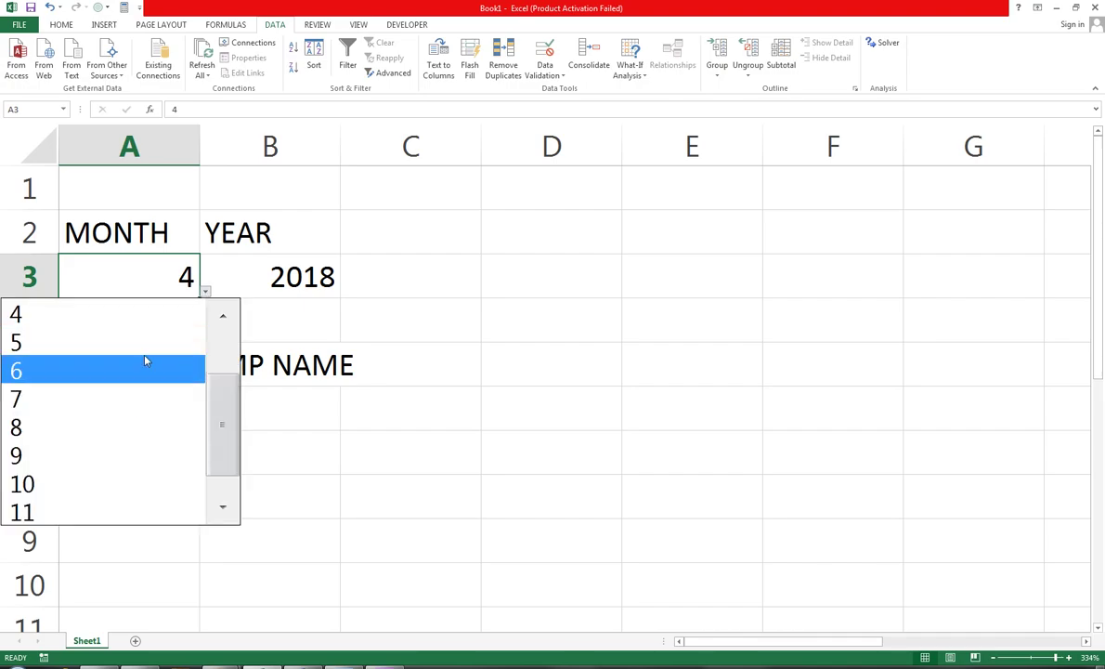
{"action": "left_click", "coordinate": [146, 354]}
{"action": "left_click", "coordinate": [207, 291]}
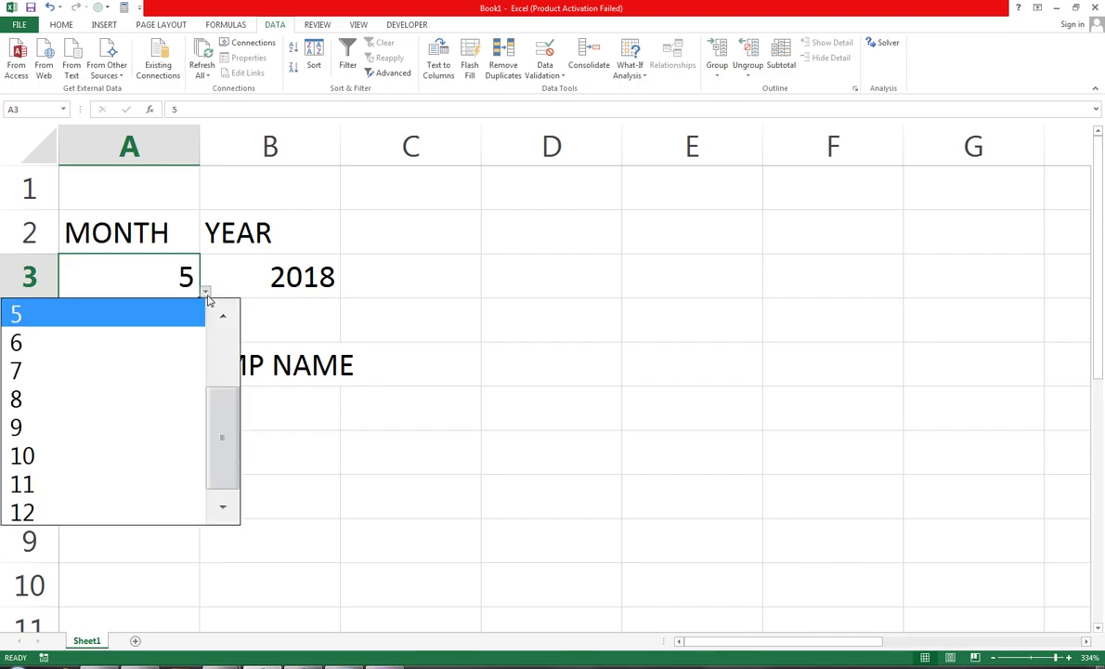
{"action": "mouse_move", "coordinate": [217, 390]}
{"action": "left_mouse_down"}
{"action": "mouse_move", "coordinate": [225, 331]}
{"action": "mouse_move", "coordinate": [225, 462]}
{"action": "mouse_move", "coordinate": [214, 361]}
{"action": "left_mouse_up"}
{"action": "left_click", "coordinate": [156, 277]}
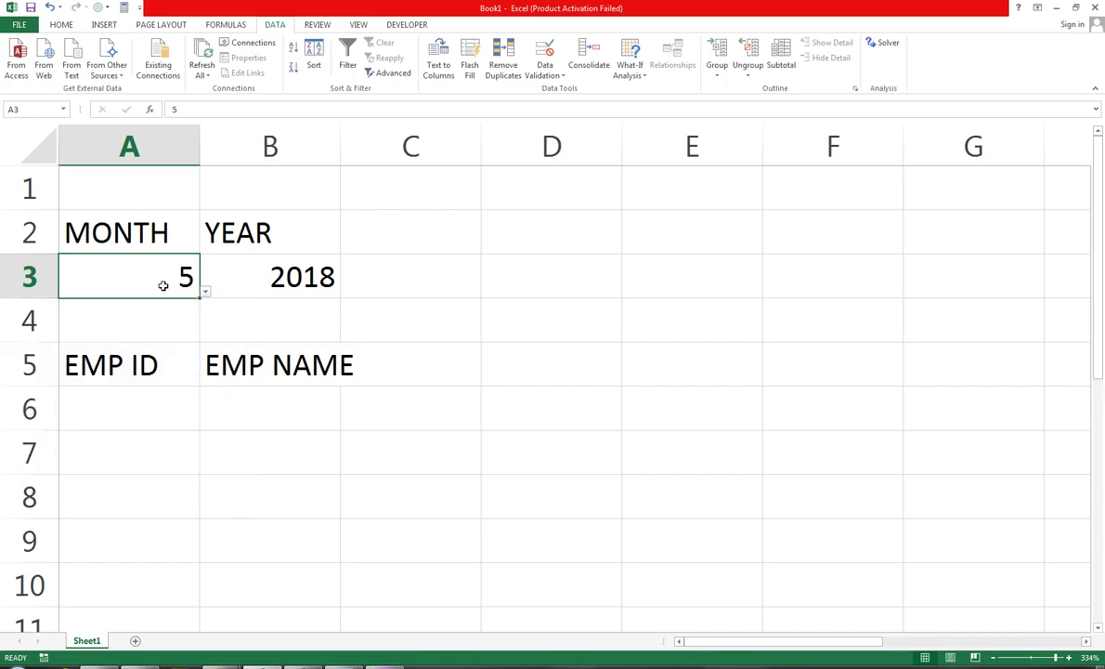
{"action": "left_click", "coordinate": [463, 365]}
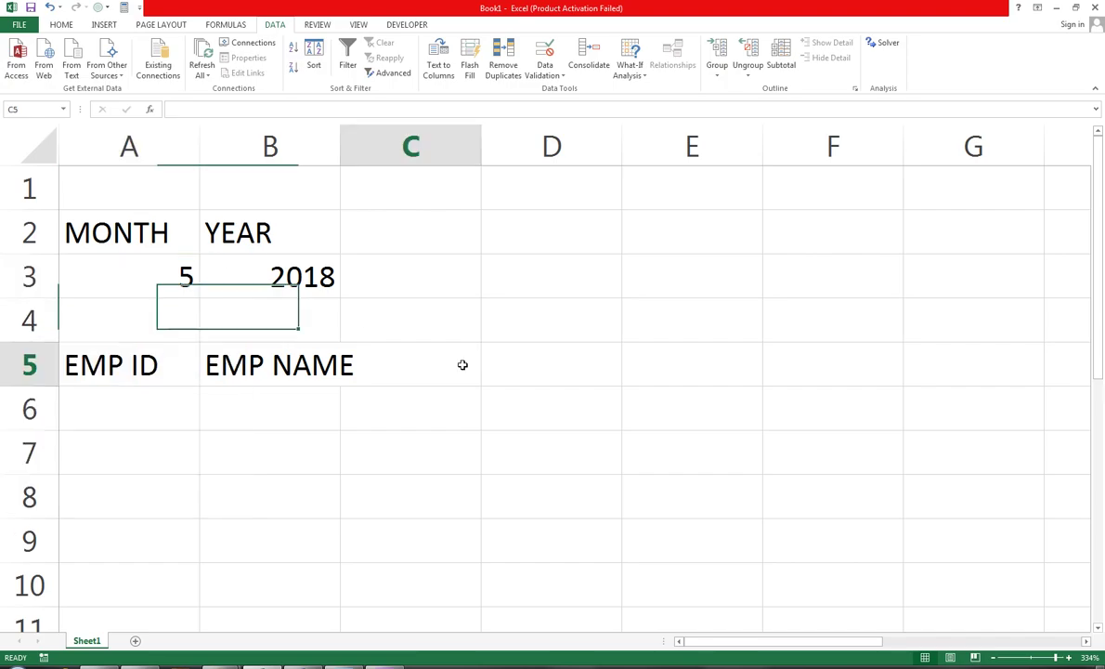
AutoFit column B's width to the EMP NAME heading.
{"action": "left_click", "coordinate": [338, 141]}
{"action": "double_click", "coordinate": [342, 142]}
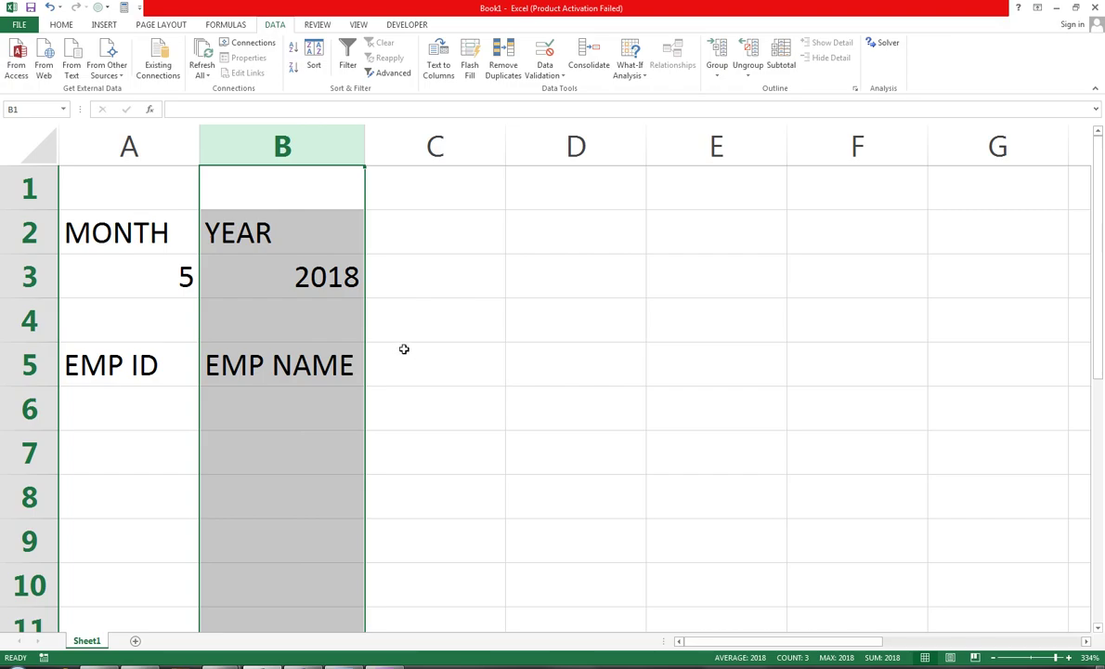
{"action": "left_click", "coordinate": [397, 367]}
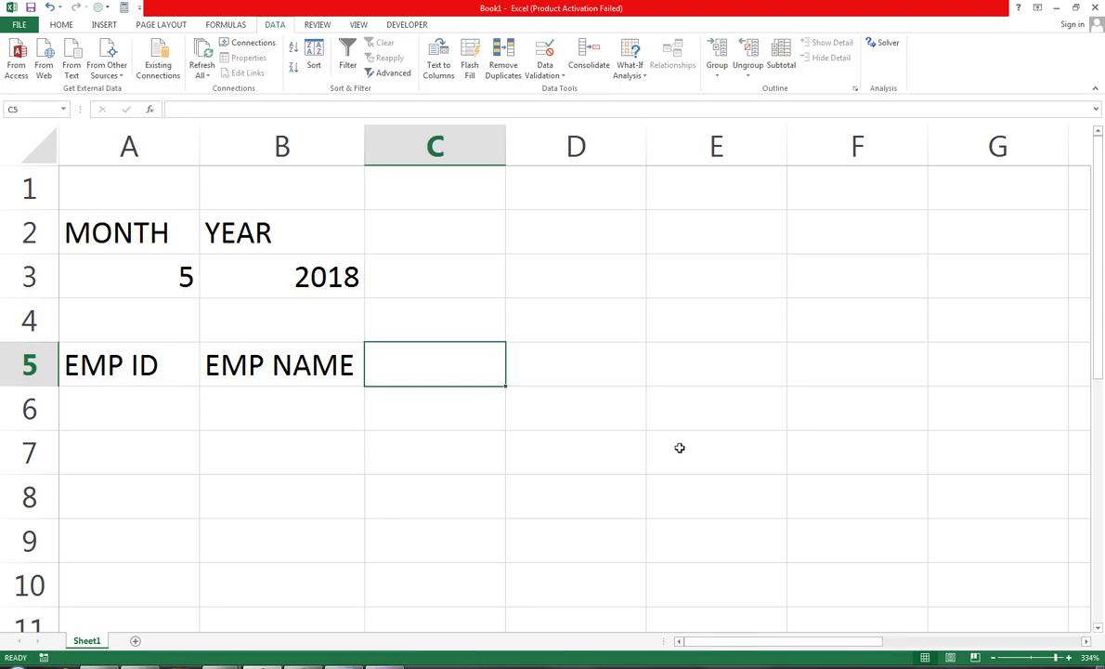
Enter the formula =DATE(B3,A3,1) in C5.
{"action": "type", "text": "=DATE("}
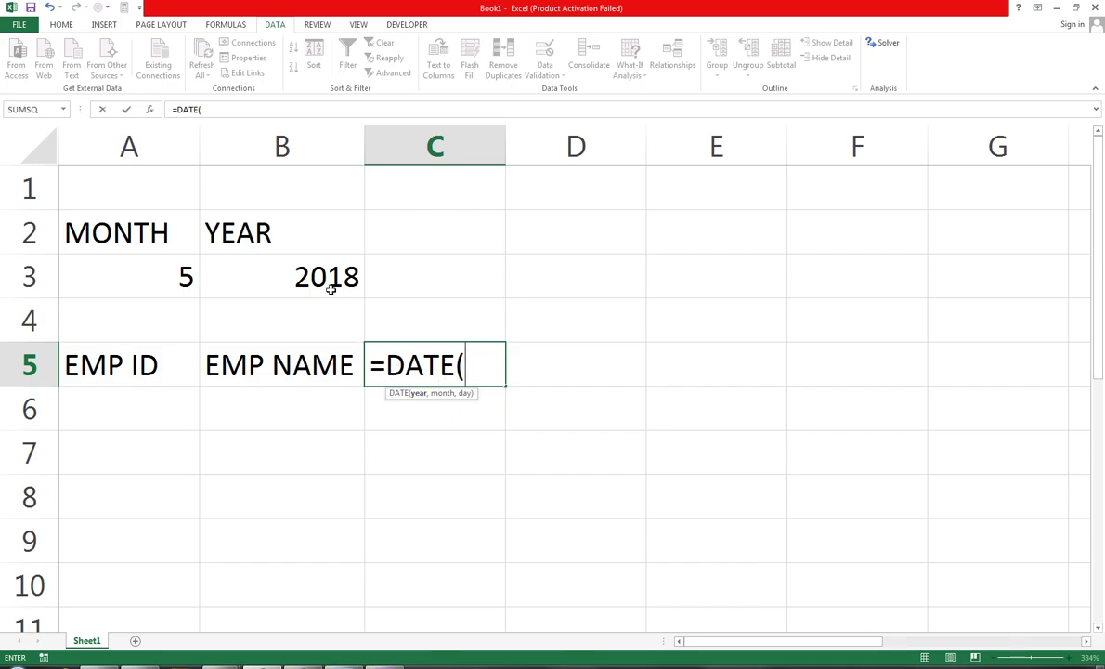
{"action": "left_click", "coordinate": [279, 276]}
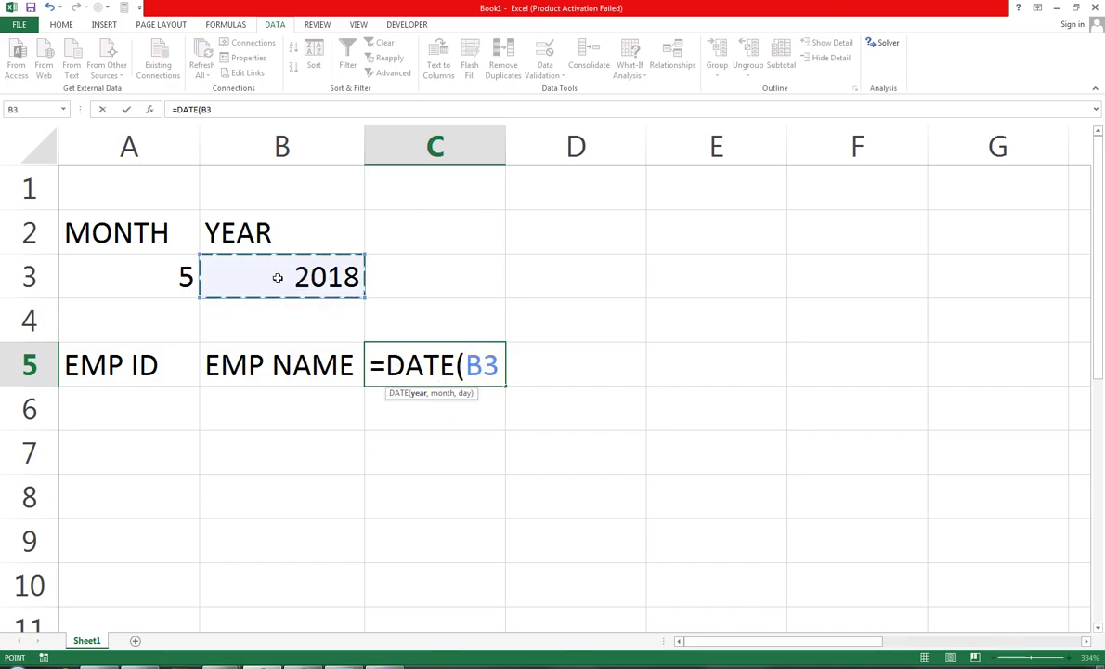
{"action": "type", "text": ","}
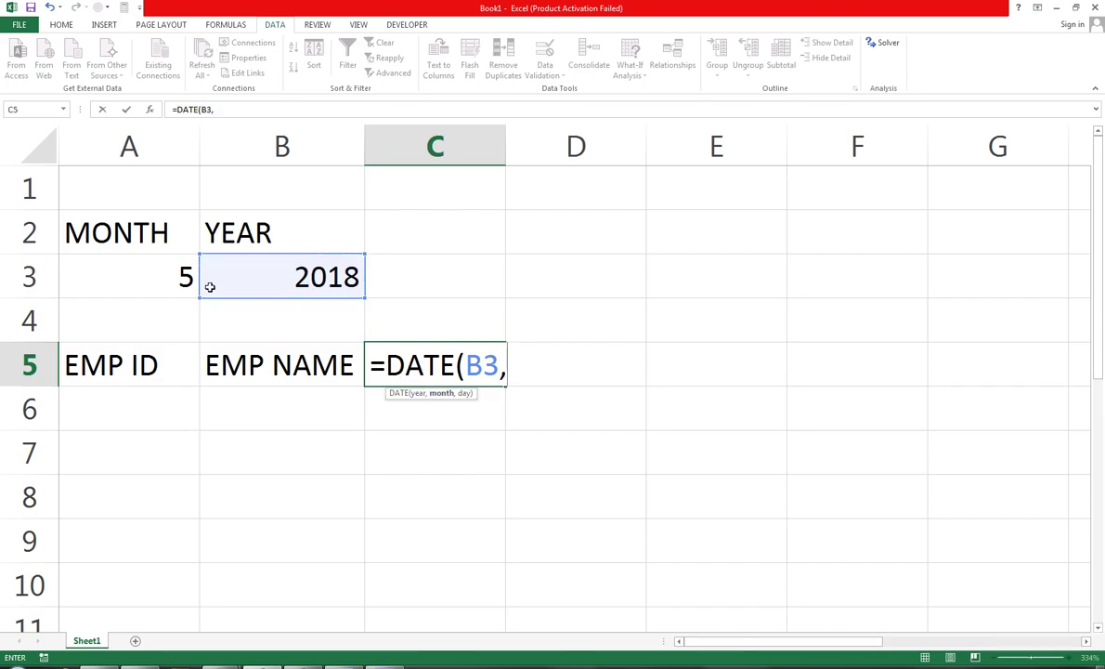
{"action": "left_click", "coordinate": [186, 277]}
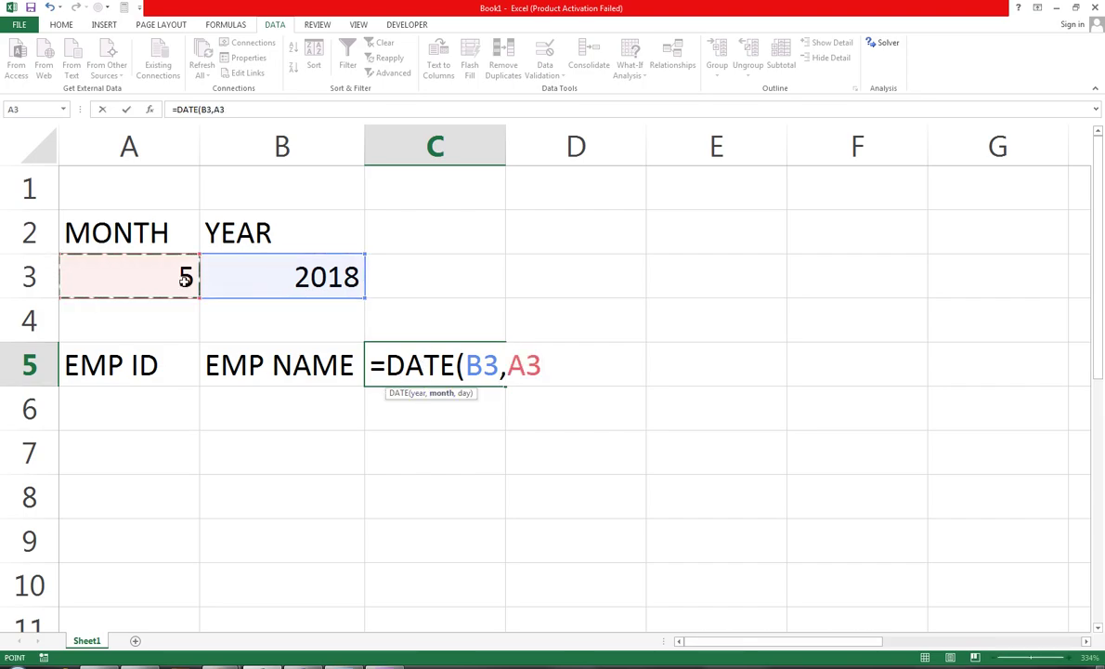
{"action": "type", "text": ","}
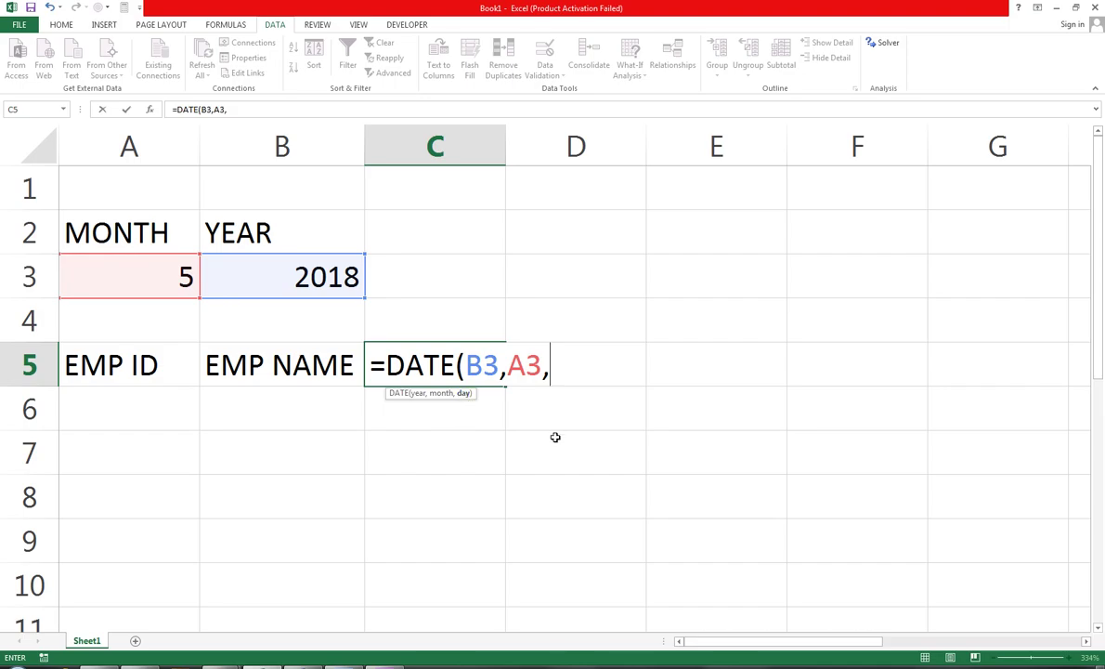
{"action": "type", "text": "1"}
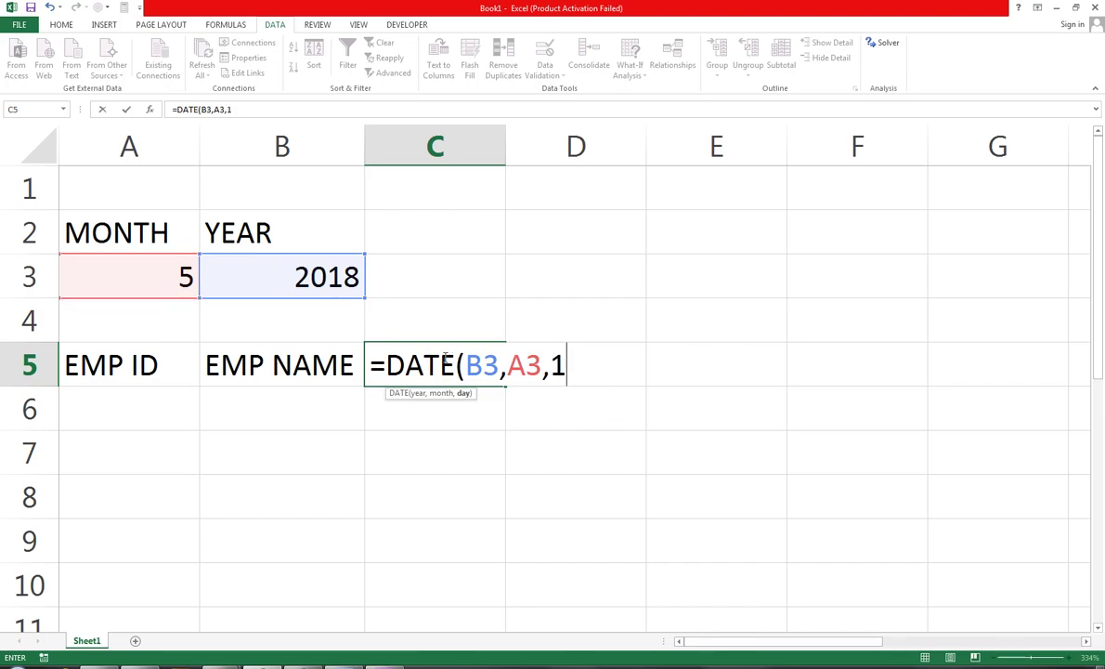
{"action": "type", "text": ")"}
{"action": "key", "text": "Return"}
Apply the date format to C5 so it shows 1-May-18.
{"action": "left_click", "coordinate": [443, 358]}
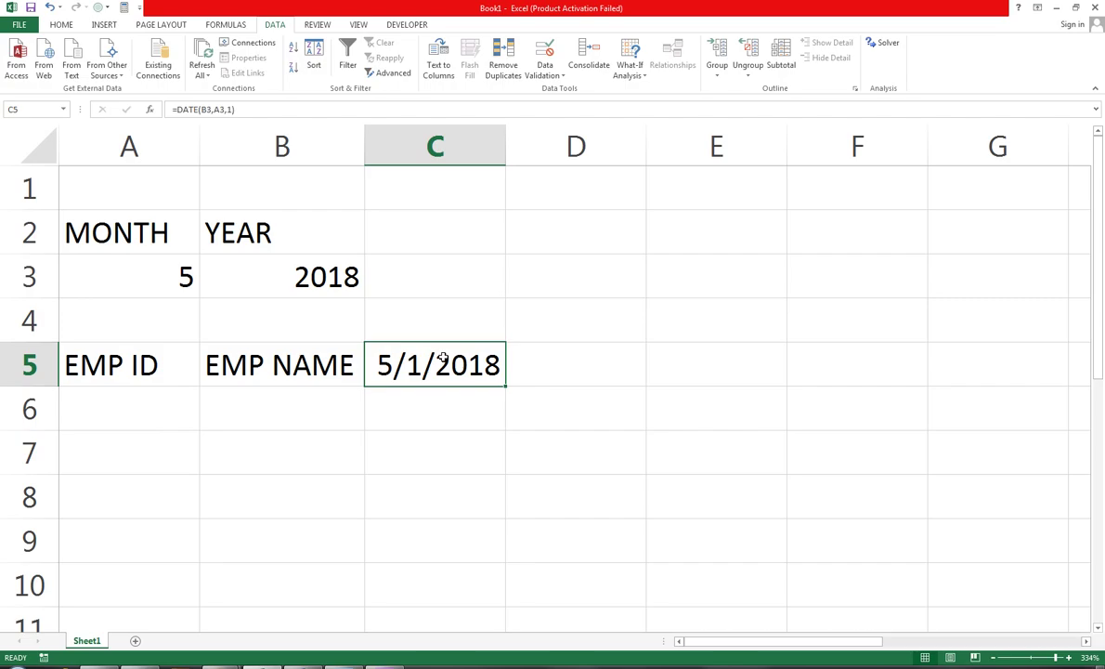
{"action": "key", "text": "ctrl+shift+numbersign"}
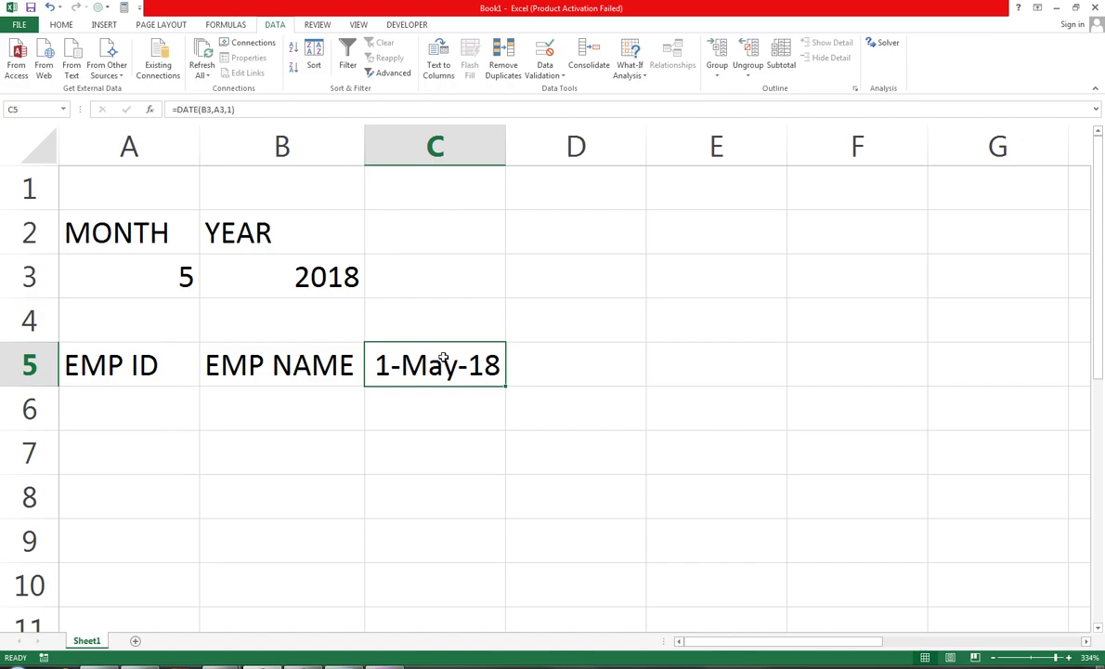
{"action": "key", "text": "ctrl+1"}
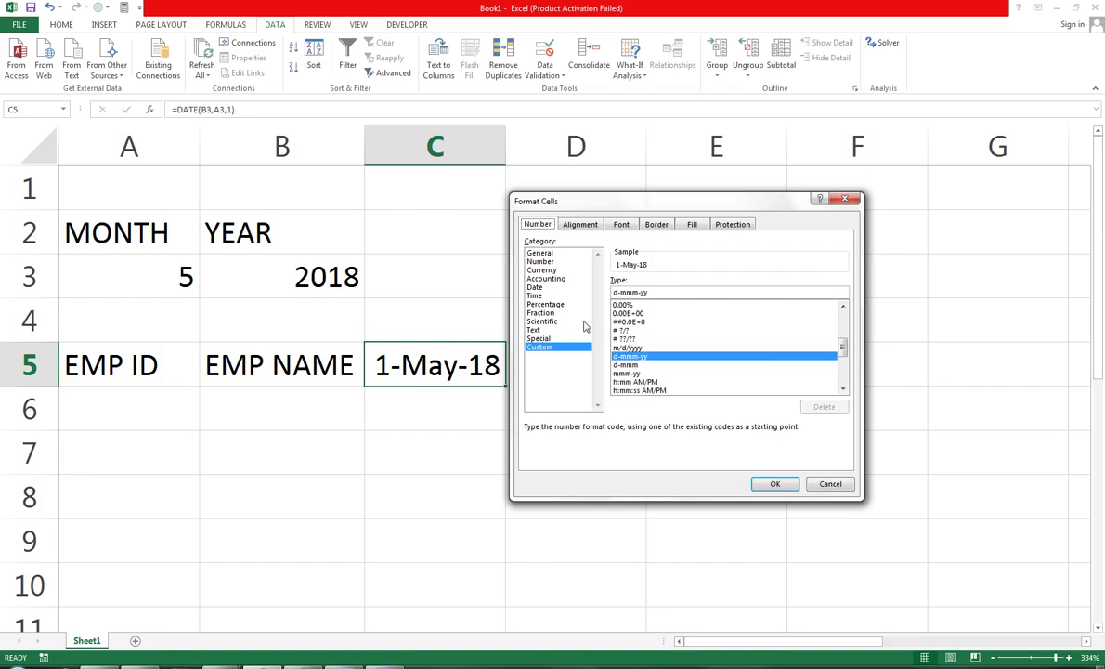
Change C5's custom format code from d-mmm-yy to dd-mmm, displaying 01-May.
{"action": "left_click", "coordinate": [680, 292]}
{"action": "left_click_drag", "start_coordinate": [648, 292], "coordinate": [613, 292]}
{"action": "left_click", "coordinate": [615, 292]}
{"action": "type", "text": "d"}
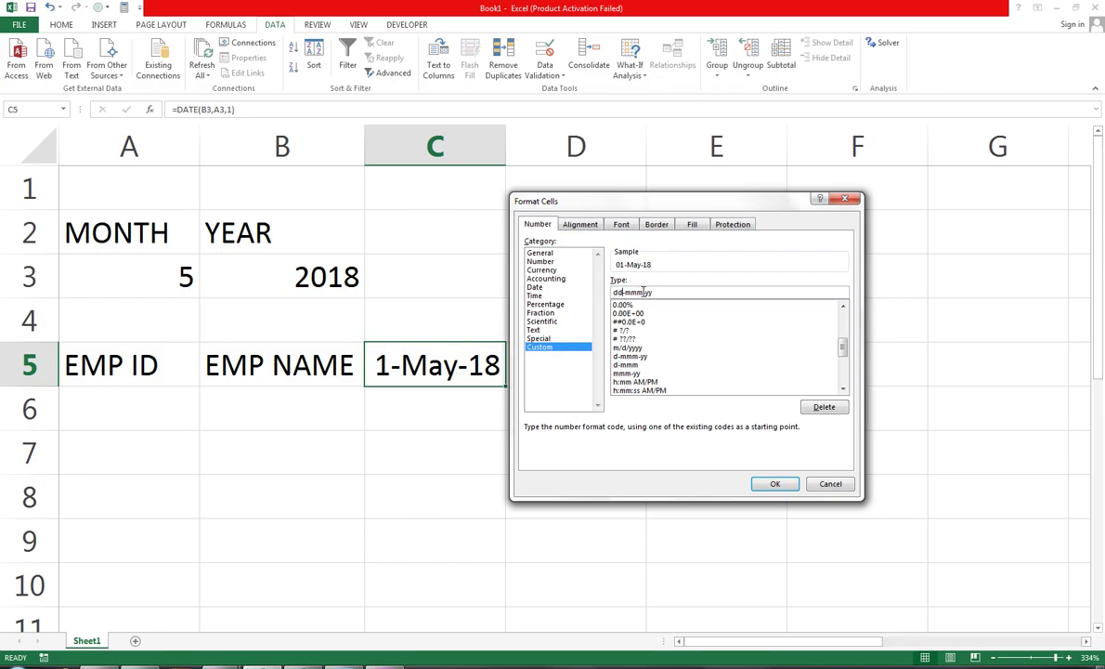
{"action": "left_click", "coordinate": [653, 291]}
{"action": "key", "text": "BackSpace"}
{"action": "key", "text": "BackSpace"}
{"action": "key", "text": "BackSpace"}
{"action": "left_click", "coordinate": [773, 483]}
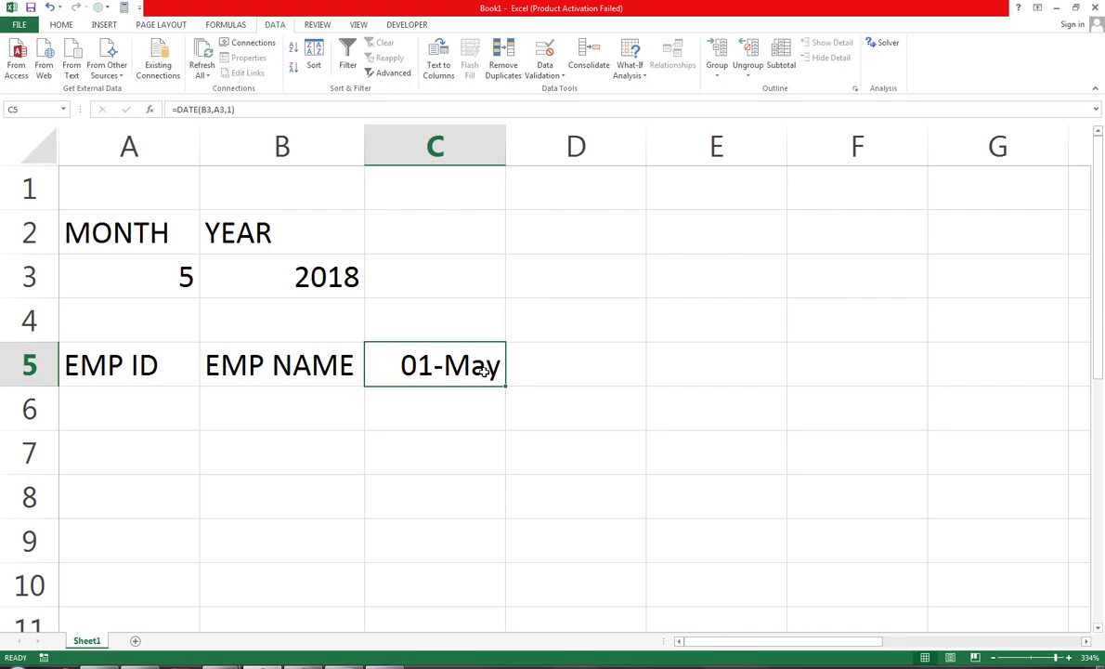
{"action": "left_click", "coordinate": [180, 275]}
{"action": "left_click", "coordinate": [206, 291]}
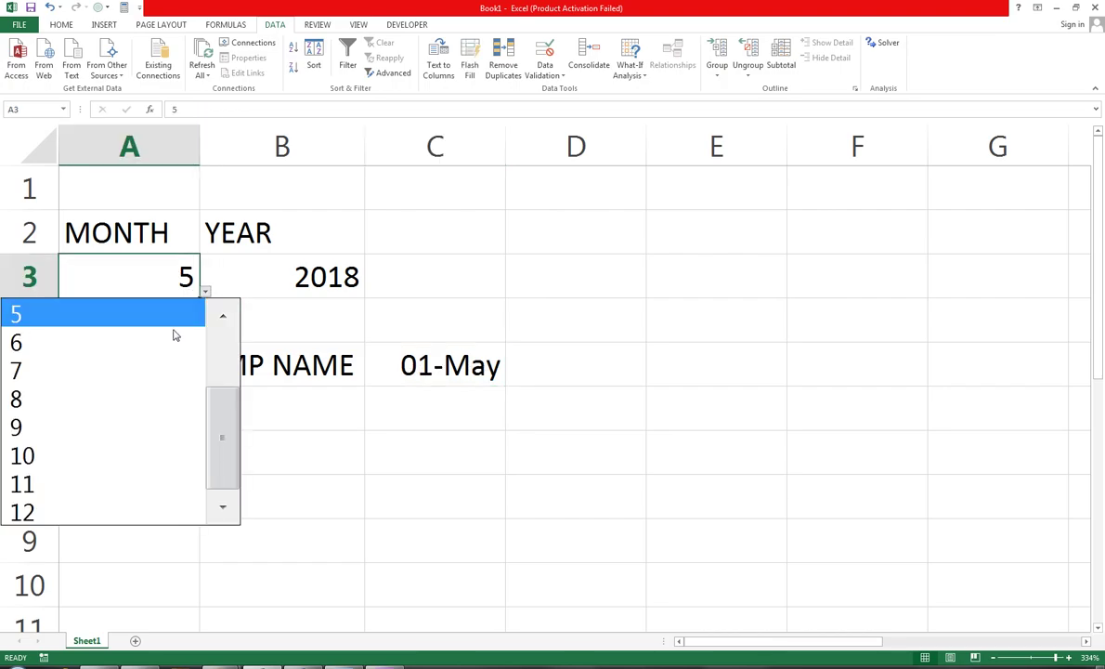
{"action": "left_click", "coordinate": [160, 373]}
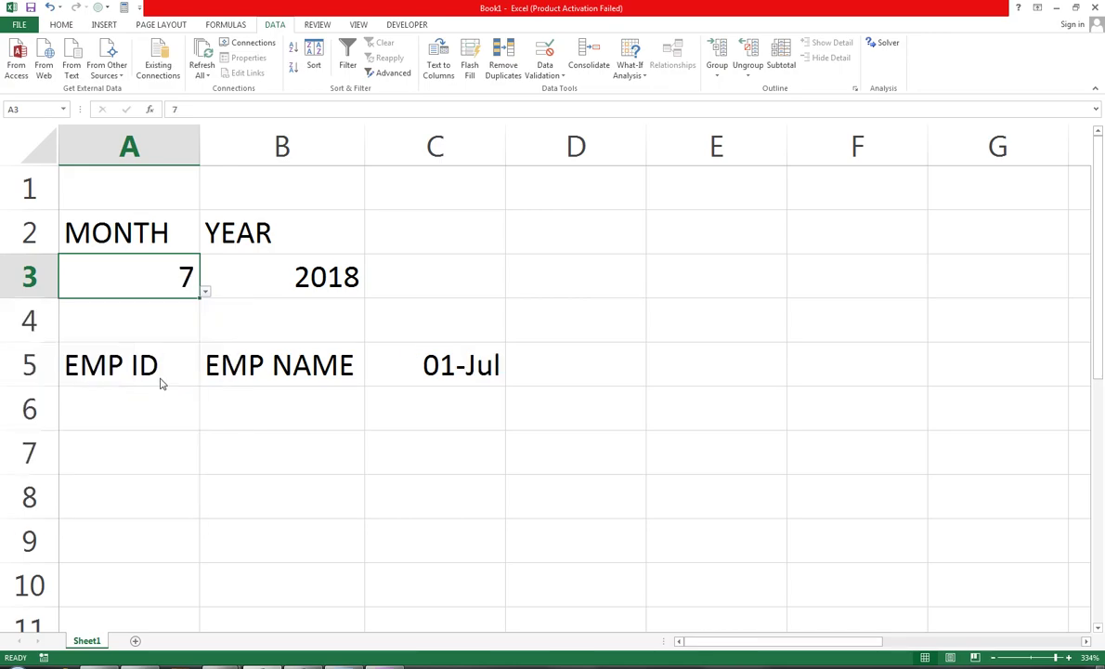
{"action": "left_click", "coordinate": [212, 295]}
{"action": "left_click", "coordinate": [170, 281]}
{"action": "left_click", "coordinate": [205, 290]}
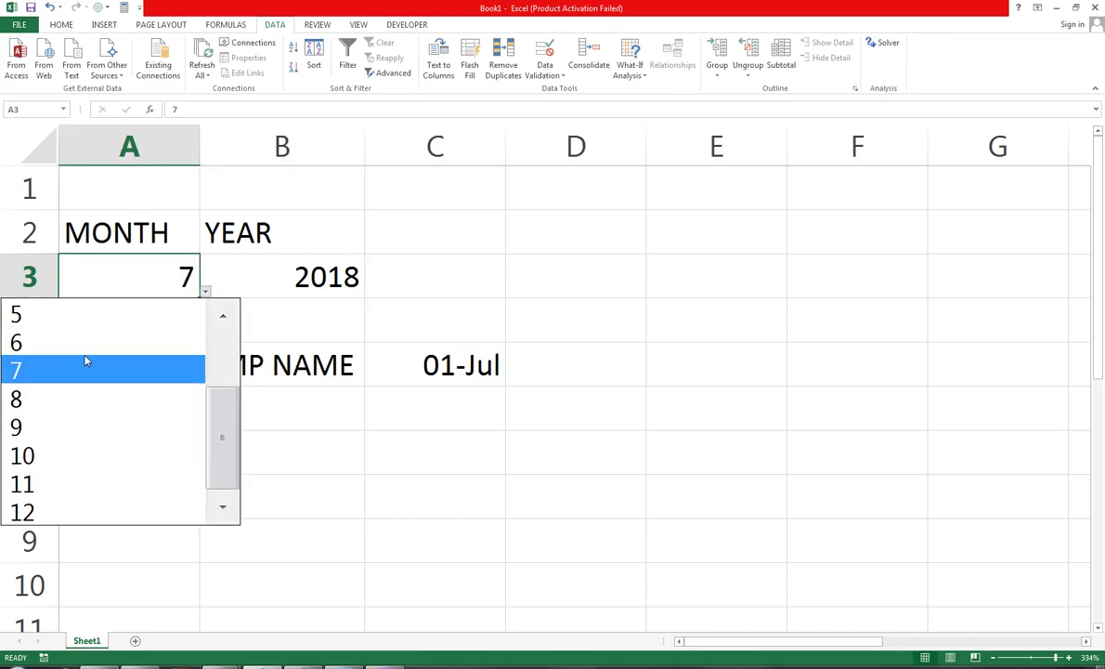
{"action": "left_click", "coordinate": [88, 315]}
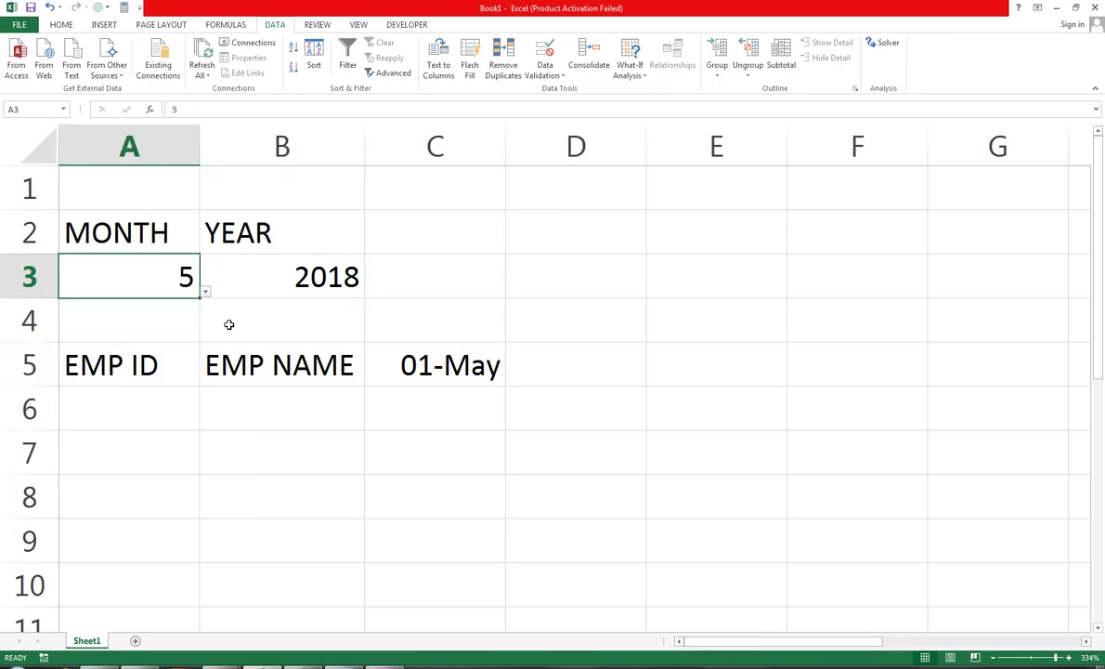
{"action": "left_click", "coordinate": [425, 337]}
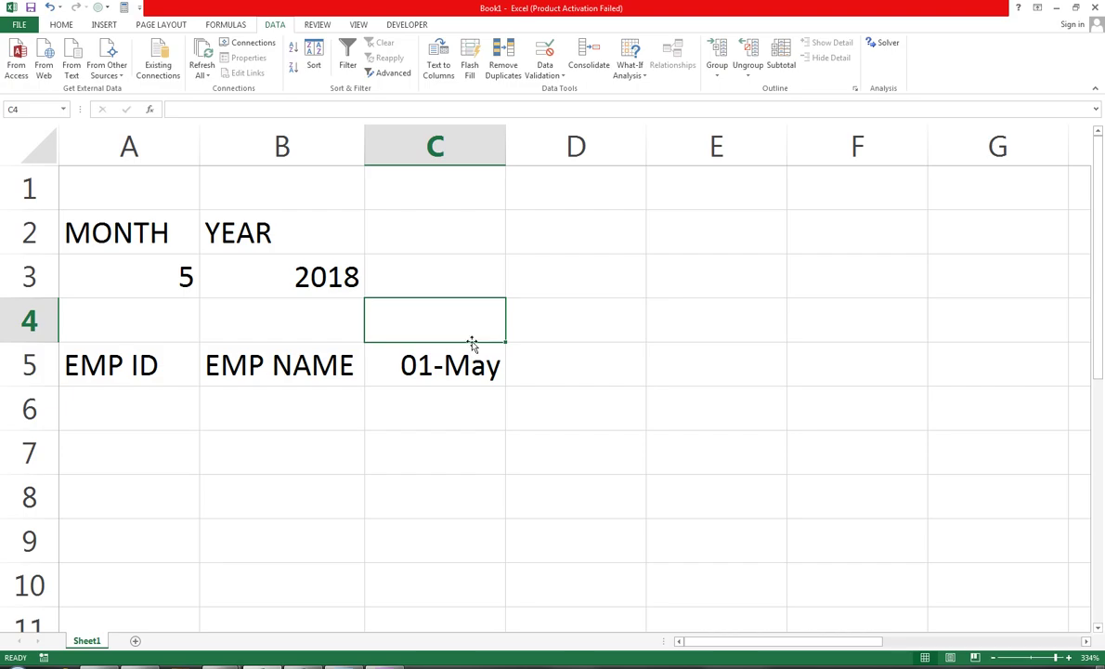
Fill C5's formula along row 5, then undo the fill after it produces #NUM! errors.
{"action": "left_click", "coordinate": [424, 367]}
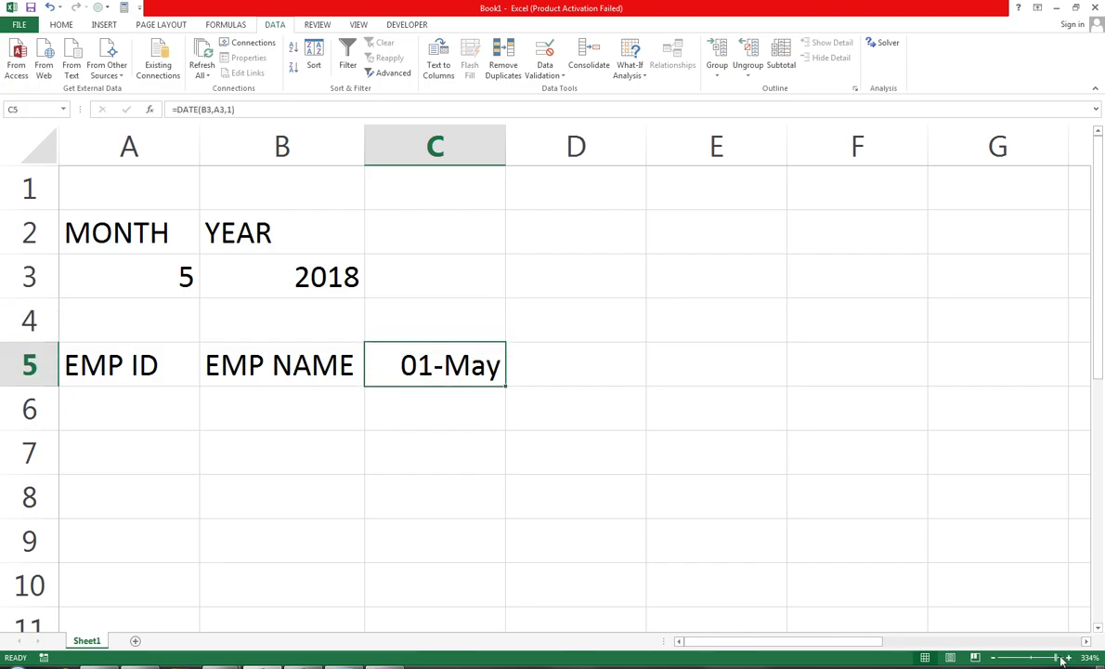
{"action": "left_click_drag", "start_coordinate": [1063, 660], "coordinate": [1045, 661]}
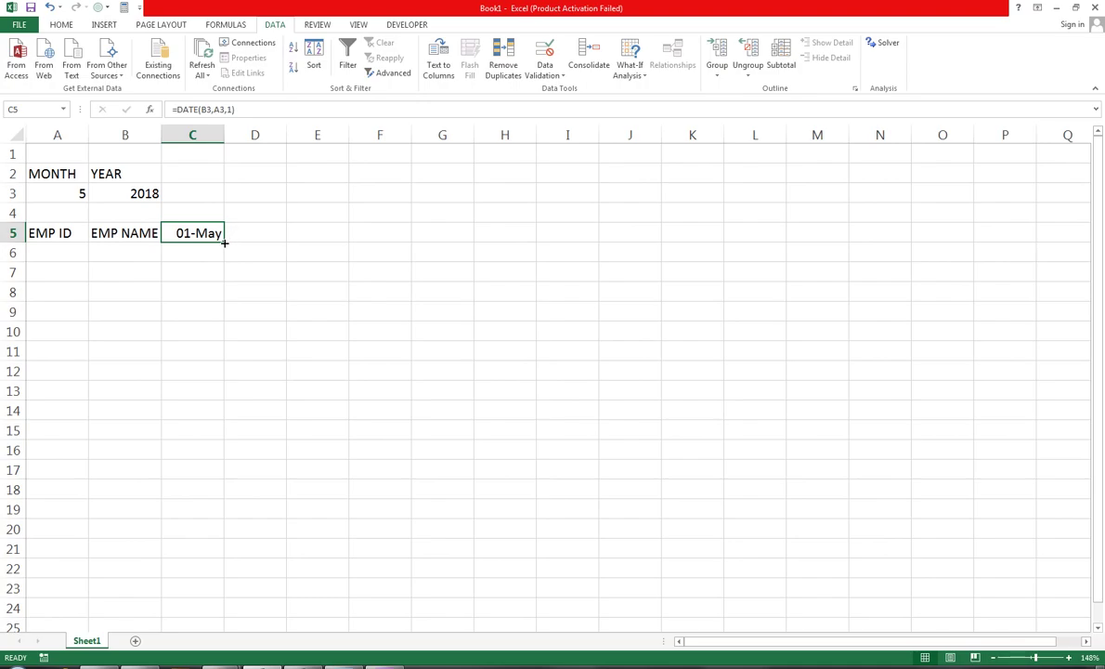
{"action": "left_click_drag", "start_coordinate": [224, 243], "coordinate": [1098, 232]}
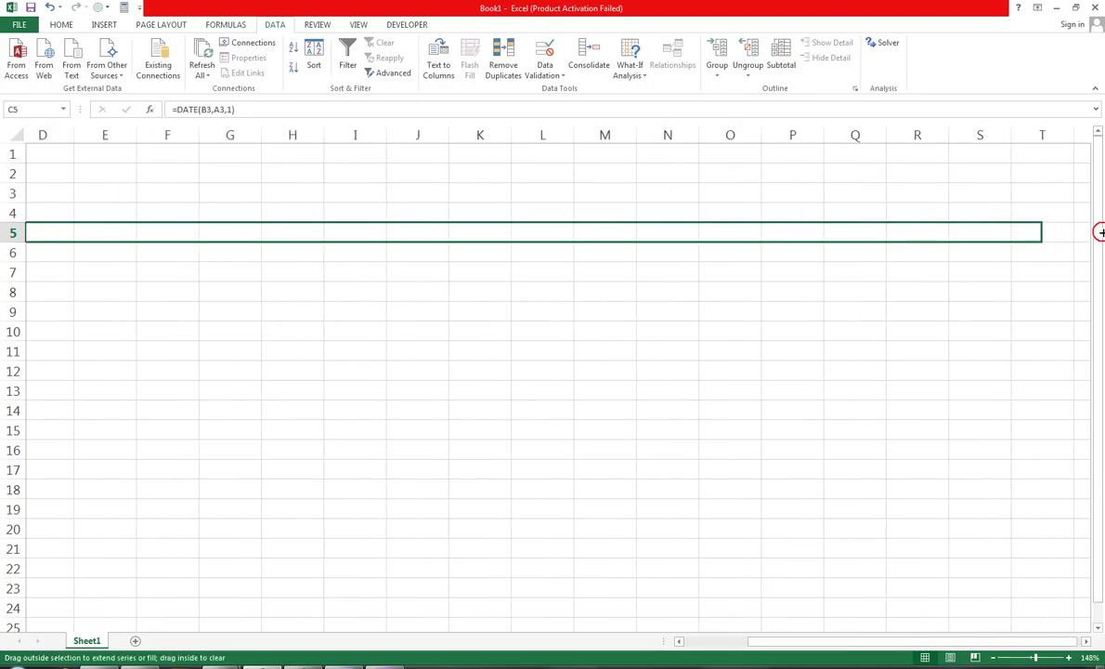
{"action": "left_click_drag", "start_coordinate": [1099, 233], "coordinate": [1057, 234]}
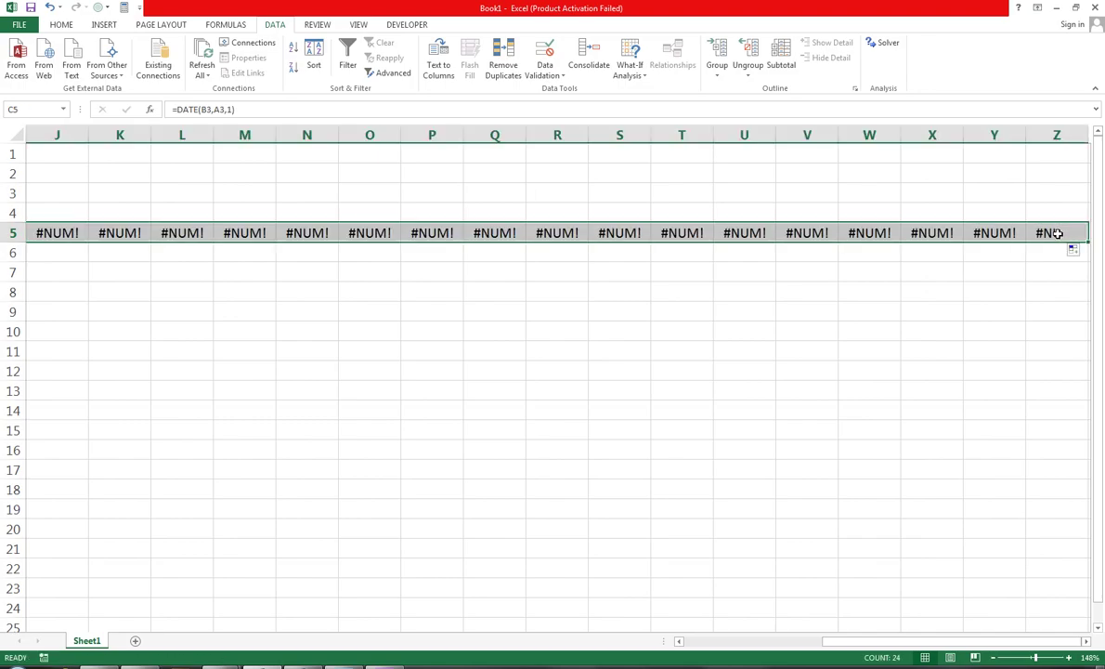
{"action": "left_click_drag", "start_coordinate": [903, 641], "coordinate": [599, 600]}
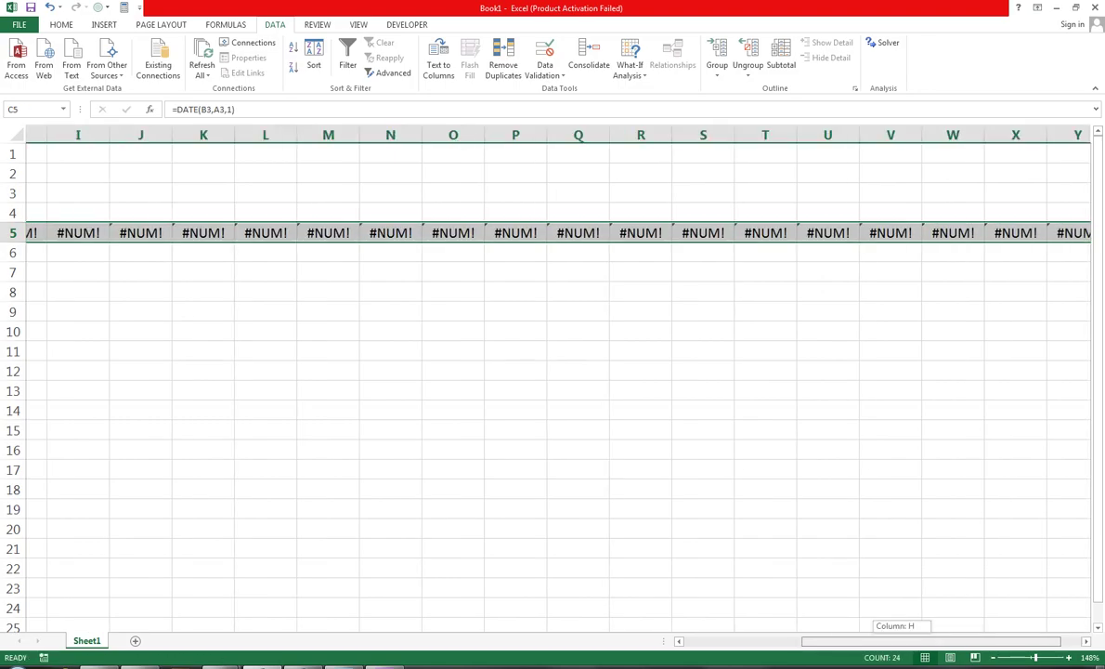
{"action": "key", "text": "ctrl+z"}
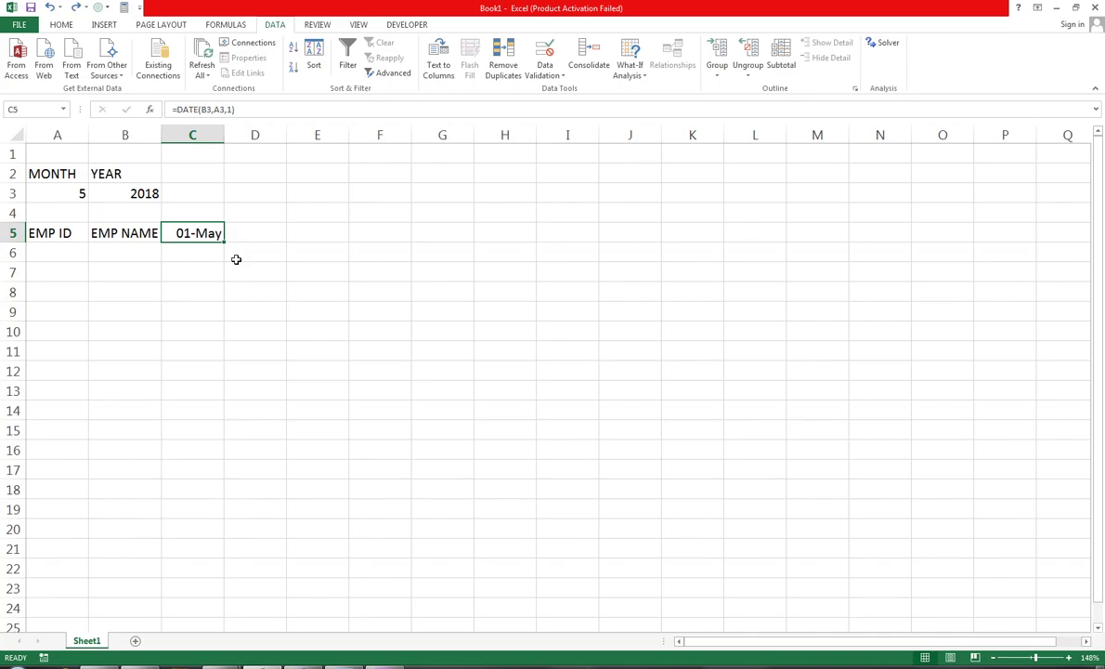
{"action": "left_click", "coordinate": [259, 229]}
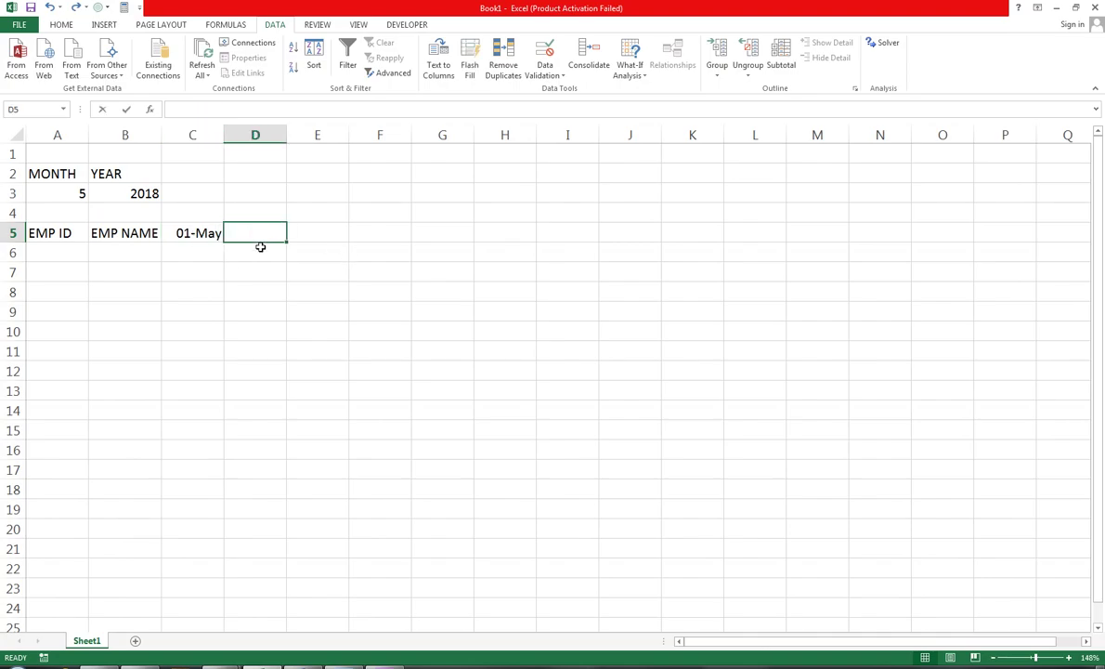
Enter =C5+1 in D5 and fill it across row 5.
{"action": "type", "text": "="}
{"action": "left_click", "coordinate": [202, 233]}
{"action": "type", "text": "+1"}
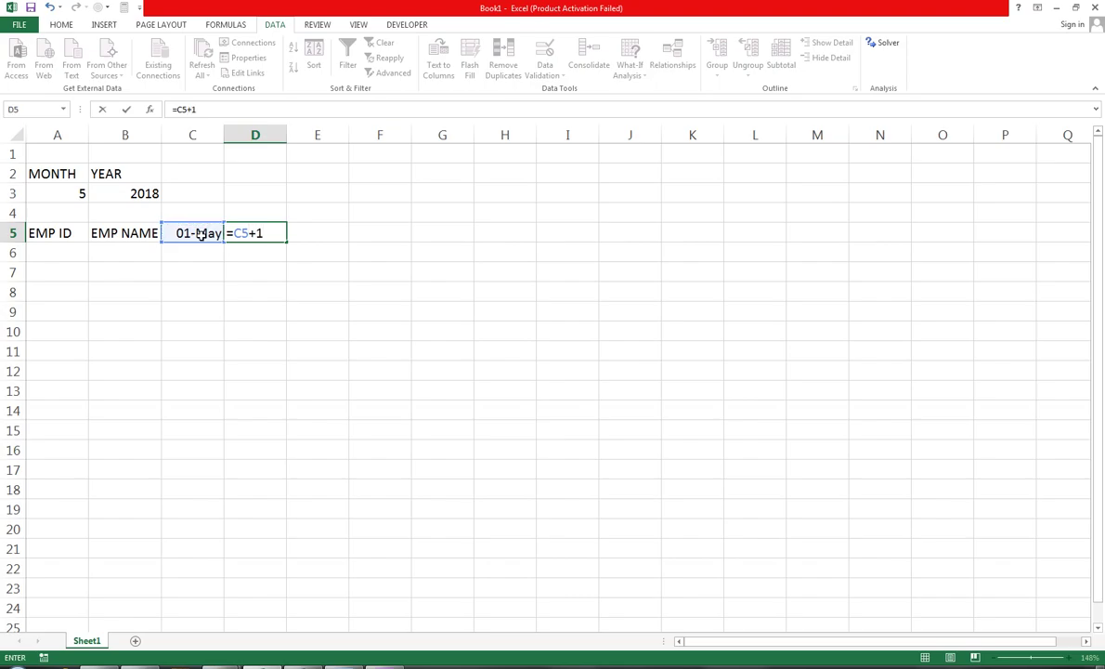
{"action": "key", "text": "Return"}
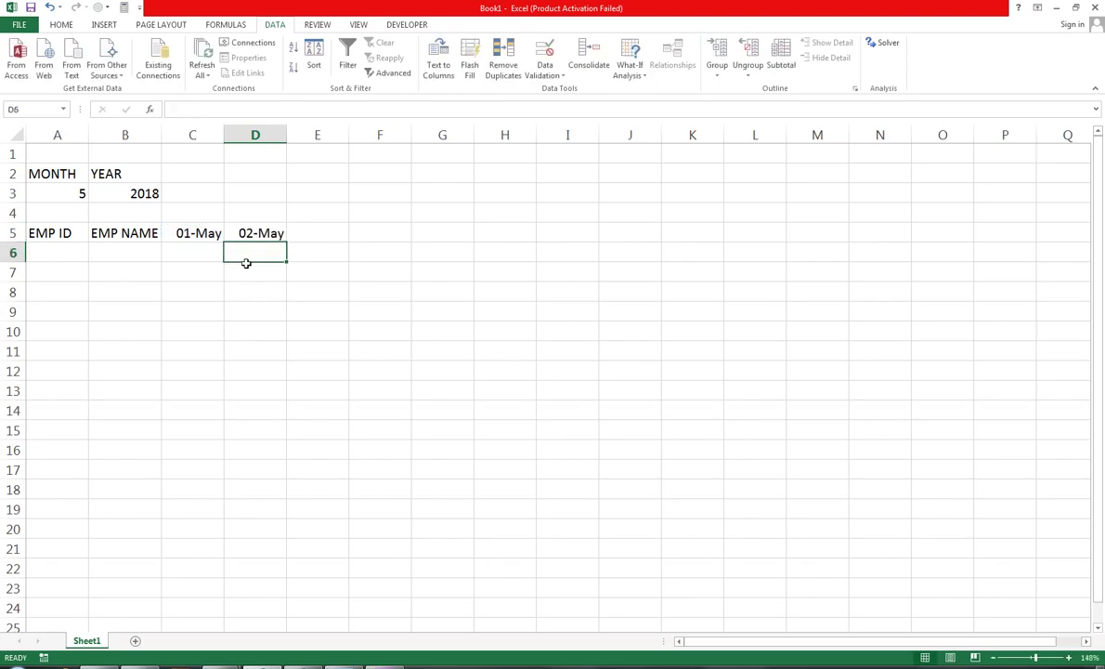
{"action": "key", "text": "Down"}
{"action": "left_click", "coordinate": [249, 217]}
{"action": "left_click", "coordinate": [274, 234]}
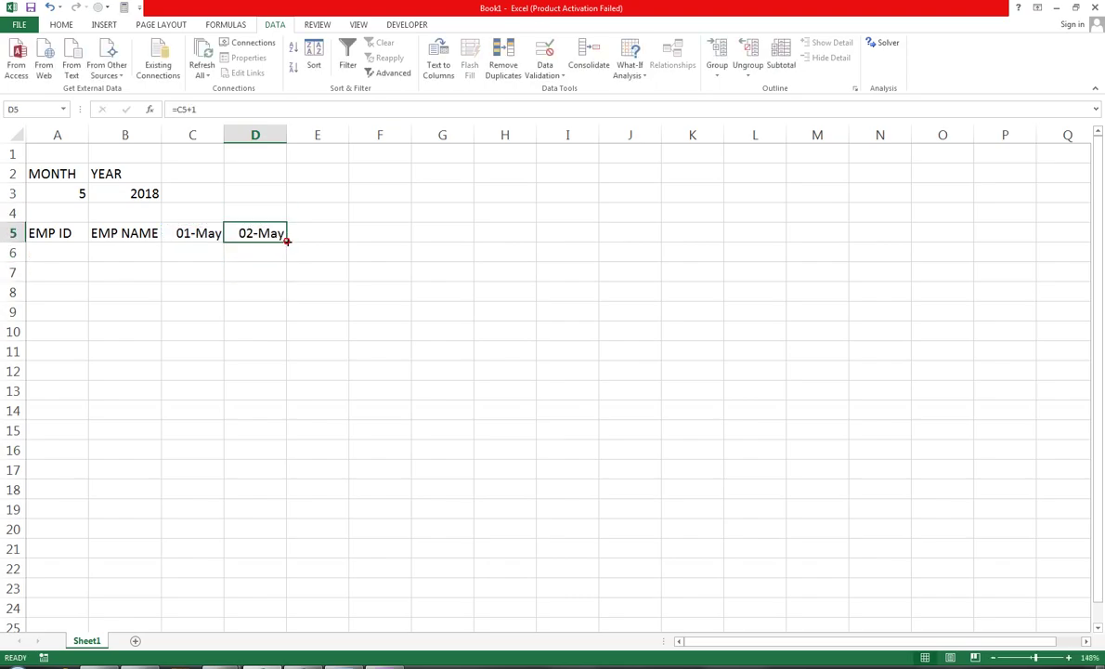
{"action": "left_click_drag", "start_coordinate": [287, 240], "coordinate": [1026, 227]}
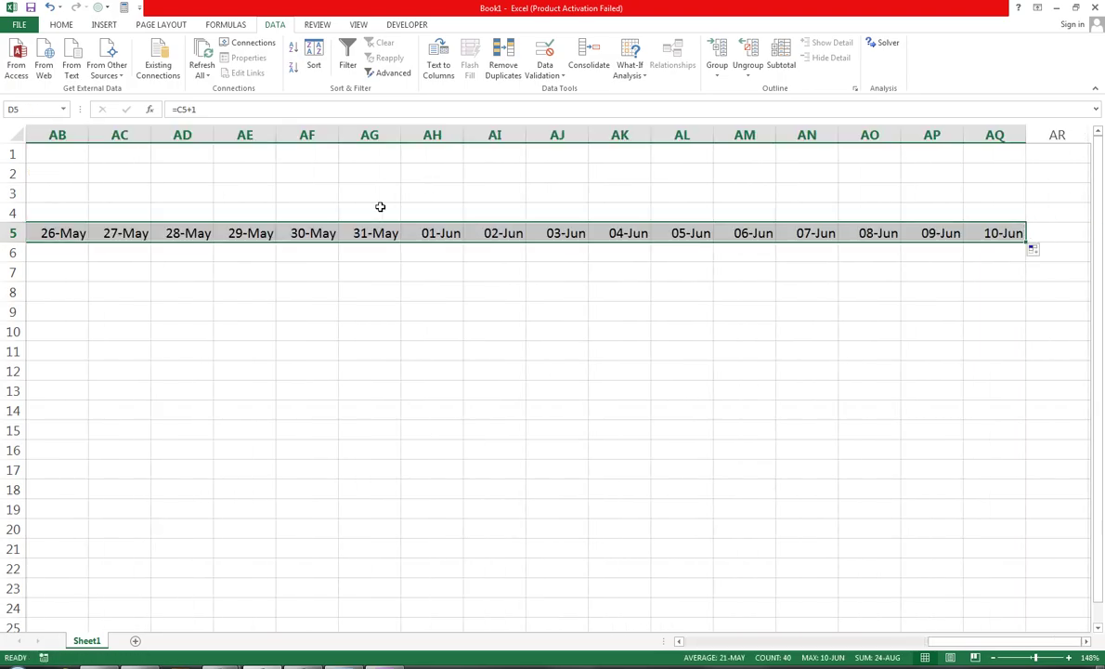
Clear the extra cells beyond AH5 and adjust the zoom to read the date headers.
{"action": "left_click_drag", "start_coordinate": [469, 207], "coordinate": [1065, 274]}
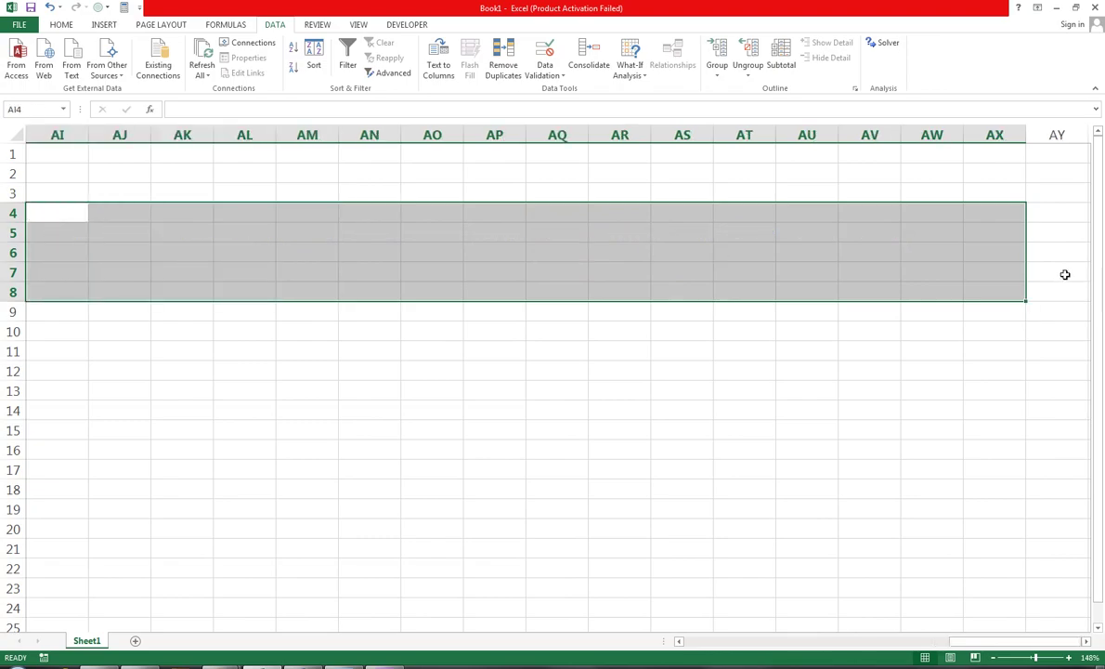
{"action": "mouse_move", "coordinate": [957, 641]}
{"action": "left_mouse_down"}
{"action": "mouse_move", "coordinate": [745, 641]}
{"action": "mouse_move", "coordinate": [846, 641]}
{"action": "left_mouse_up"}
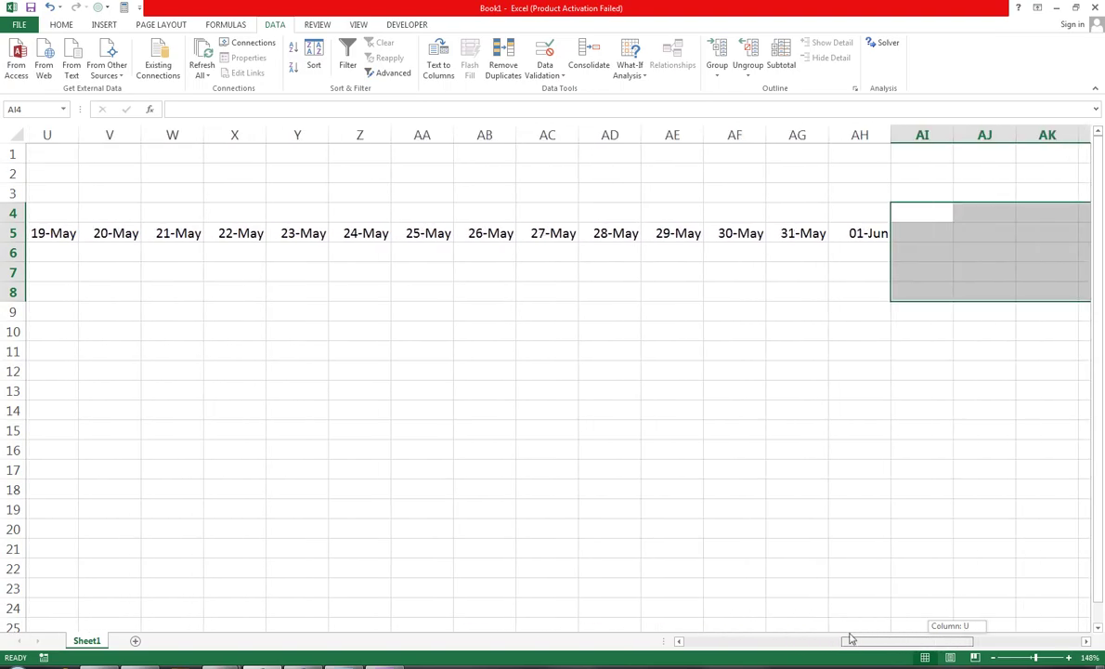
{"action": "left_click", "coordinate": [1040, 660]}
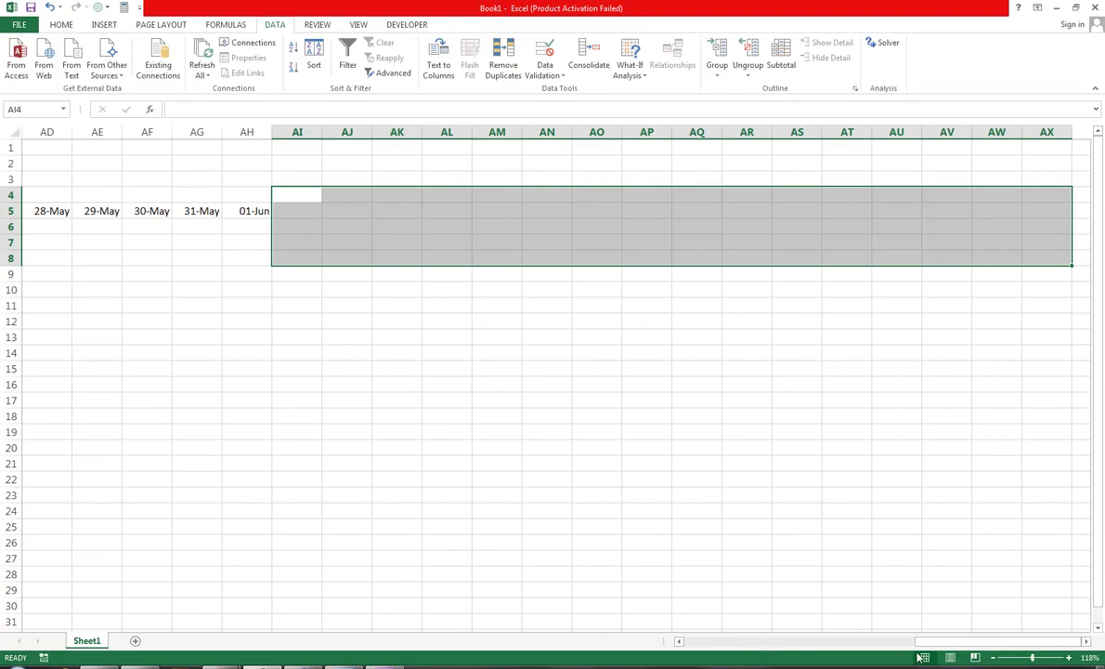
{"action": "mouse_move", "coordinate": [919, 658]}
{"action": "left_mouse_down"}
{"action": "mouse_move", "coordinate": [701, 658]}
{"action": "mouse_move", "coordinate": [635, 644]}
{"action": "left_mouse_up"}
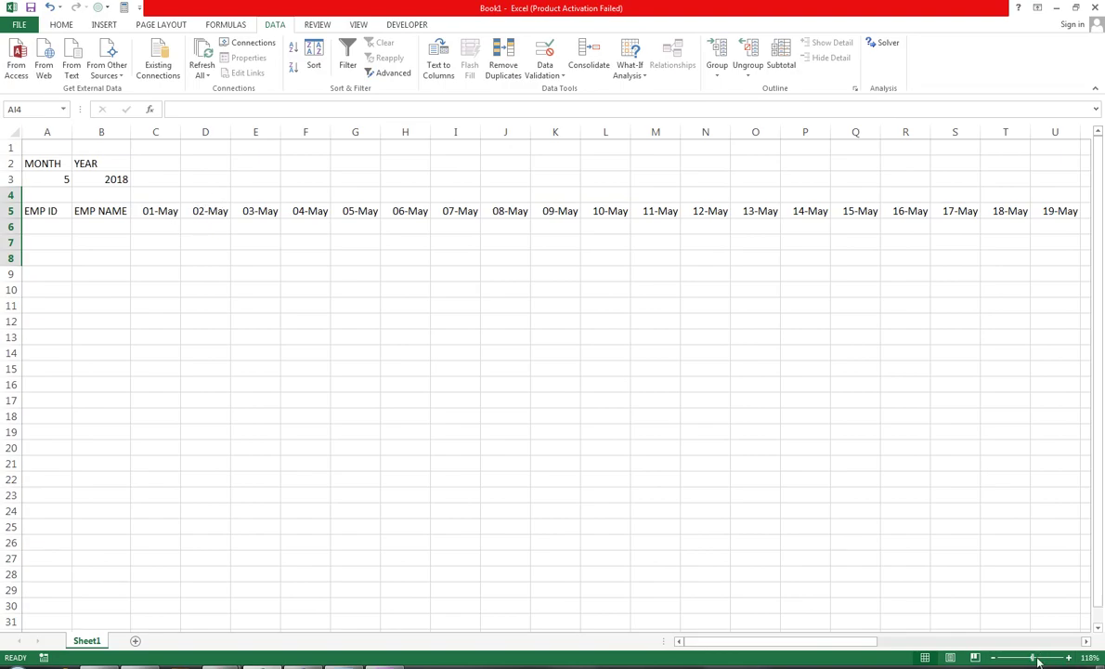
{"action": "left_click_drag", "start_coordinate": [1037, 657], "coordinate": [1049, 658]}
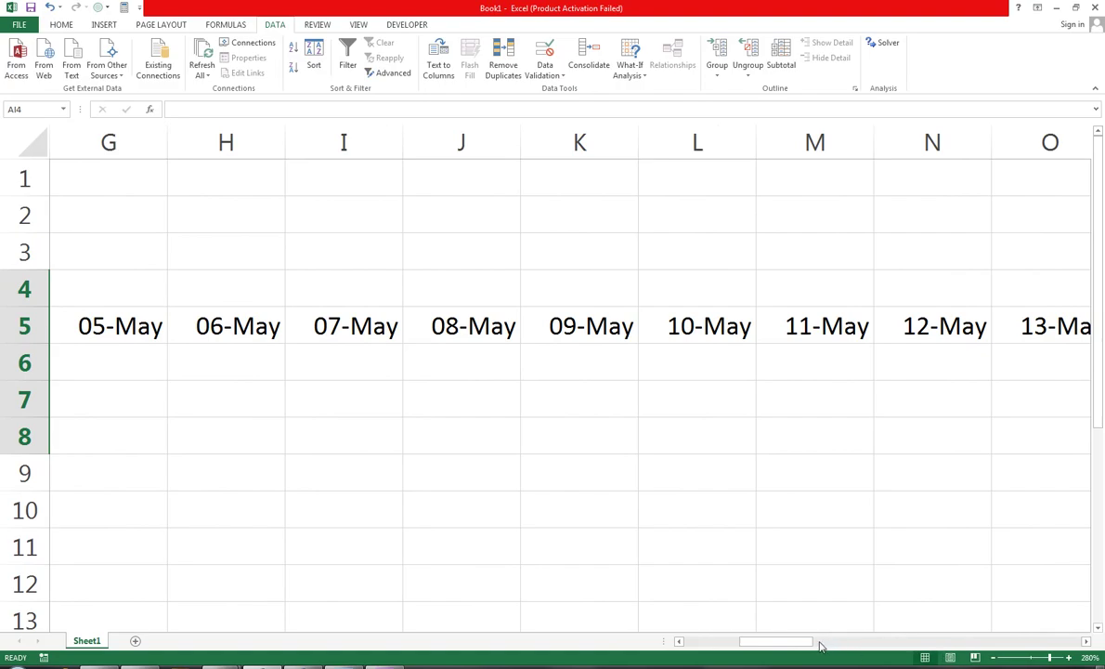
Give the C5:AH5 date headers the custom dd format and centre them.
{"action": "left_click_drag", "start_coordinate": [794, 641], "coordinate": [684, 642]}
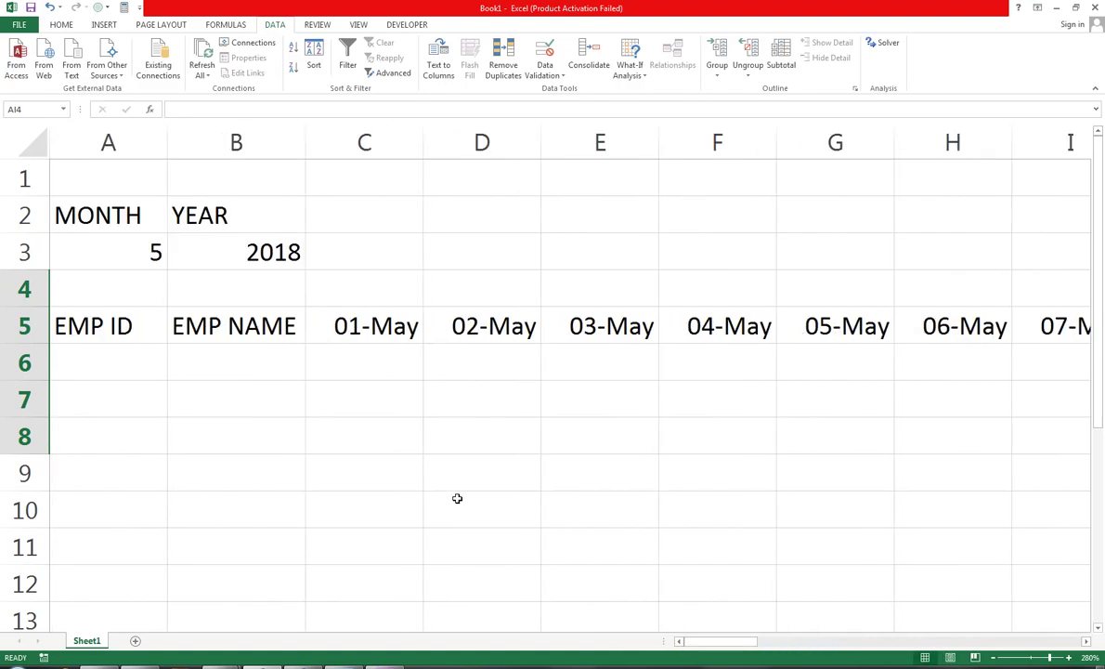
{"action": "left_click", "coordinate": [365, 323]}
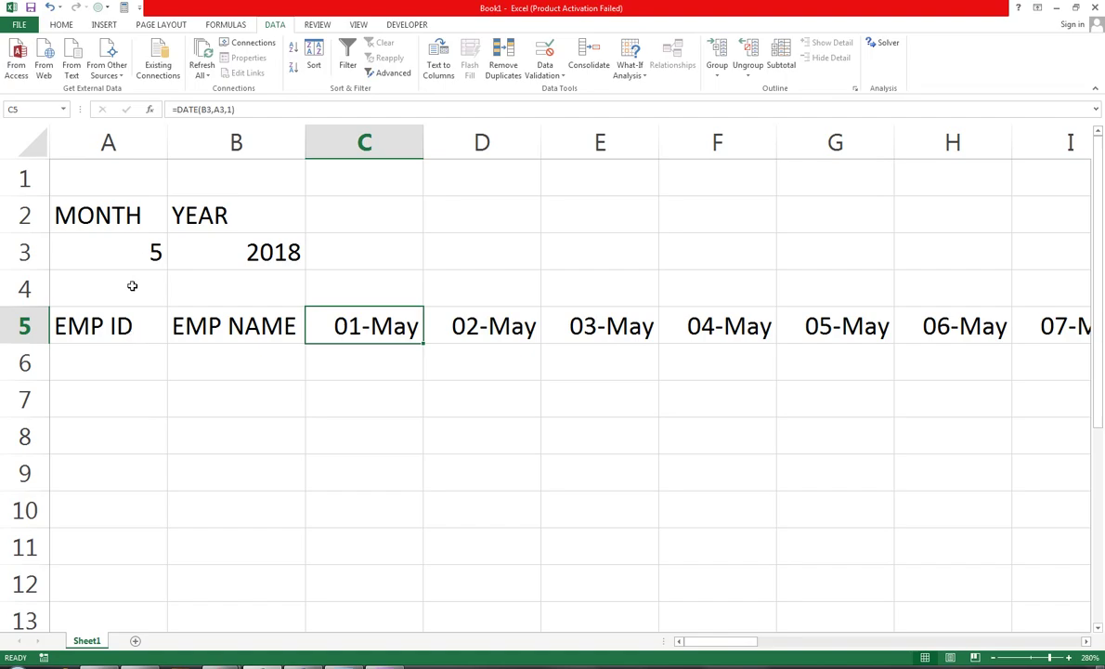
{"action": "left_click", "coordinate": [115, 283]}
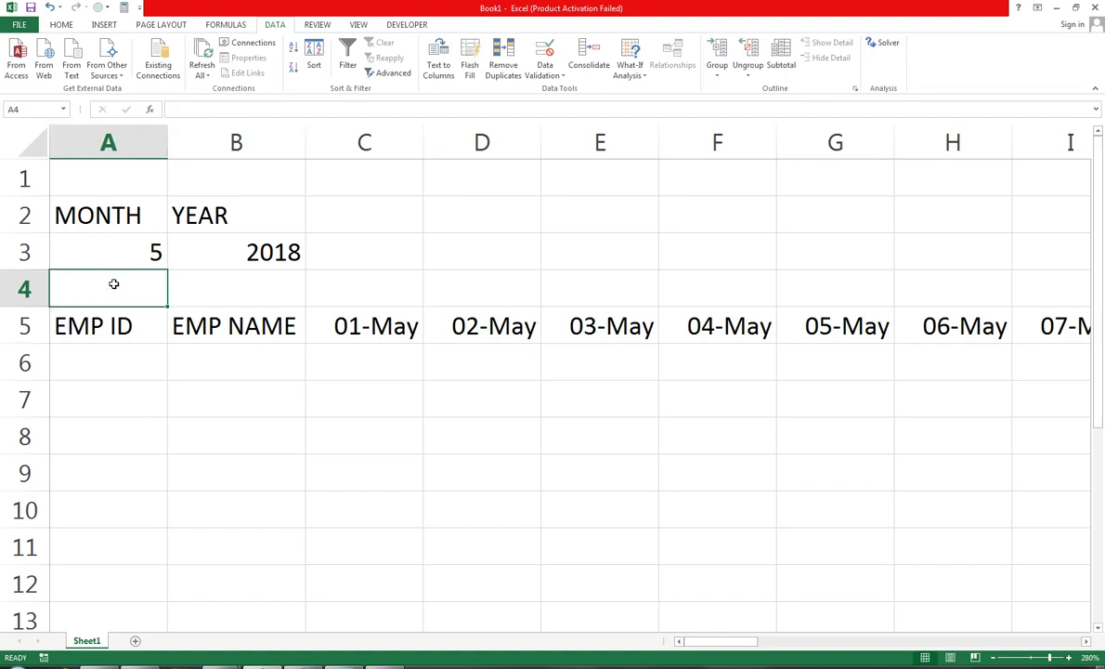
{"action": "left_click", "coordinate": [341, 326]}
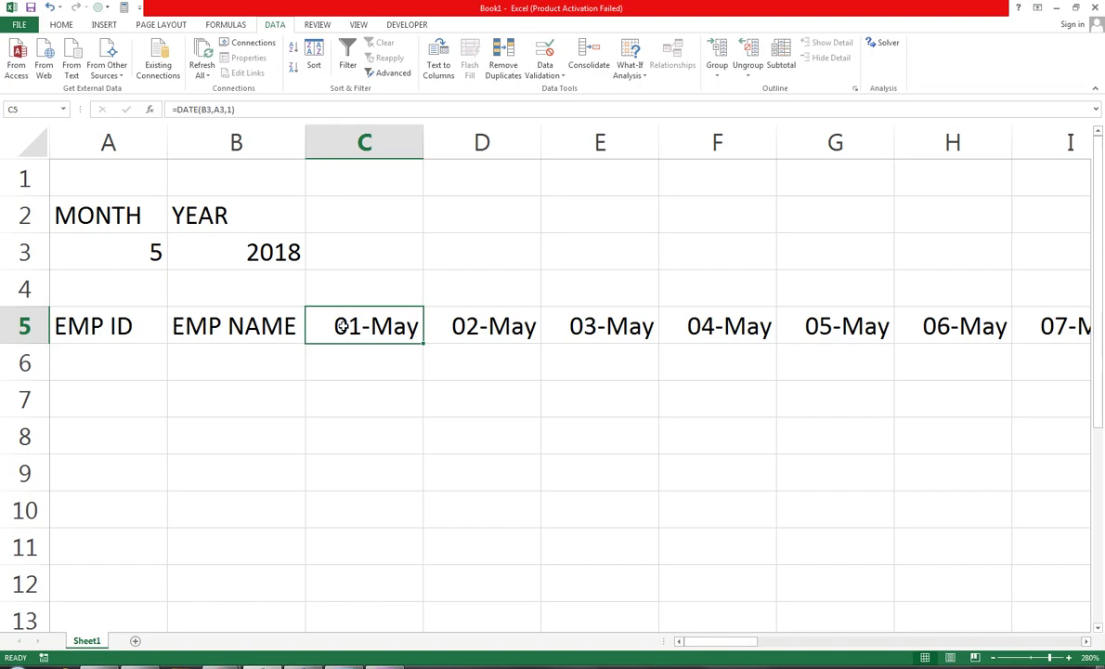
{"action": "key", "text": "ctrl+shift+Right"}
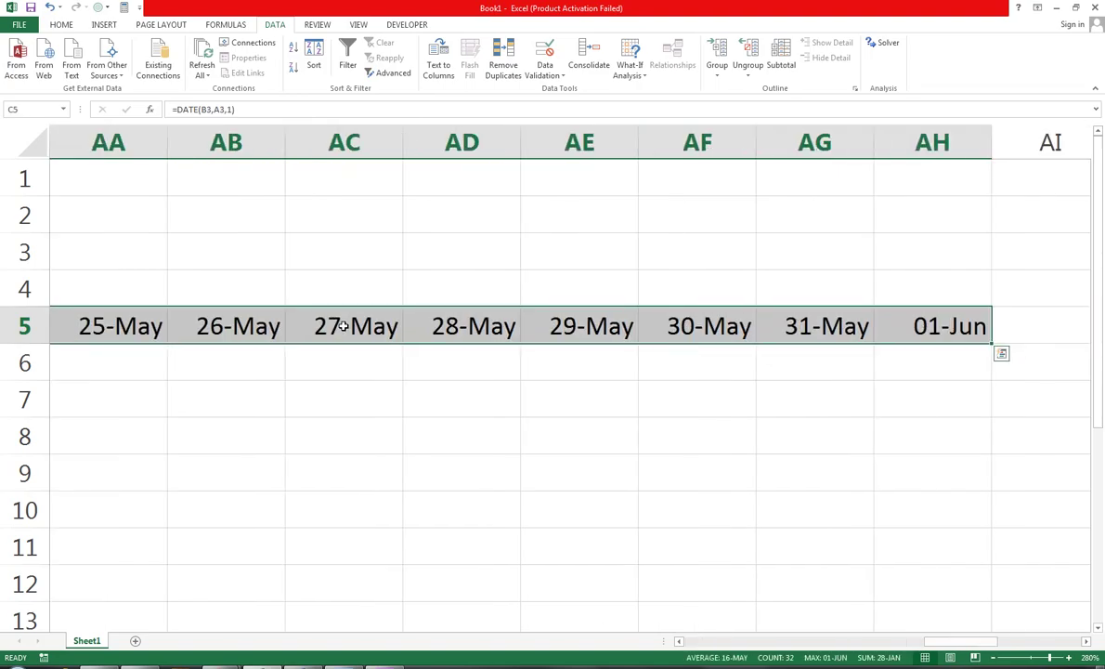
{"action": "key", "text": "ctrl+q"}
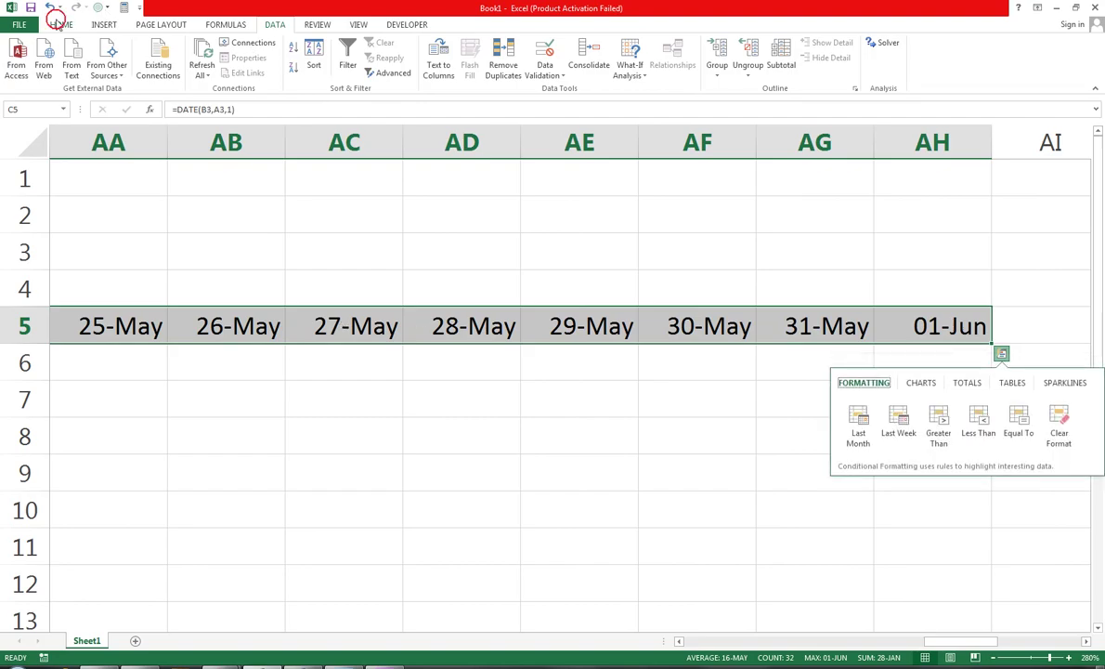
{"action": "left_click", "coordinate": [61, 25]}
{"action": "left_click", "coordinate": [499, 88]}
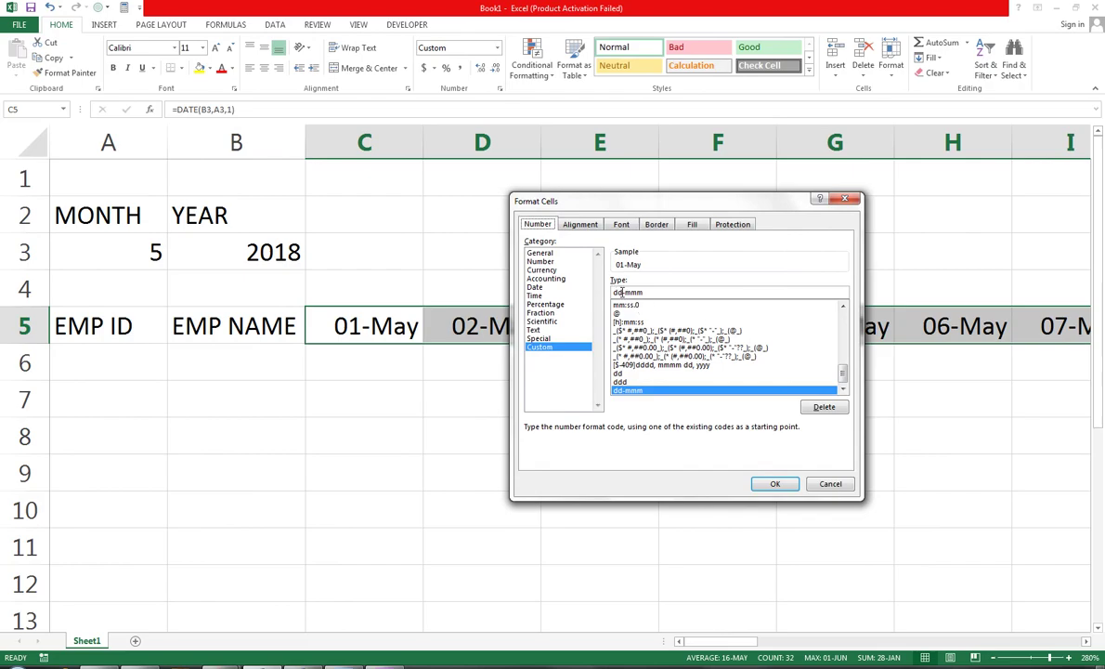
{"action": "left_click_drag", "start_coordinate": [621, 292], "coordinate": [658, 293]}
{"action": "key", "text": "BackSpace"}
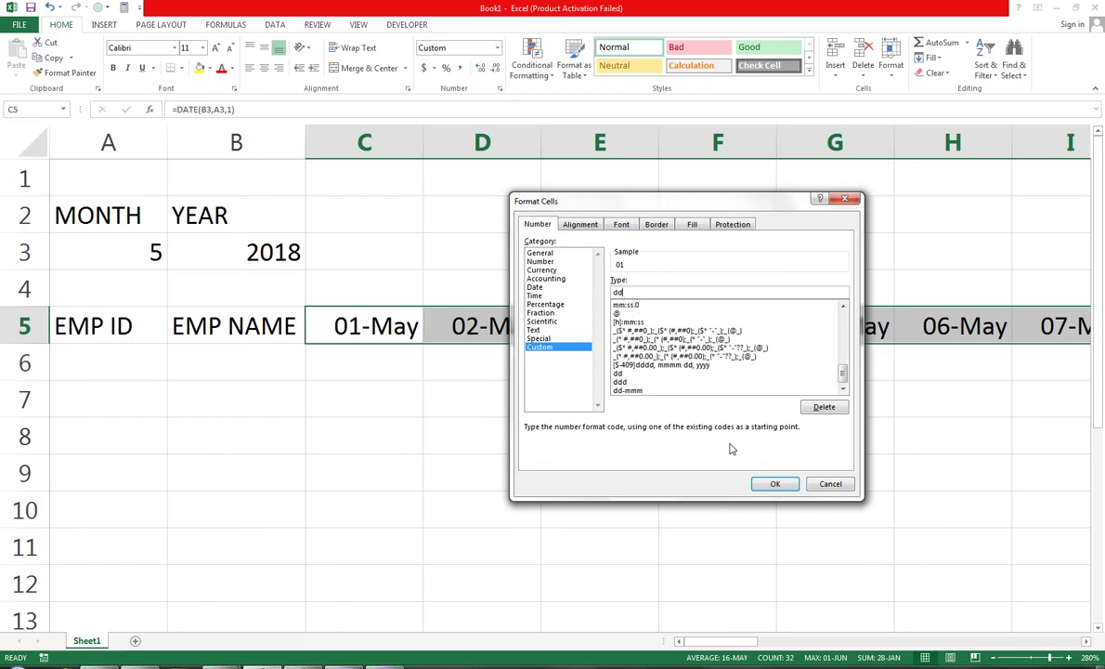
{"action": "left_click", "coordinate": [774, 483]}
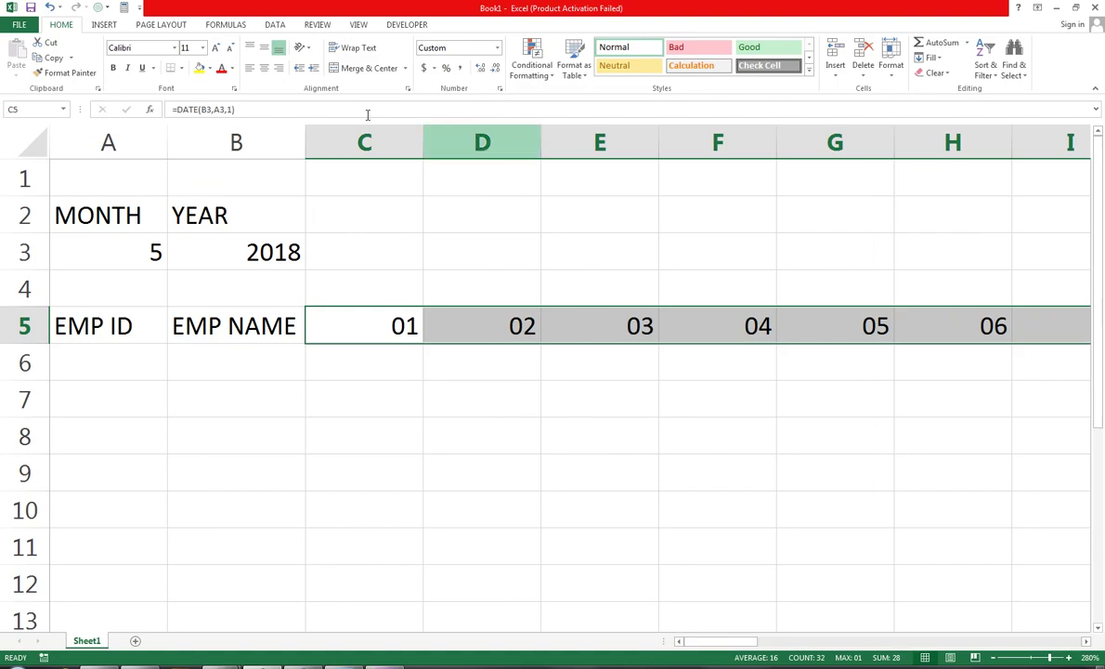
{"action": "left_click", "coordinate": [264, 69]}
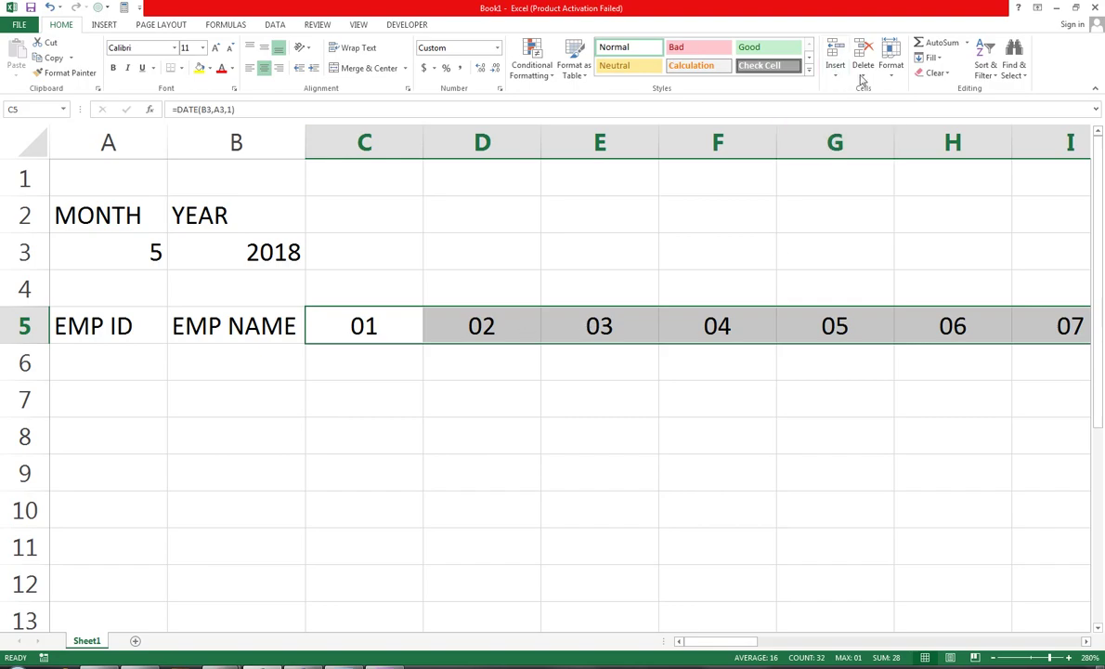
{"action": "left_click", "coordinate": [891, 65]}
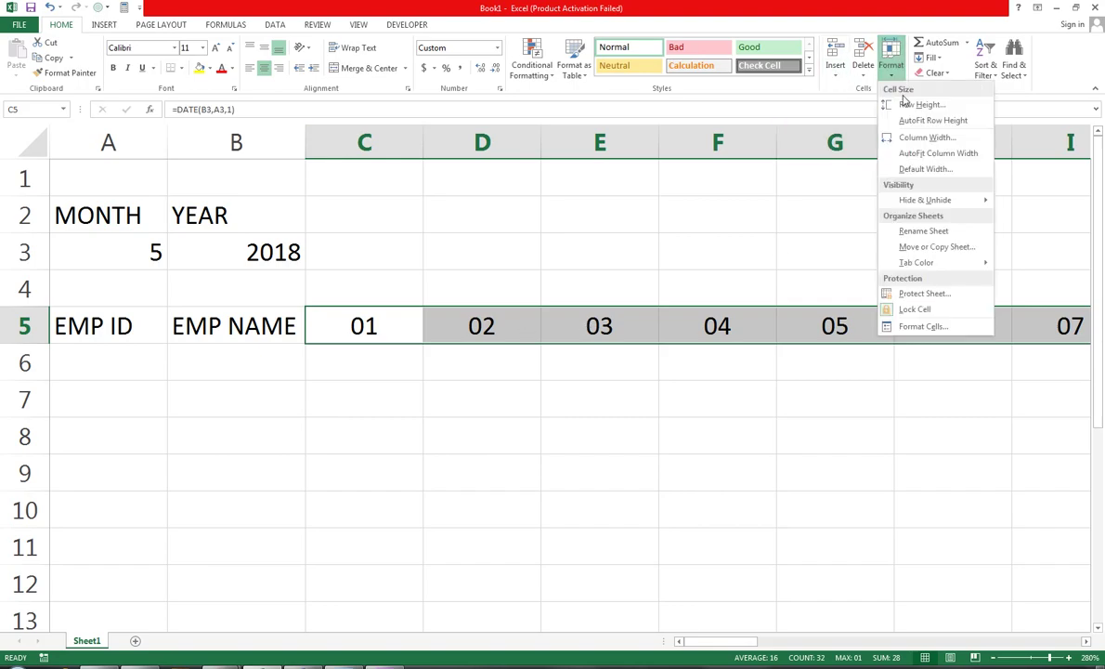
Narrow the date columns to fit the day numbers, zoom out, and clear the surplus 01 in AH5.
{"action": "left_click", "coordinate": [906, 154]}
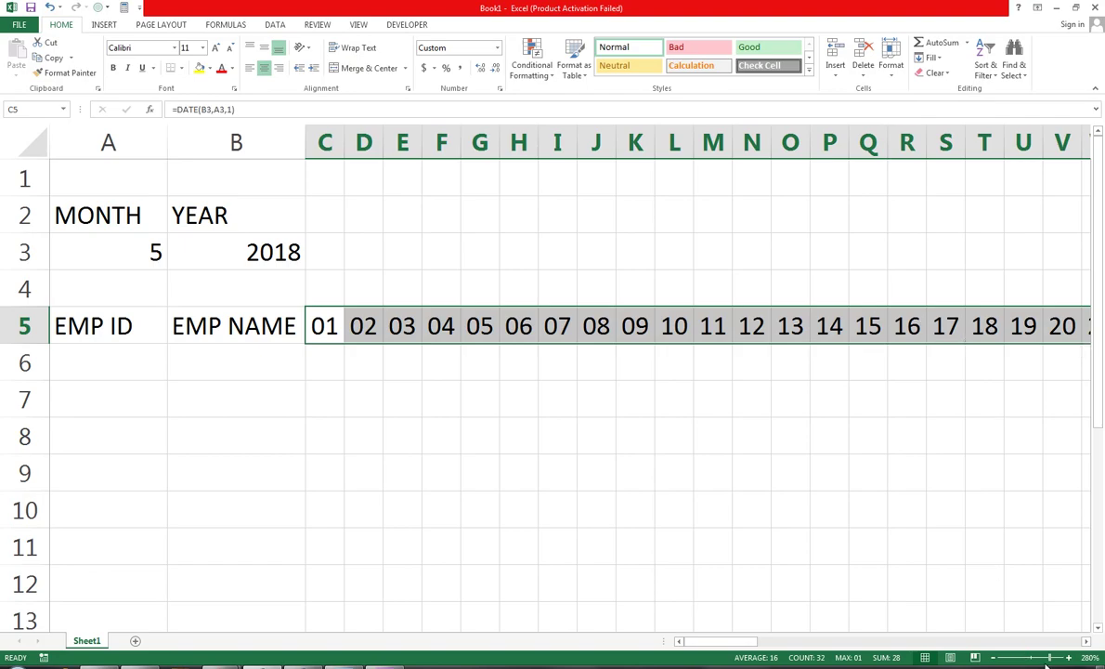
{"action": "left_click_drag", "start_coordinate": [1044, 661], "coordinate": [1033, 660]}
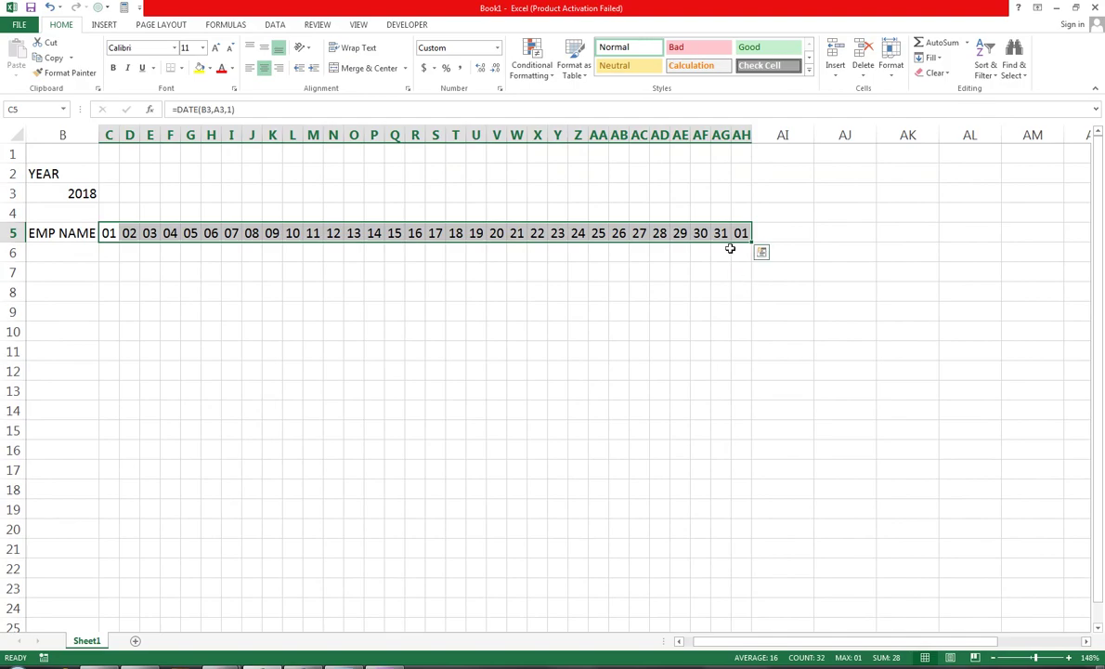
{"action": "left_click_drag", "start_coordinate": [740, 232], "coordinate": [679, 232]}
{"action": "left_click", "coordinate": [741, 232]}
{"action": "key", "text": "Delete"}
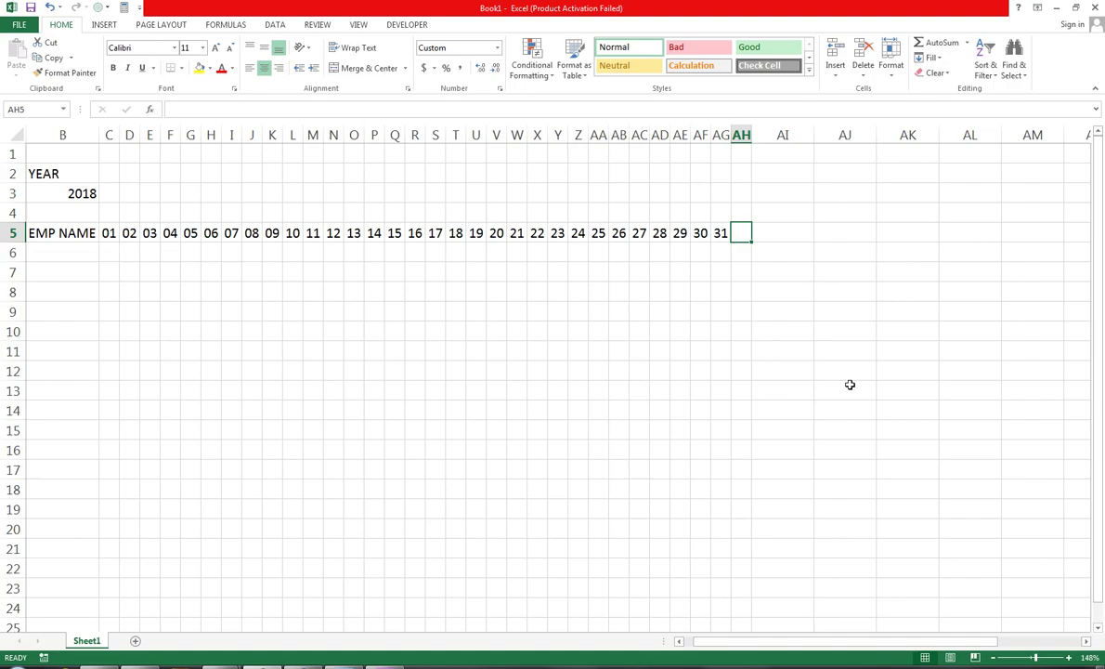
{"action": "left_click_drag", "start_coordinate": [1036, 661], "coordinate": [1033, 662]}
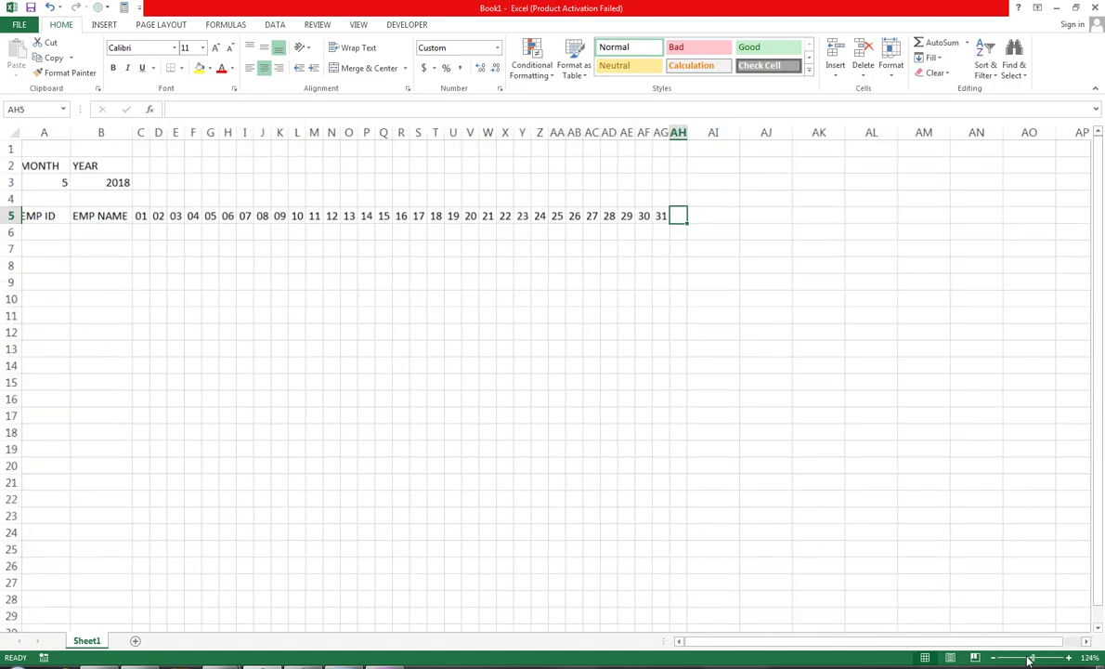
{"action": "left_click", "coordinate": [37, 164]}
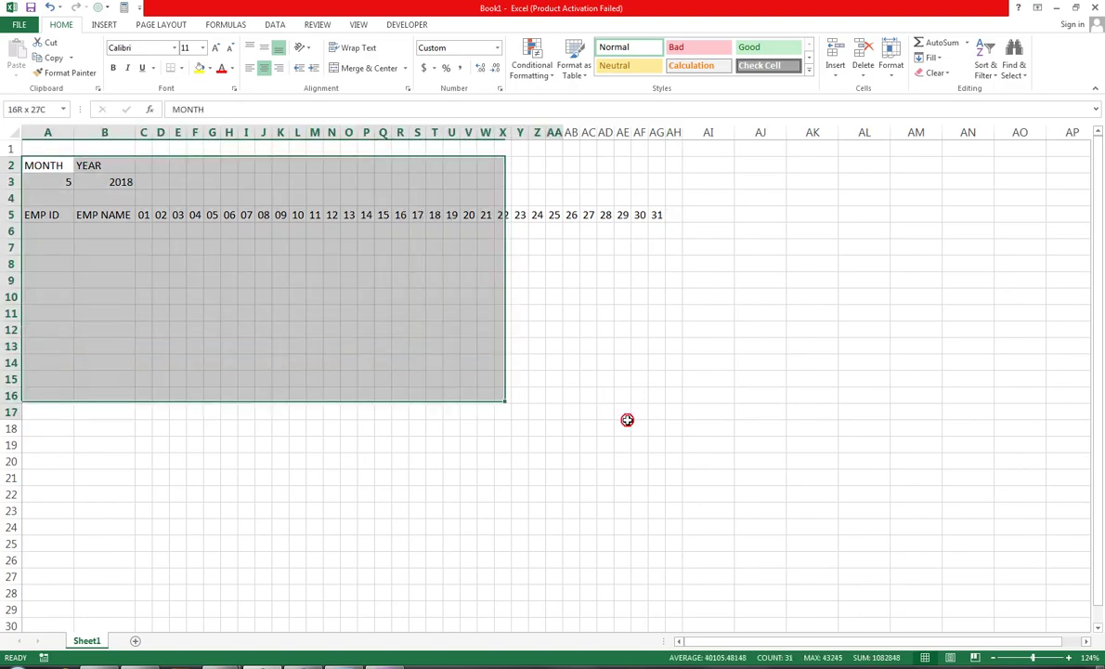
Select the table area A2:AH20 and use Zoom to Selection so it fills the window.
{"action": "left_click_drag", "start_coordinate": [263, 252], "coordinate": [676, 464]}
{"action": "left_click", "coordinate": [358, 25]}
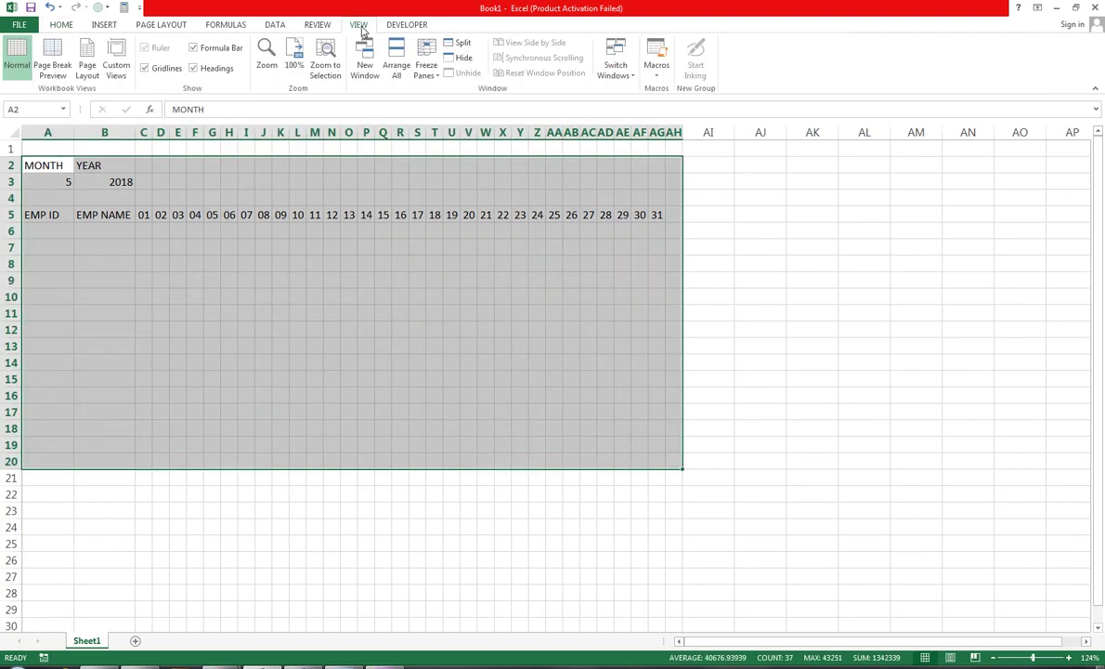
{"action": "left_click", "coordinate": [318, 72]}
{"action": "left_click", "coordinate": [645, 302]}
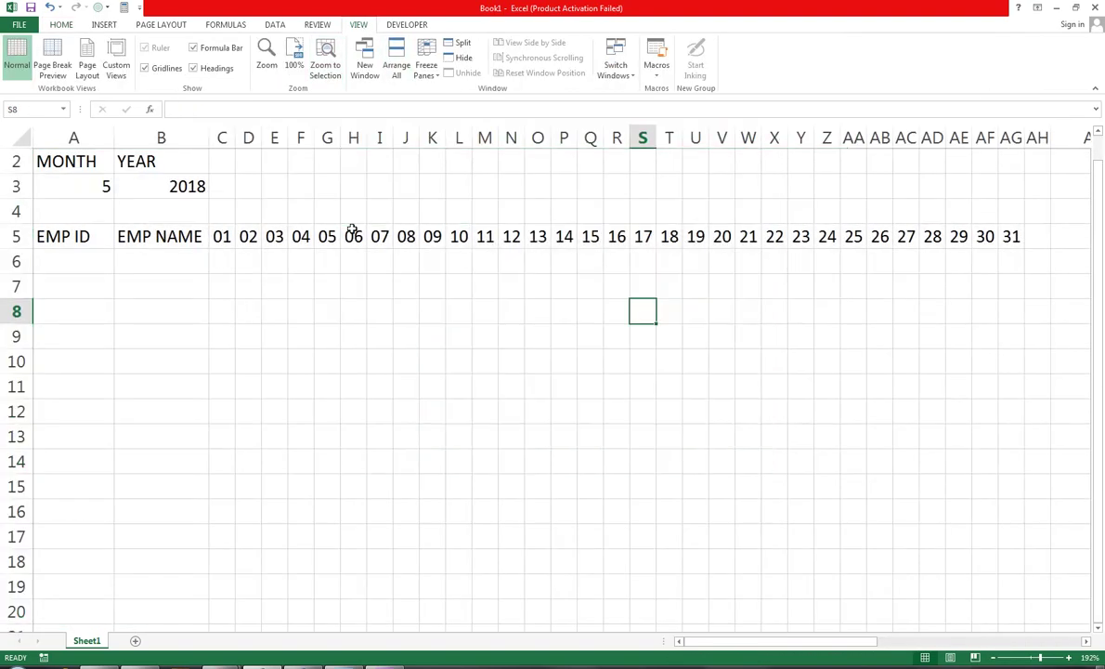
{"action": "scroll", "coordinate": [109, 249], "scroll_direction": "up", "scroll_amount": 1}
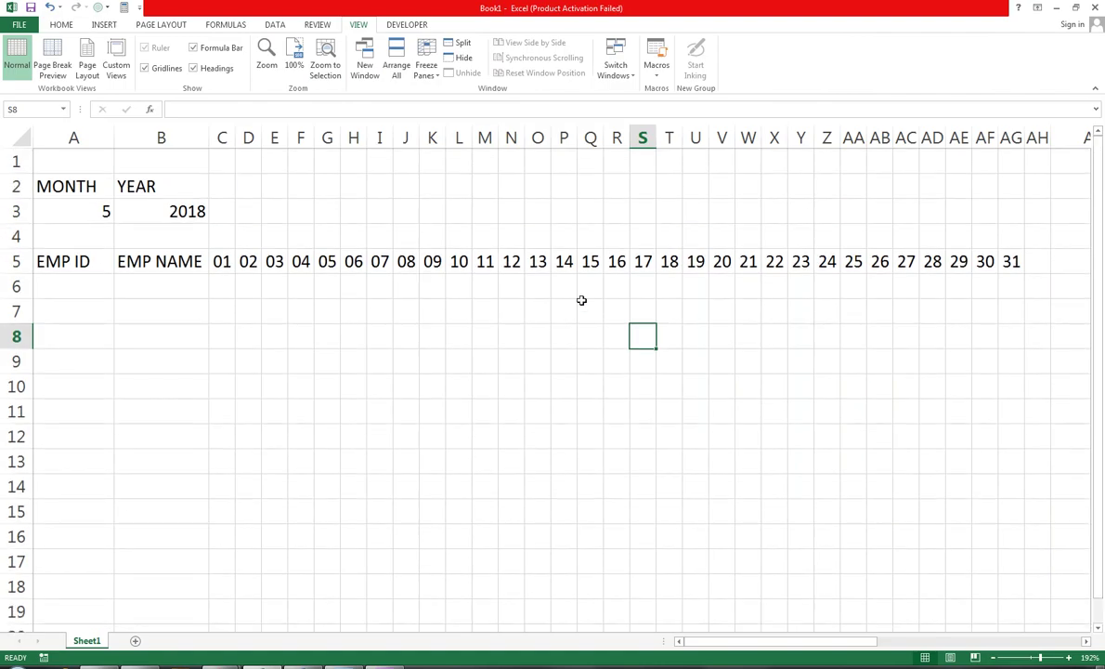
{"action": "left_click", "coordinate": [799, 284]}
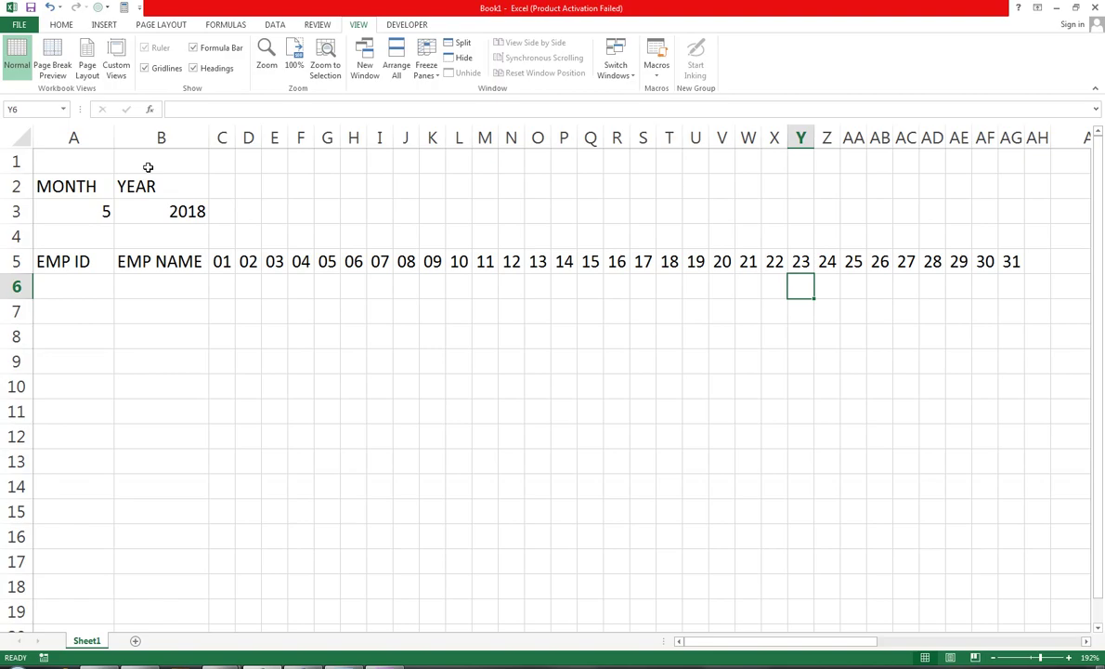
Choose month 8, then month 2, from A3's dropdown so the day headers end 28 01 02 03.
{"action": "key", "text": "Left"}
{"action": "key", "text": "Left"}
{"action": "key", "text": "Left"}
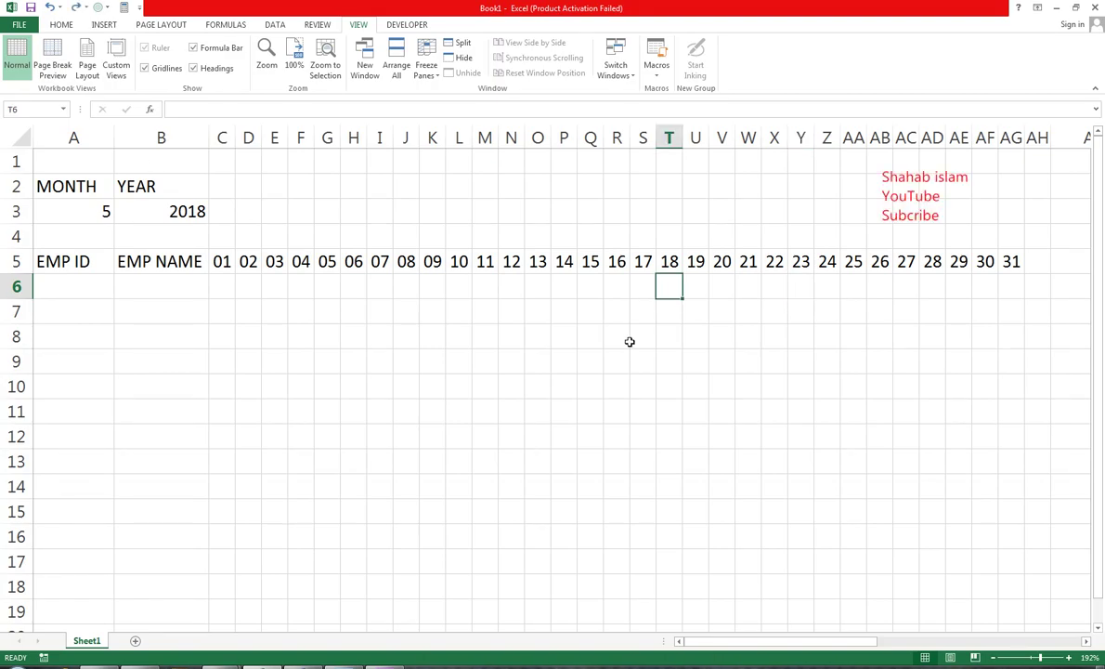
{"action": "left_click", "coordinate": [102, 212]}
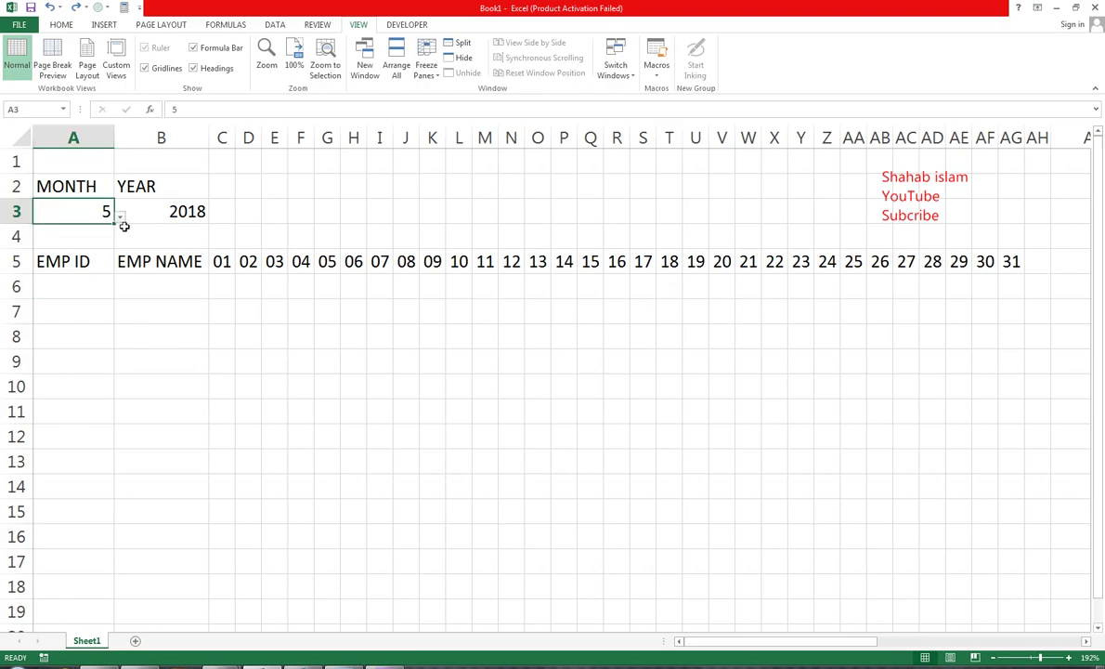
{"action": "left_click", "coordinate": [120, 215]}
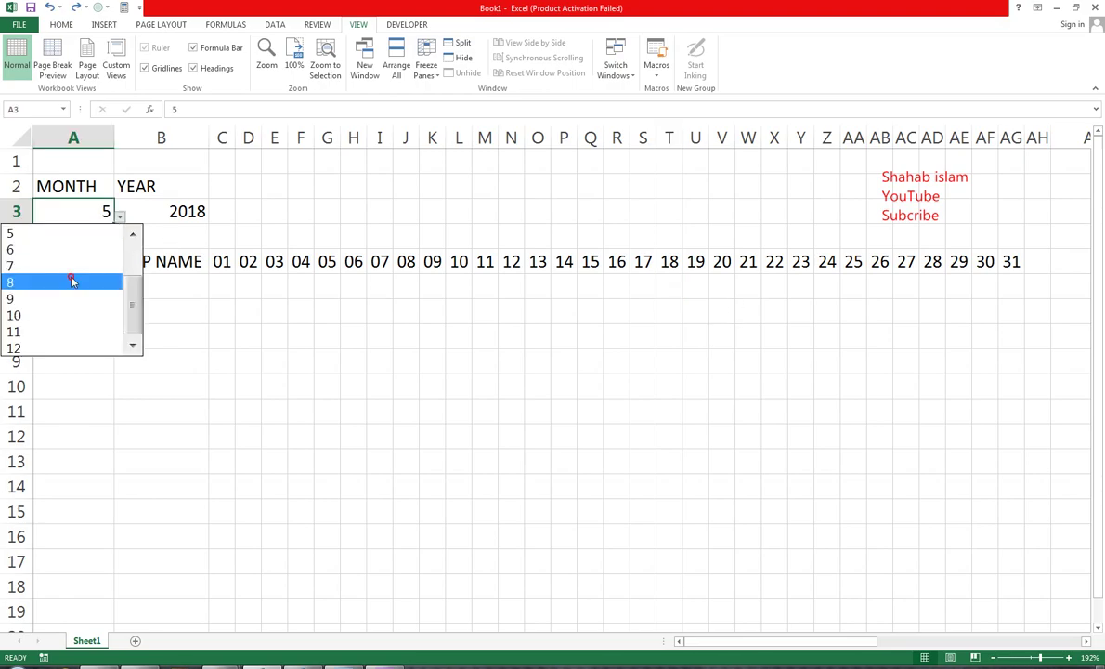
{"action": "left_click", "coordinate": [73, 280]}
{"action": "left_click", "coordinate": [117, 216]}
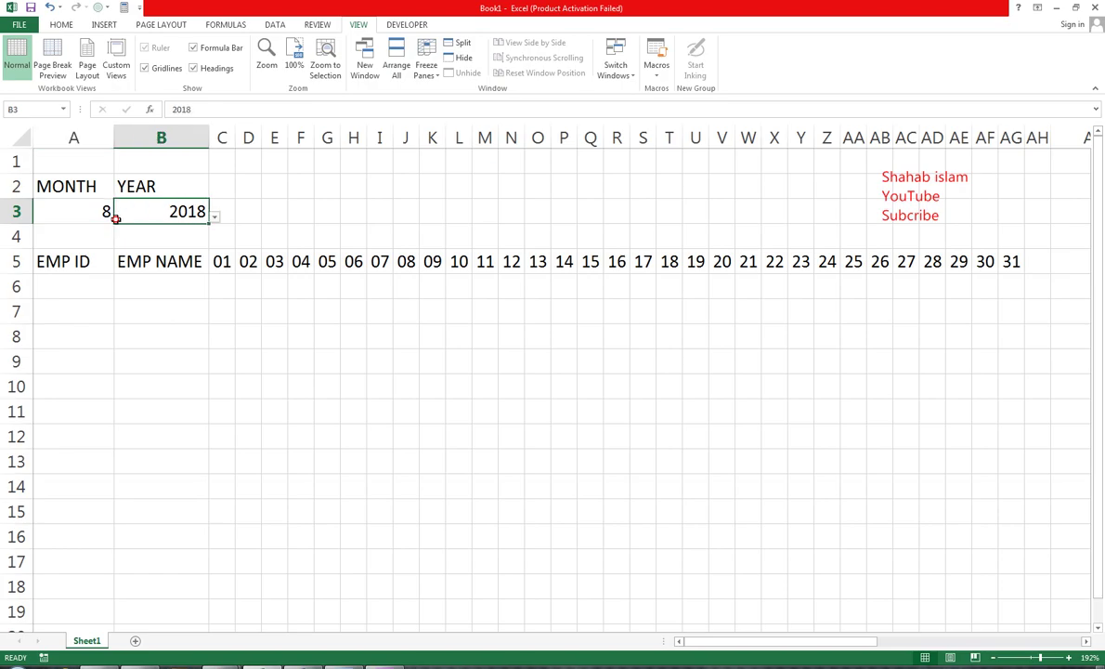
{"action": "left_click", "coordinate": [104, 211]}
{"action": "left_click", "coordinate": [120, 216]}
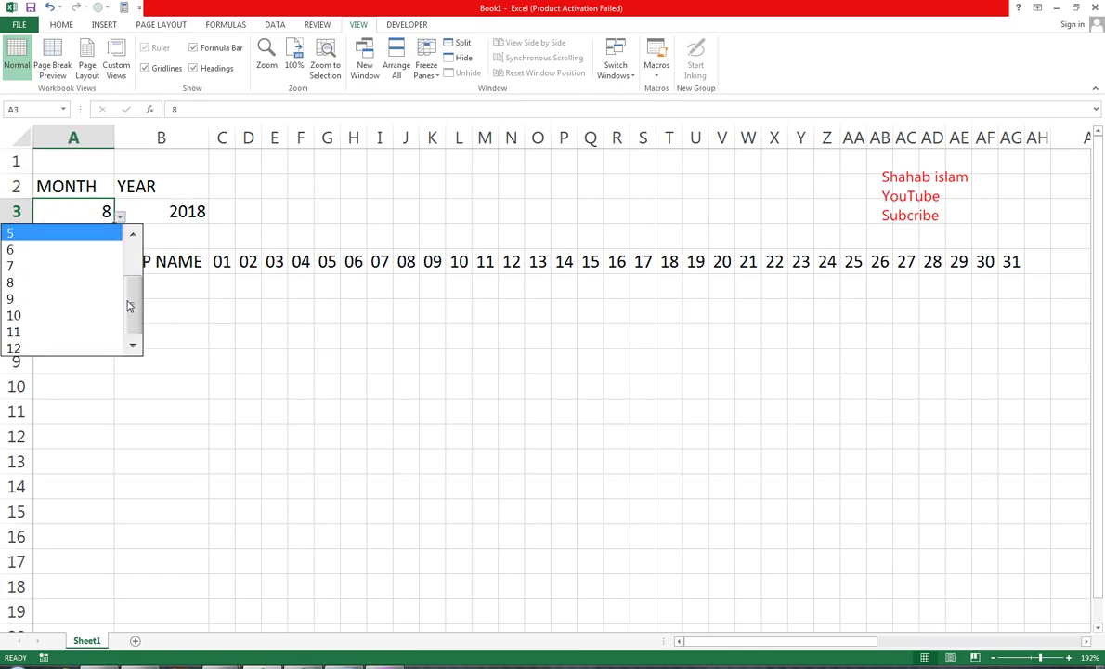
{"action": "left_click_drag", "start_coordinate": [129, 307], "coordinate": [132, 247]}
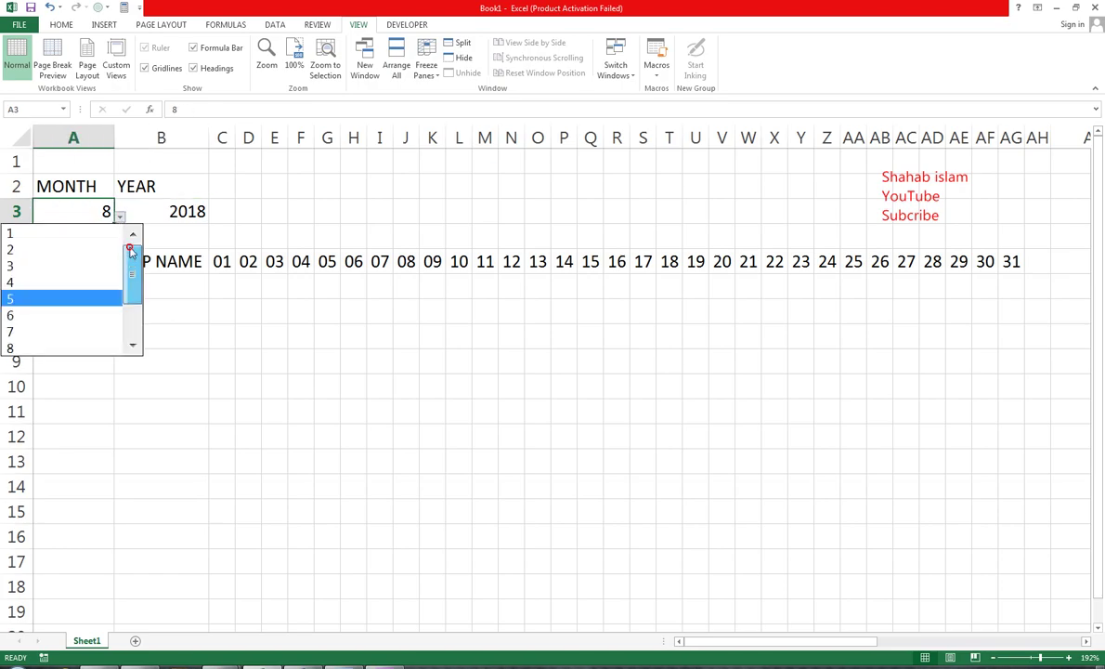
{"action": "left_click", "coordinate": [26, 253]}
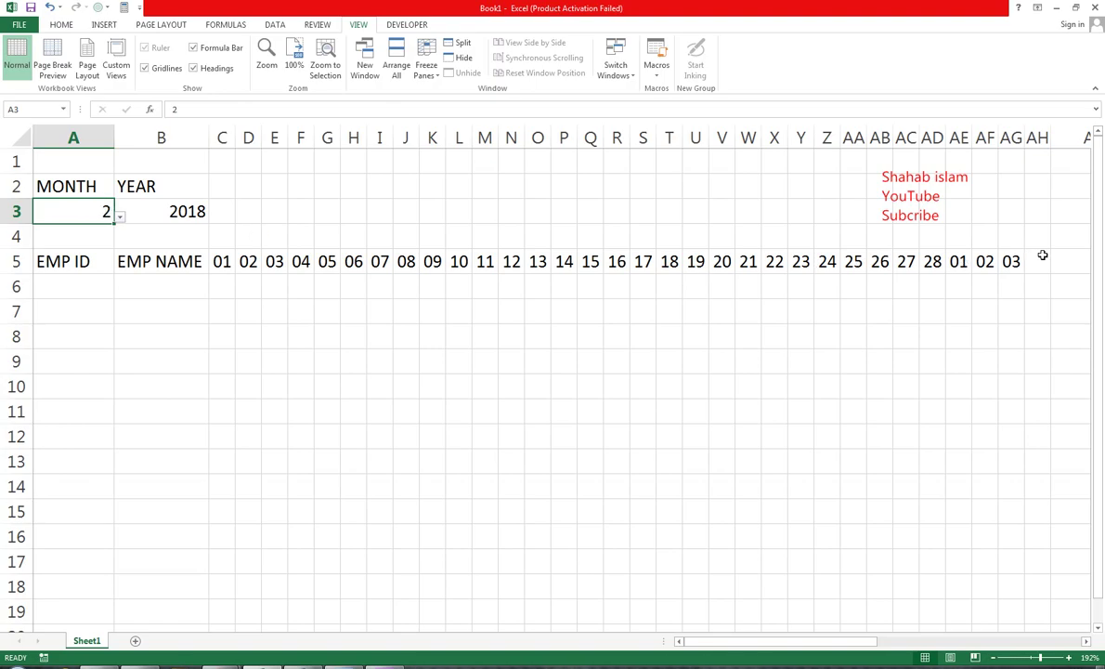
Clear the overflow day headers 01 02 03 in AE5:AG5.
{"action": "left_click_drag", "start_coordinate": [962, 261], "coordinate": [1011, 261]}
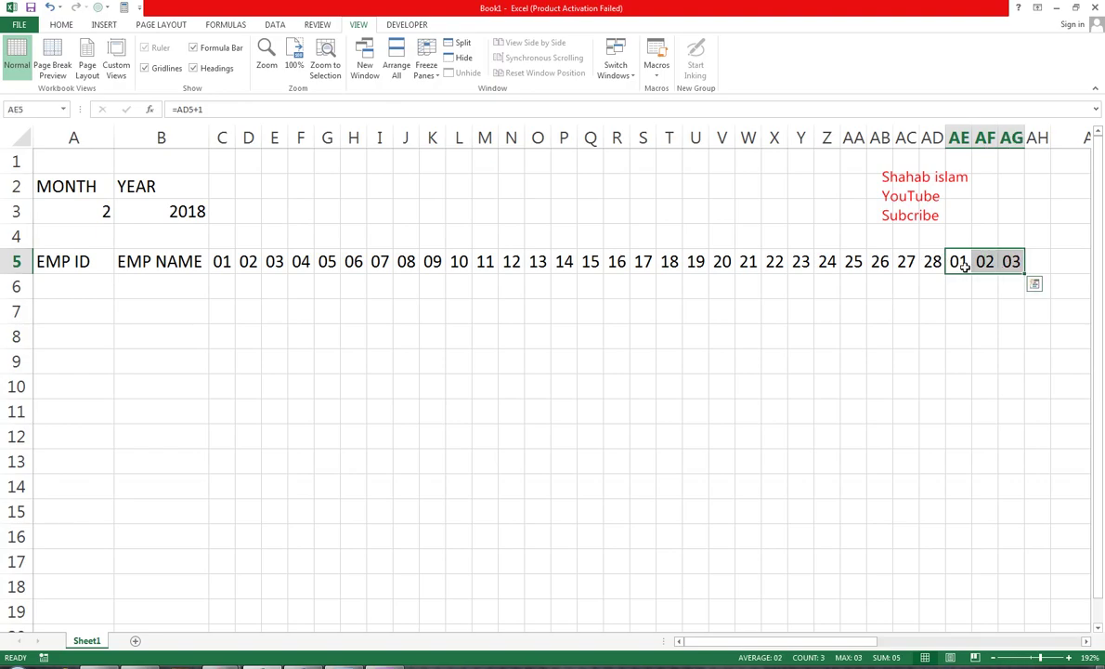
{"action": "key", "text": "Delete"}
{"action": "key", "text": "Left"}
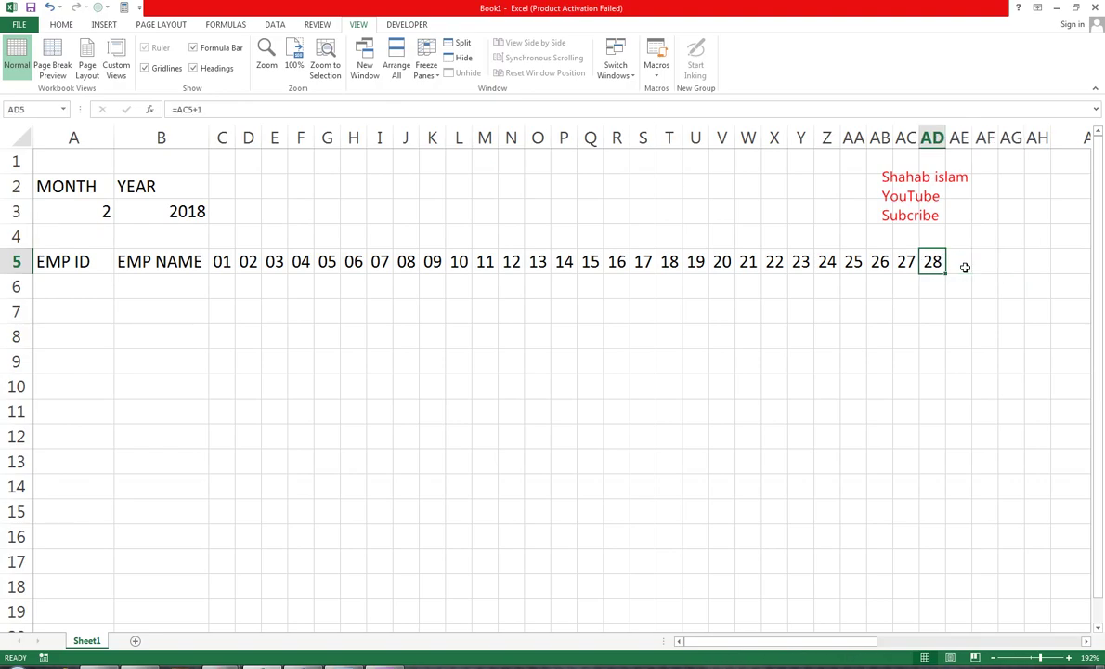
{"action": "left_click", "coordinate": [965, 266]}
Start AE5's formula as =IFERROR(IF(AD5+1)>EOMONTH( using function autocomplete.
{"action": "type", "text": "=i"}
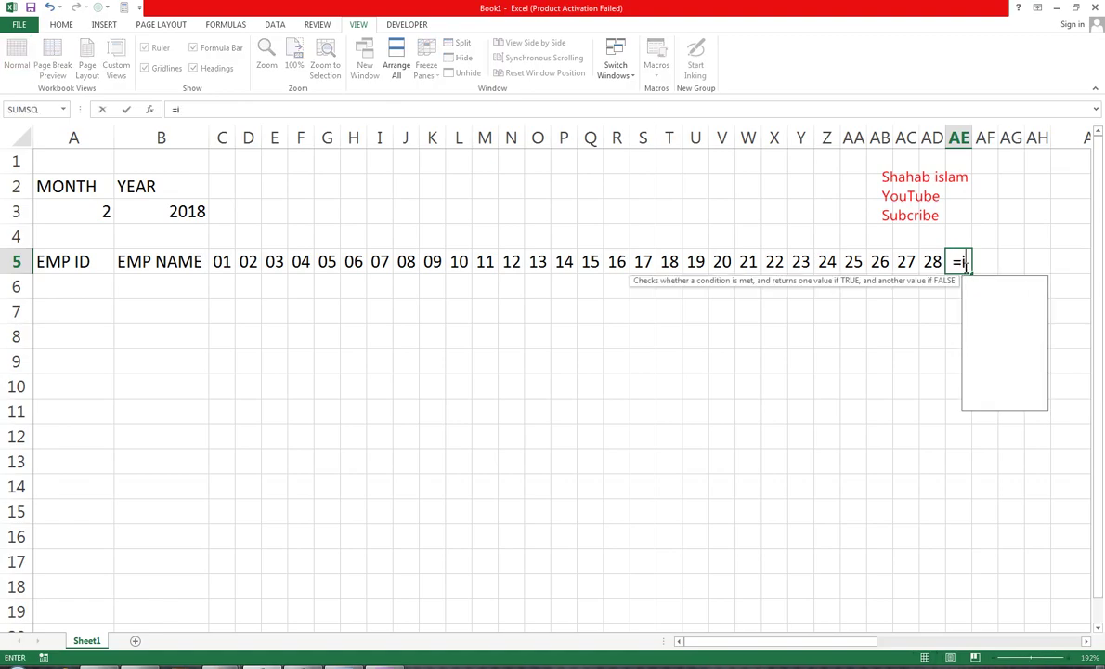
{"action": "type", "text": "f("}
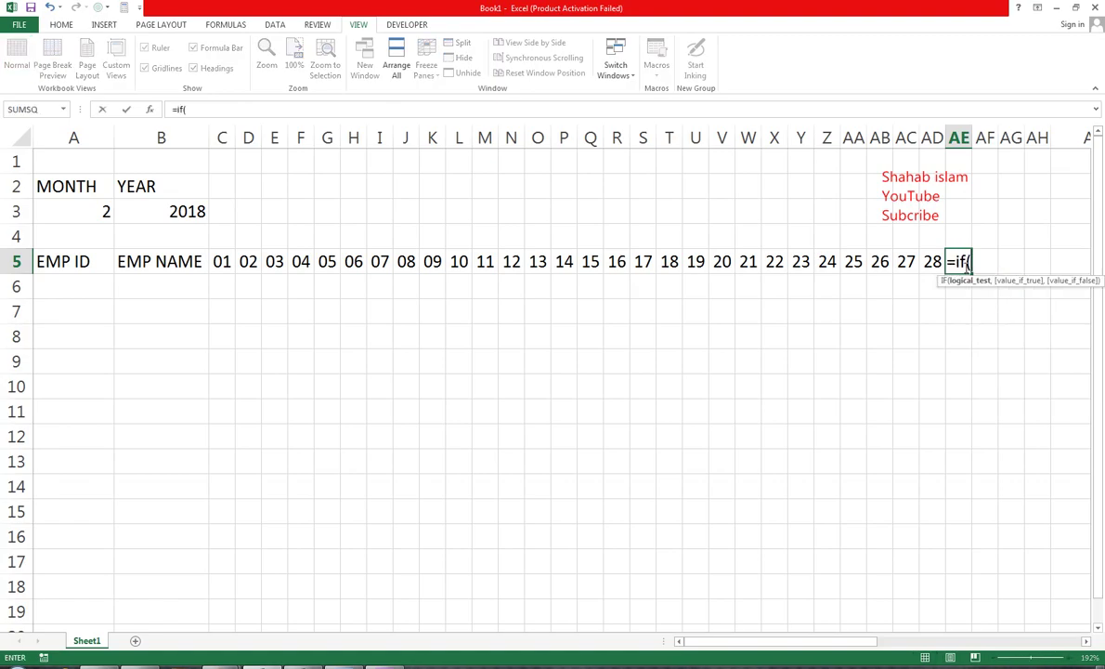
{"action": "key", "text": "BackSpace"}
{"action": "key", "text": "BackSpace"}
{"action": "key", "text": "Tab"}
{"action": "key", "text": "BackSpace"}
{"action": "key", "text": "Down"}
{"action": "key", "text": "Tab"}
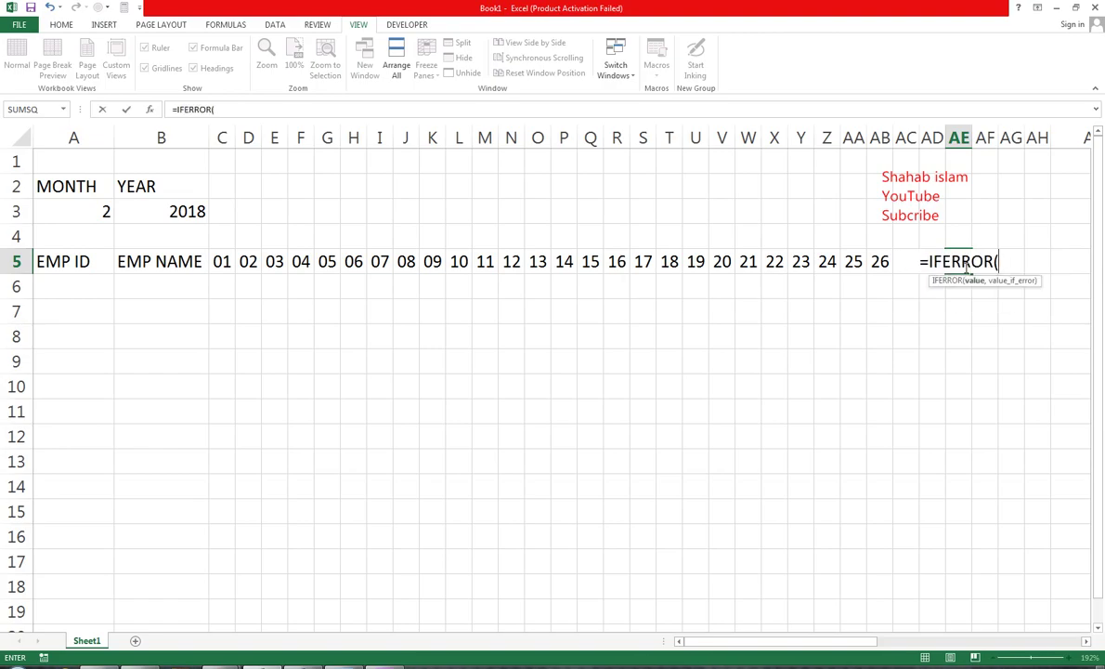
{"action": "type", "text": "IF"}
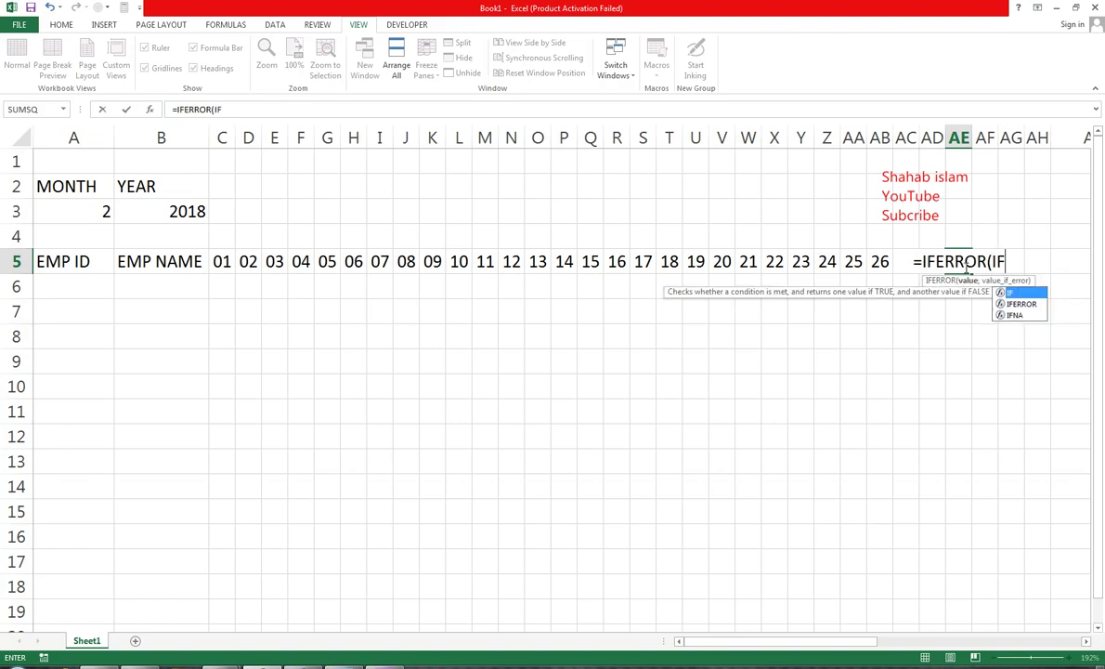
{"action": "key", "text": "Tab"}
{"action": "key", "text": "Left"}
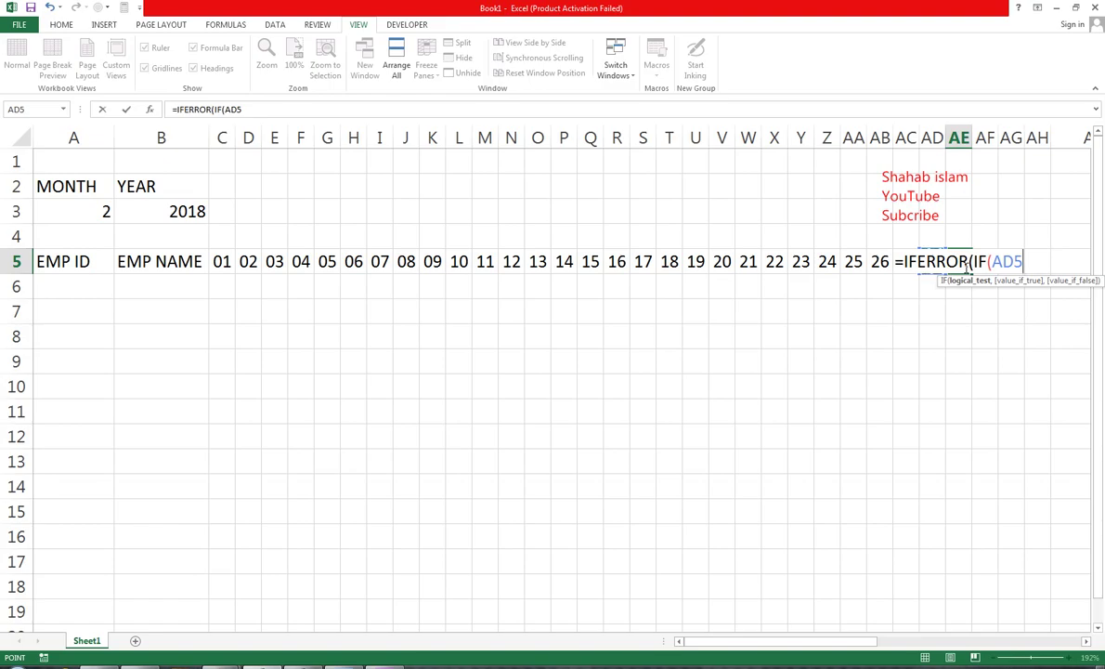
{"action": "type", "text": "+1"}
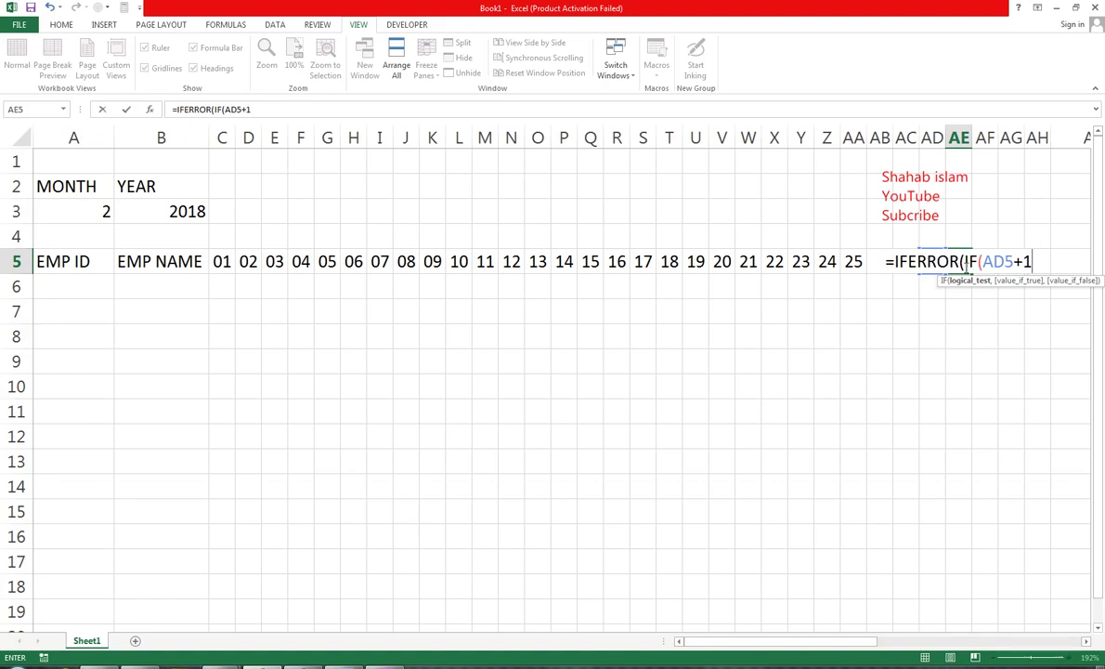
{"action": "type", "text": ")"}
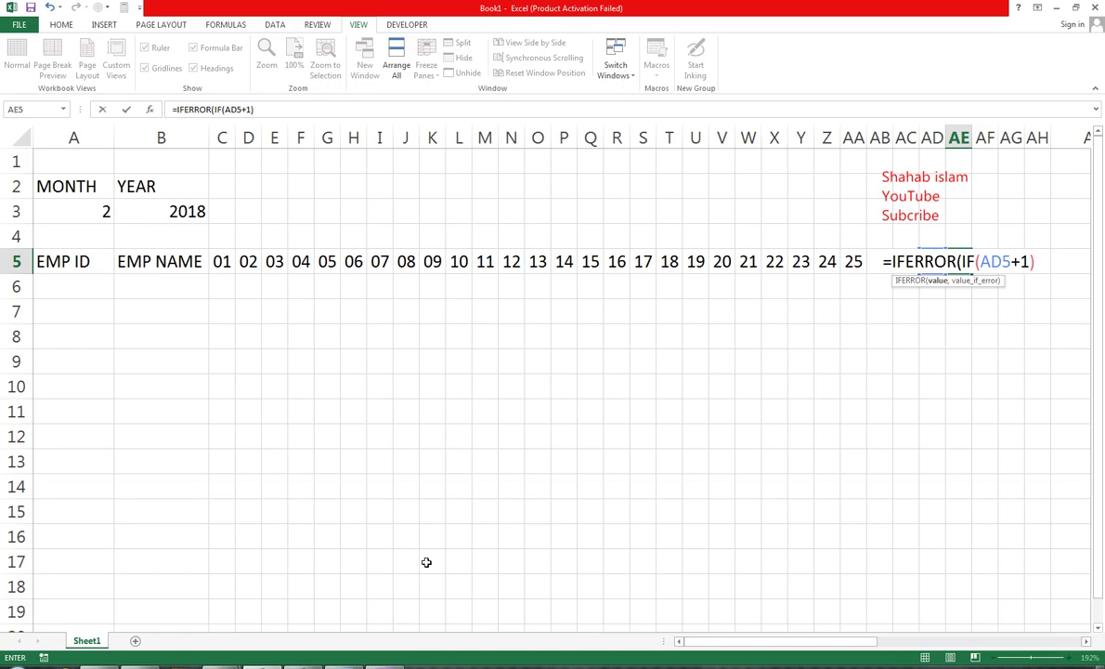
{"action": "type", "text": ">"}
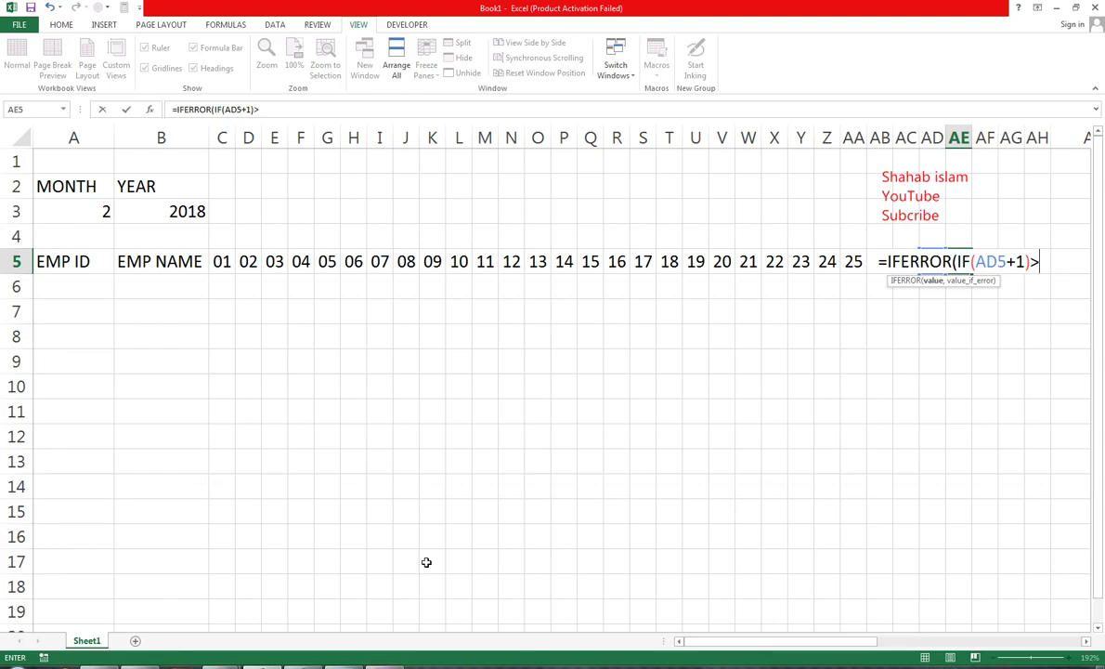
{"action": "type", "text": "EOM"}
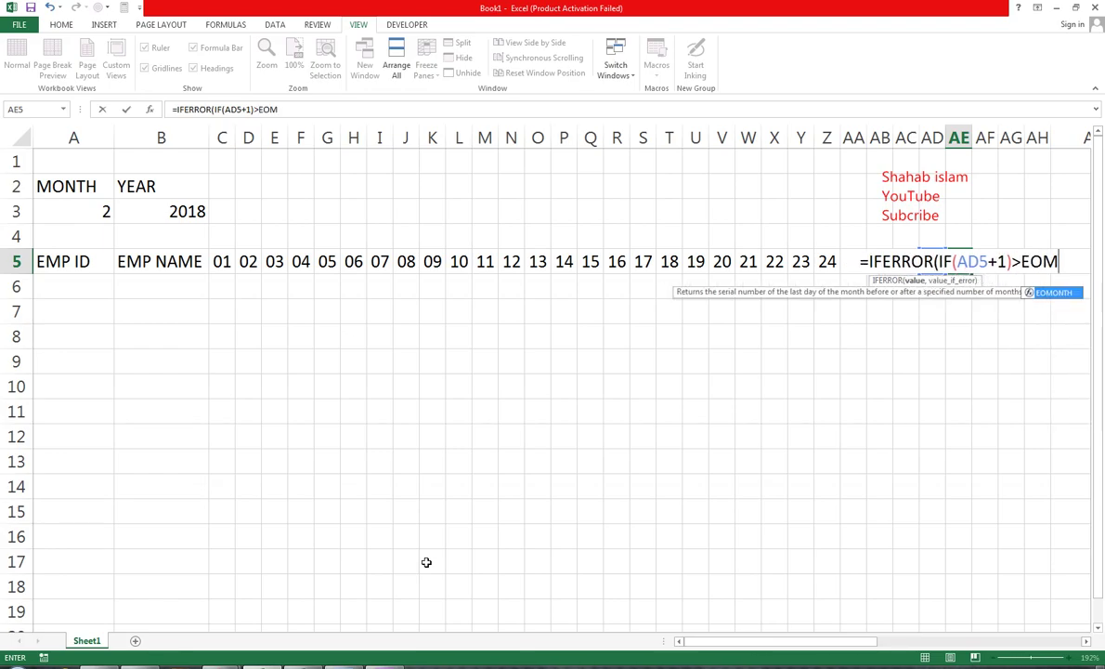
{"action": "key", "text": "Tab"}
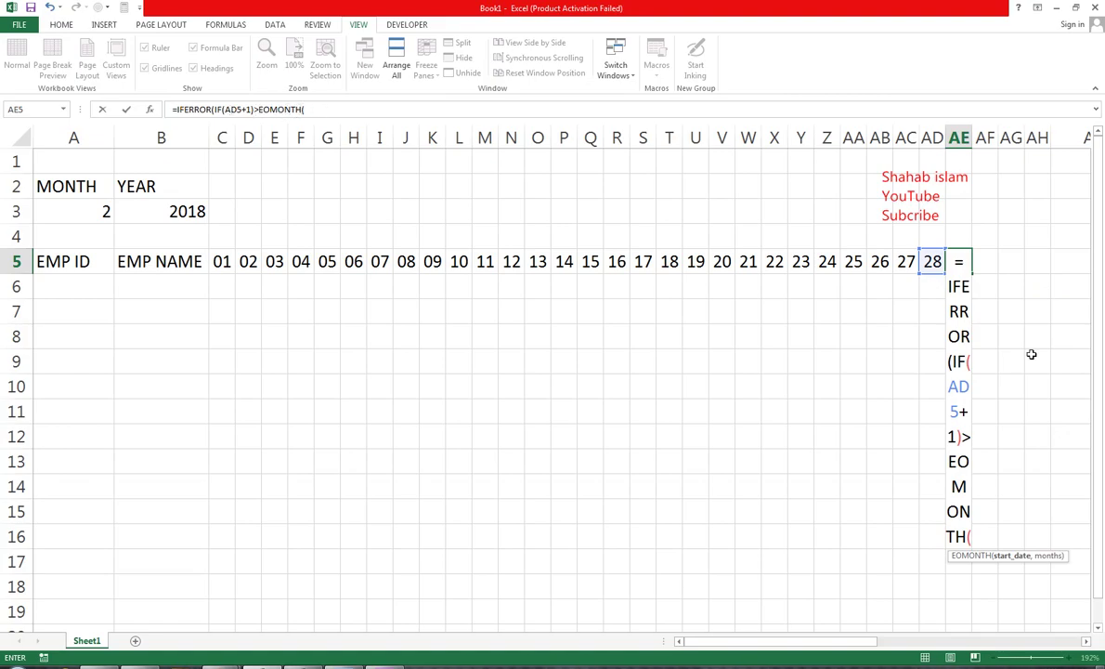
Finish AE5's formula with EOMONTH(AD5,0), returning "" past month end, else AD5+1.
{"action": "key", "text": "Left"}
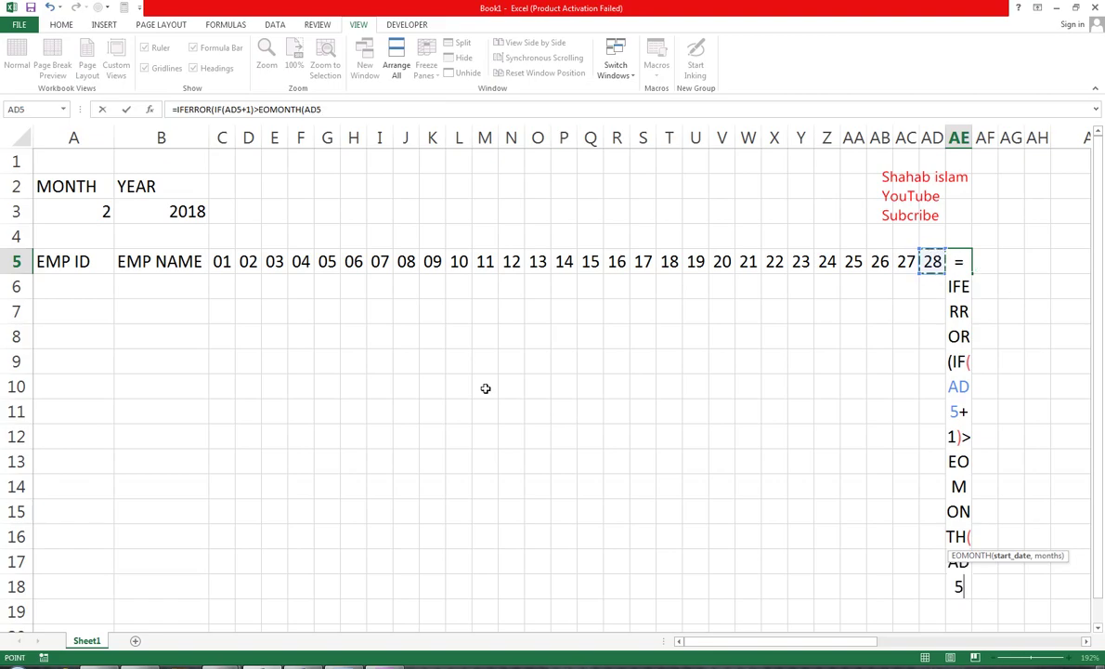
{"action": "type", "text": ","}
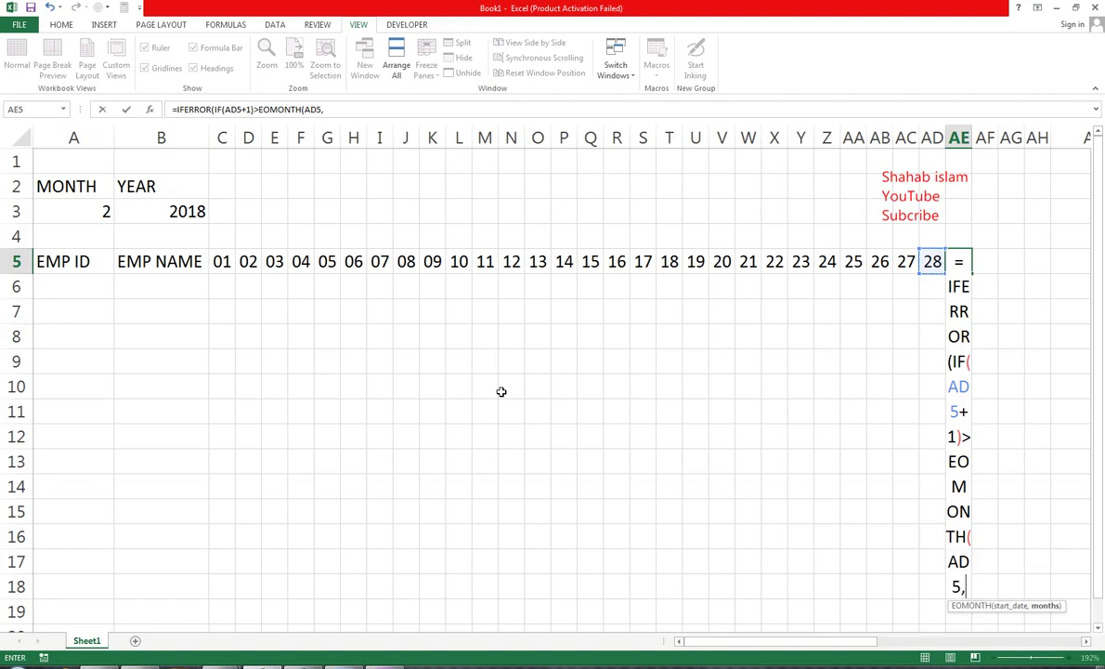
{"action": "type", "text": "0"}
{"action": "type", "text": ")"}
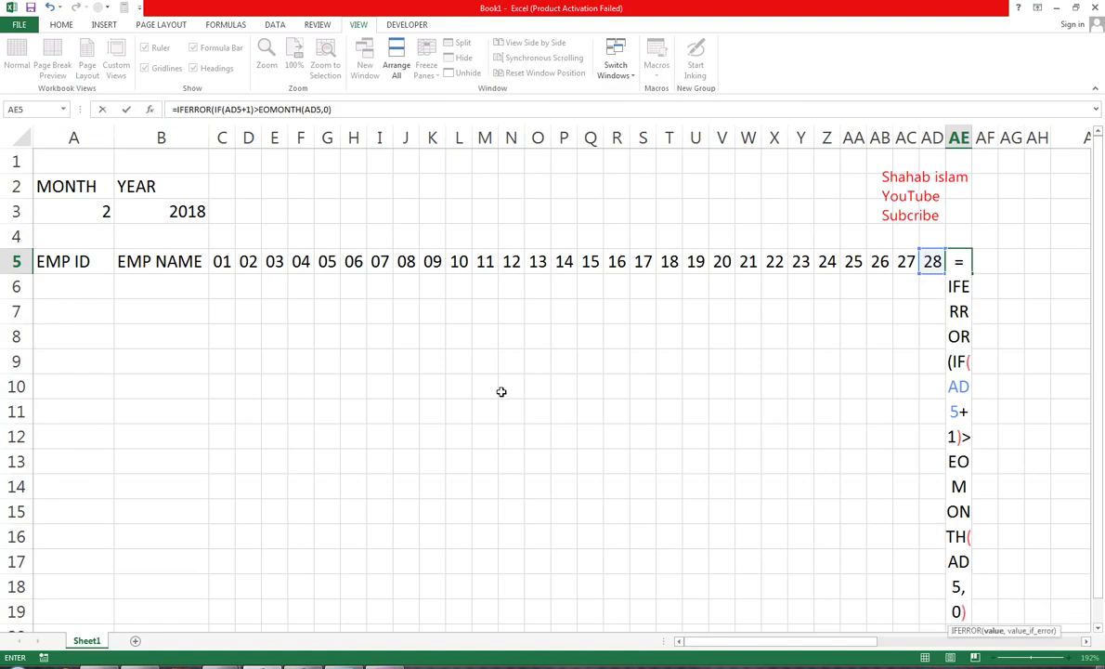
{"action": "type", "text": ",\"\""}
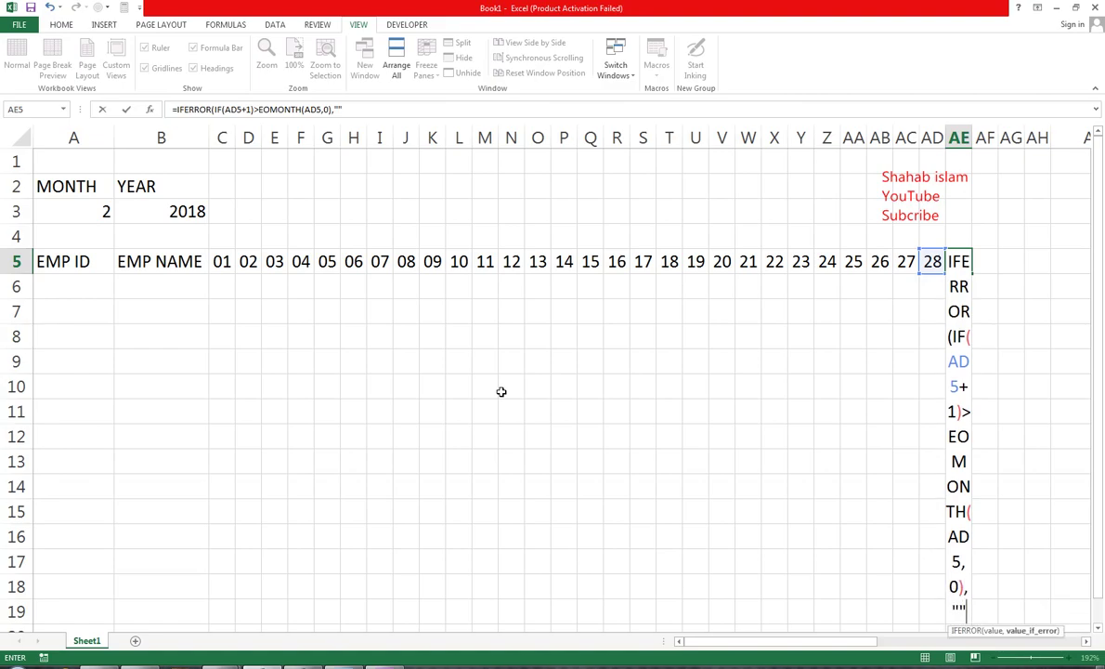
{"action": "type", "text": ","}
{"action": "key", "text": "Left"}
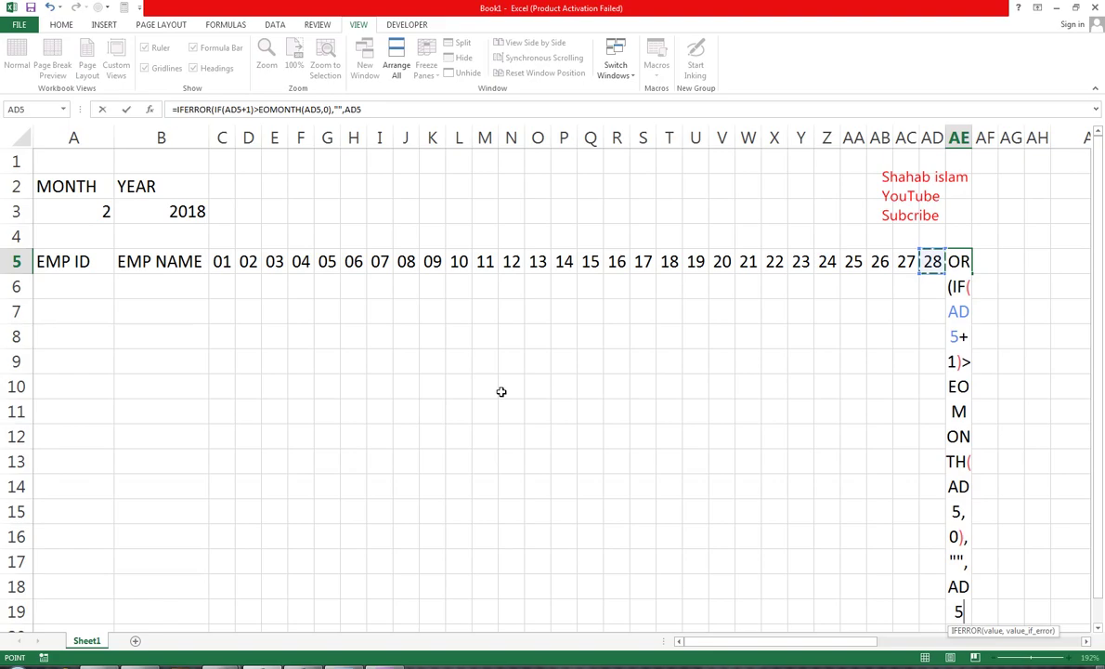
{"action": "type", "text": "+"}
{"action": "type", "text": "1"}
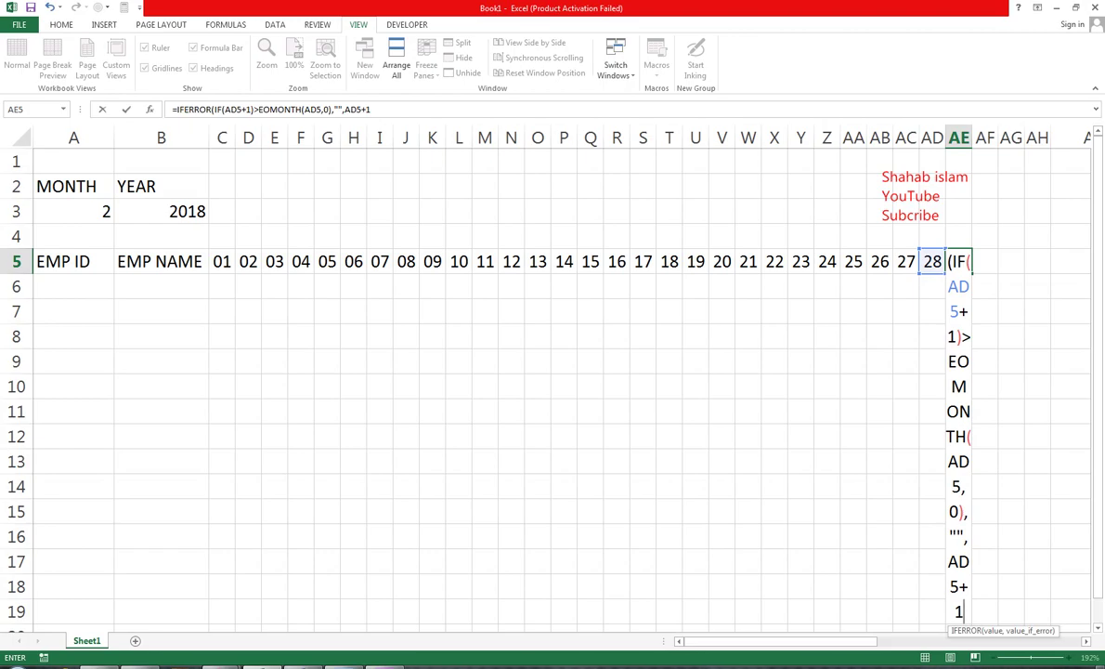
{"action": "type", "text": ")"}
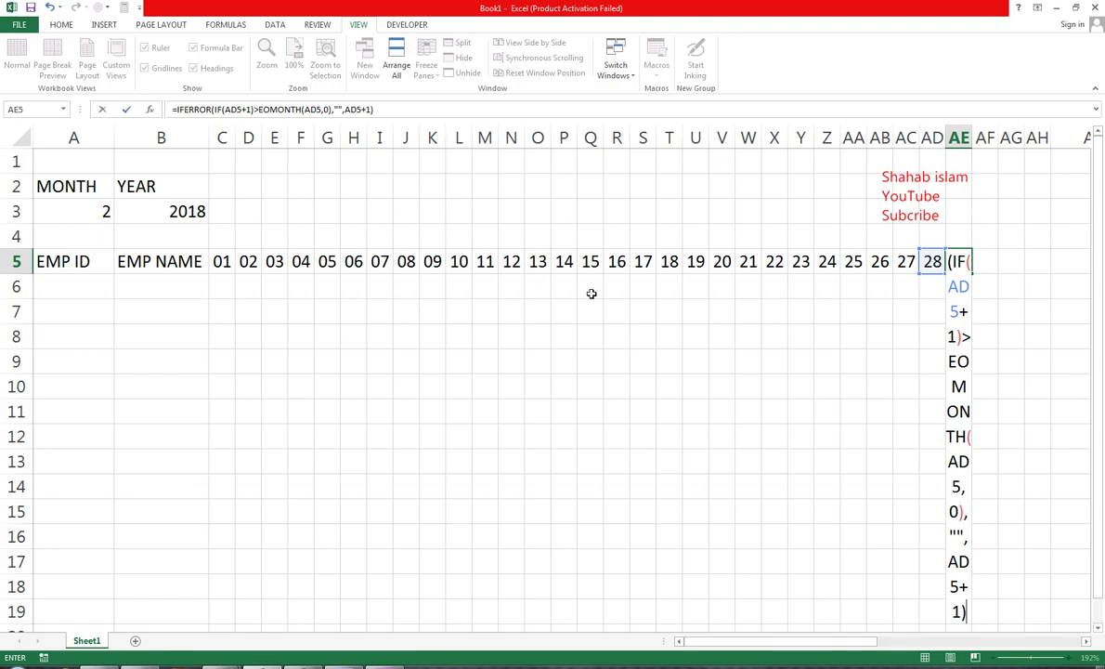
{"action": "type", "text": ",\"\""}
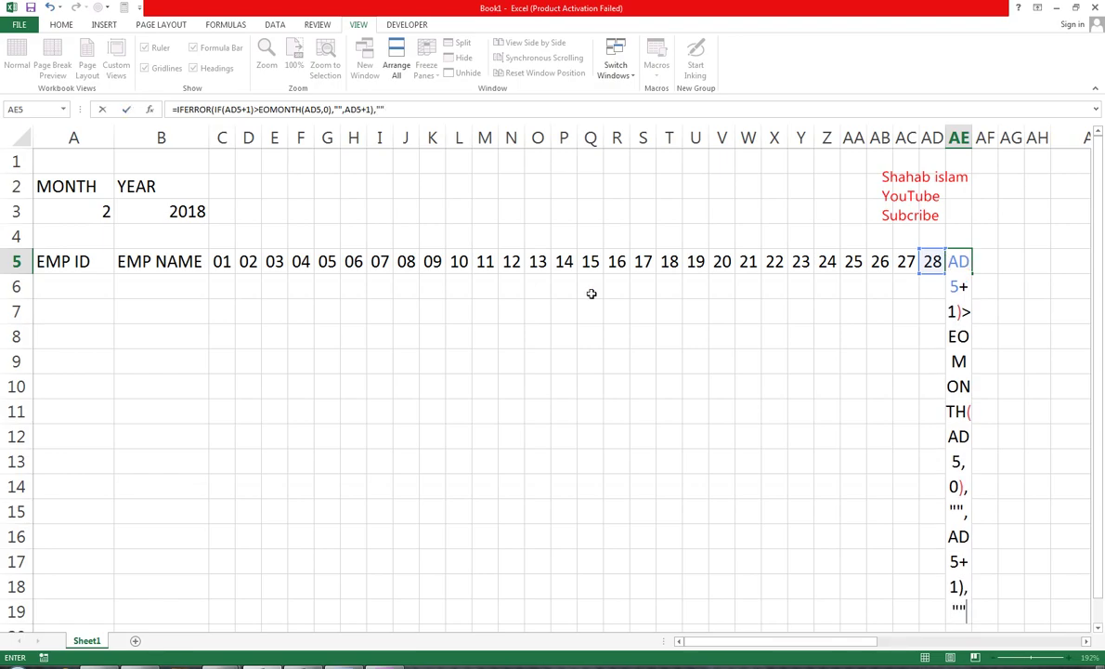
{"action": "type", "text": ")"}
Dismiss the formula error, add the missing parenthesis before AD5+1, and commit AE5.
{"action": "key", "text": "Return"}
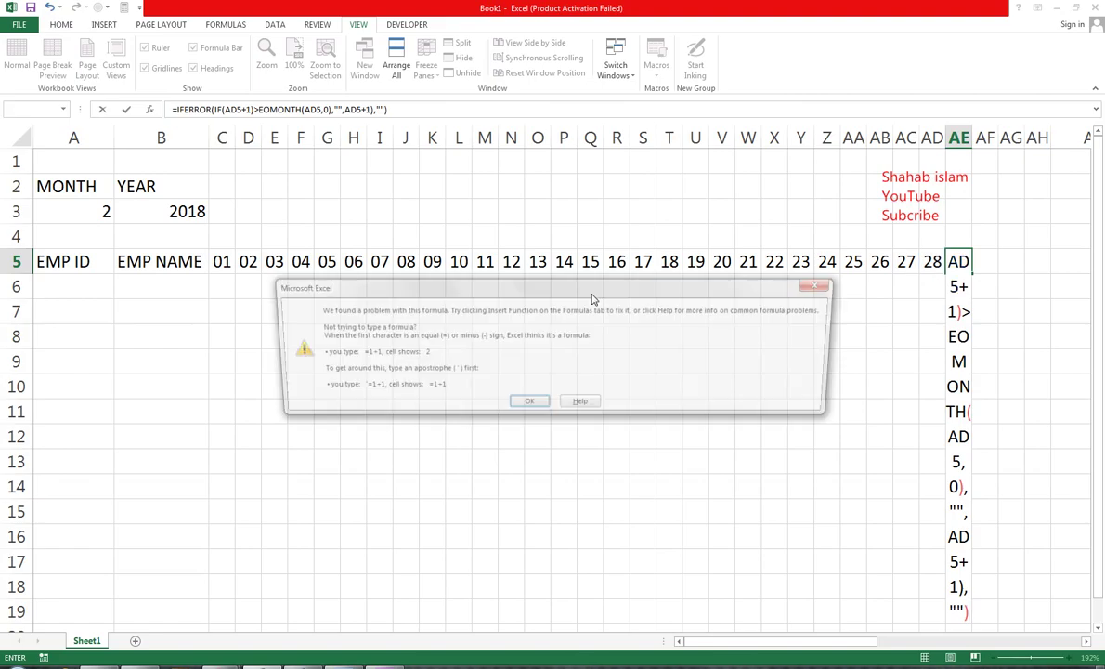
{"action": "key", "text": "Return"}
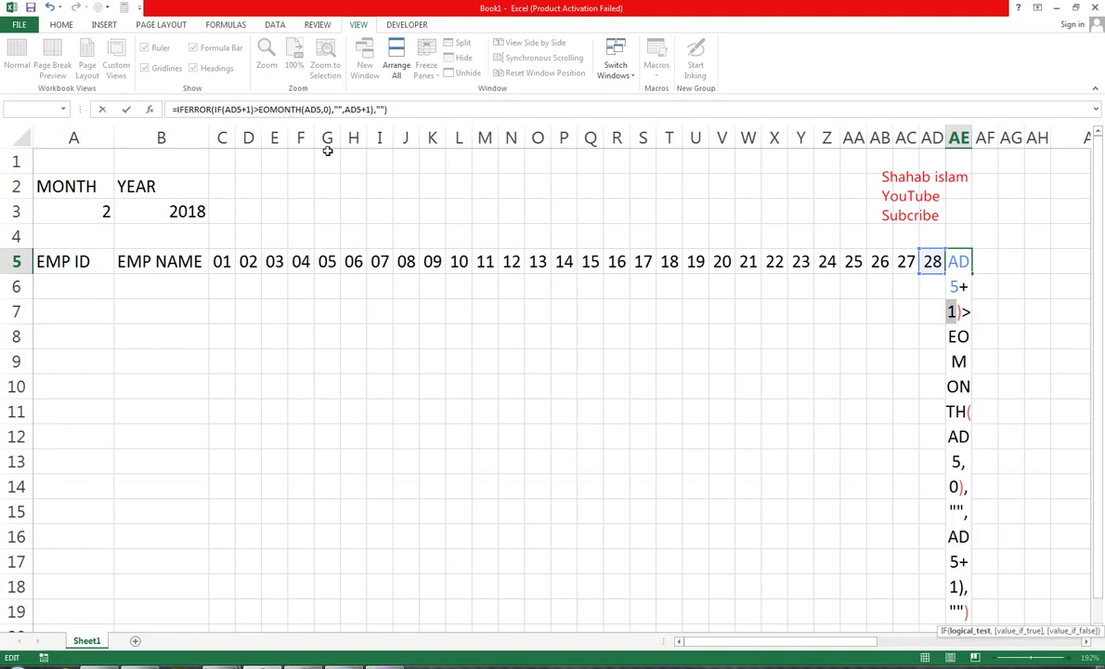
{"action": "left_click", "coordinate": [224, 110]}
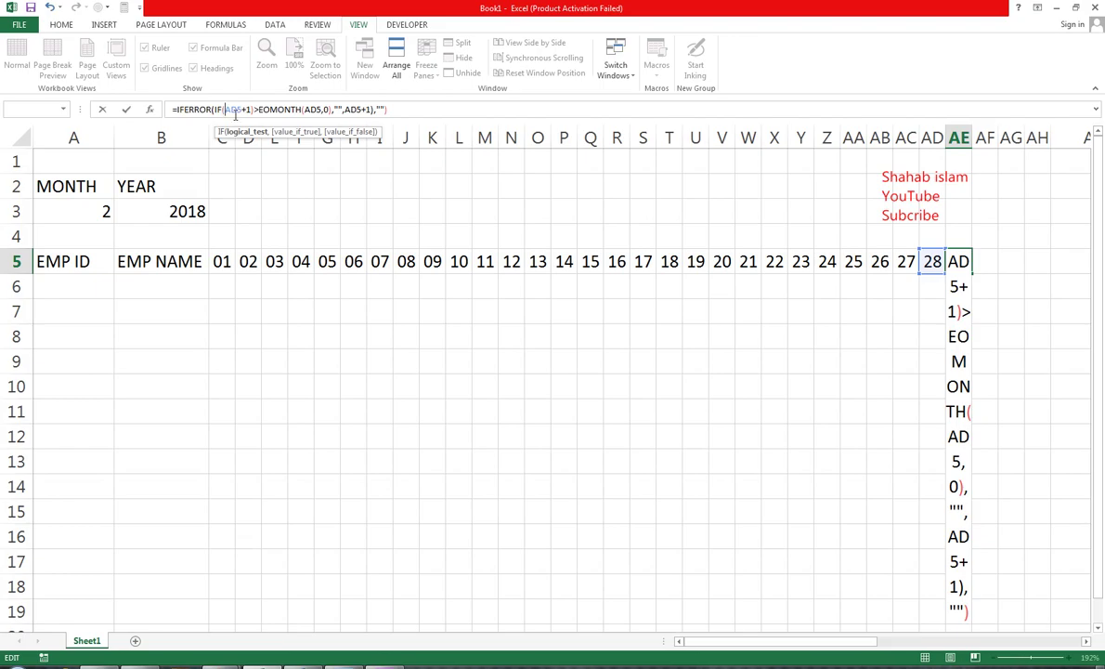
{"action": "type", "text": "("}
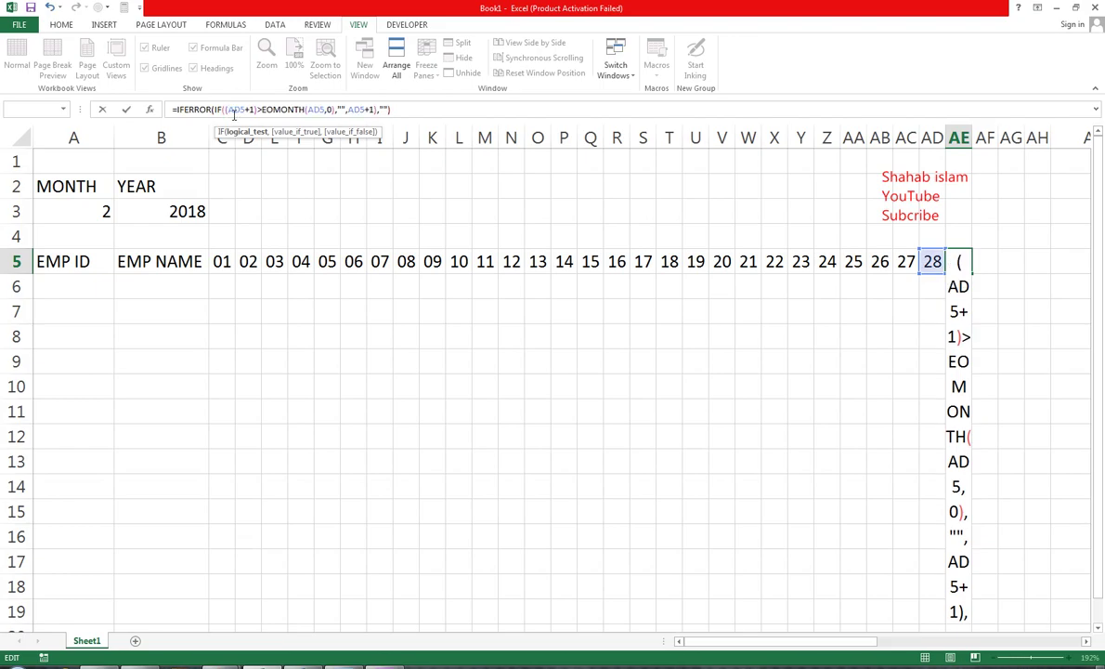
{"action": "key", "text": "Return"}
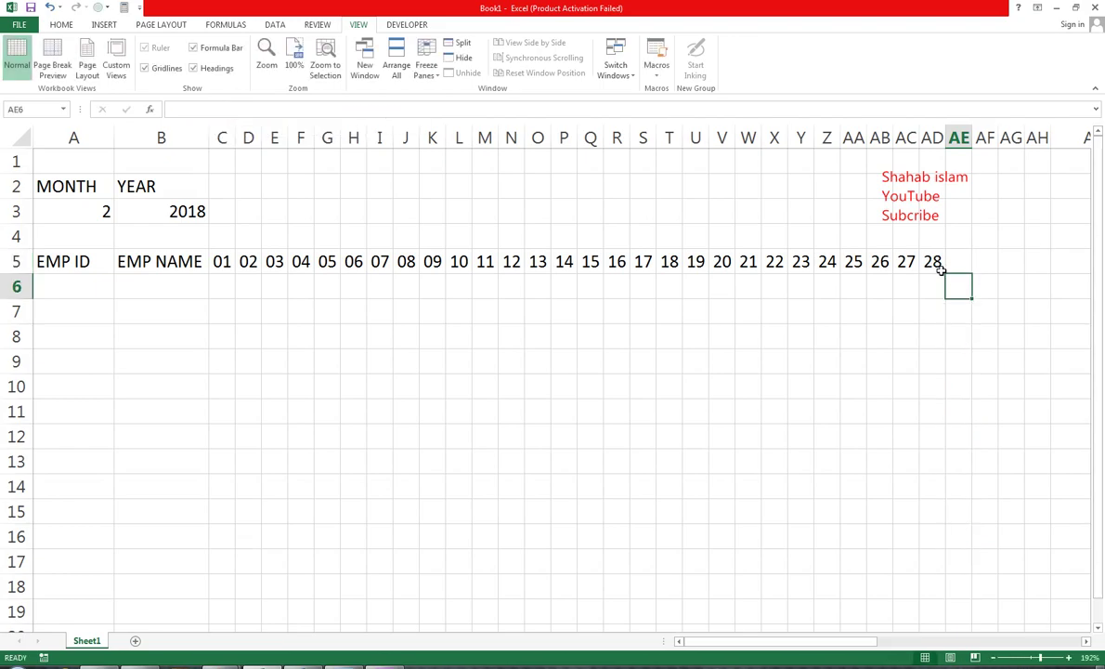
Fill AE5's day formula right across the following columns to AJ5.
{"action": "left_click", "coordinate": [964, 269]}
{"action": "left_click_drag", "start_coordinate": [973, 273], "coordinate": [996, 283]}
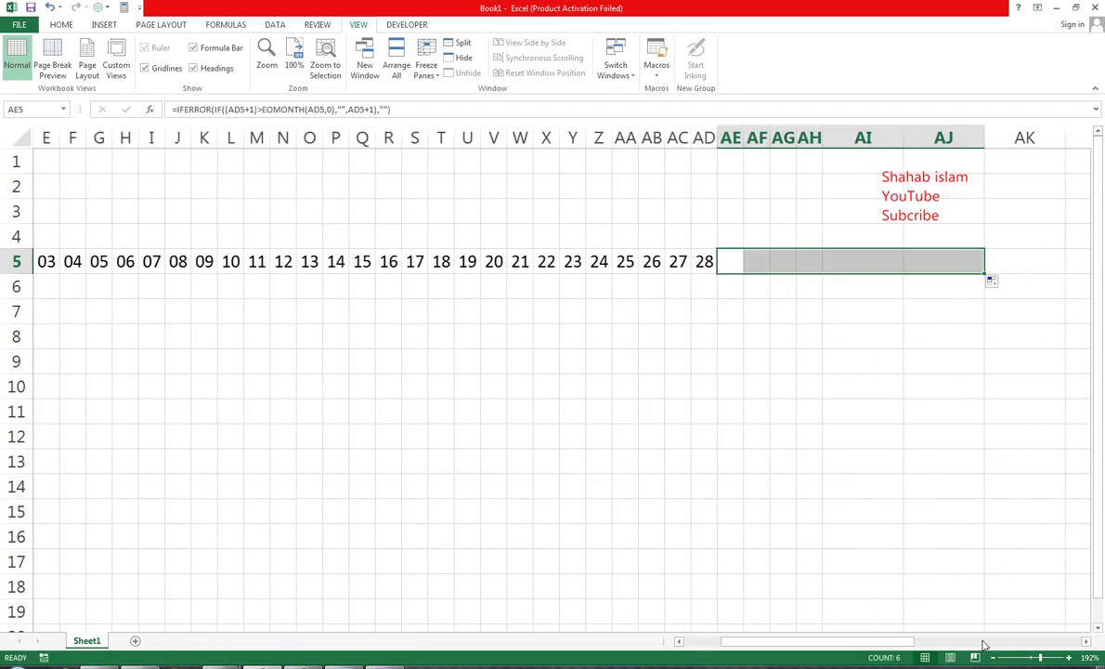
{"action": "left_click_drag", "start_coordinate": [859, 642], "coordinate": [819, 641]}
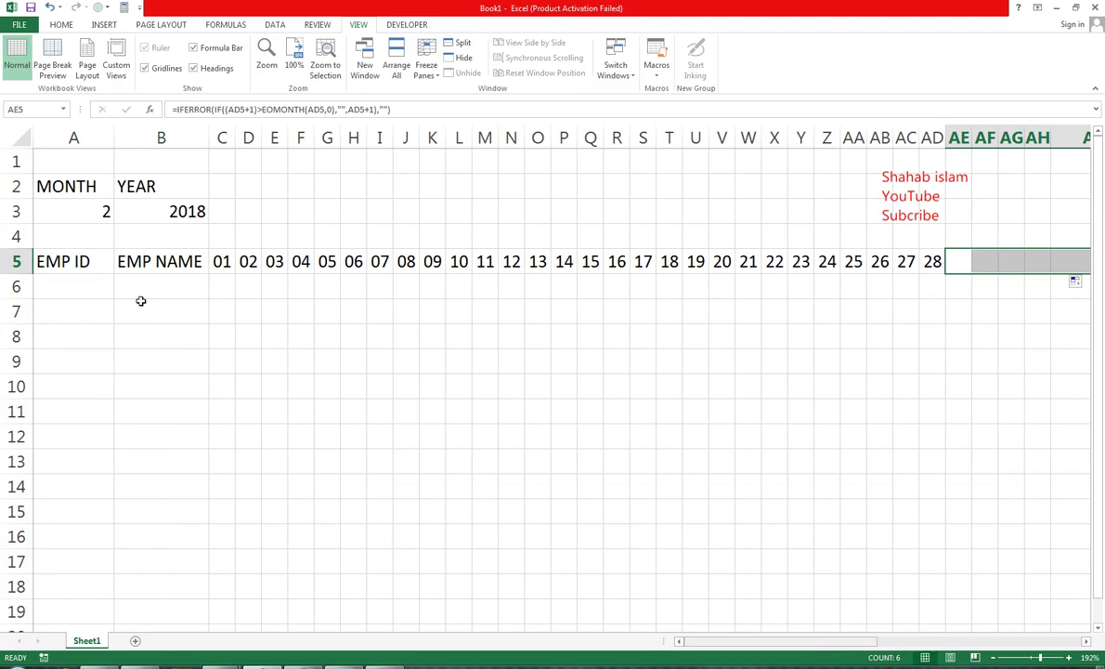
Test the A3 month dropdown with 5, 10, 9 and 2 to check the day headers adjust.
{"action": "left_click", "coordinate": [79, 212]}
{"action": "left_click", "coordinate": [120, 216]}
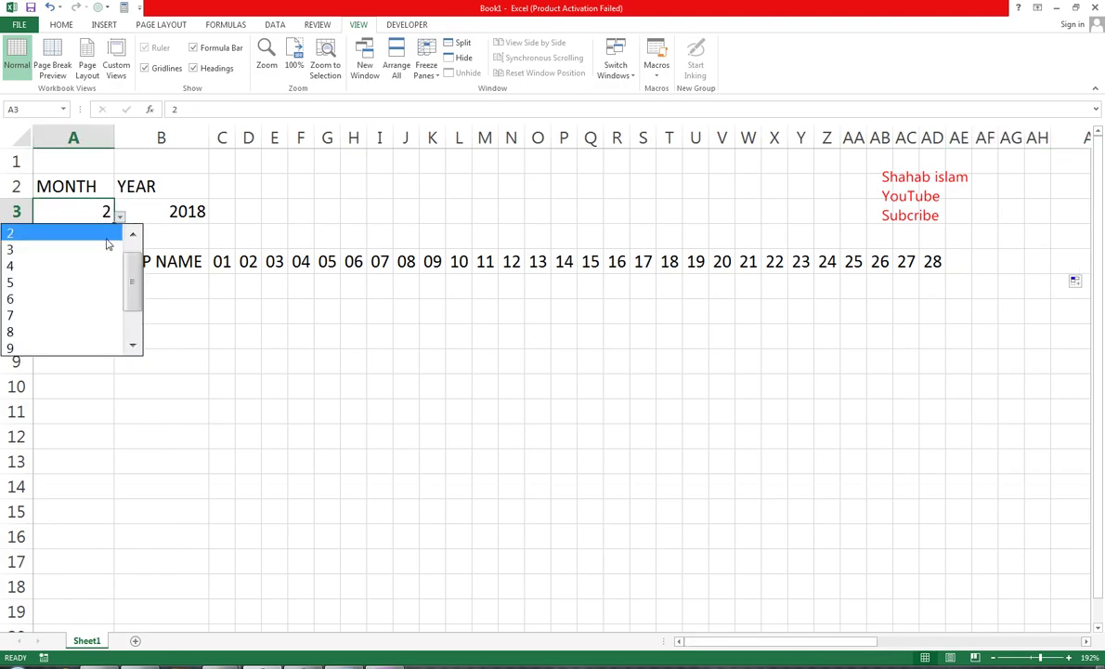
{"action": "left_click", "coordinate": [85, 282]}
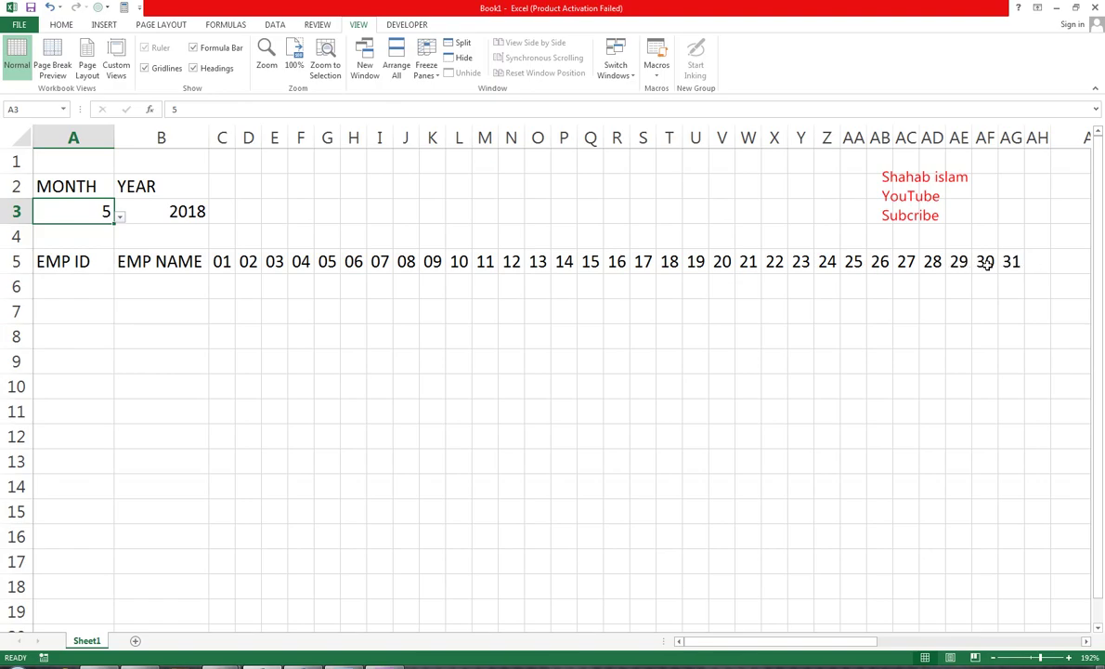
{"action": "left_click", "coordinate": [118, 218]}
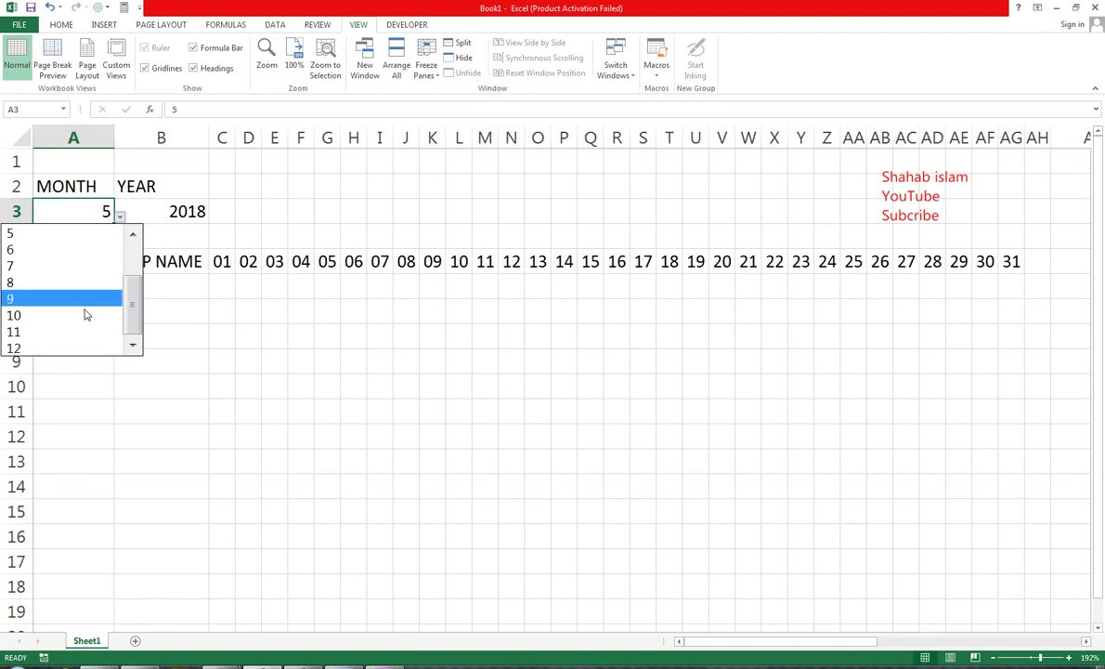
{"action": "left_click", "coordinate": [79, 317]}
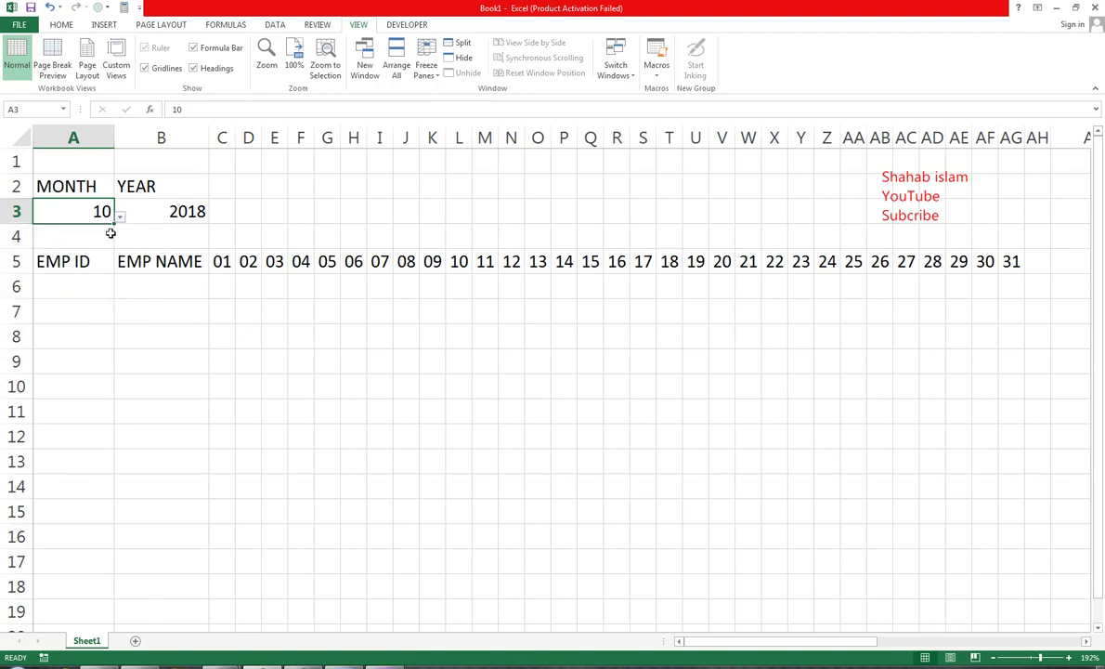
{"action": "left_click", "coordinate": [119, 216]}
{"action": "left_click", "coordinate": [77, 298]}
{"action": "left_click", "coordinate": [118, 217]}
{"action": "left_click_drag", "start_coordinate": [135, 279], "coordinate": [138, 232]}
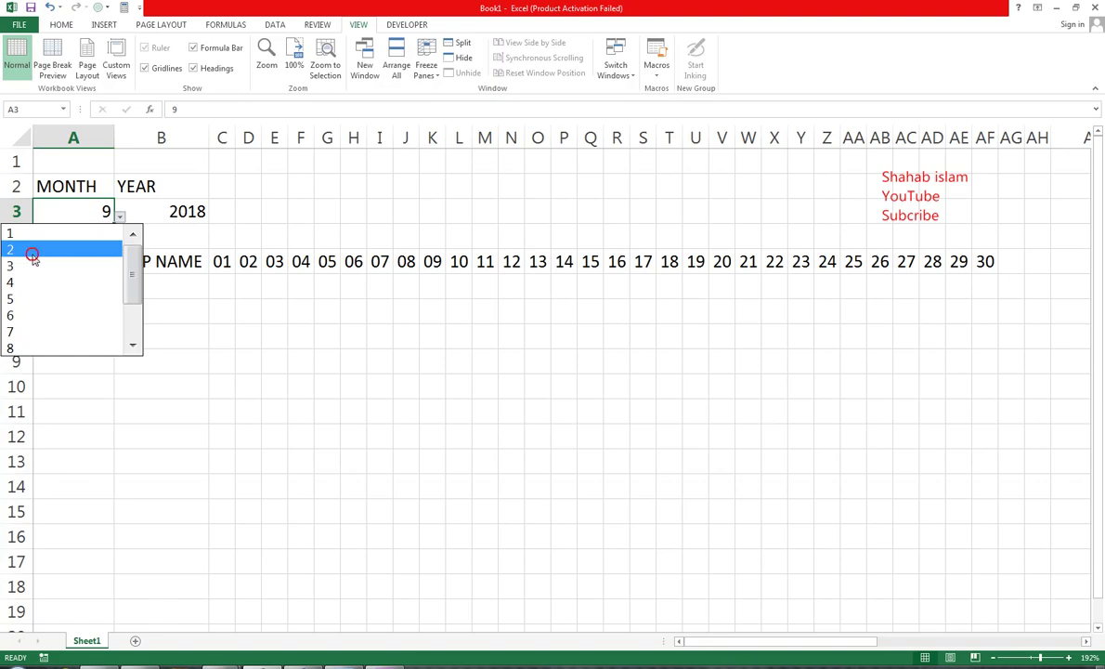
{"action": "left_click", "coordinate": [32, 253]}
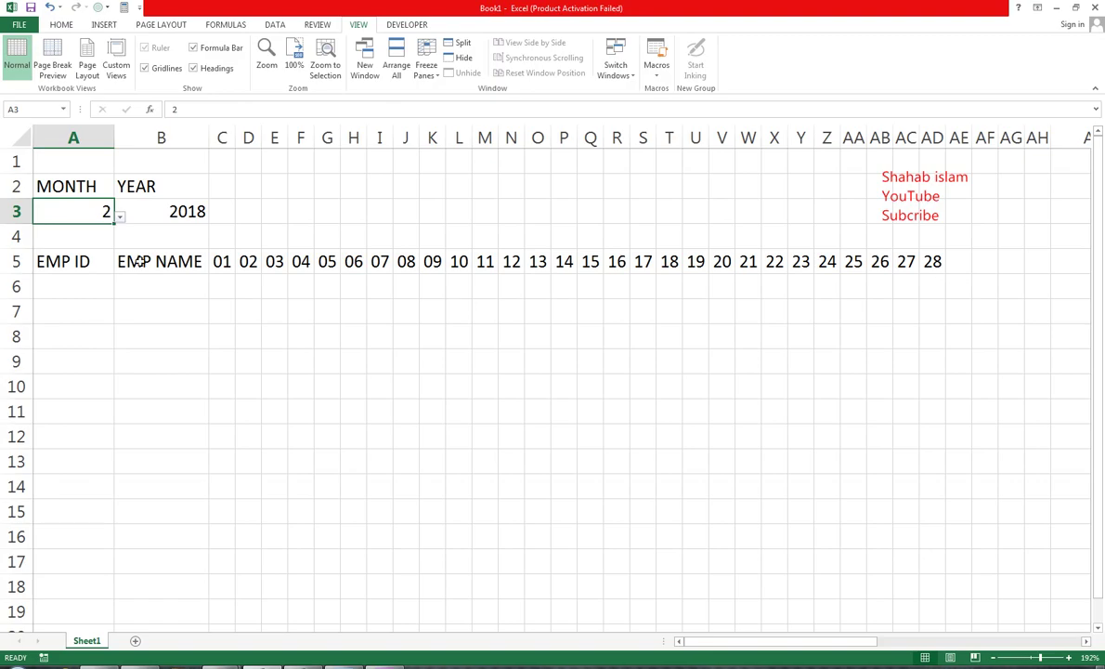
Enter 5 as the month in A3.
{"action": "left_click", "coordinate": [120, 216]}
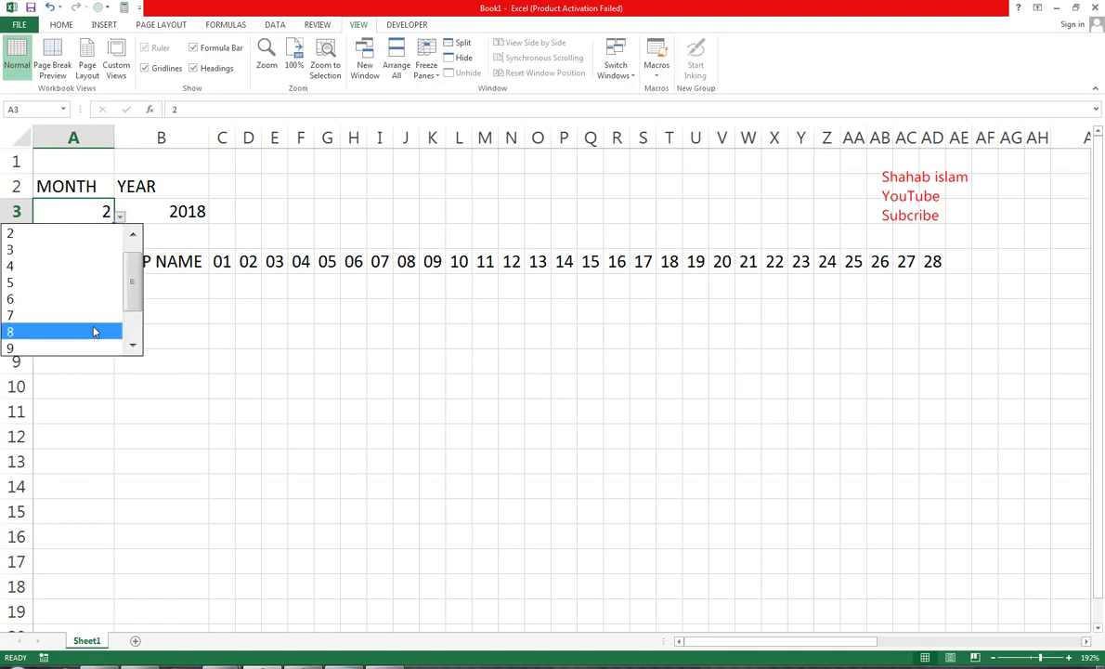
{"action": "left_click", "coordinate": [1000, 268]}
{"action": "type", "text": "5"}
{"action": "key", "text": "ctrl+Return"}
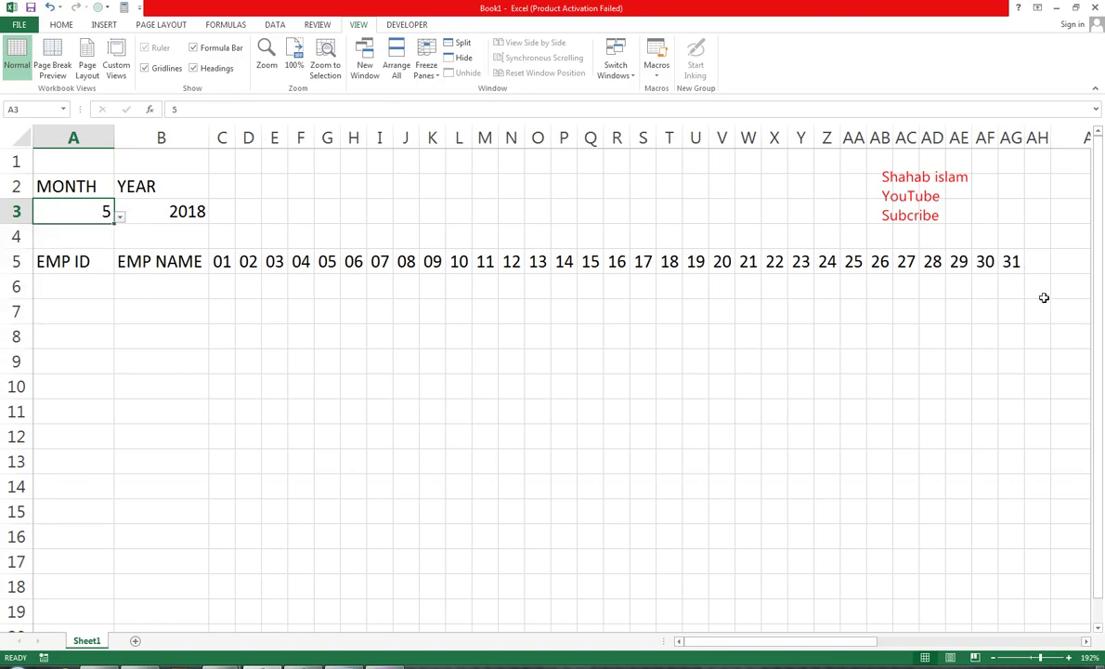
Apply All Borders to the attendance grid A5:AG18.
{"action": "left_click", "coordinate": [140, 277]}
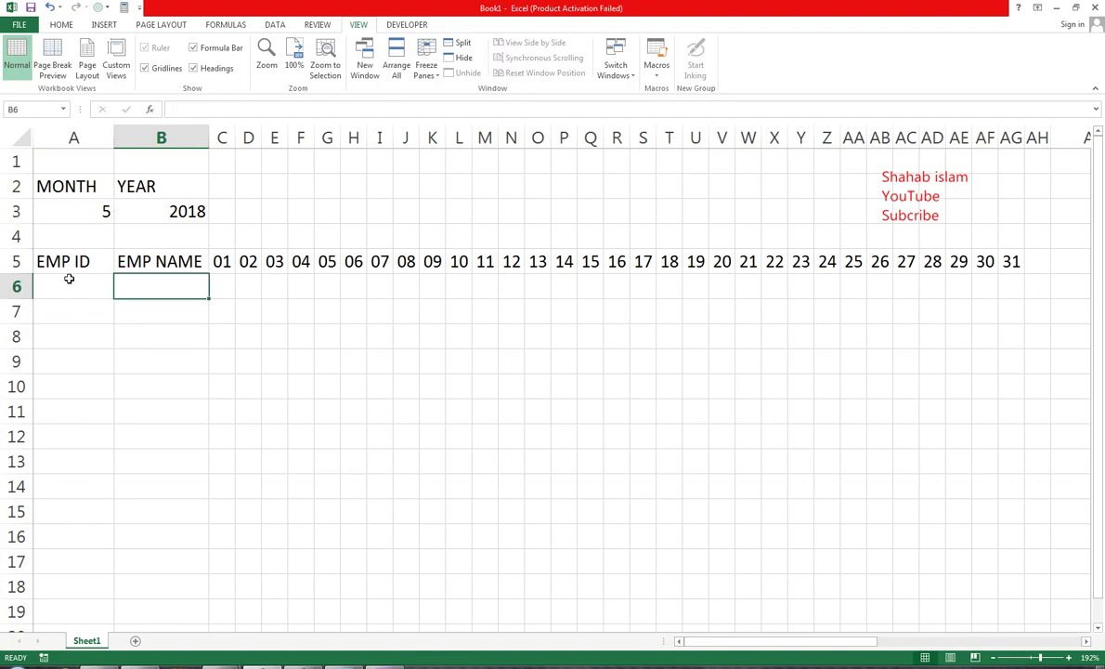
{"action": "mouse_move", "coordinate": [50, 261]}
{"action": "left_mouse_down"}
{"action": "mouse_move", "coordinate": [959, 585]}
{"action": "mouse_move", "coordinate": [996, 592]}
{"action": "mouse_move", "coordinate": [1026, 580]}
{"action": "mouse_move", "coordinate": [1014, 587]}
{"action": "left_mouse_up"}
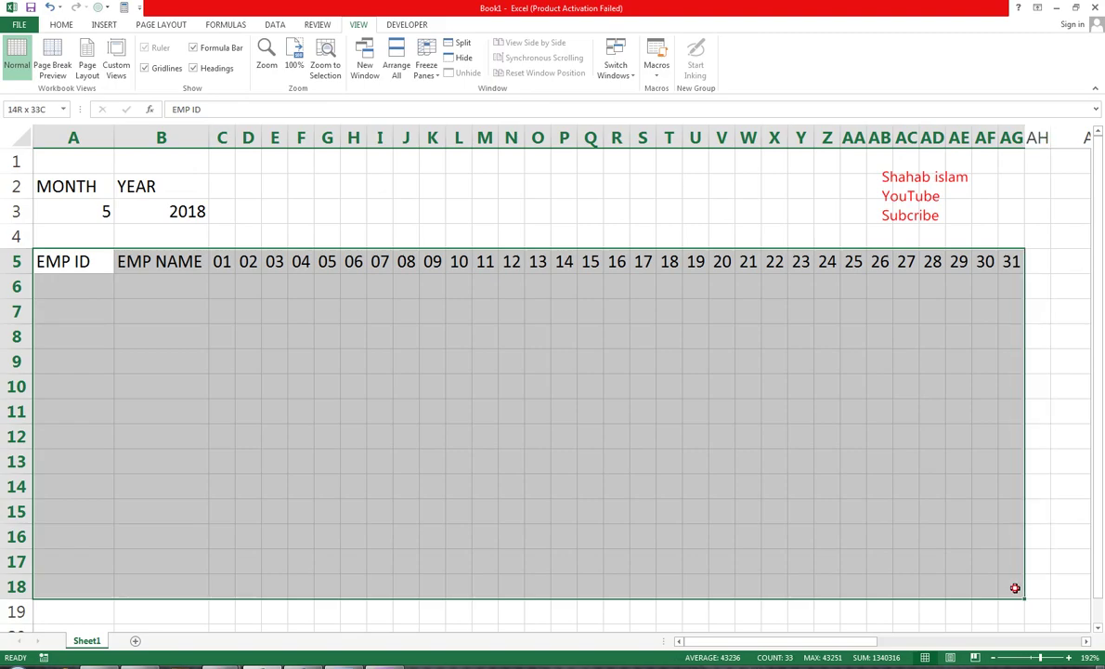
{"action": "left_click", "coordinate": [61, 24]}
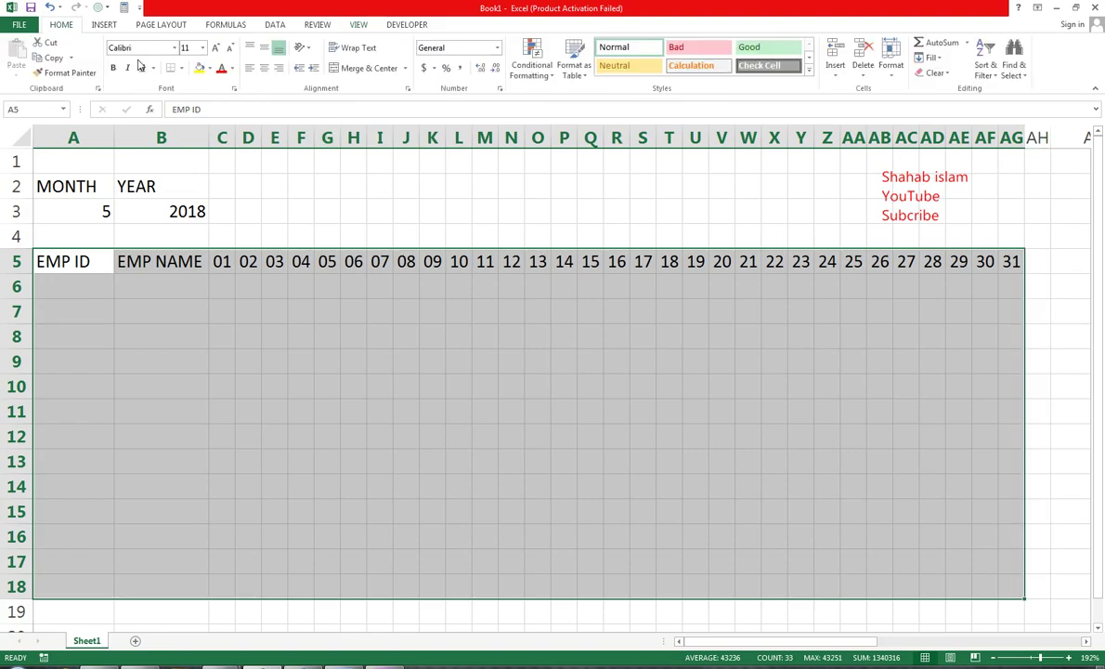
{"action": "left_click", "coordinate": [180, 68]}
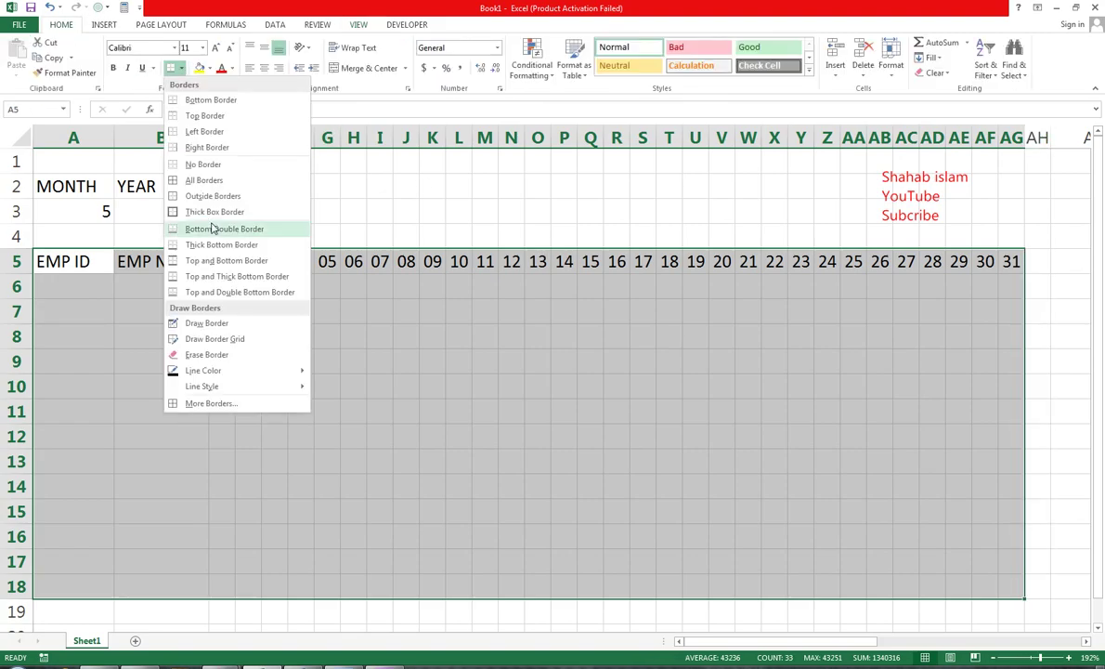
{"action": "left_click", "coordinate": [203, 181]}
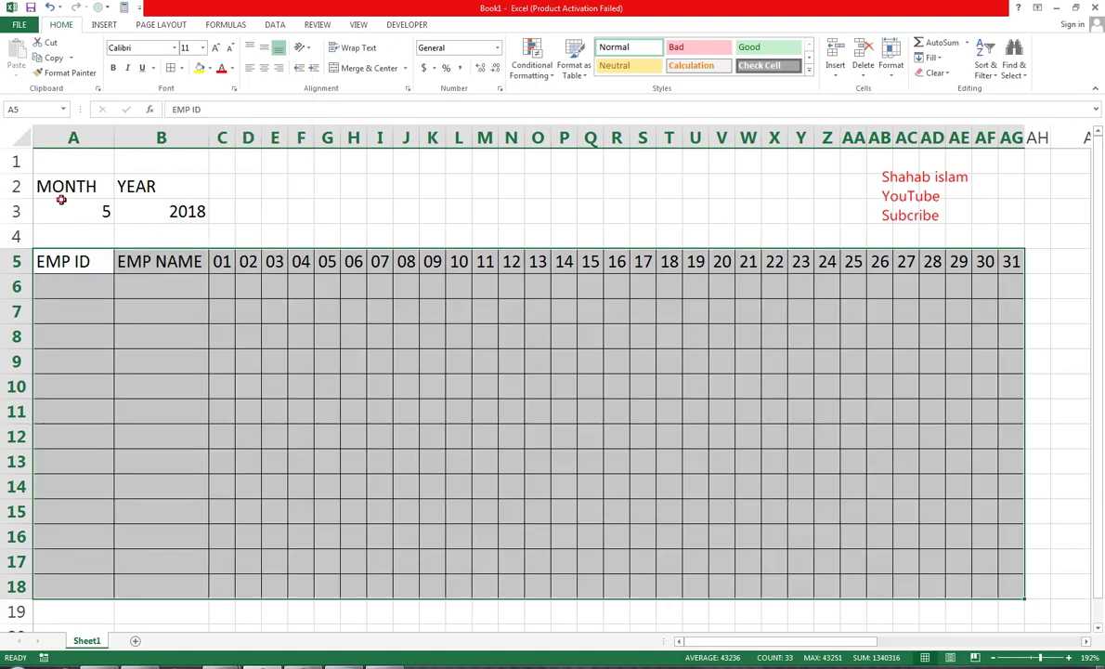
{"action": "left_click_drag", "start_coordinate": [69, 210], "coordinate": [141, 210]}
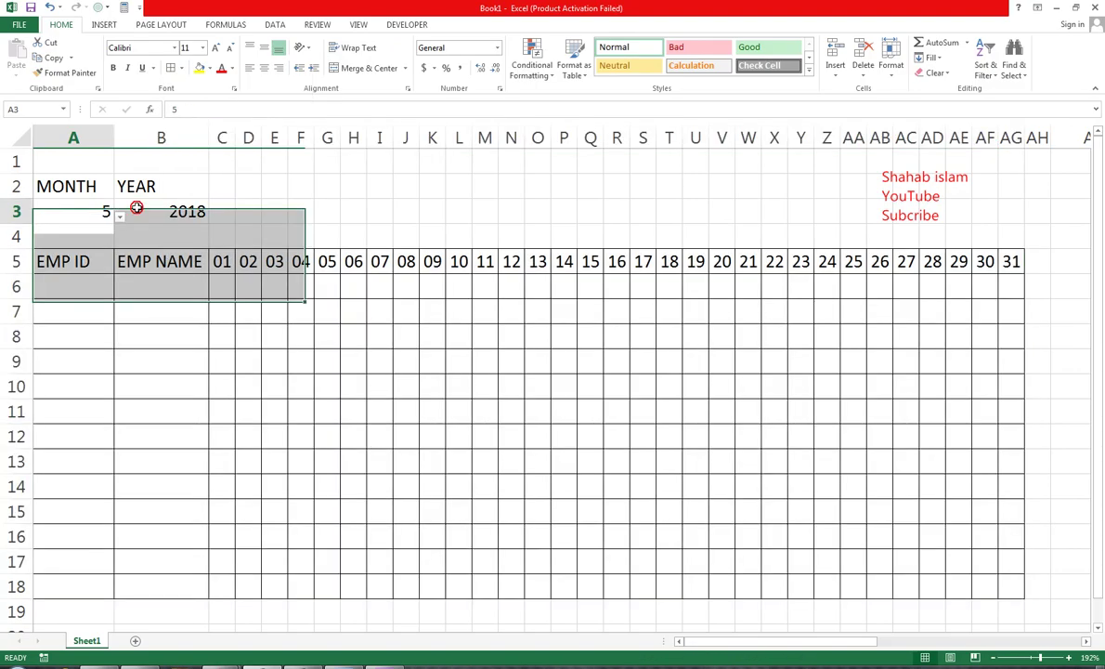
Give the month and year values A3:B3 a dark grey fill with white, centred text.
{"action": "left_click", "coordinate": [210, 69]}
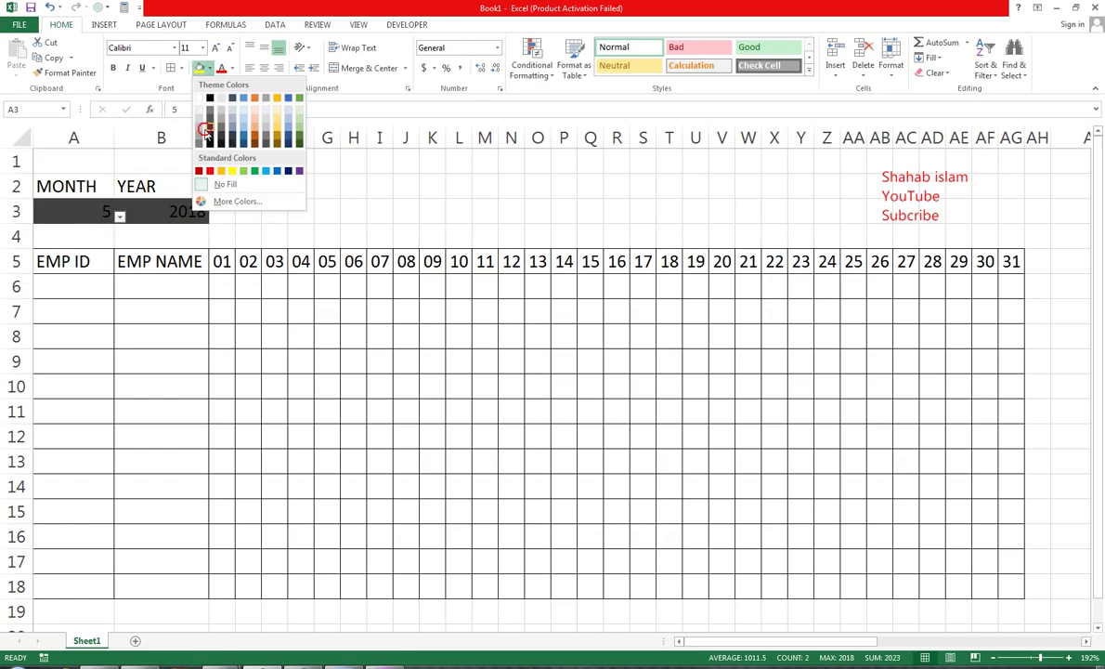
{"action": "left_click", "coordinate": [206, 130]}
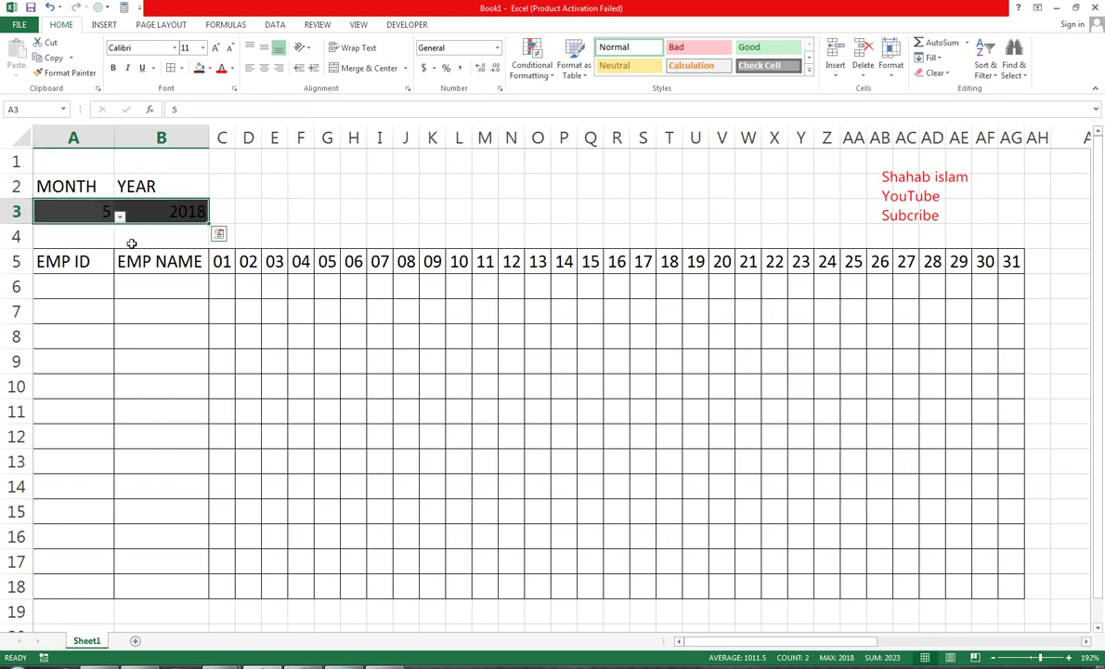
{"action": "left_click", "coordinate": [232, 72]}
{"action": "left_click", "coordinate": [210, 105]}
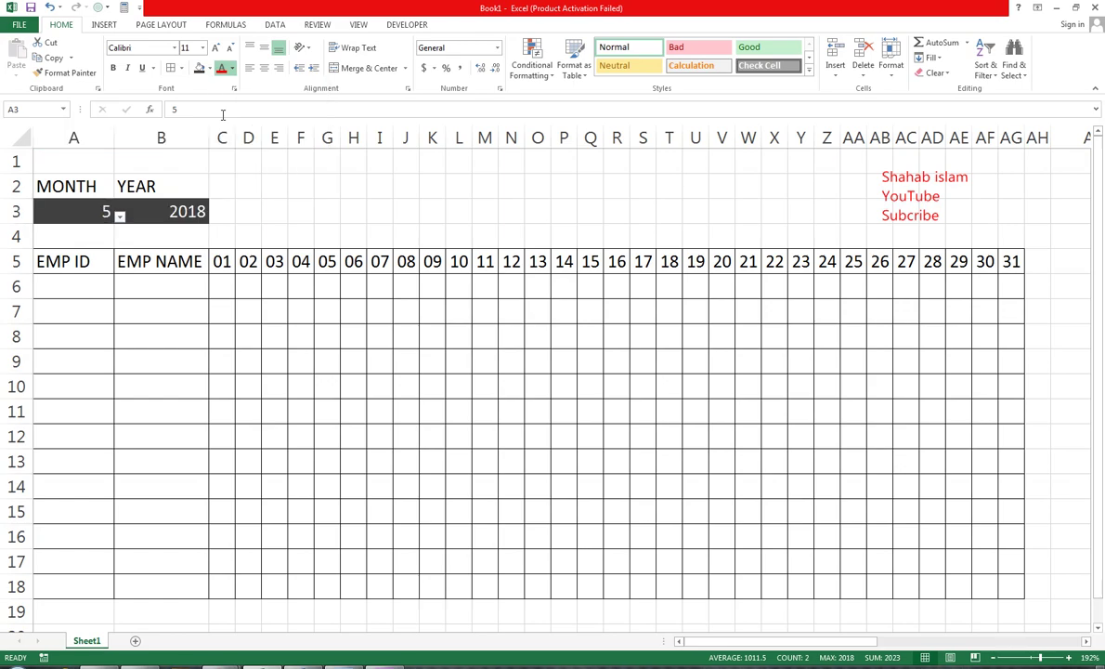
{"action": "left_click", "coordinate": [263, 68]}
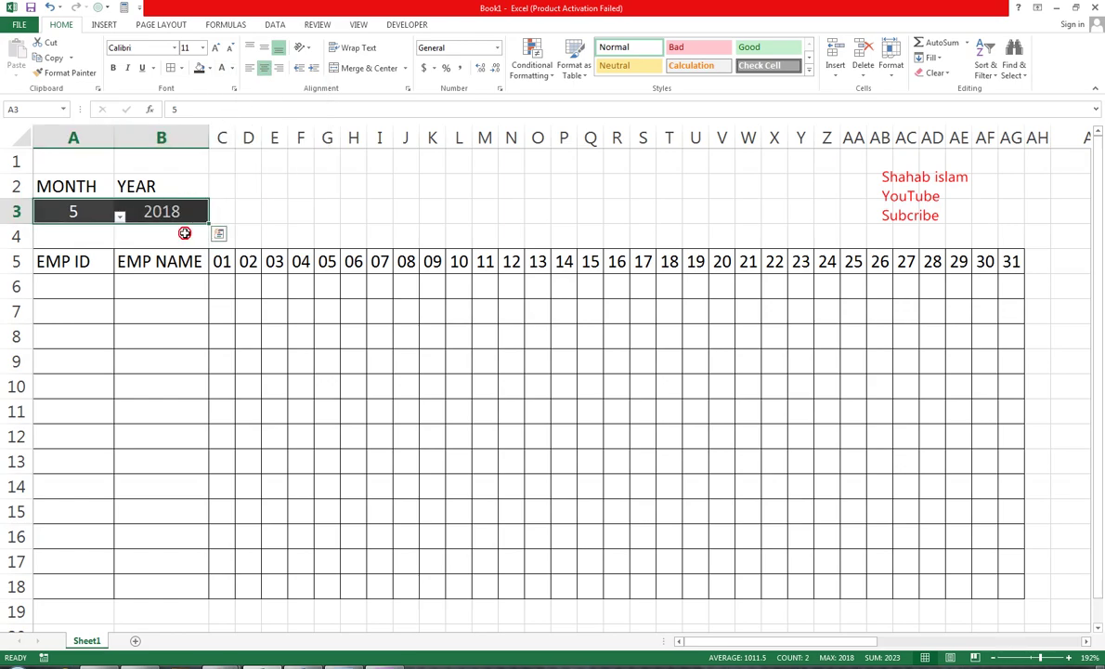
Format the MONTH and YEAR headers with black fill and bold, yellow, centred text.
{"action": "left_click_drag", "start_coordinate": [50, 179], "coordinate": [135, 176]}
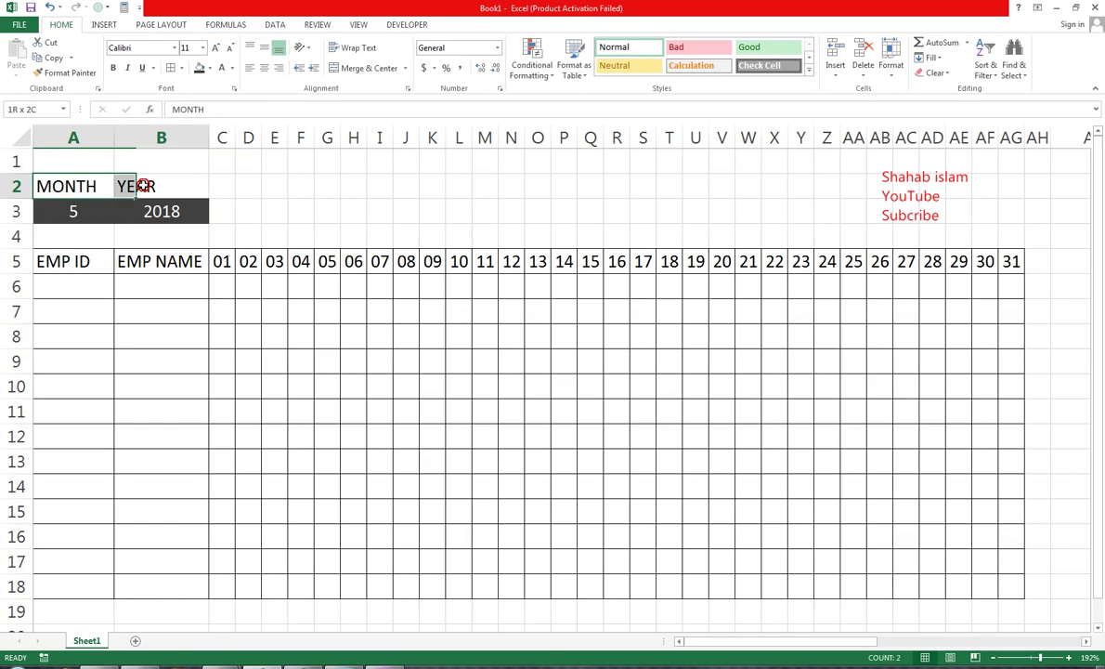
{"action": "left_click", "coordinate": [210, 68]}
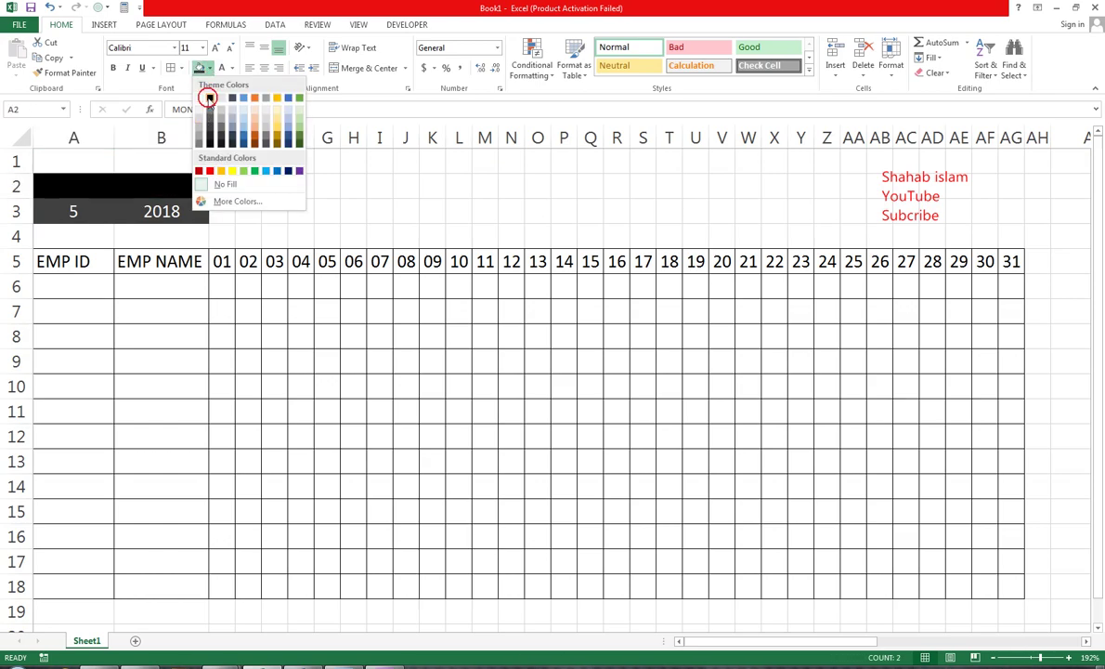
{"action": "left_click", "coordinate": [209, 98]}
{"action": "left_click", "coordinate": [232, 68]}
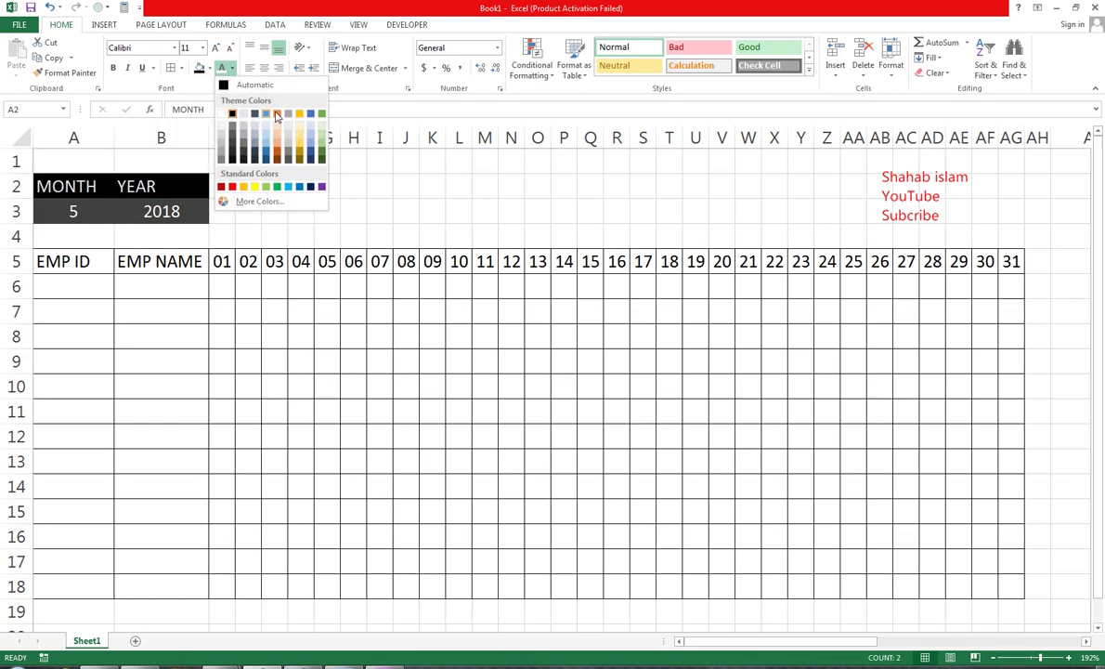
{"action": "left_click", "coordinate": [253, 190]}
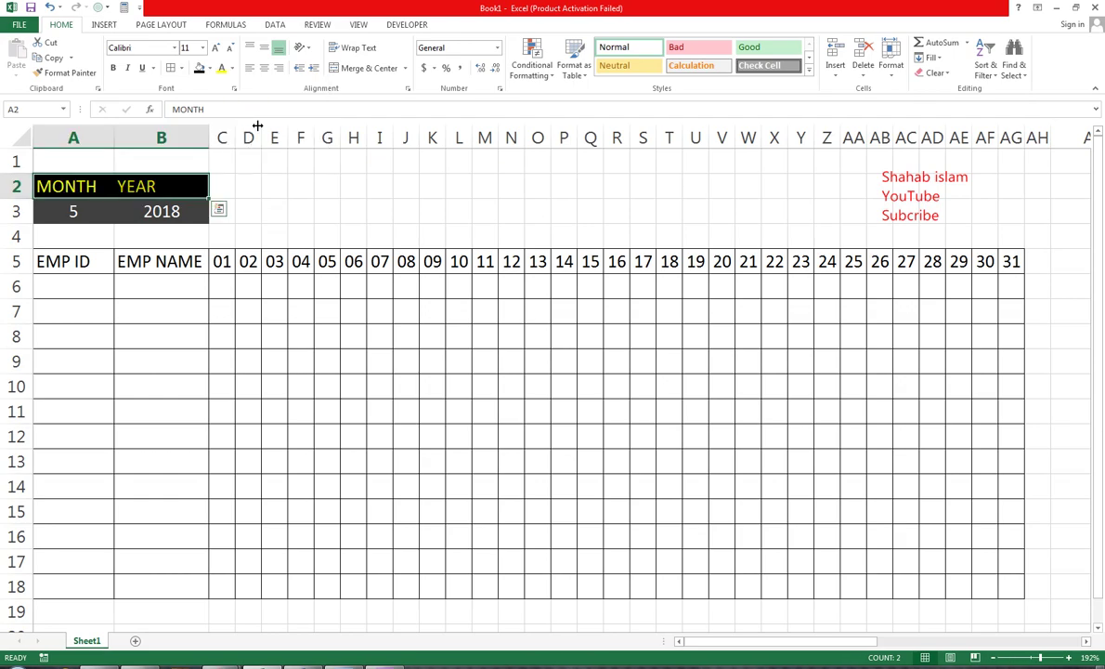
{"action": "left_click", "coordinate": [264, 67]}
{"action": "left_click", "coordinate": [113, 67]}
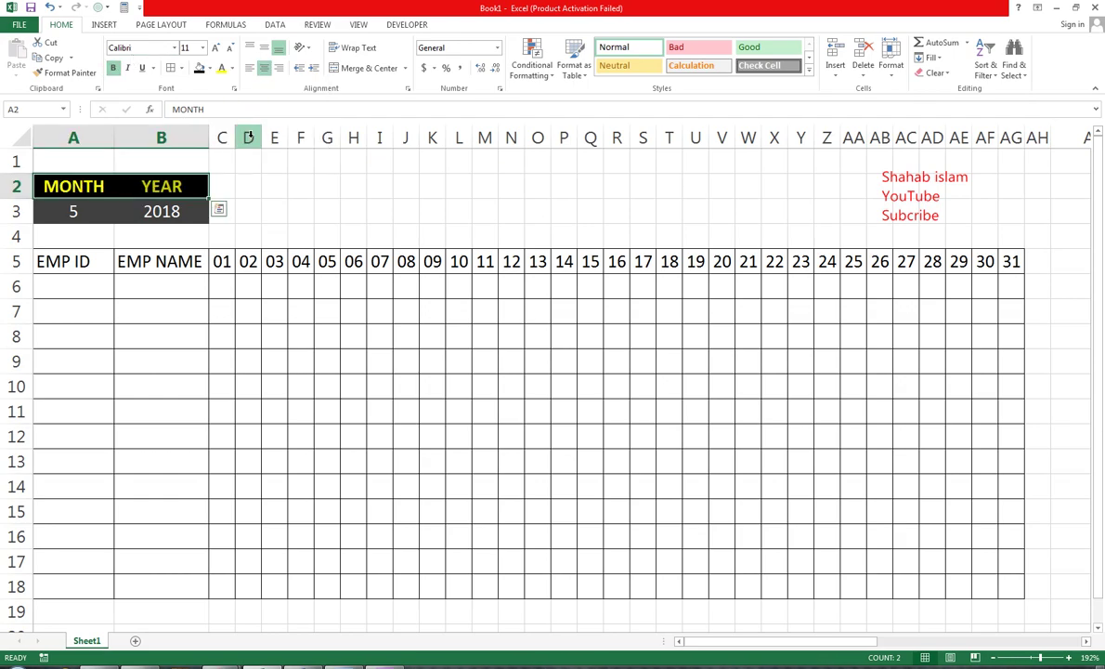
{"action": "left_click", "coordinate": [70, 269]}
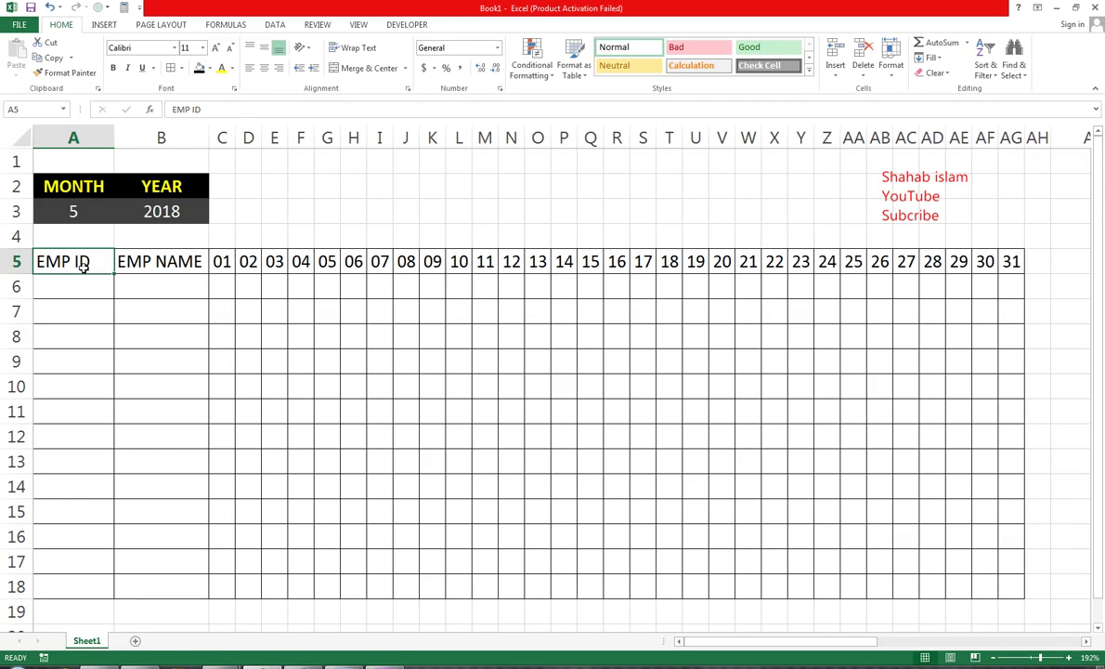
Type the first employee's name in B7 and fill names down to B18.
{"action": "left_click_drag", "start_coordinate": [67, 268], "coordinate": [1009, 261]}
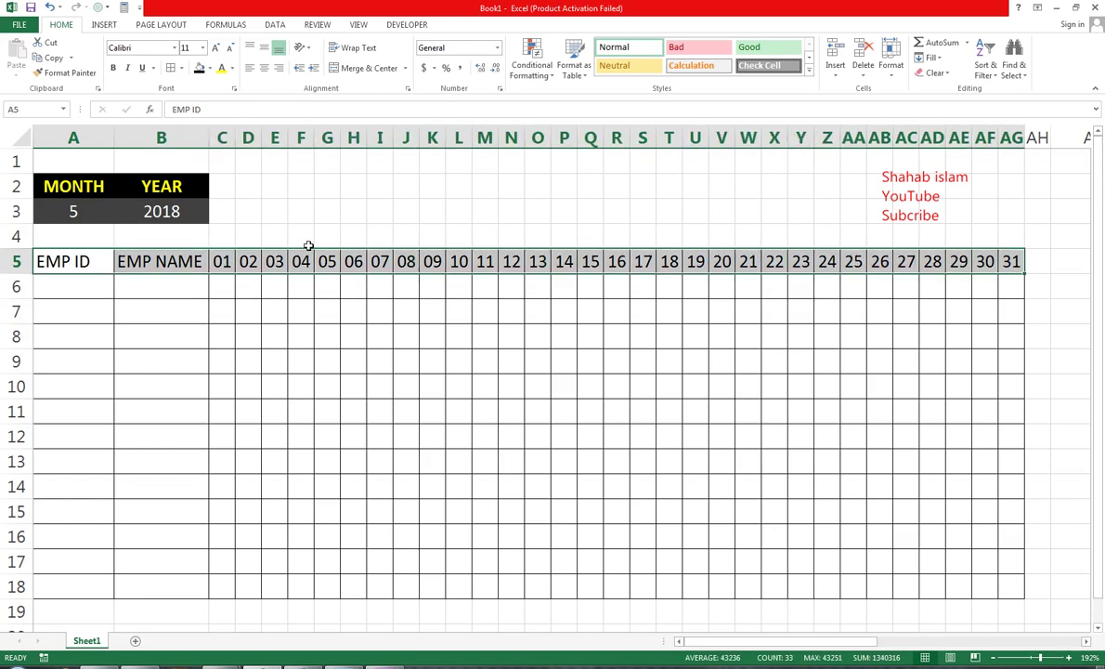
{"action": "left_click", "coordinate": [67, 310]}
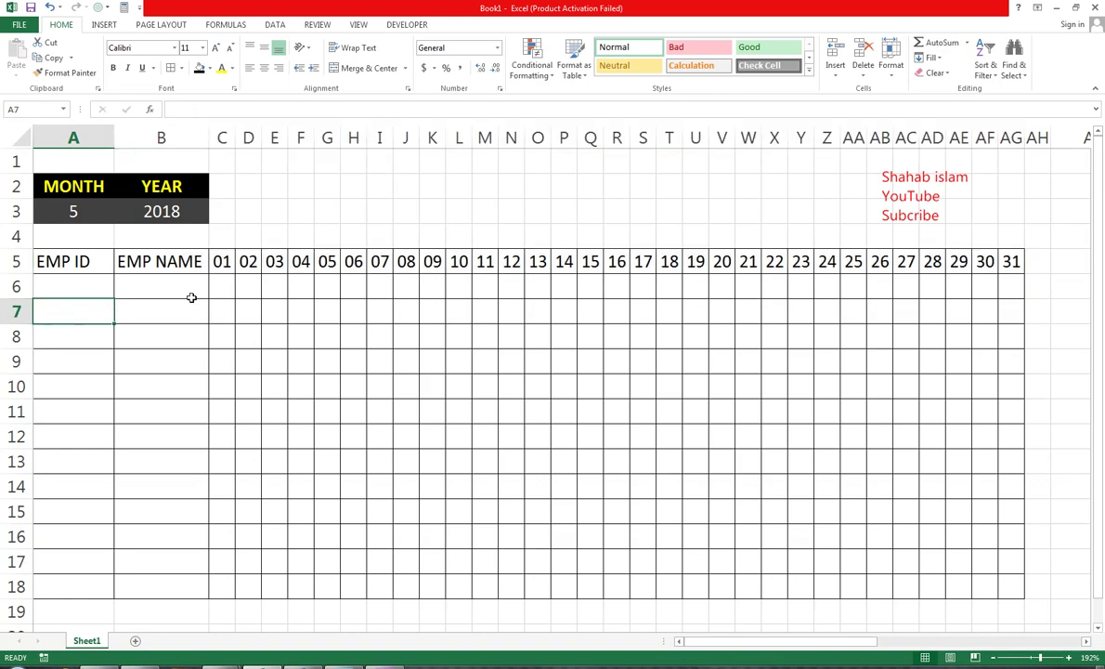
{"action": "left_click", "coordinate": [149, 313]}
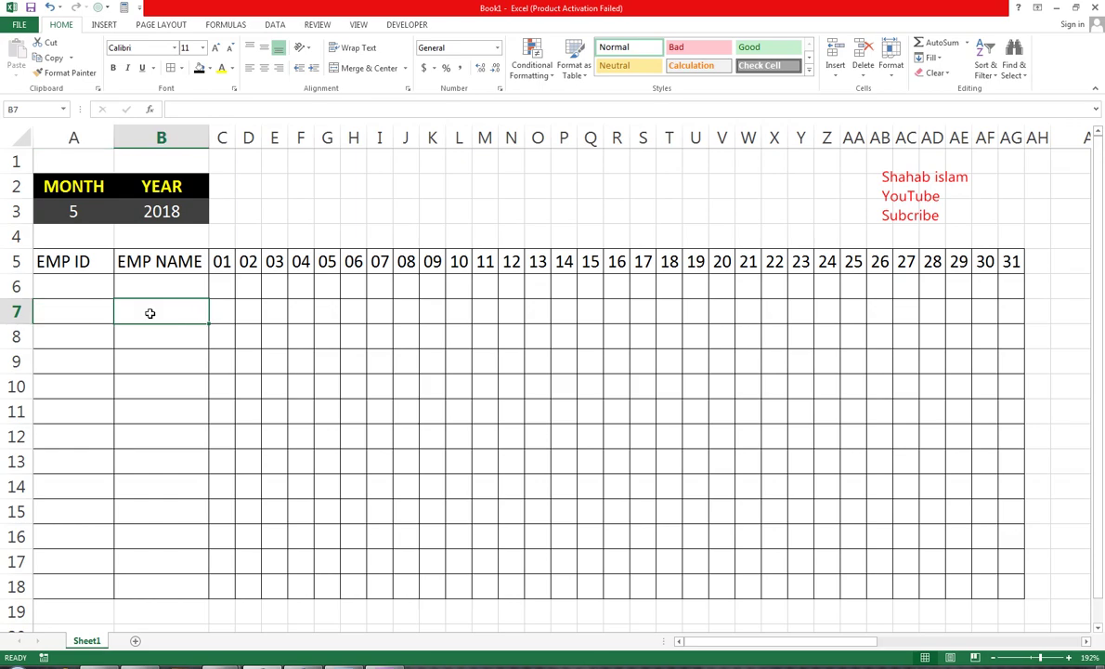
{"action": "type", "text": "ER"}
{"action": "key", "text": "BackSpace"}
{"action": "key", "text": "BackSpace"}
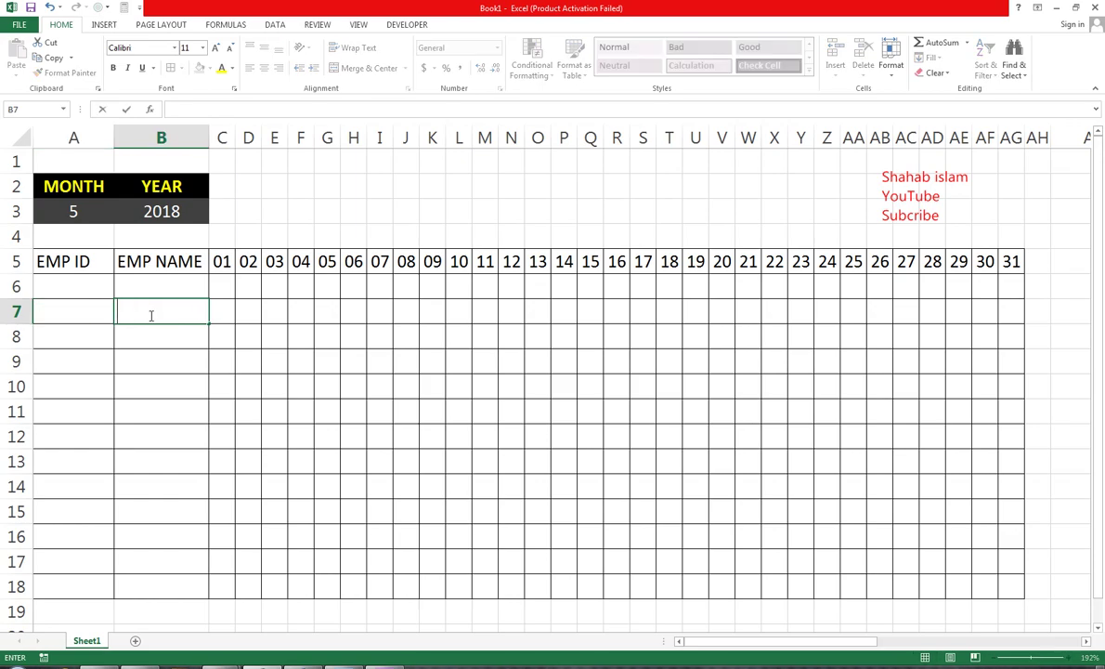
{"action": "type", "text": "RAZAZ"}
{"action": "key", "text": "BackSpace"}
{"action": "key", "text": "Return"}
{"action": "left_click", "coordinate": [173, 313]}
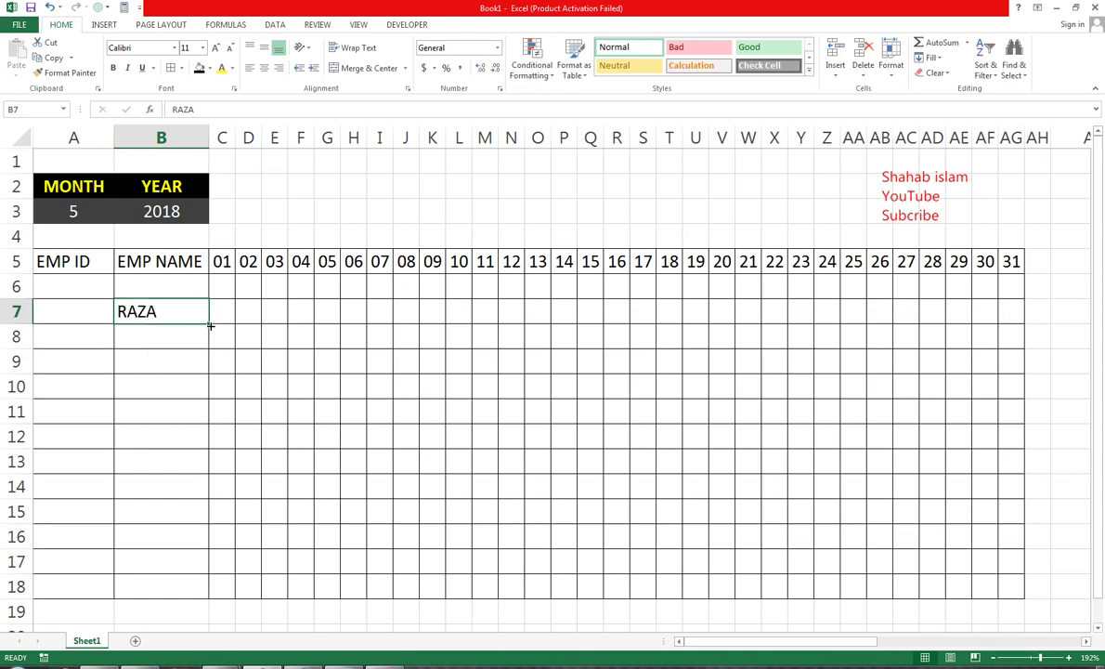
{"action": "left_click_drag", "start_coordinate": [209, 323], "coordinate": [176, 587]}
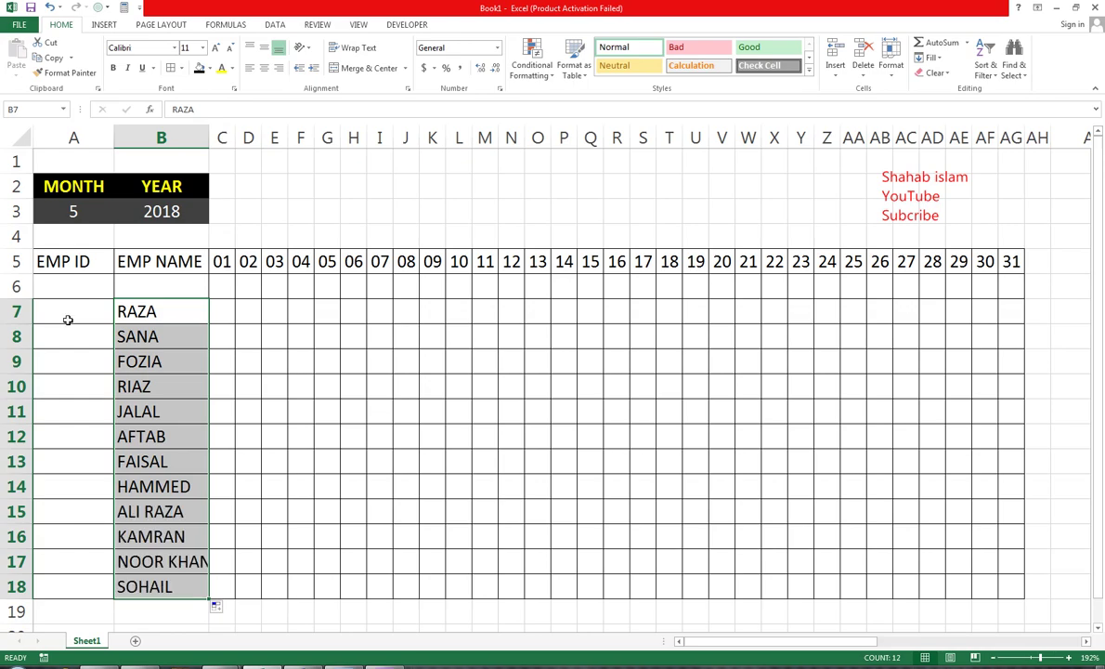
Enter ID 12334 in A7 and fill sequential IDs down to 12345 in A18.
{"action": "left_click", "coordinate": [68, 320]}
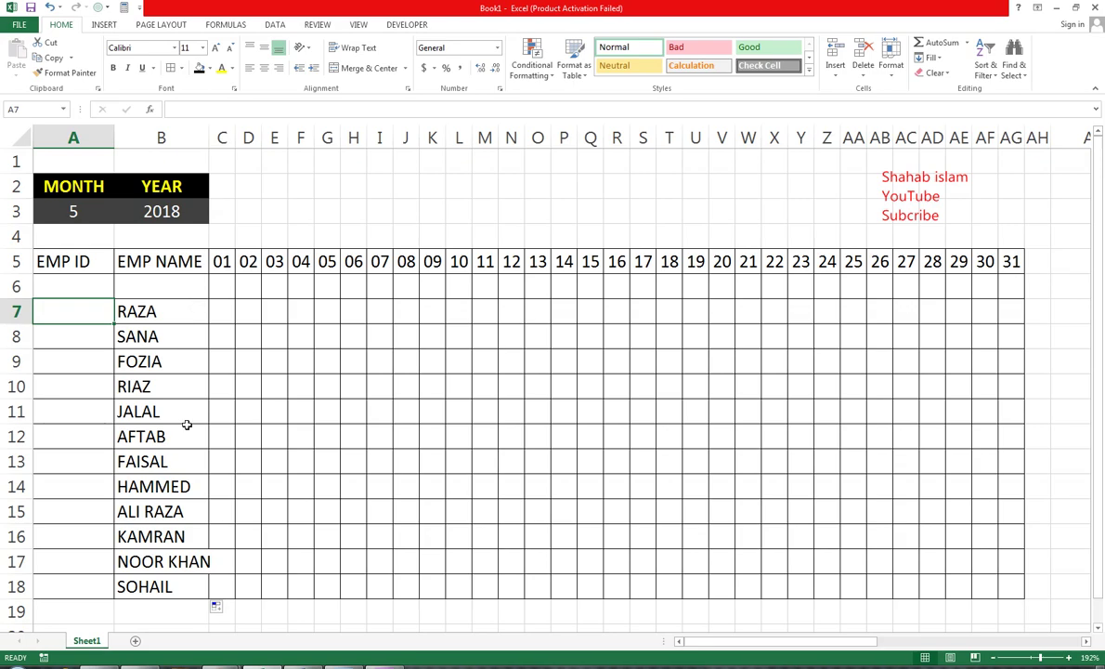
{"action": "type", "text": "12334"}
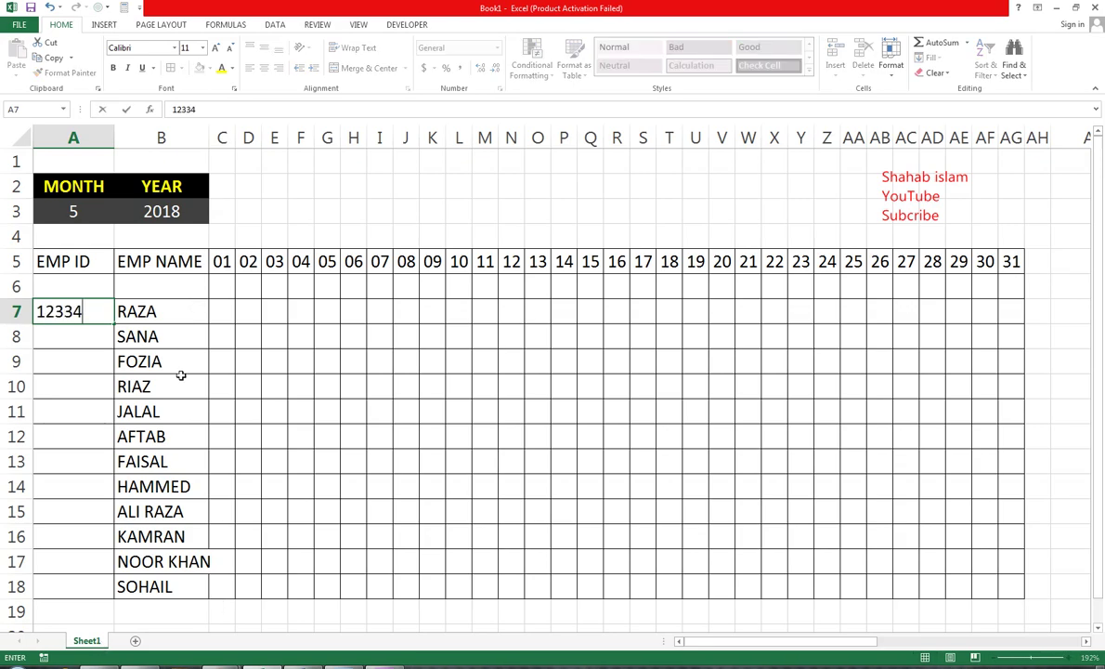
{"action": "key", "text": "Return"}
{"action": "left_click", "coordinate": [87, 289]}
{"action": "left_click", "coordinate": [87, 313]}
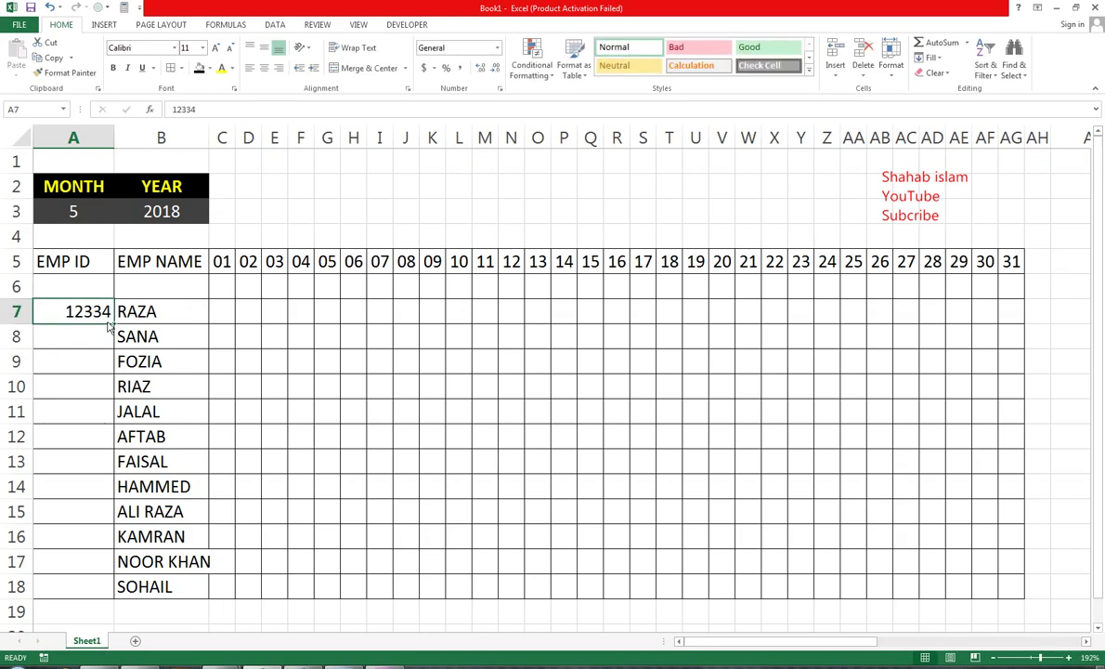
{"action": "left_click_drag", "start_coordinate": [112, 324], "coordinate": [123, 587]}
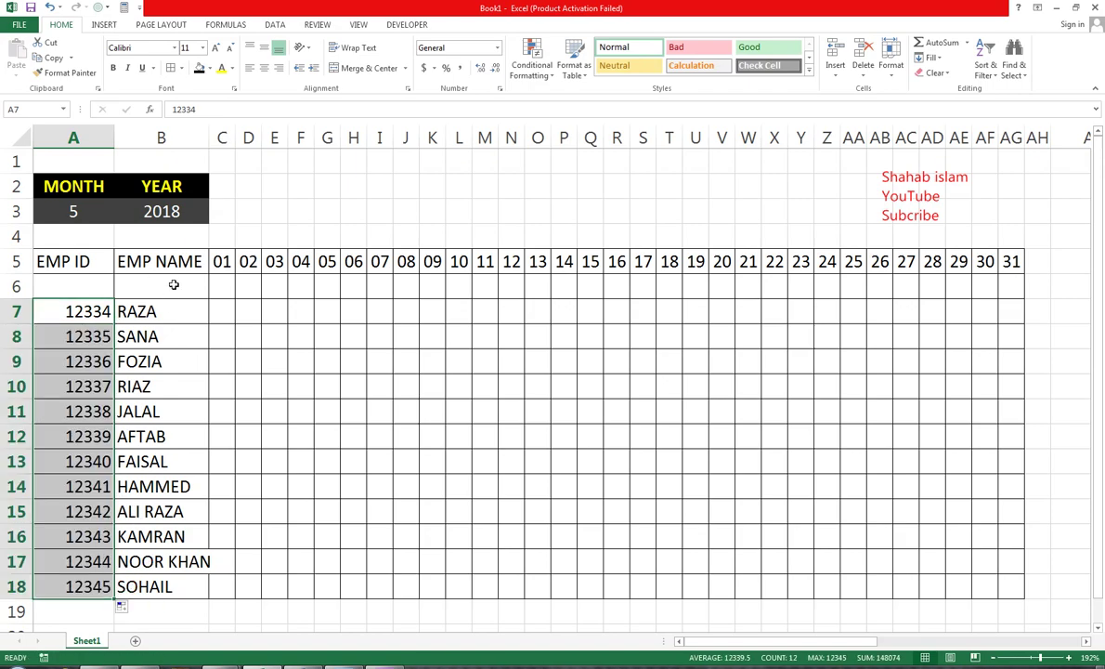
Change the year in B3 from 2018 to 2017 using its dropdown.
{"action": "left_click", "coordinate": [176, 214]}
{"action": "left_click", "coordinate": [214, 219]}
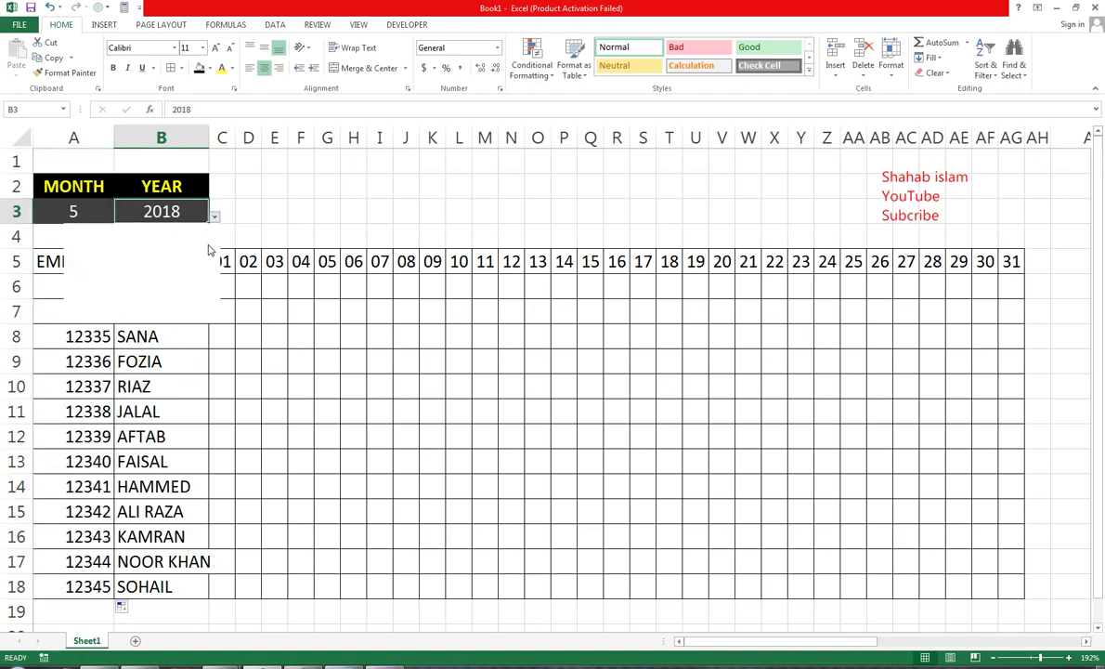
{"action": "left_click", "coordinate": [98, 264]}
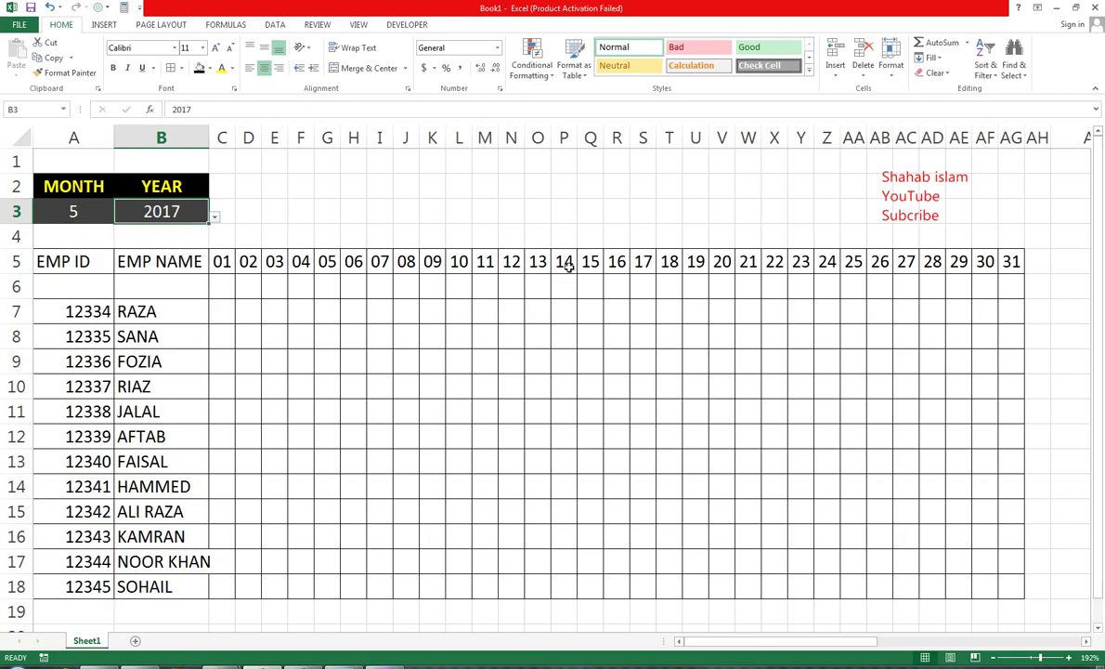
Test month 6 for 30 day headers, set the month back to 5, and check C5's DATE formula.
{"action": "left_click", "coordinate": [66, 206]}
{"action": "left_click", "coordinate": [120, 216]}
{"action": "left_click", "coordinate": [28, 247]}
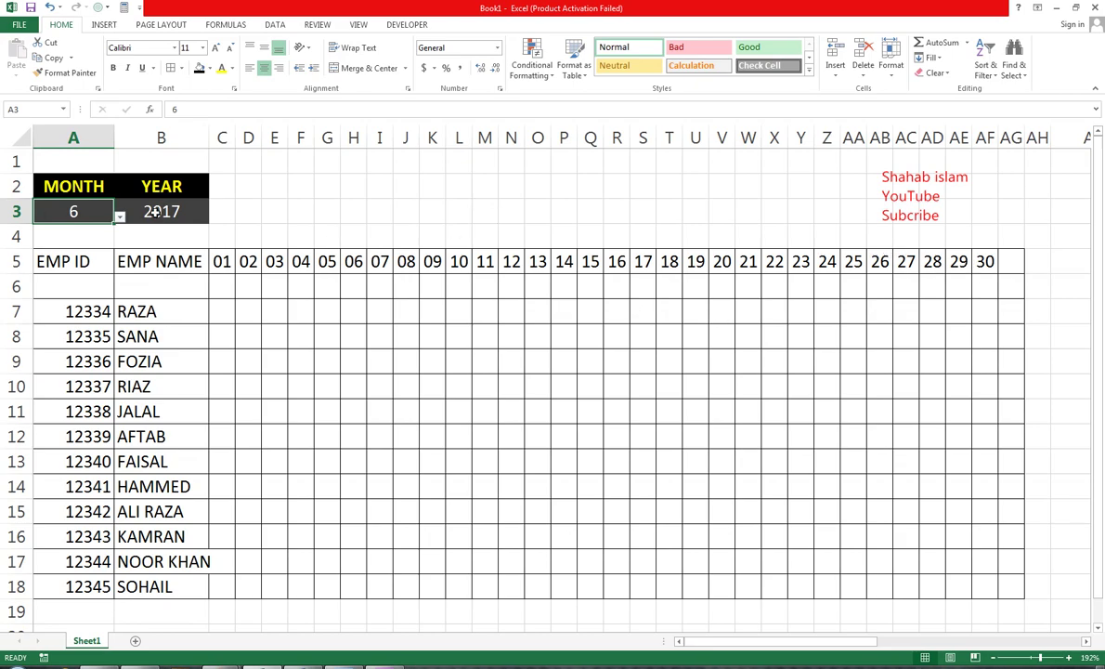
{"action": "left_click", "coordinate": [118, 217]}
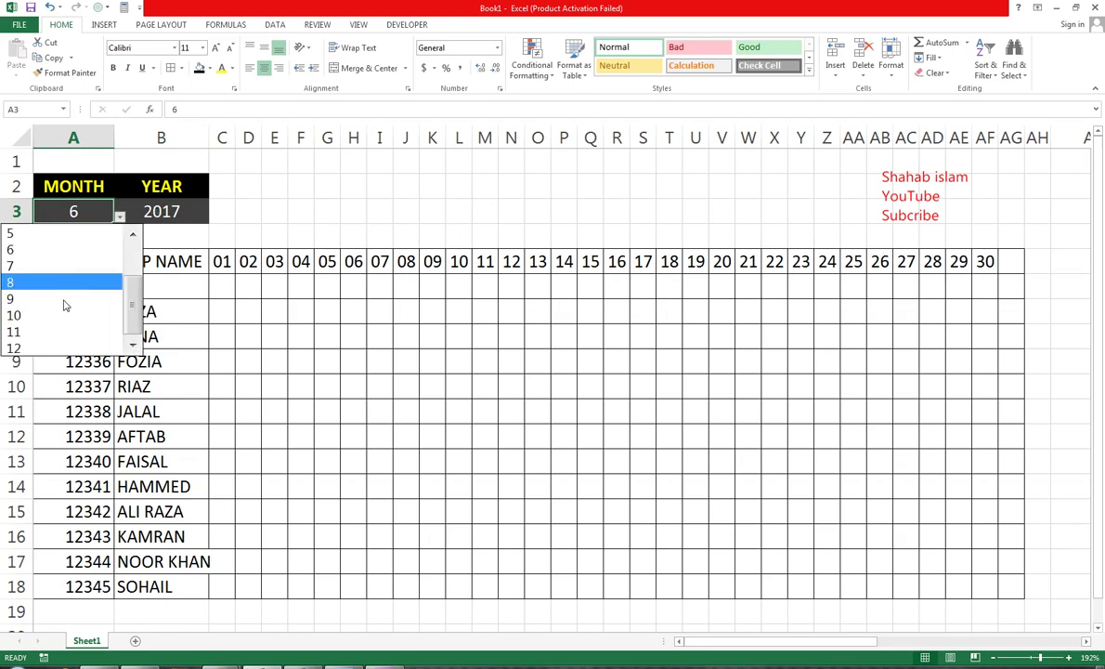
{"action": "left_click", "coordinate": [37, 233]}
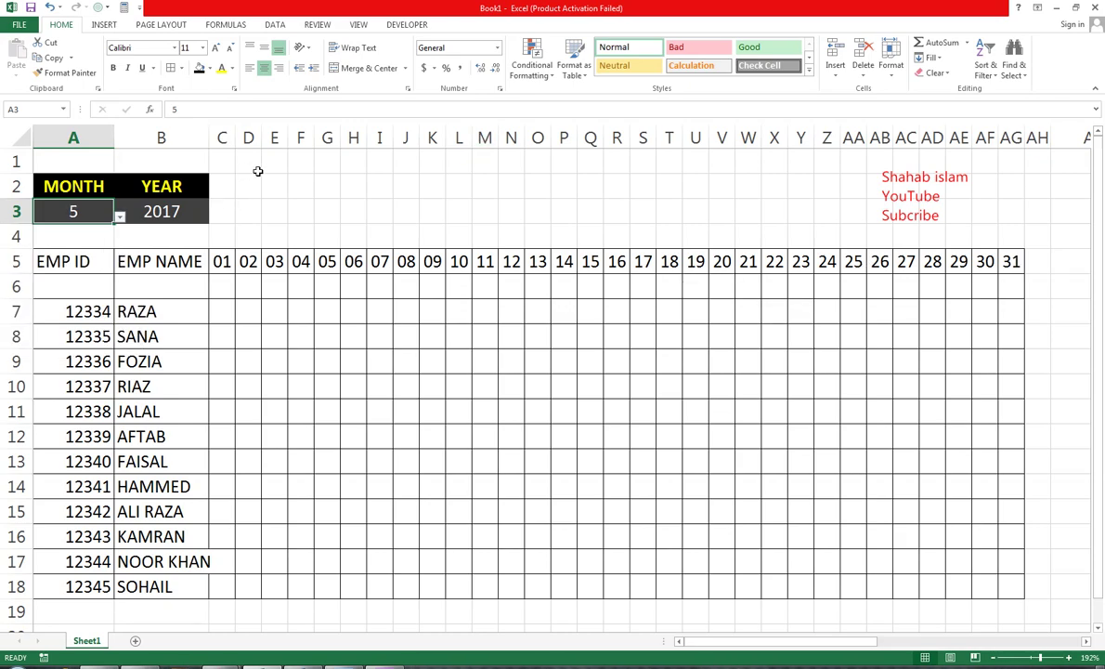
{"action": "left_click", "coordinate": [221, 261]}
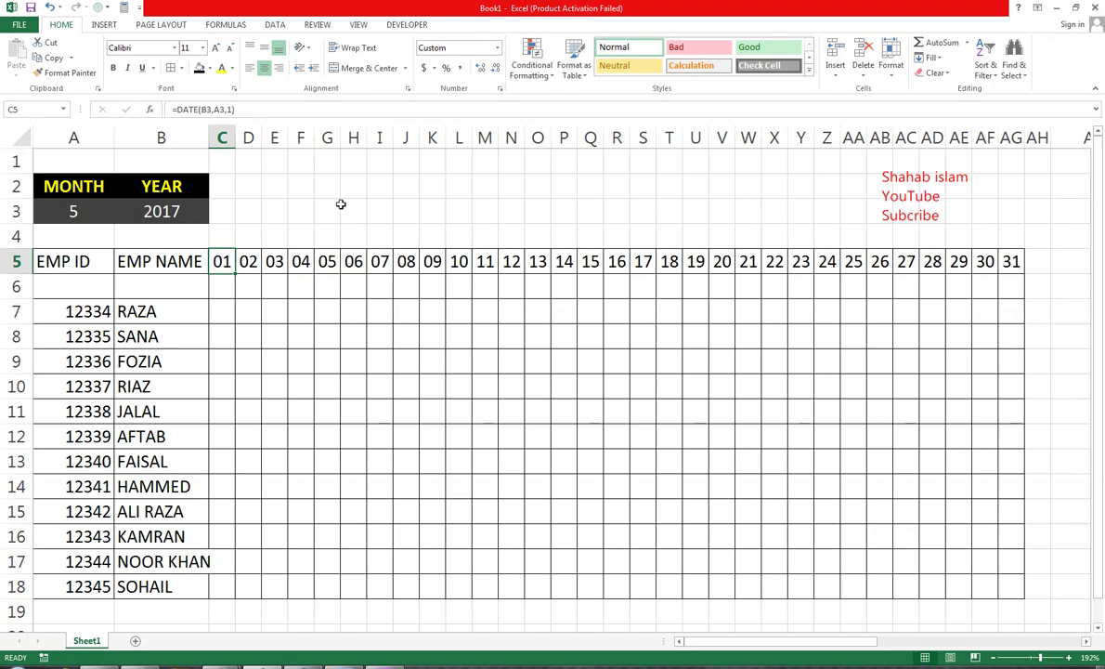
Enter =C5 in C4 and fill it across row 4 over all the day columns.
{"action": "left_click", "coordinate": [226, 238]}
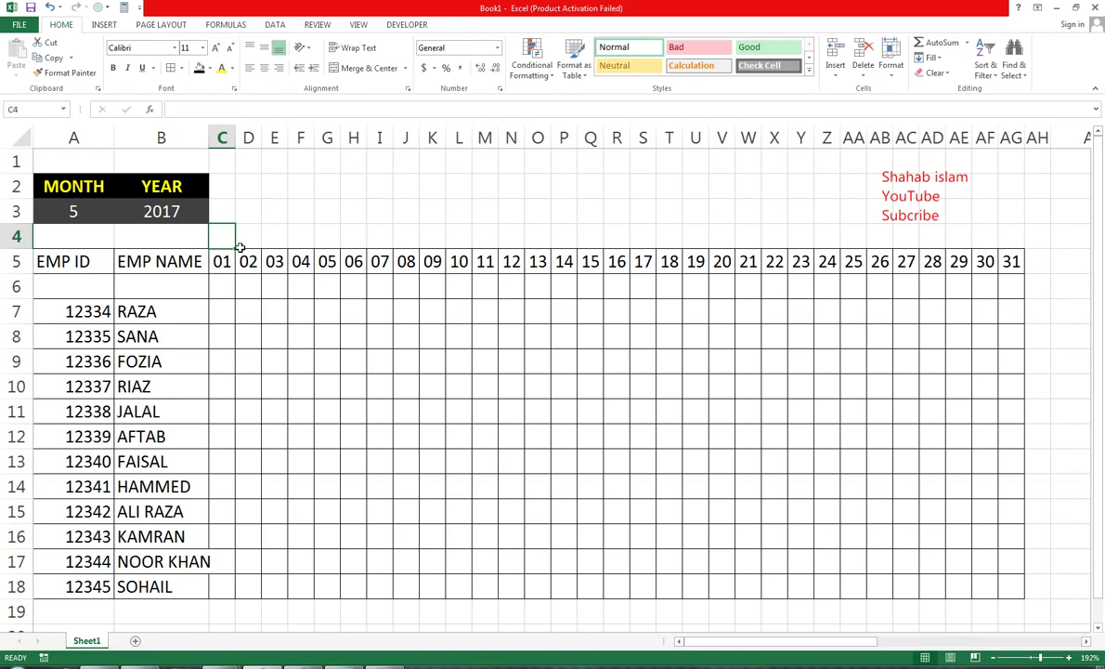
{"action": "type", "text": "="}
{"action": "key", "text": "Down"}
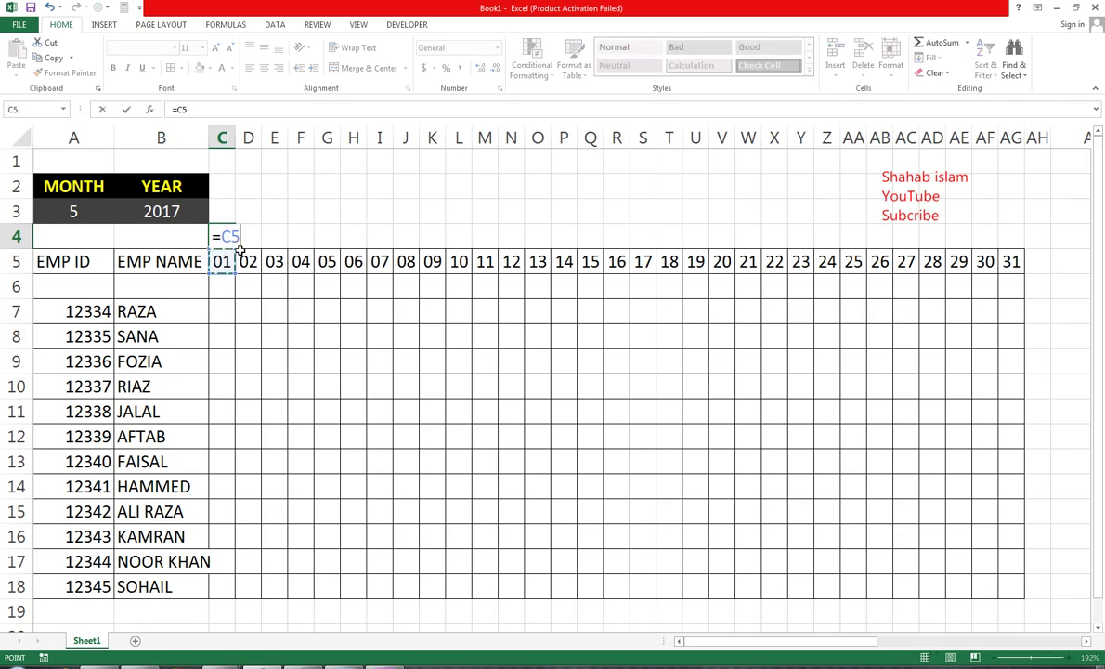
{"action": "key", "text": "ctrl+Return"}
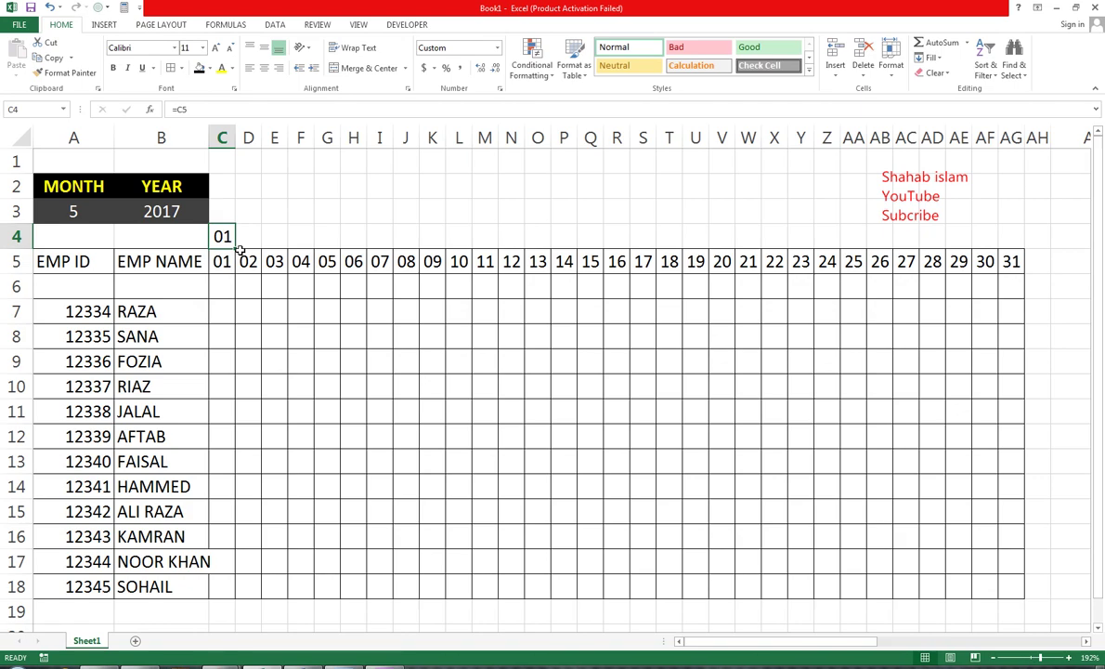
{"action": "key", "text": "shift+Right"}
{"action": "key", "text": "shift+Right"}
{"action": "key", "text": "shift+Right"}
{"action": "key", "text": "shift+Right"}
{"action": "key", "text": "shift+Right"}
{"action": "key", "text": "shift+Right"}
{"action": "key", "text": "shift+Right"}
{"action": "key", "text": "shift+Right"}
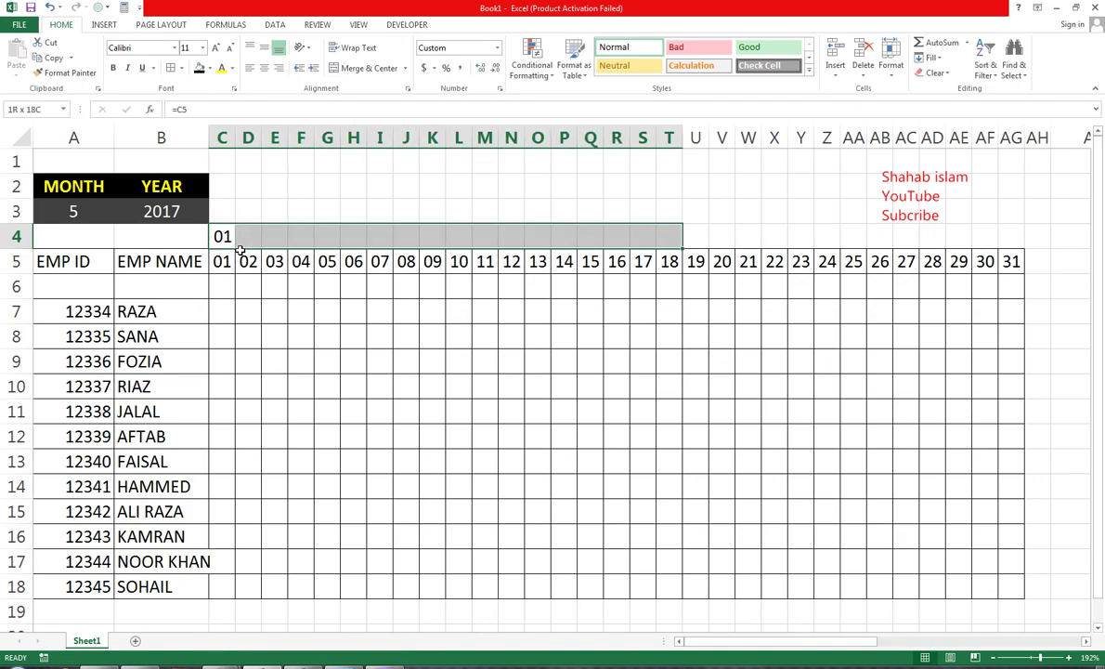
{"action": "key", "text": "shift+Right"}
{"action": "key", "text": "shift+Right"}
{"action": "key", "text": "shift+Right"}
{"action": "key", "text": "shift+Right"}
{"action": "key", "text": "shift+Right"}
{"action": "key", "text": "shift+Right"}
{"action": "key", "text": "shift+Right"}
{"action": "key", "text": "shift+Right"}
{"action": "key", "text": "shift+Right"}
{"action": "key", "text": "shift+Right"}
{"action": "key", "text": "shift+Right"}
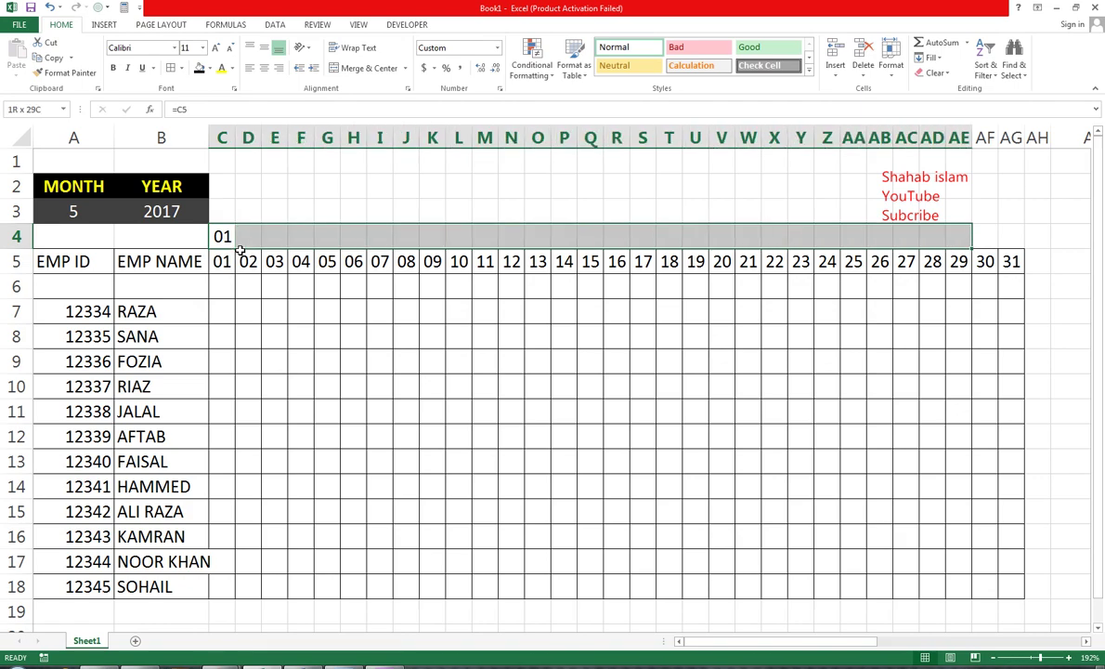
{"action": "key", "text": "shift+Right"}
{"action": "key", "text": "shift+Right"}
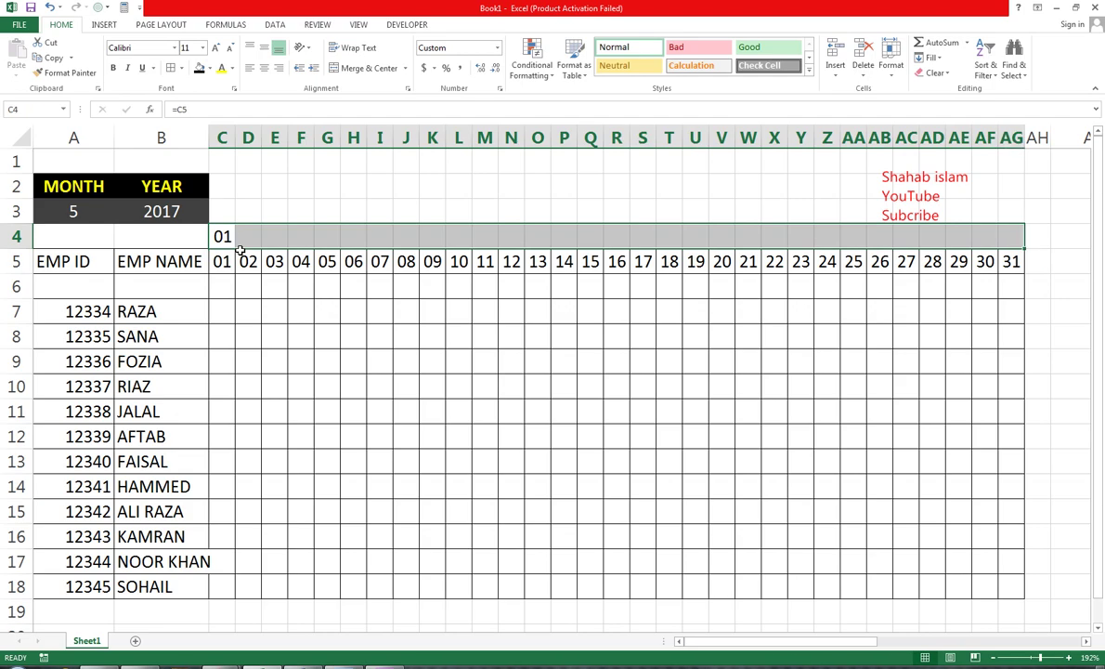
{"action": "key", "text": "ctrl+r"}
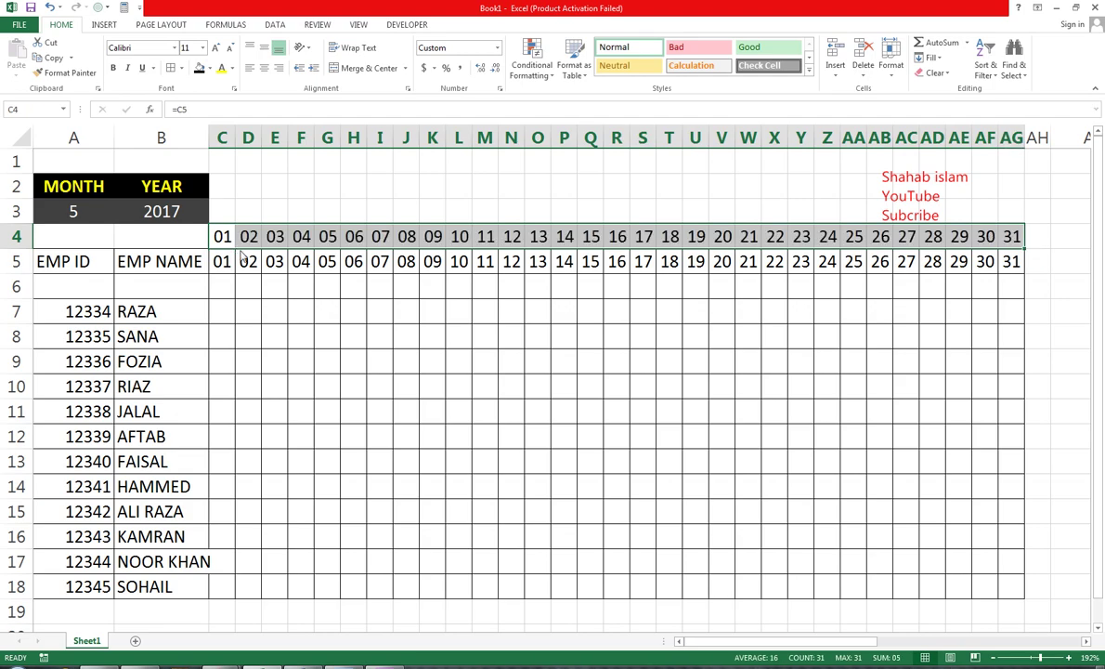
Give the row-4 headers a custom ddd weekday number format.
{"action": "key", "text": "ctrl+1"}
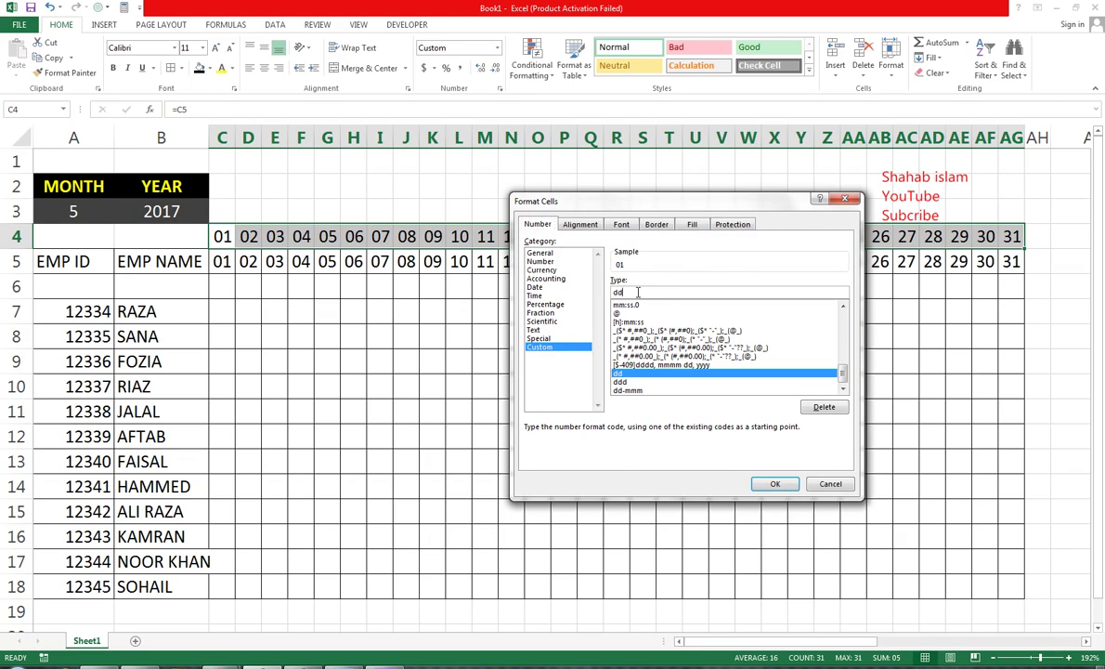
{"action": "type", "text": "d"}
{"action": "key", "text": "Return"}
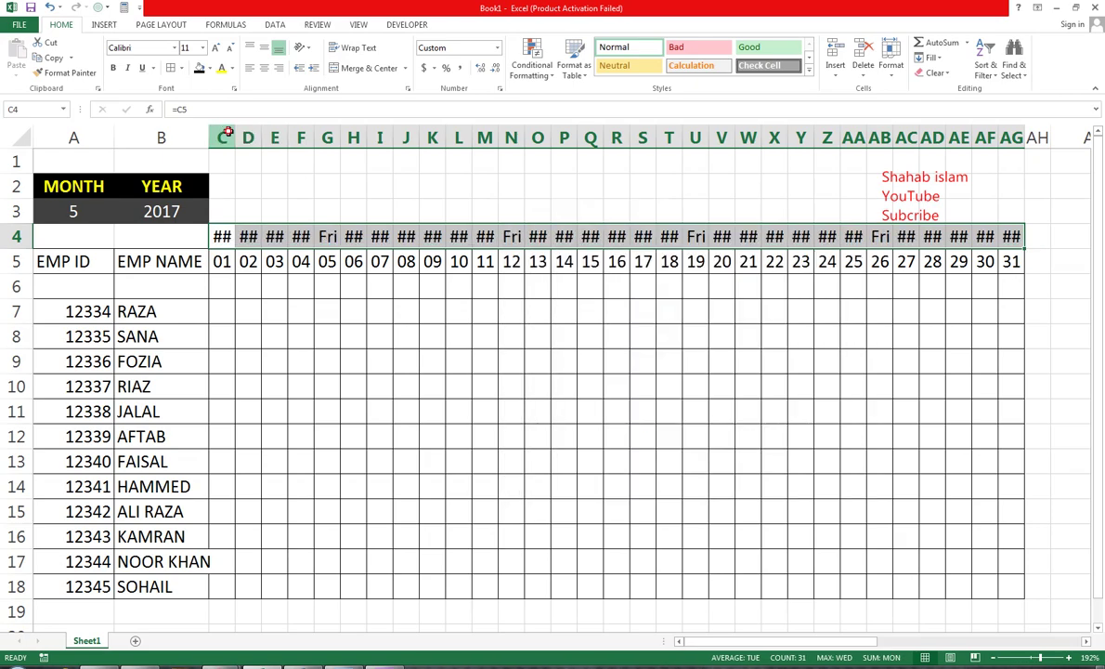
{"action": "left_click_drag", "start_coordinate": [227, 132], "coordinate": [1024, 187]}
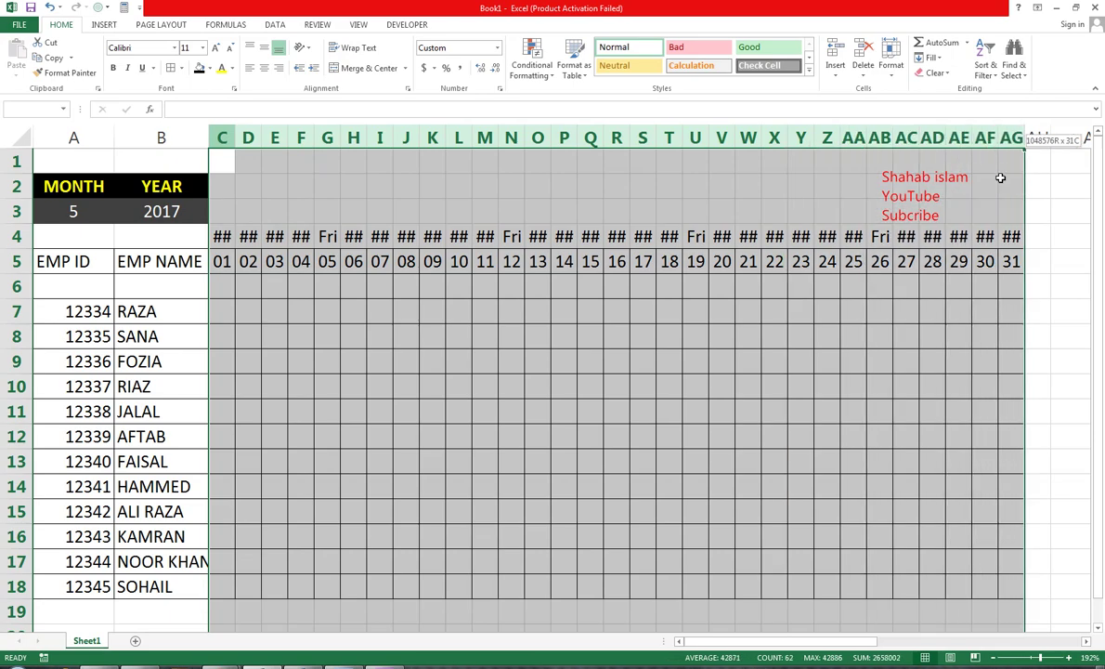
AutoFit the day columns C:AG and set the month in A3 to 9.
{"action": "double_click", "coordinate": [998, 137]}
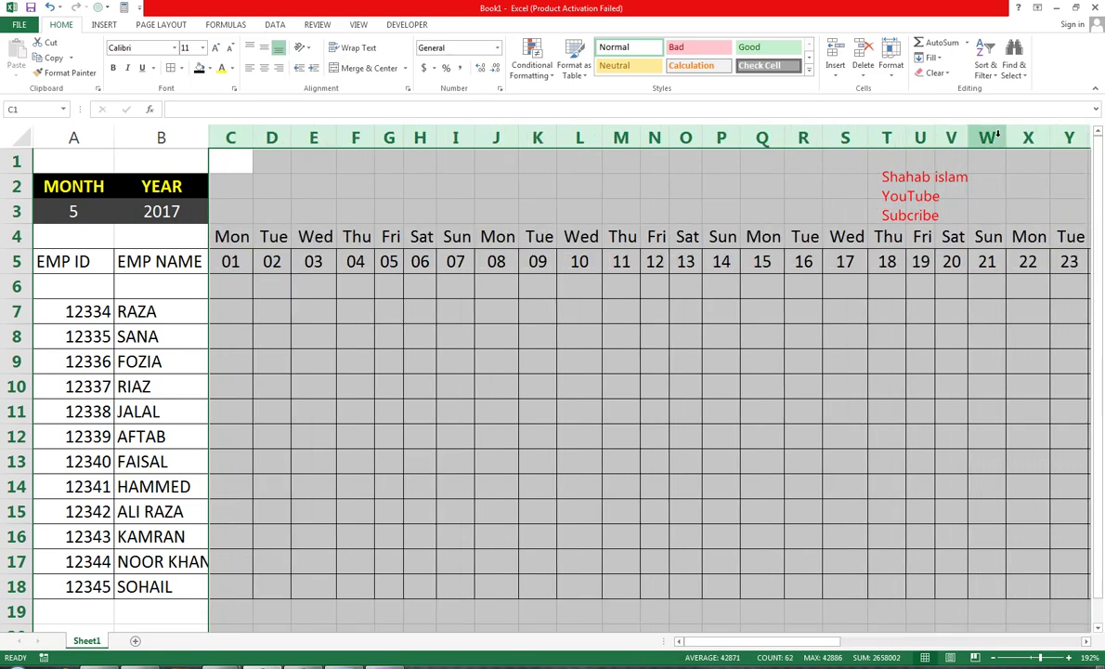
{"action": "left_click", "coordinate": [455, 260]}
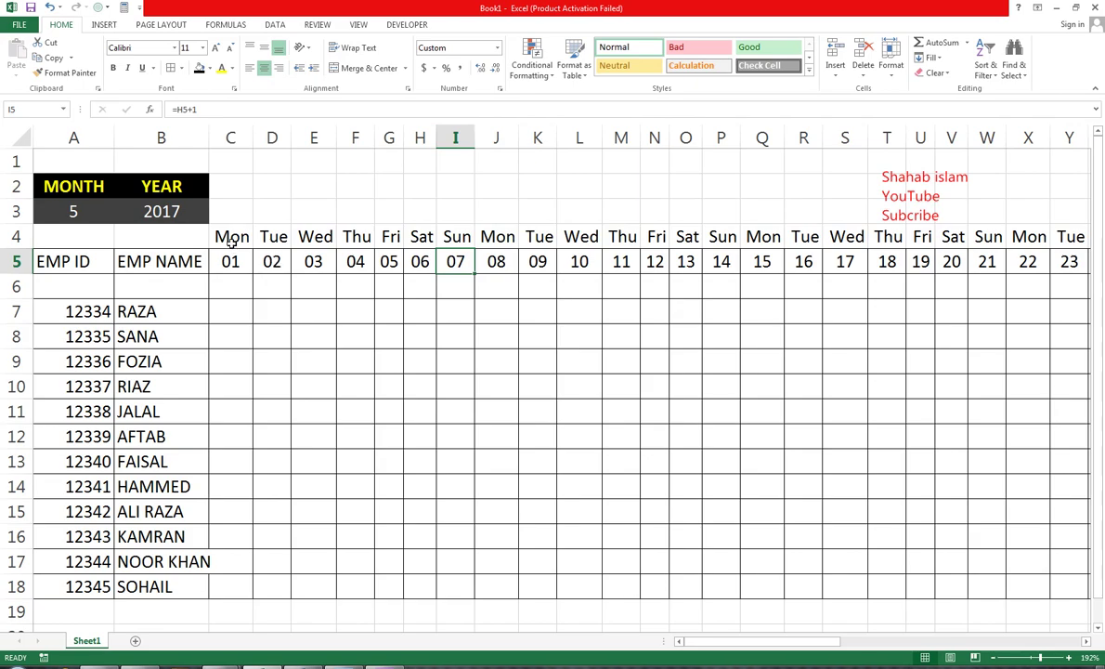
{"action": "left_click", "coordinate": [96, 212]}
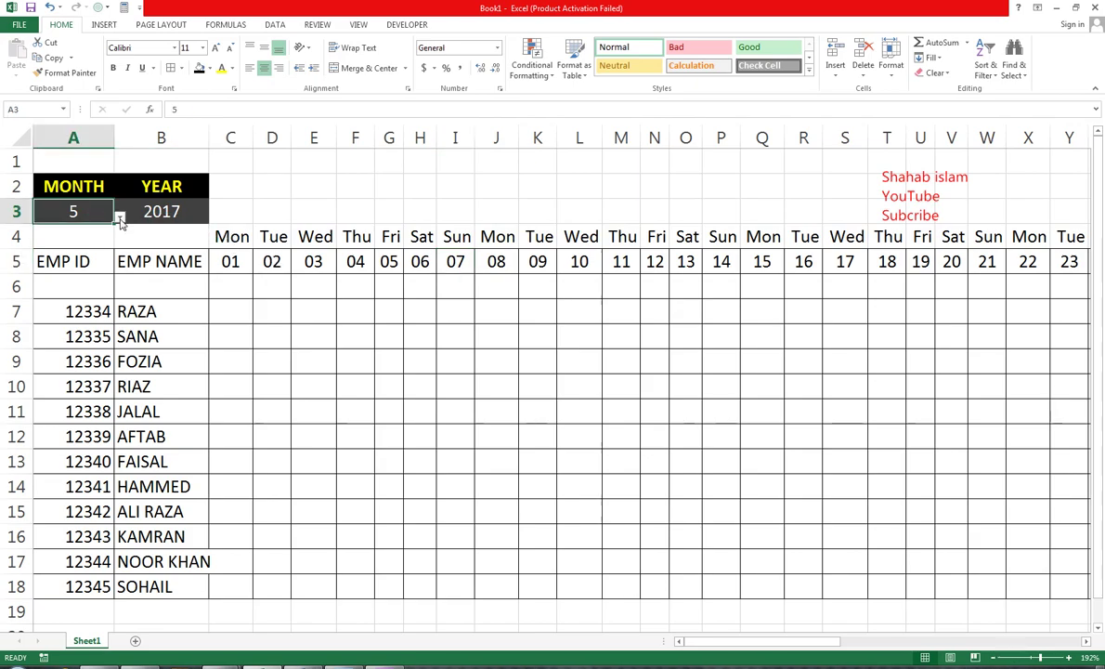
{"action": "left_click", "coordinate": [120, 216]}
{"action": "left_click", "coordinate": [87, 286]}
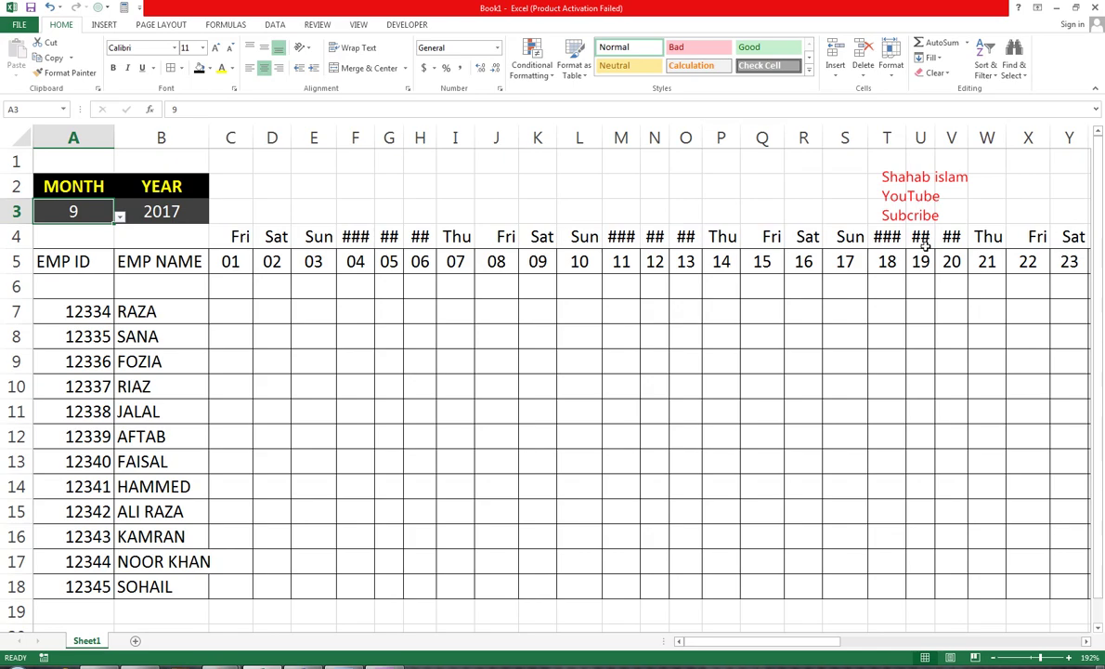
AutoFit columns G, F, M and N so their Mon and Tue headers show.
{"action": "double_click", "coordinate": [406, 137]}
{"action": "left_click", "coordinate": [394, 138]}
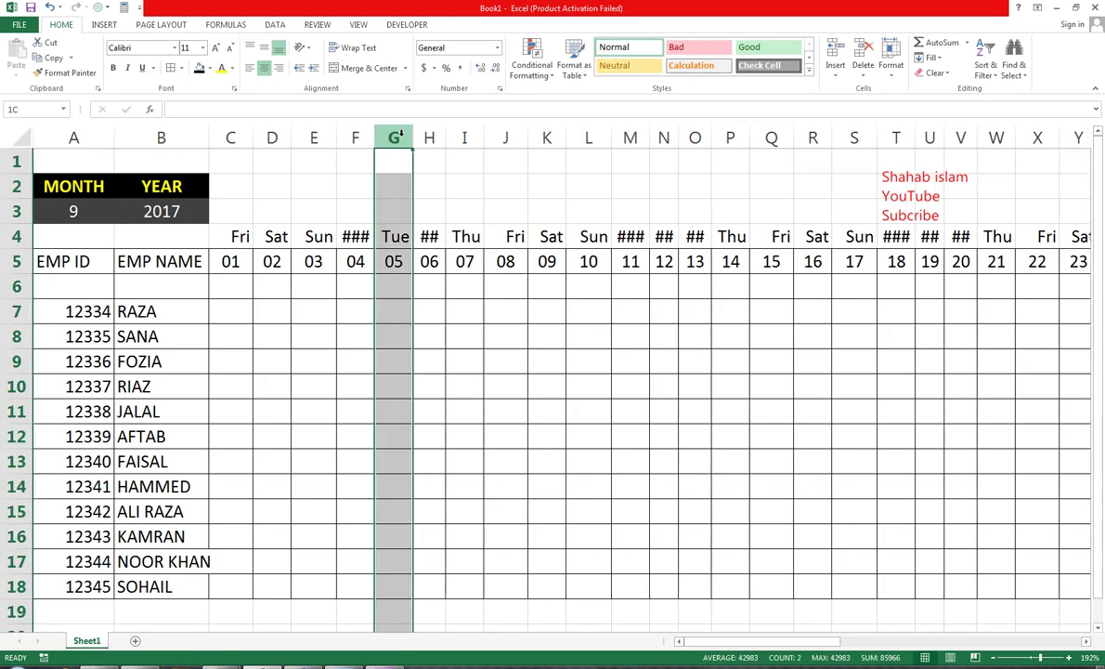
{"action": "double_click", "coordinate": [374, 138]}
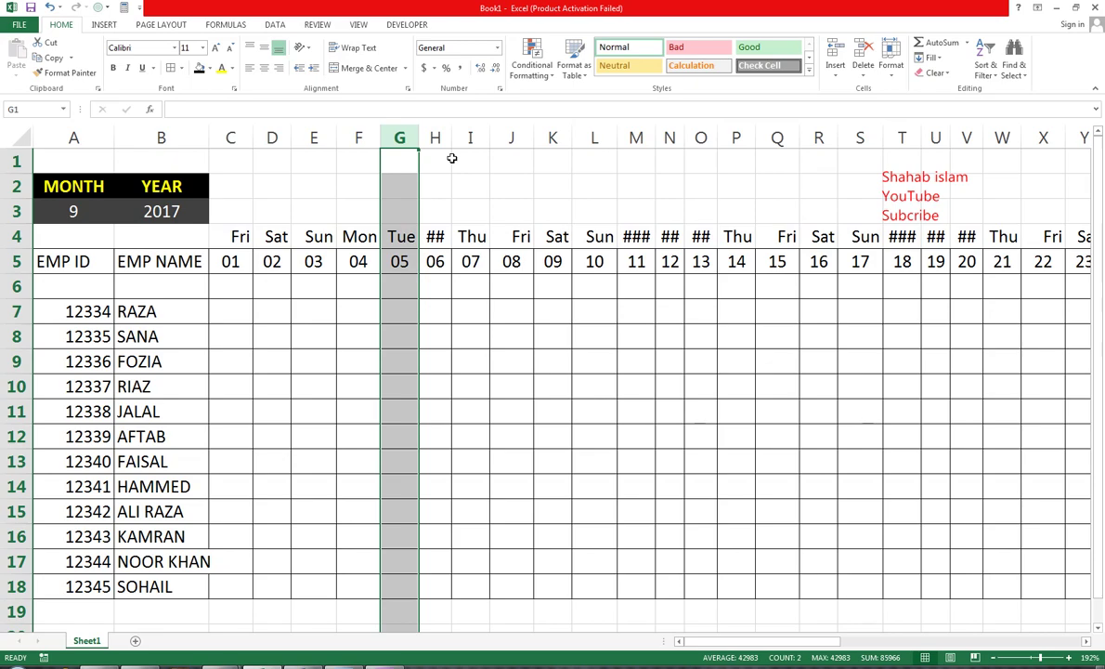
{"action": "double_click", "coordinate": [660, 137]}
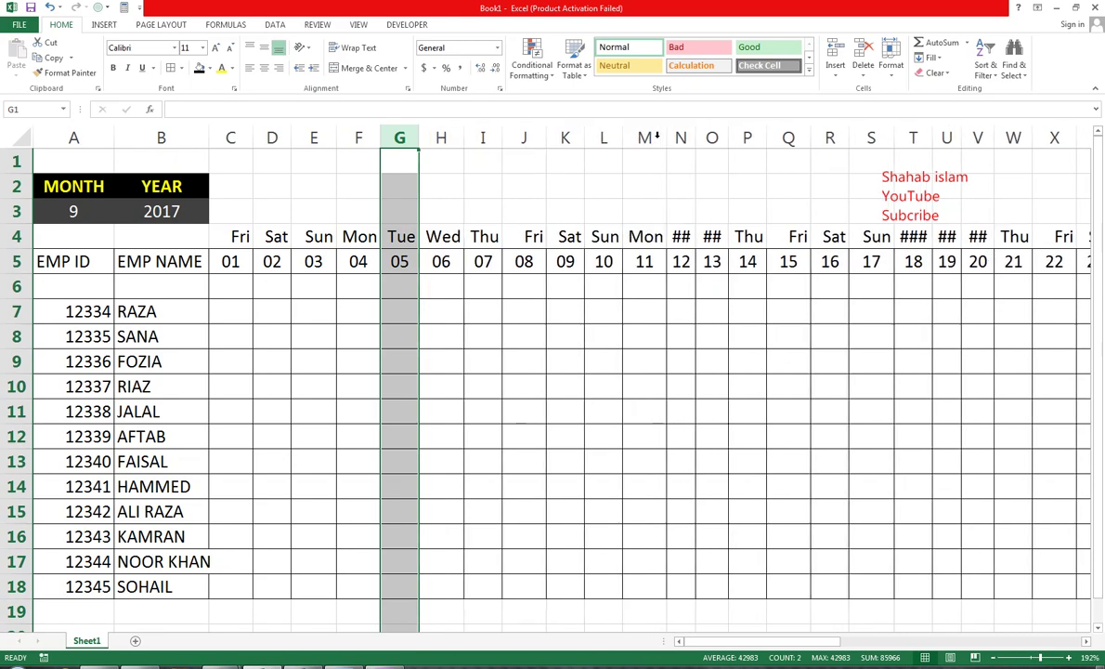
{"action": "double_click", "coordinate": [692, 137]}
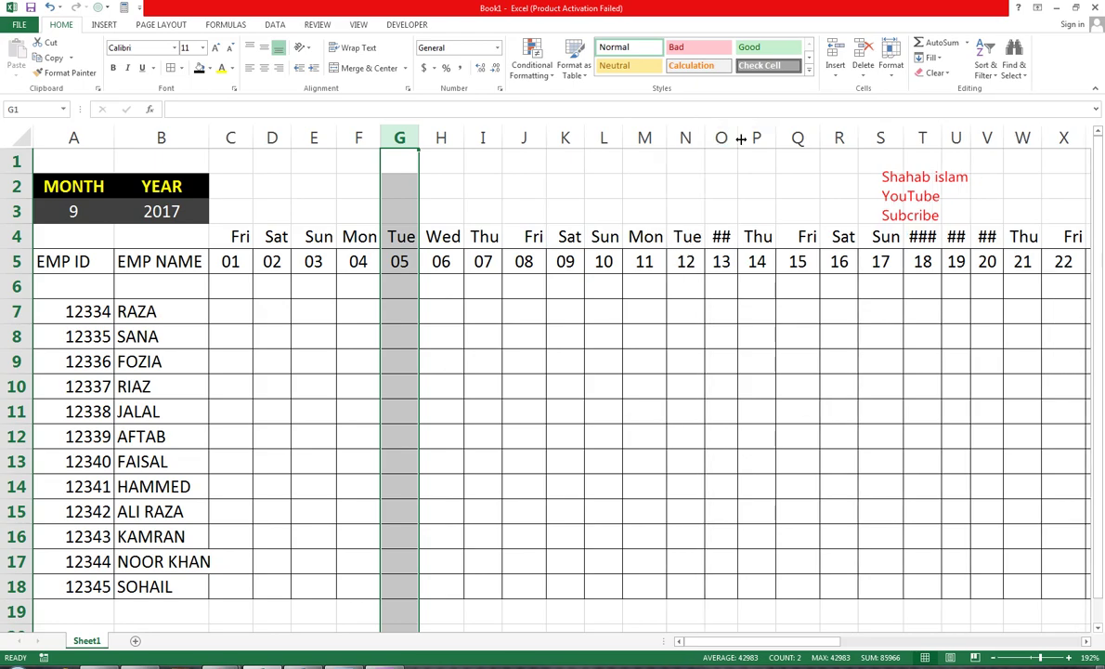
AutoFit columns O, T, U and V so their Wed, Mon, Tue and Wed headers read fully.
{"action": "double_click", "coordinate": [737, 138]}
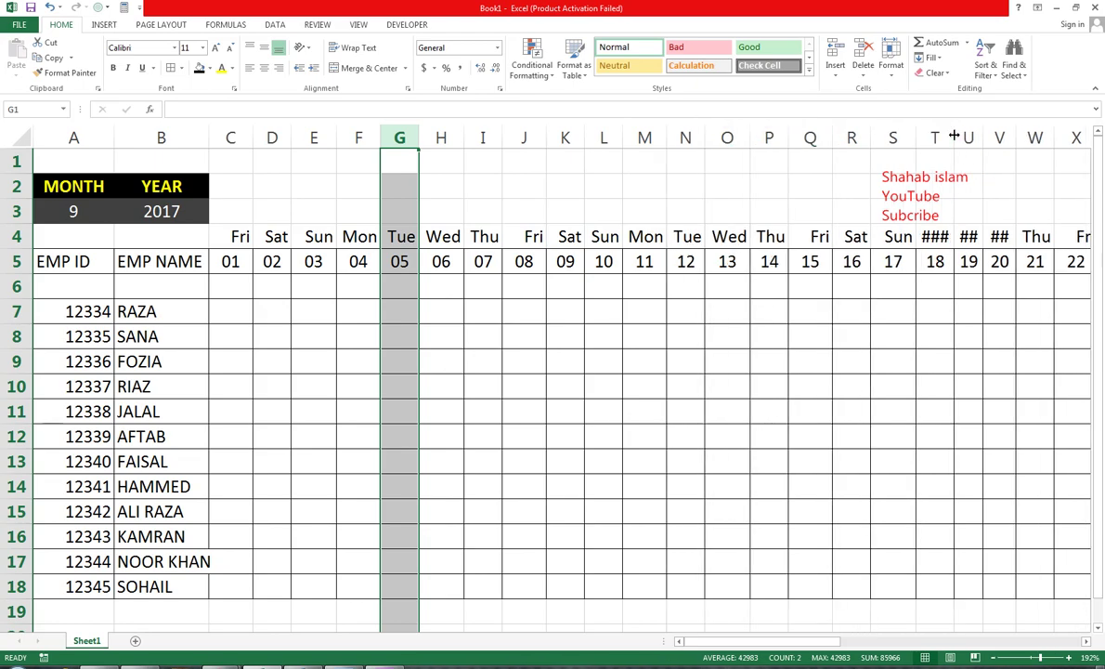
{"action": "double_click", "coordinate": [954, 137]}
{"action": "double_click", "coordinate": [990, 138]}
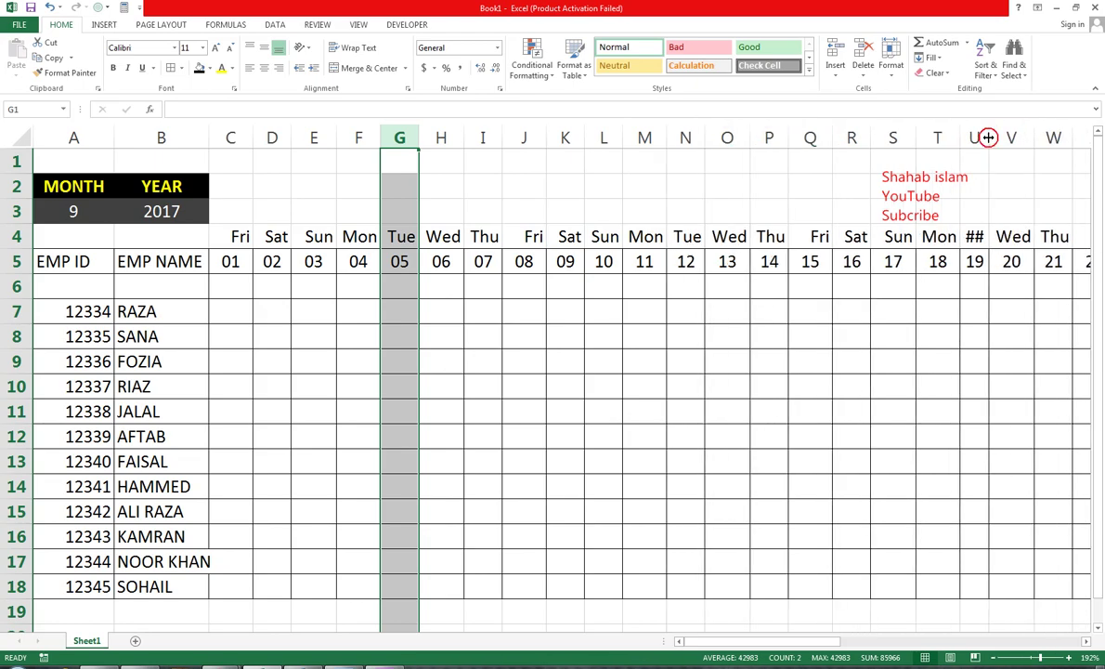
{"action": "double_click", "coordinate": [1031, 138]}
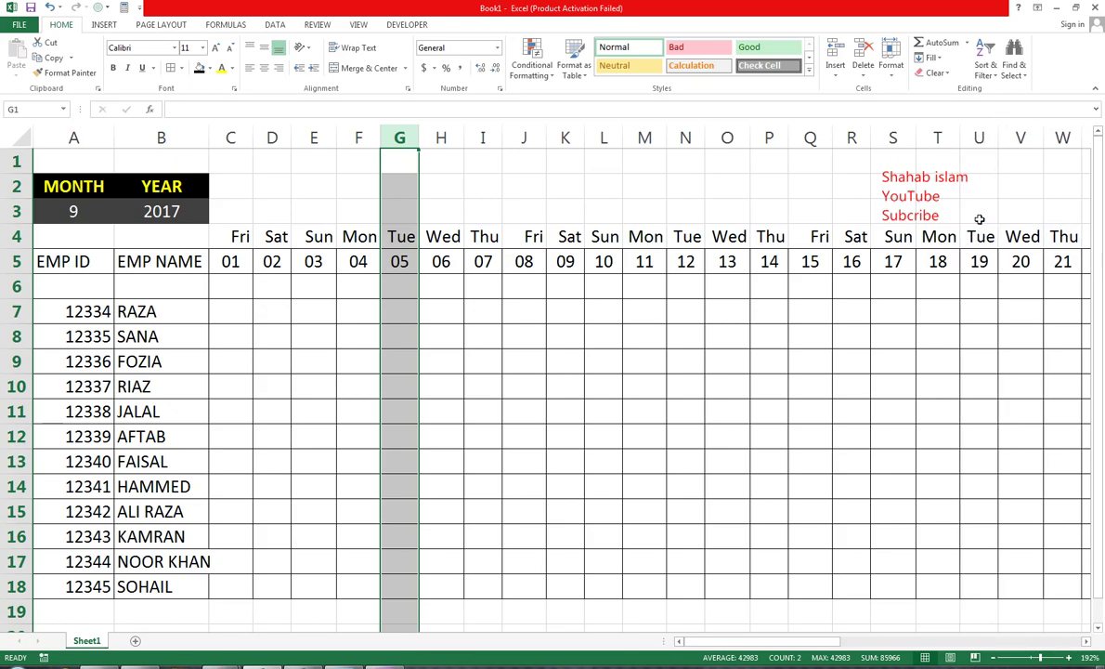
{"action": "left_click", "coordinate": [228, 239]}
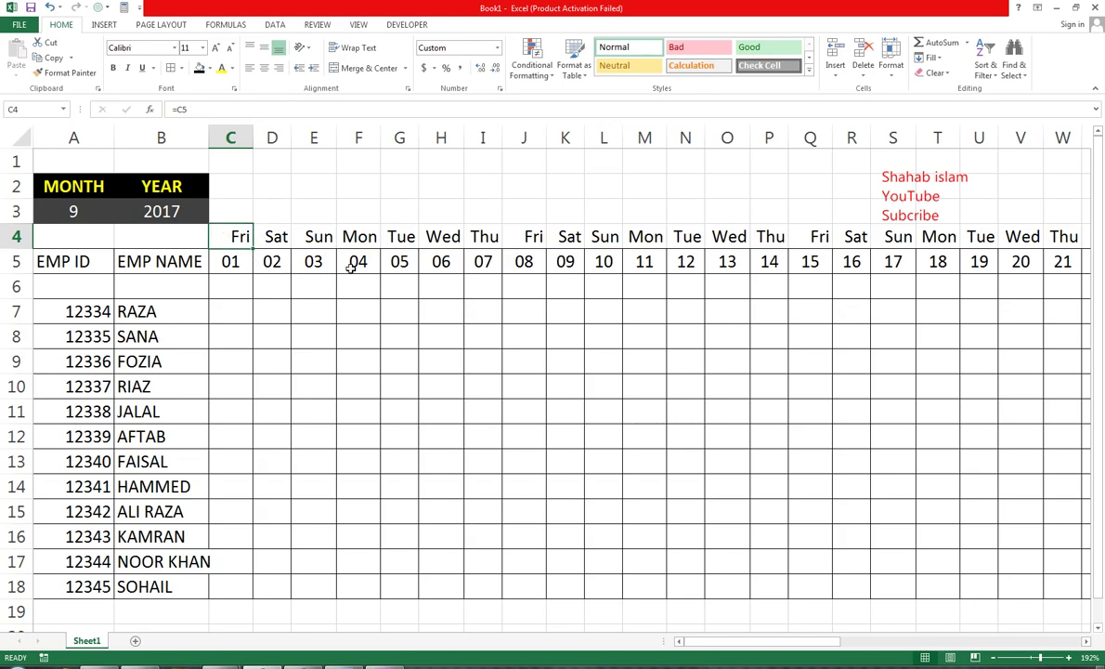
Enter =TEXT(C5,"DDD") in C4 and fill it across row 4 to AF4.
{"action": "type", "text": "=T"}
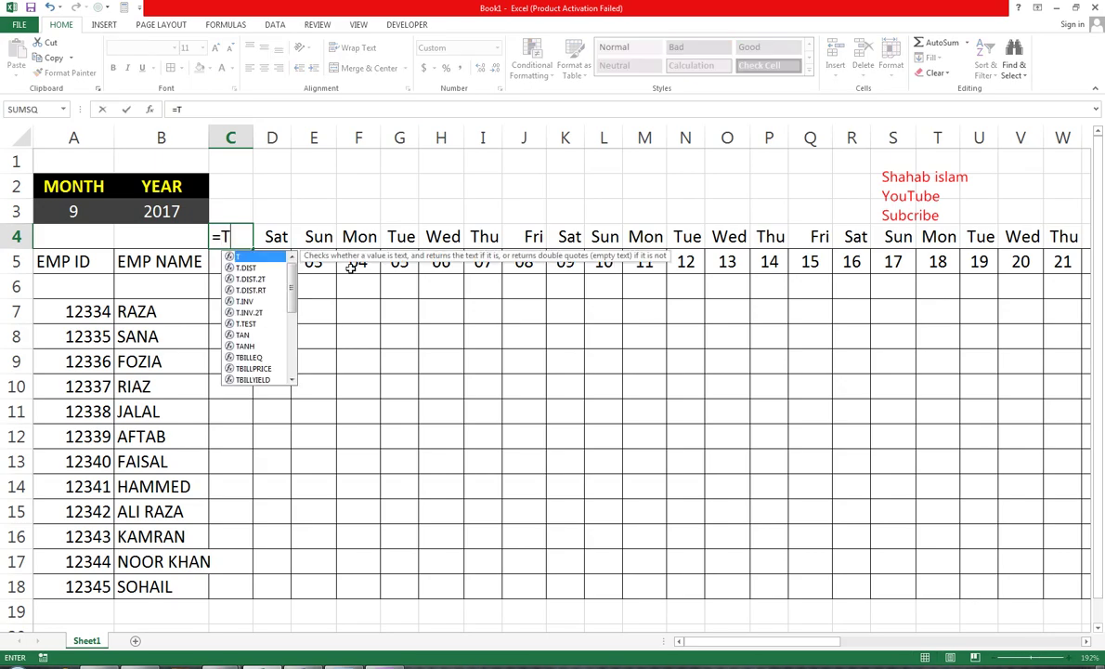
{"action": "type", "text": "EXT("}
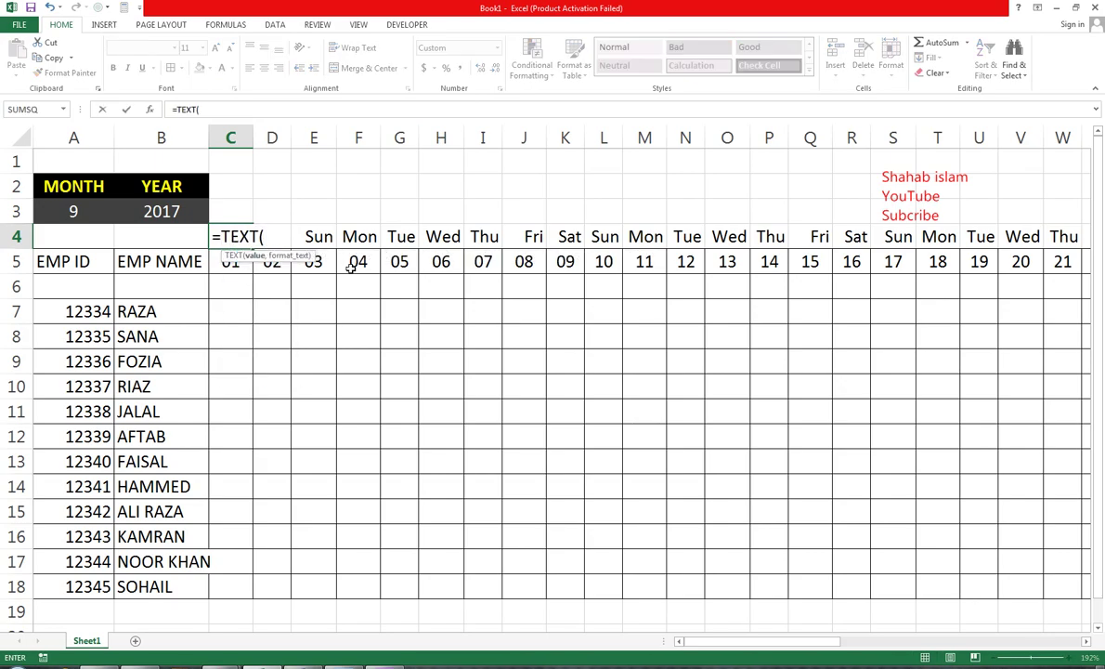
{"action": "key", "text": "Down"}
{"action": "type", "text": ",\""}
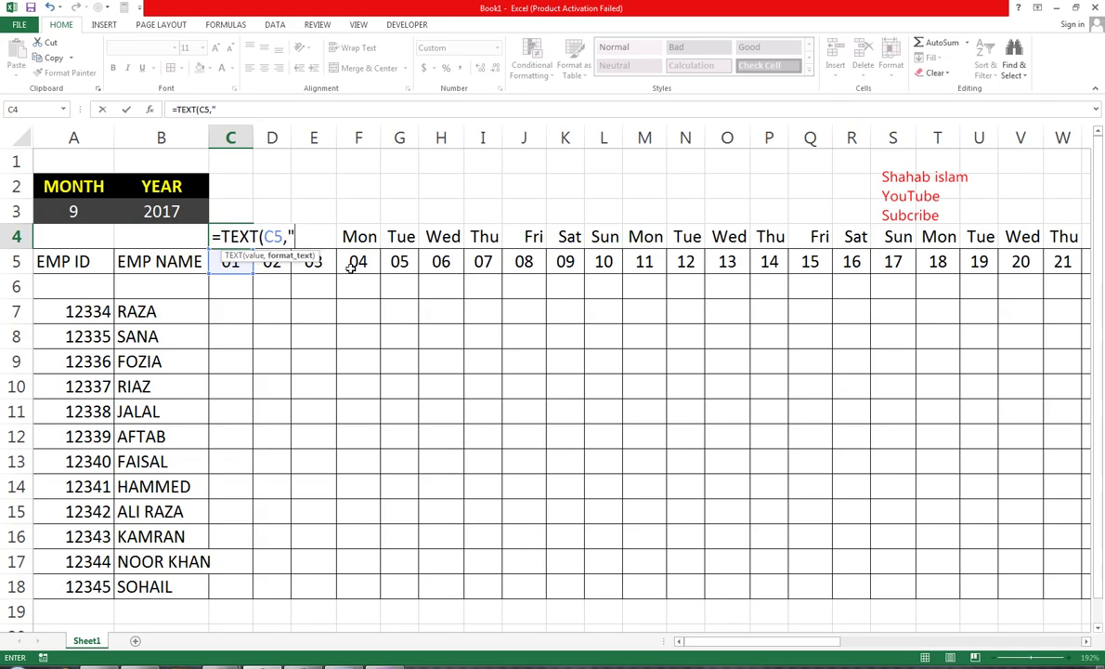
{"action": "type", "text": "DDD\""}
{"action": "type", "text": ")"}
{"action": "key", "text": "ctrl+Return"}
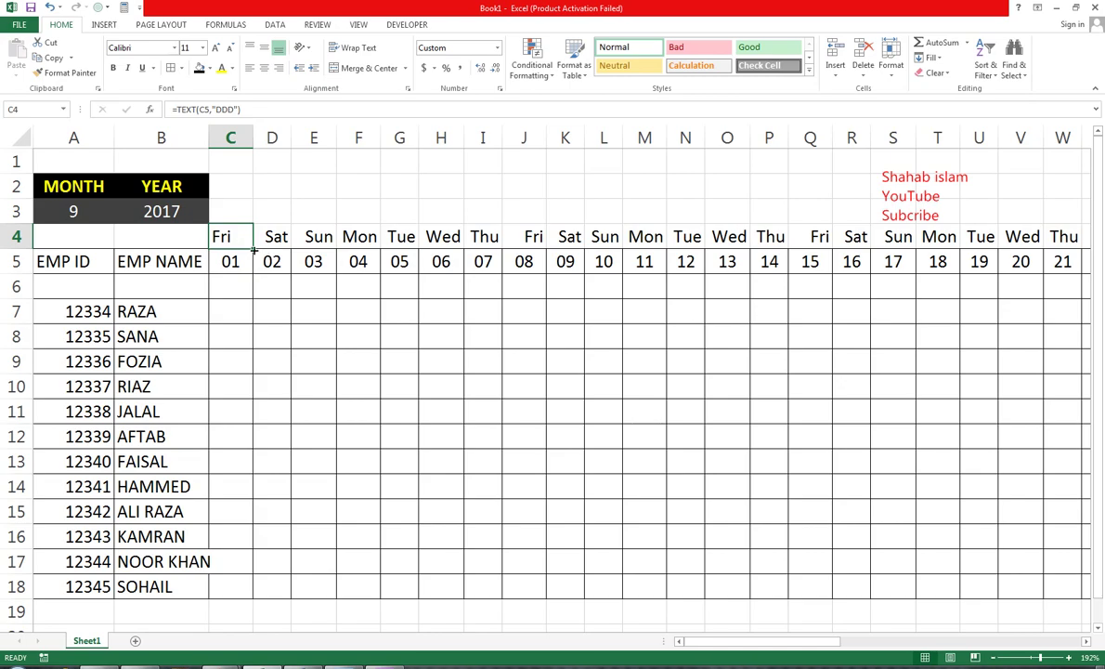
{"action": "mouse_move", "coordinate": [252, 249]}
{"action": "left_mouse_down"}
{"action": "mouse_move", "coordinate": [867, 263]}
{"action": "mouse_move", "coordinate": [821, 262]}
{"action": "left_mouse_up"}
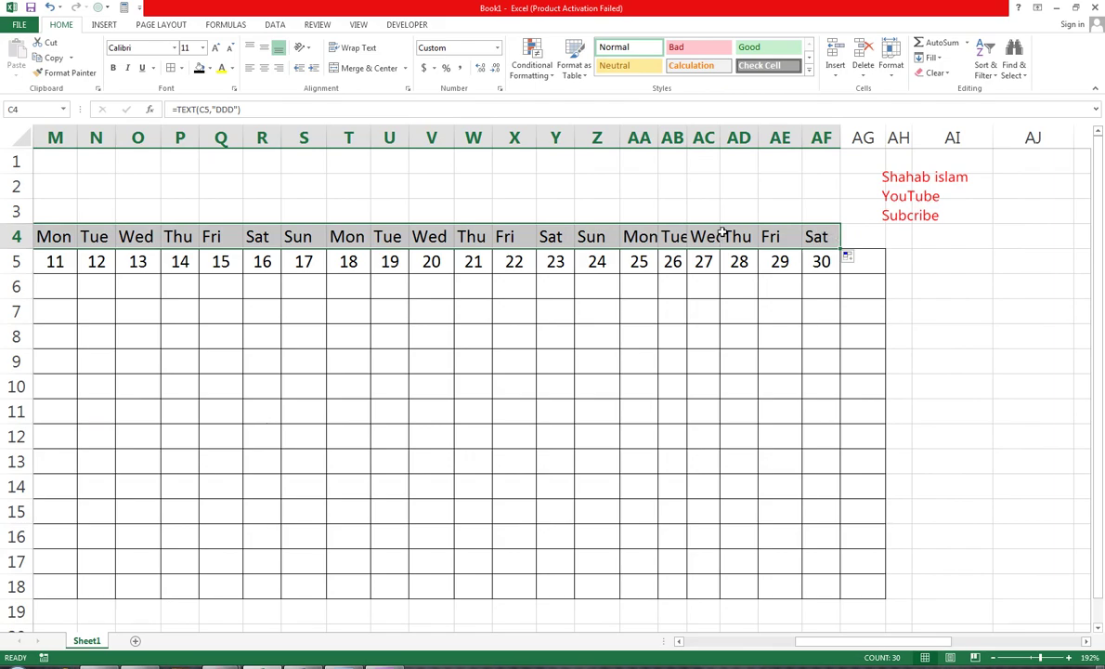
AutoFit day columns C through AF to the new weekday headers.
{"action": "left_click_drag", "start_coordinate": [821, 137], "coordinate": [8, 160]}
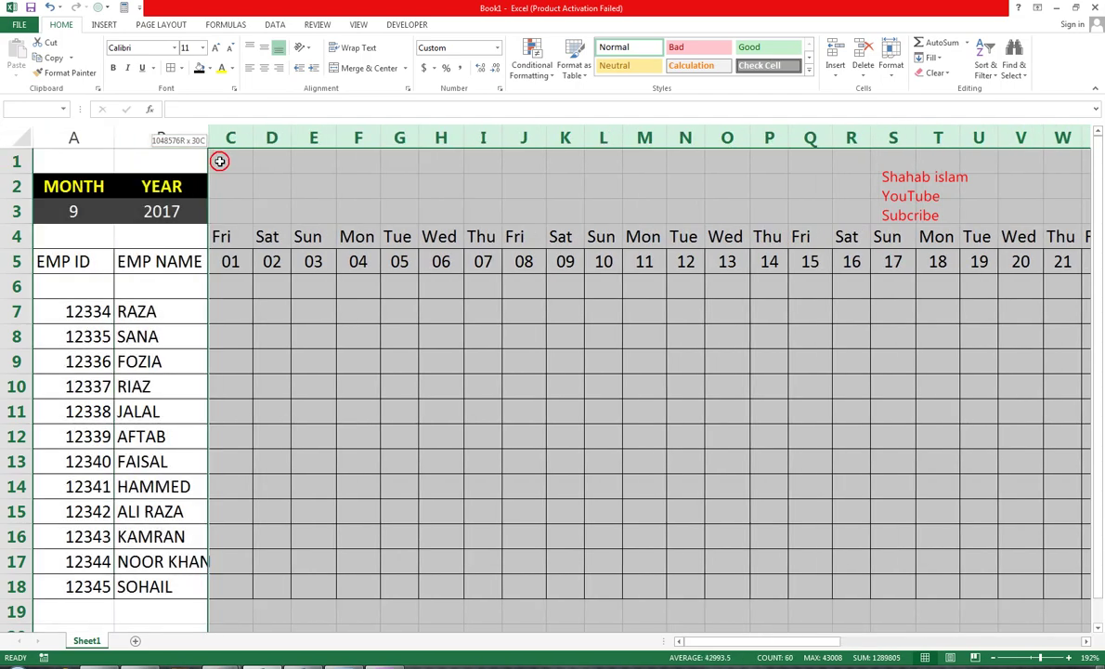
{"action": "mouse_move", "coordinate": [9, 159]}
{"action": "left_mouse_down"}
{"action": "mouse_move", "coordinate": [219, 165]}
{"action": "mouse_move", "coordinate": [237, 137]}
{"action": "left_mouse_up"}
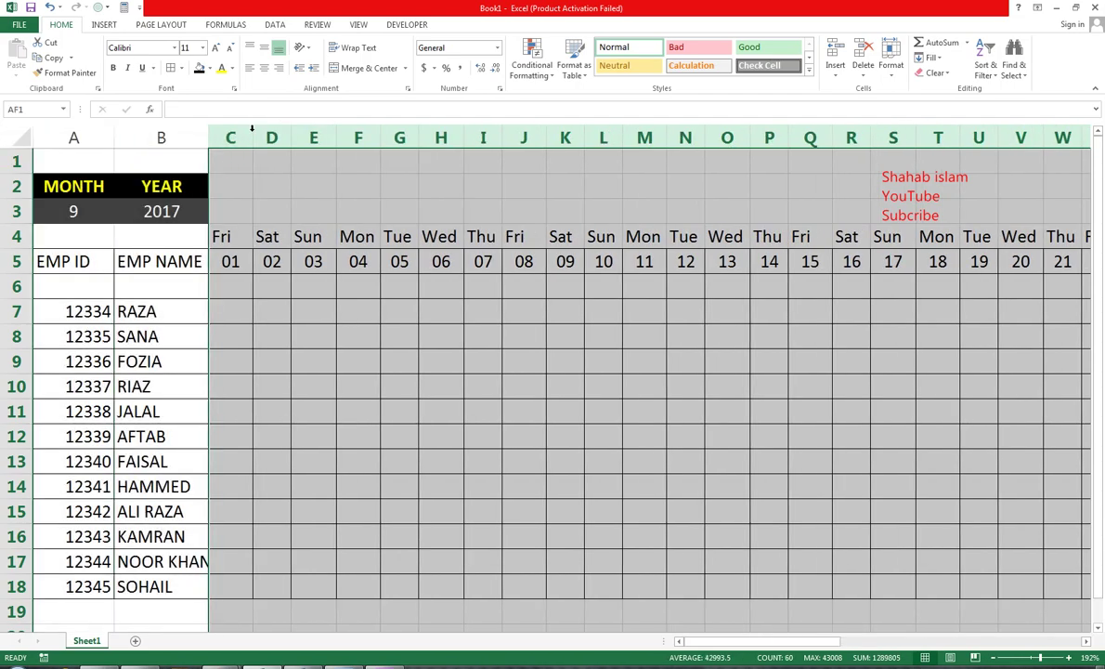
{"action": "mouse_move", "coordinate": [222, 236]}
{"action": "left_mouse_down"}
{"action": "mouse_move", "coordinate": [1100, 268]}
{"action": "mouse_move", "coordinate": [813, 238]}
{"action": "left_mouse_up"}
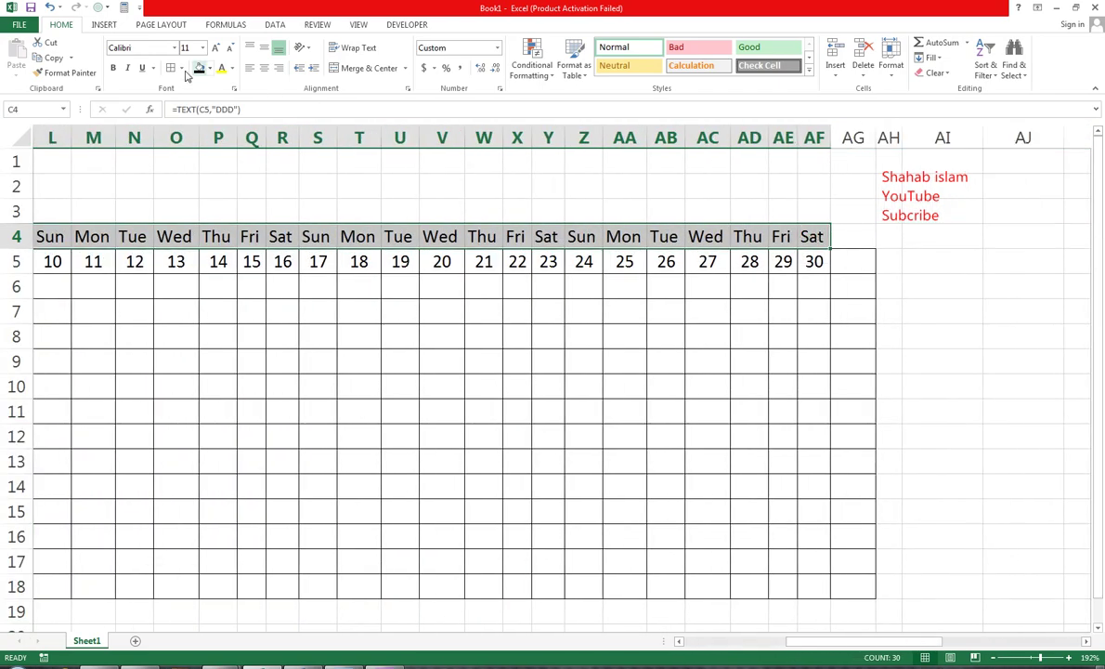
{"action": "scroll", "coordinate": [591, 397], "scroll_direction": "left", "scroll_amount": 5}
{"action": "left_click", "coordinate": [592, 392]}
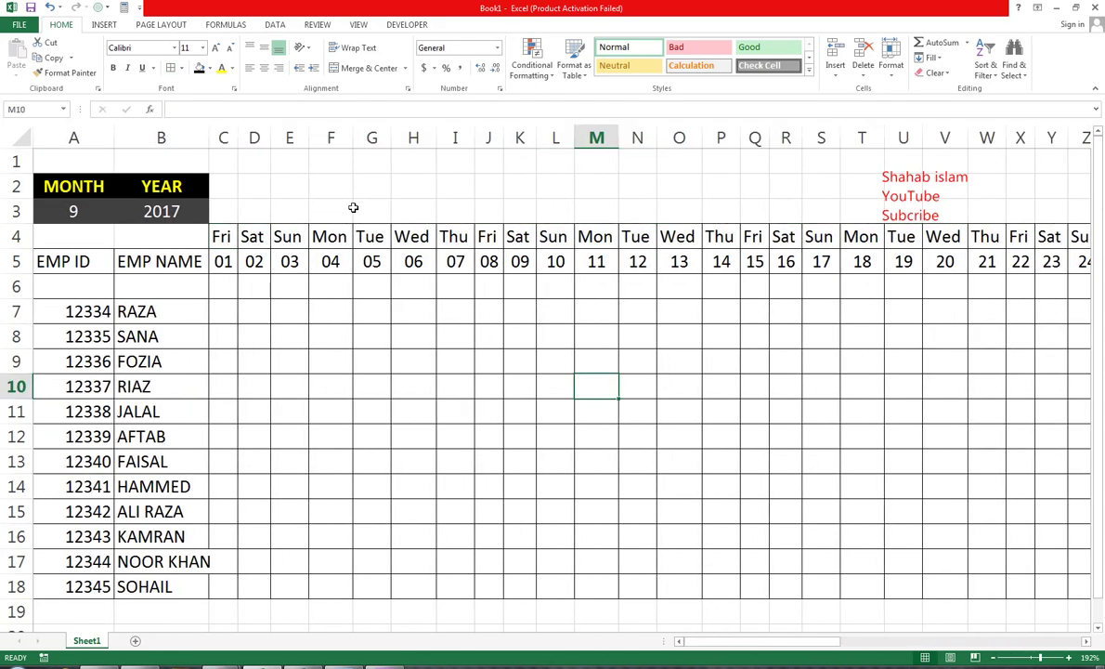
Shrink blank row 6 below the day numbers and select the grid C4:AG18.
{"action": "left_click", "coordinate": [218, 231]}
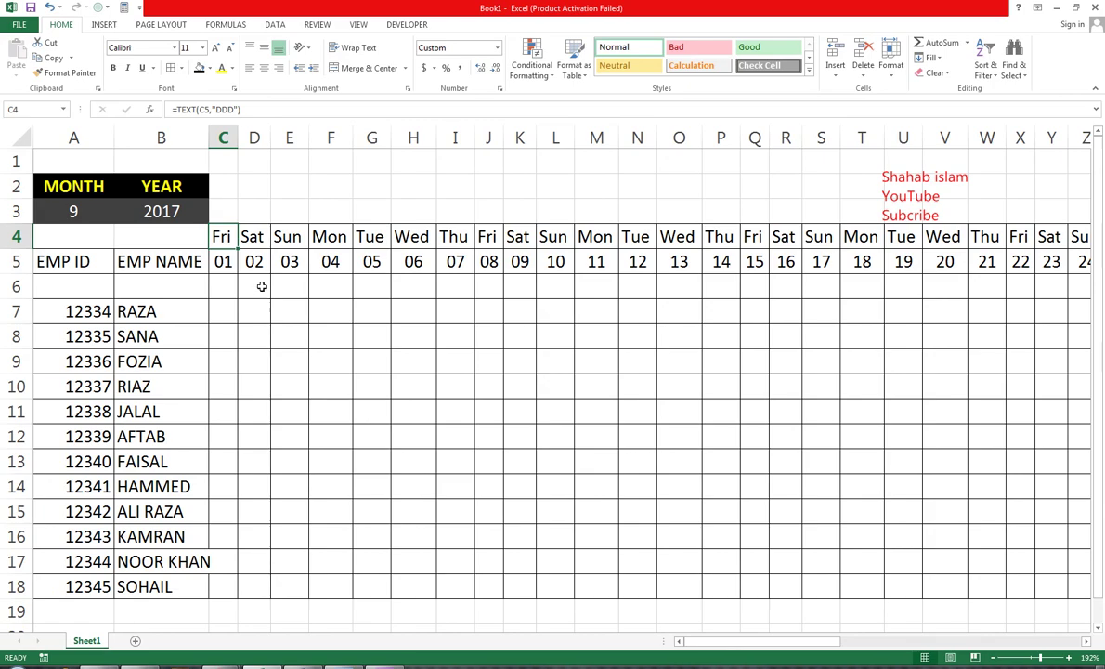
{"action": "left_click", "coordinate": [260, 288]}
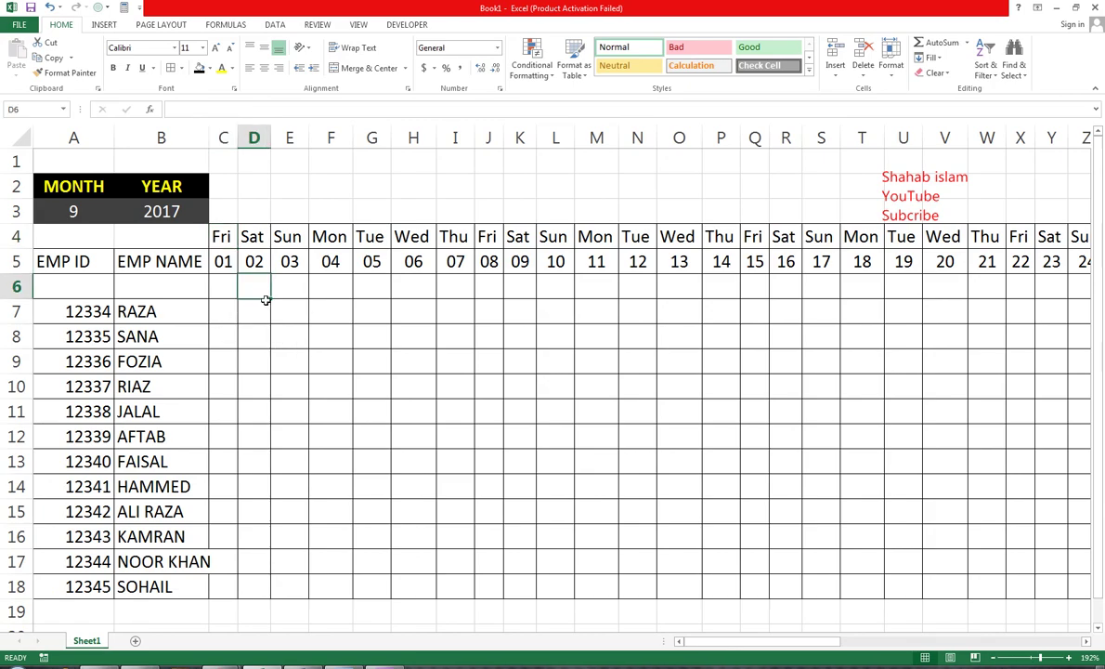
{"action": "left_click", "coordinate": [265, 303]}
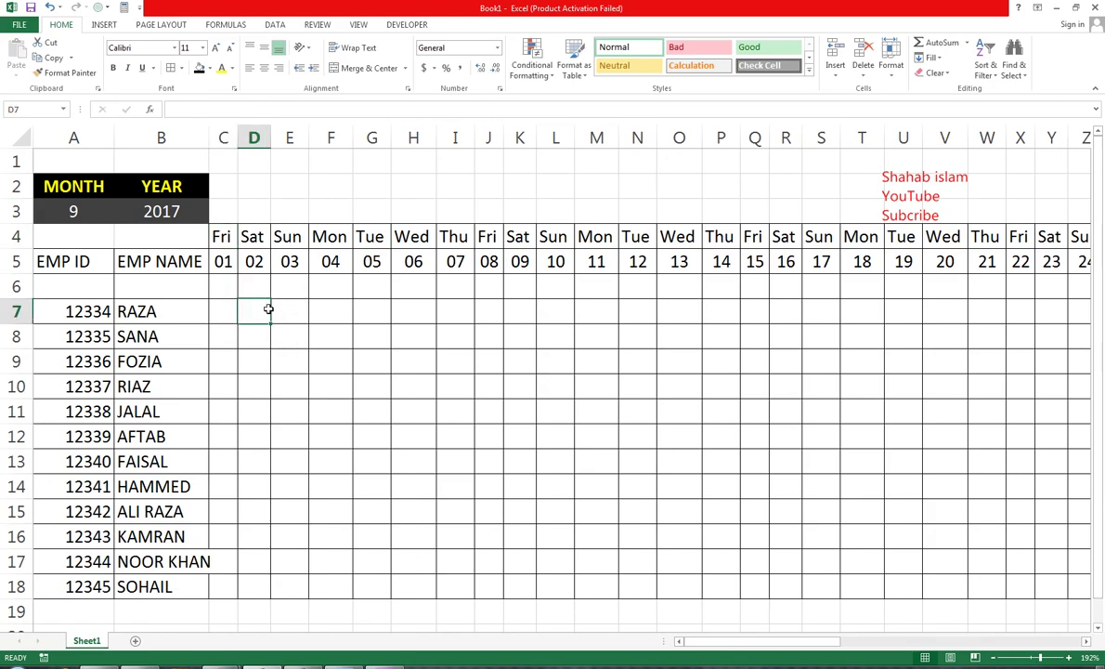
{"action": "left_click", "coordinate": [281, 309]}
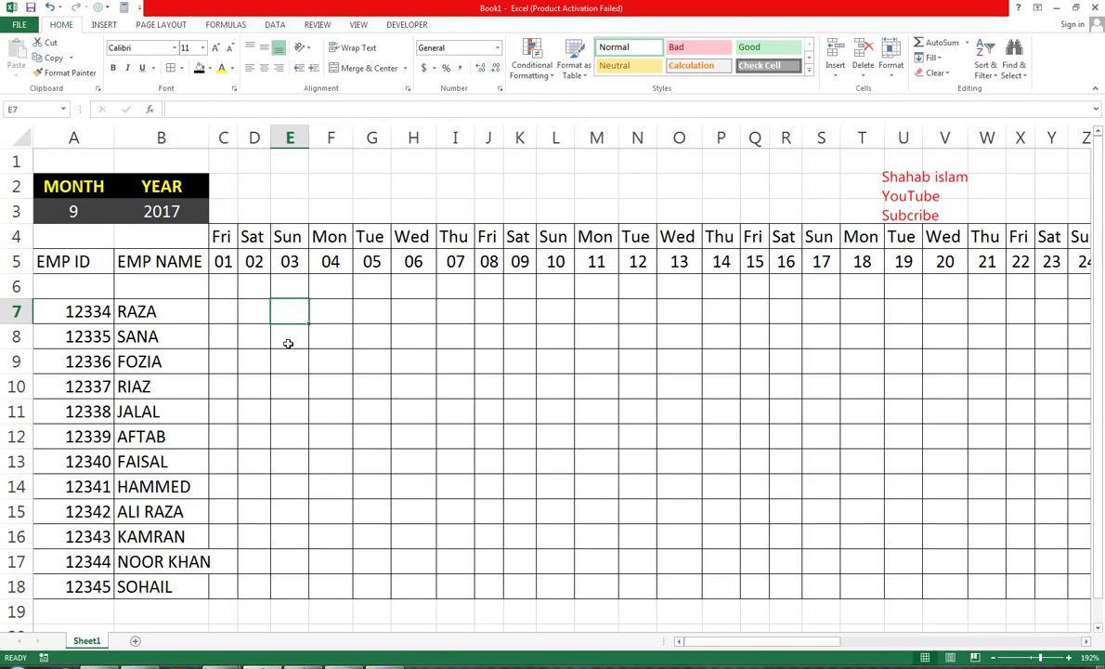
{"action": "left_click_drag", "start_coordinate": [11, 298], "coordinate": [11, 282]}
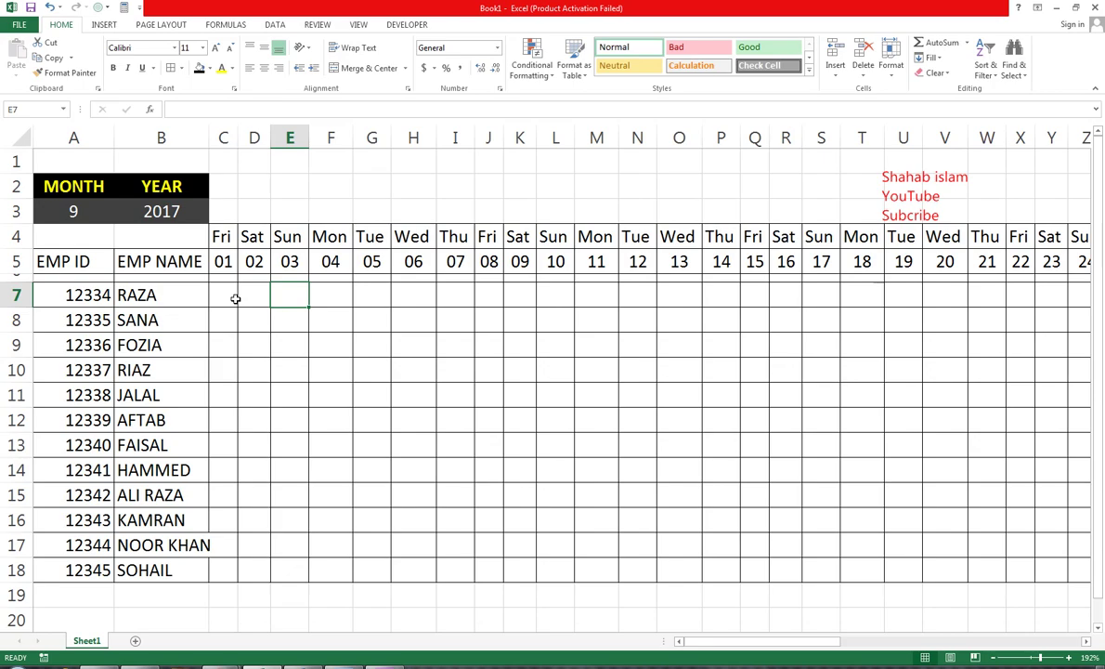
{"action": "left_click", "coordinate": [225, 296]}
{"action": "mouse_move", "coordinate": [221, 239]}
{"action": "left_mouse_down"}
{"action": "mouse_move", "coordinate": [1100, 570]}
{"action": "mouse_move", "coordinate": [764, 561]}
{"action": "left_mouse_up"}
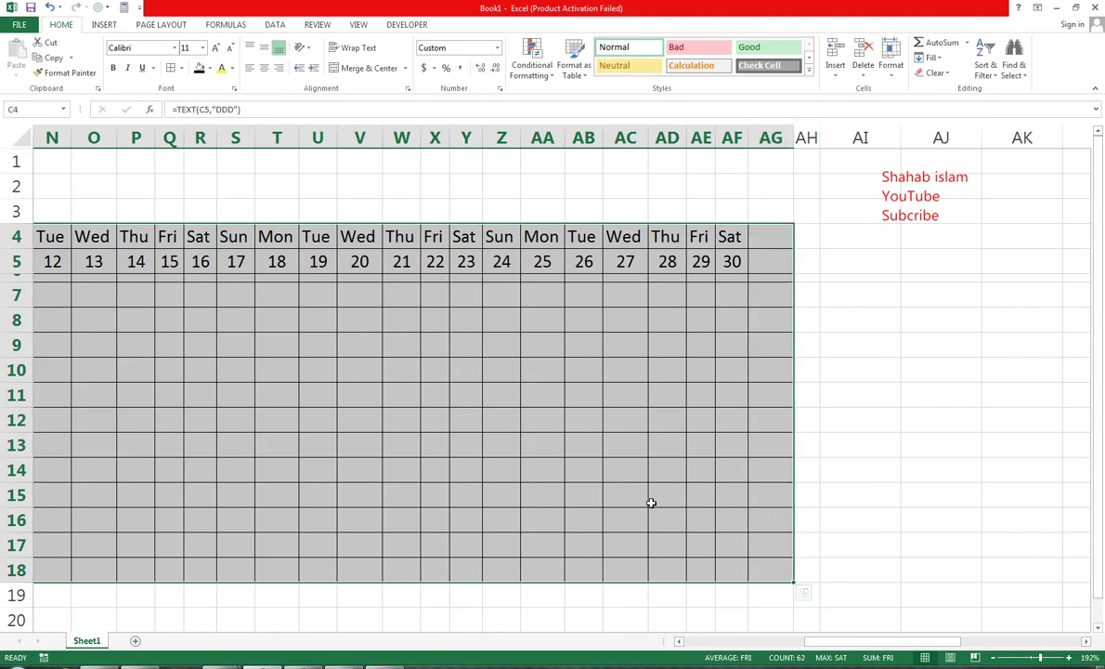
Create a new formula-based conditional formatting rule =C$4="SUN" for the grid.
{"action": "key", "text": "ctrl+q"}
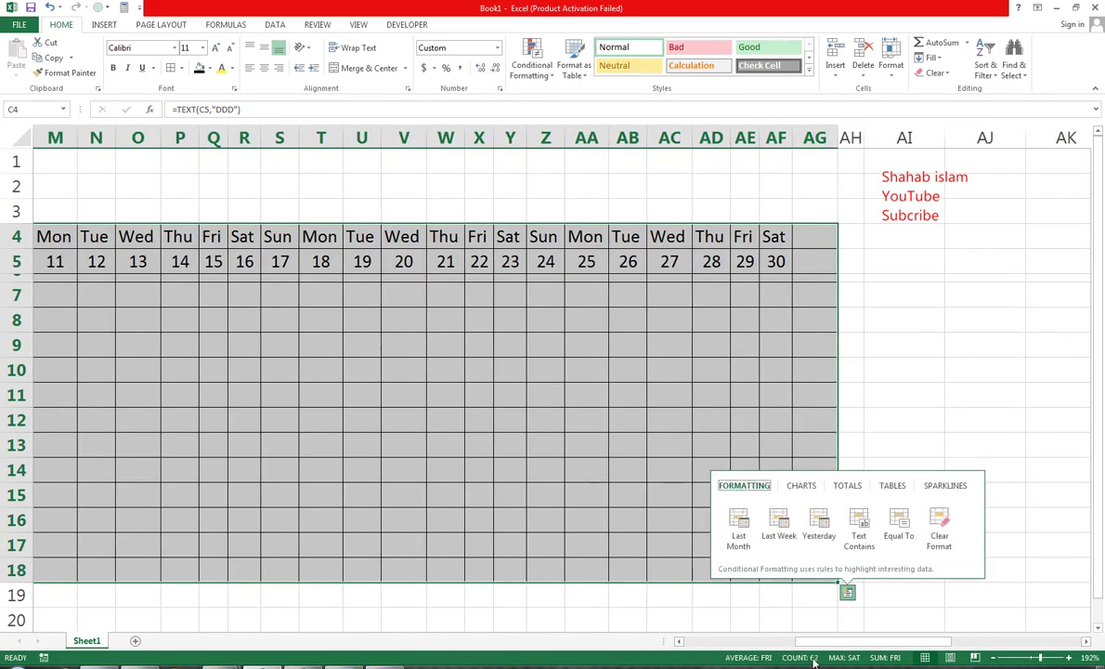
{"action": "left_click", "coordinate": [534, 65]}
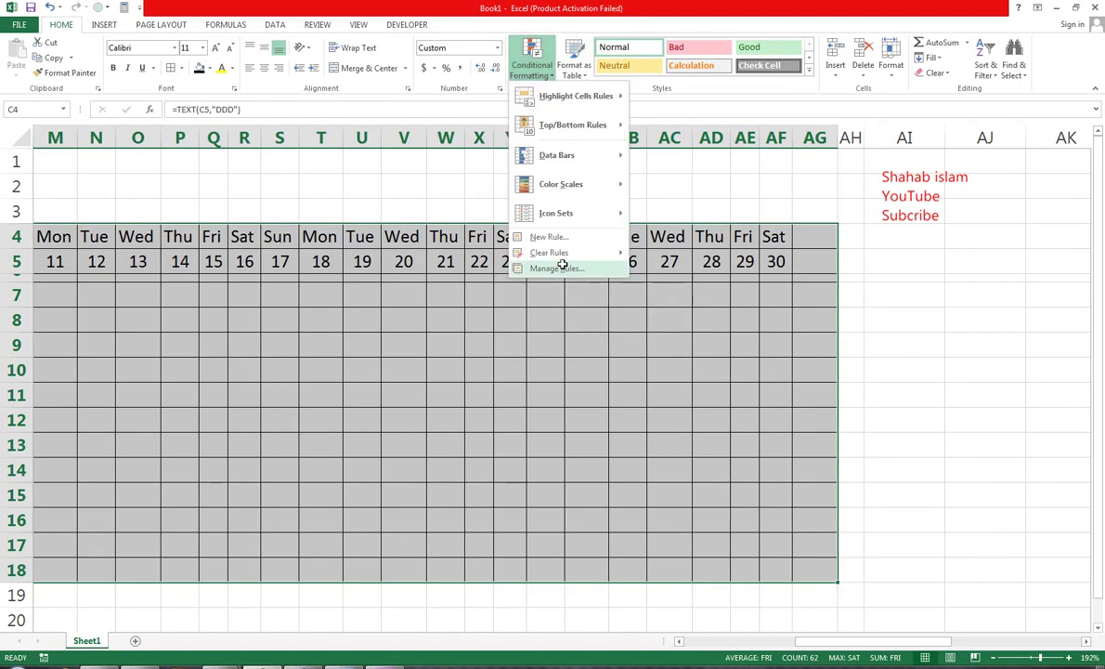
{"action": "left_click", "coordinate": [558, 269]}
{"action": "left_click", "coordinate": [522, 321]}
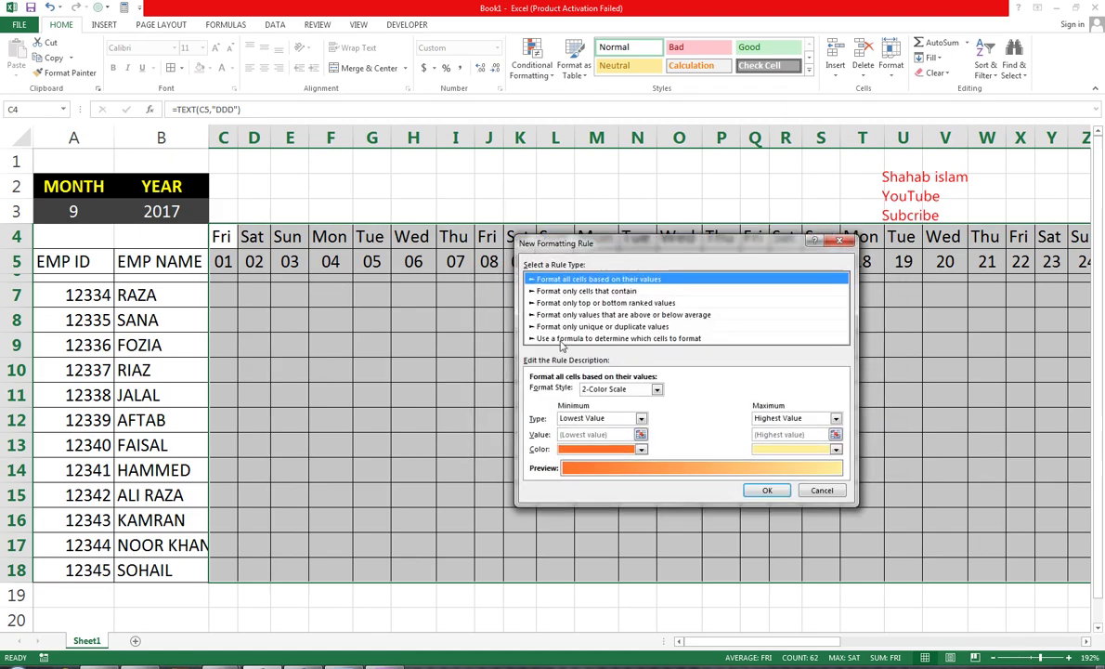
{"action": "left_click", "coordinate": [570, 340]}
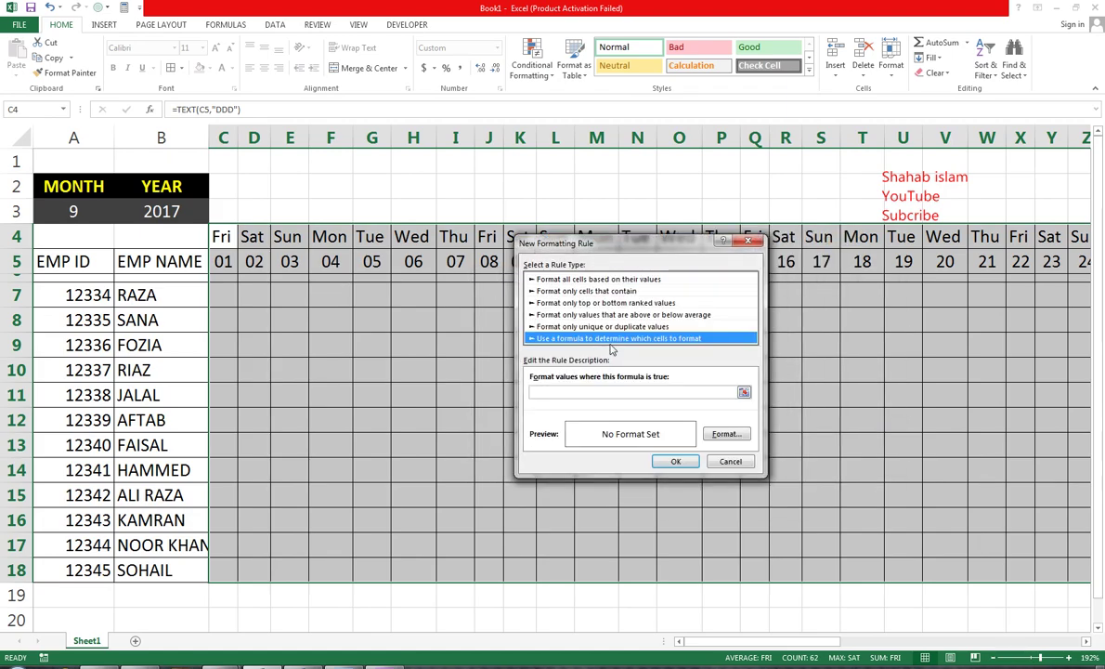
{"action": "left_click", "coordinate": [572, 394]}
{"action": "type", "text": "="}
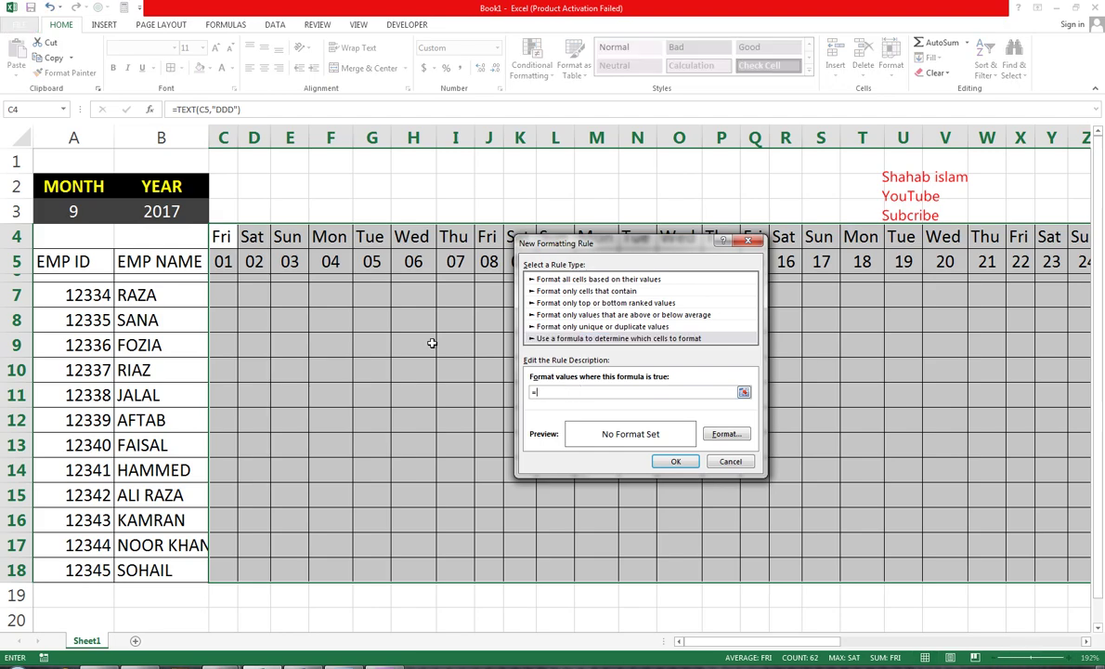
{"action": "left_click", "coordinate": [221, 236]}
{"action": "left_click", "coordinate": [541, 392]}
{"action": "key", "text": "BackSpace"}
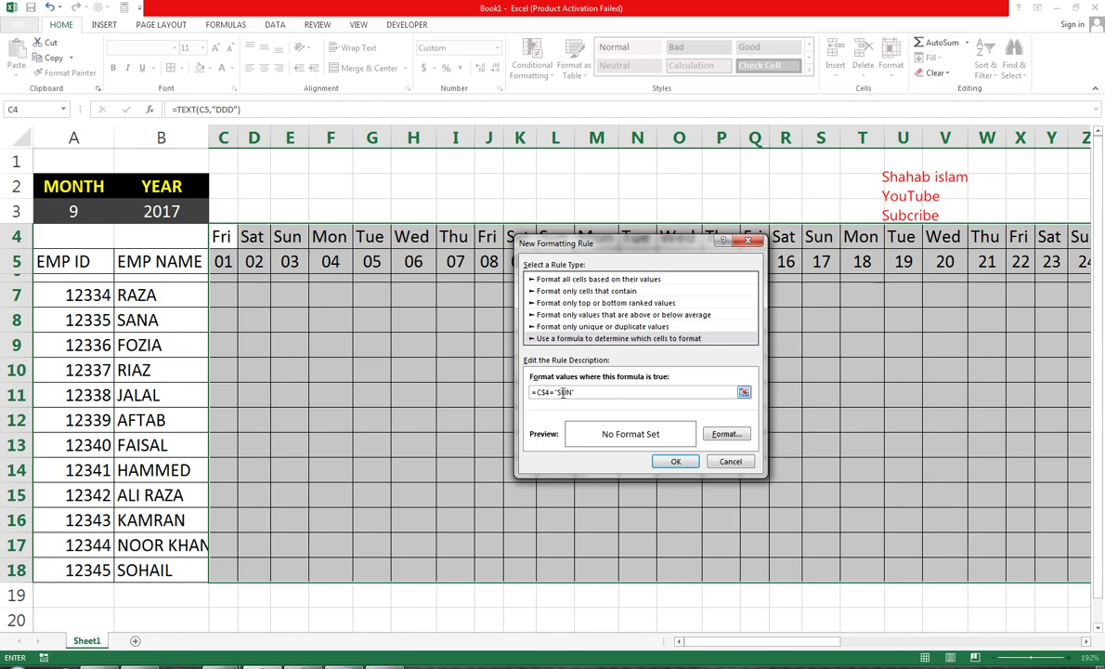
Give the Sunday rule a dark grey fill and apply it to C4:AG18.
{"action": "left_click", "coordinate": [724, 433]}
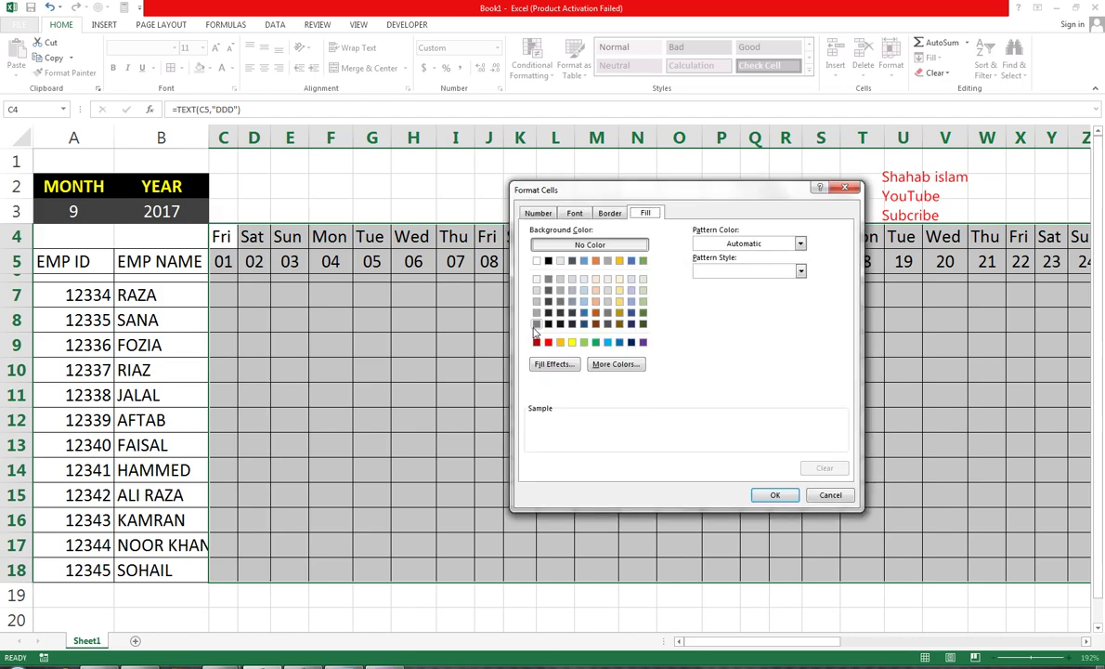
{"action": "left_click", "coordinate": [608, 312]}
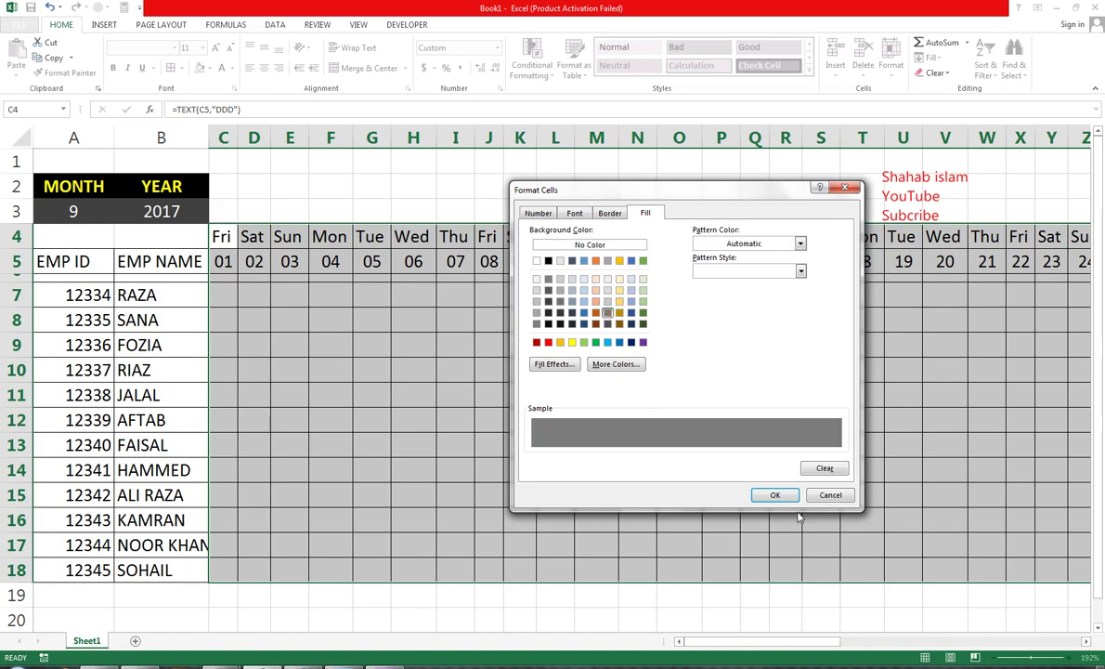
{"action": "left_click", "coordinate": [776, 496]}
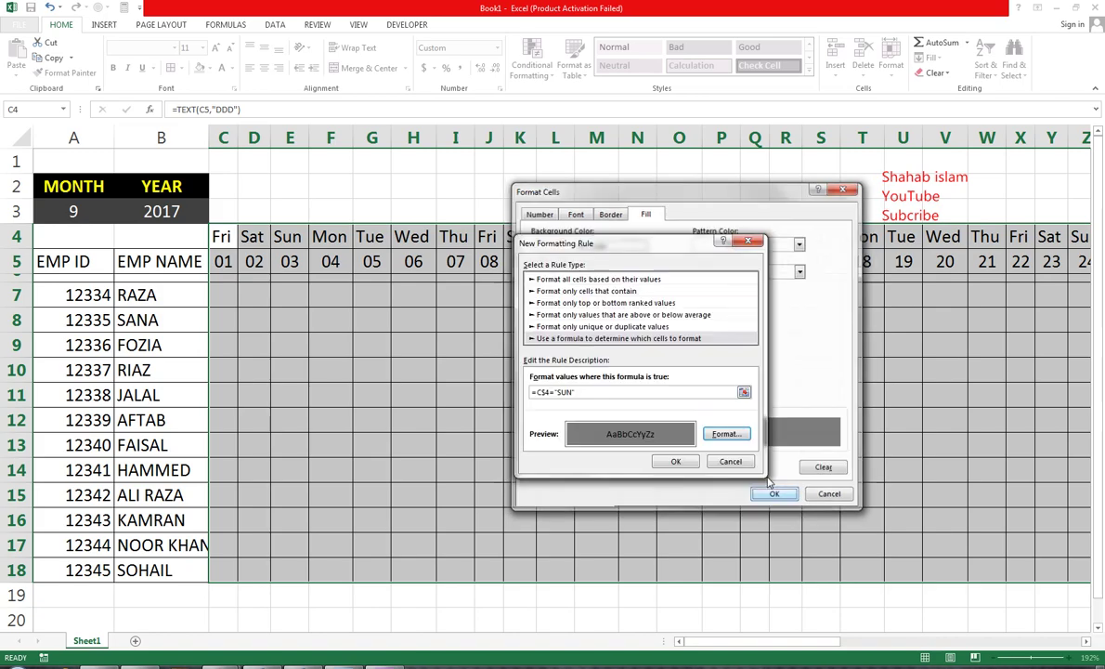
{"action": "left_click", "coordinate": [675, 461]}
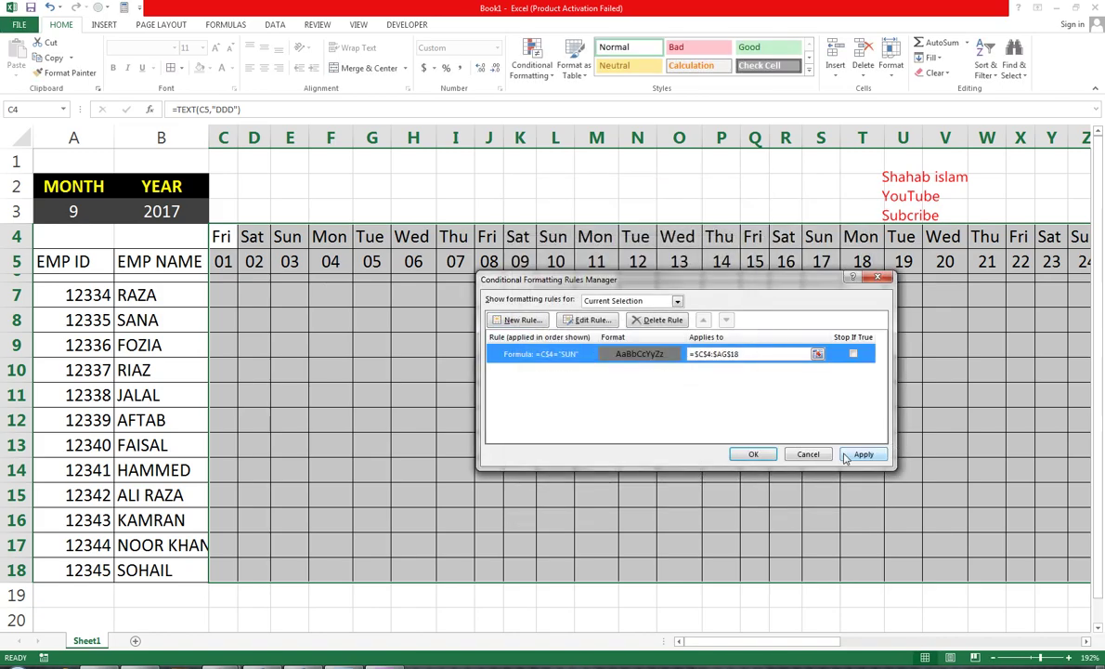
{"action": "left_click", "coordinate": [859, 454]}
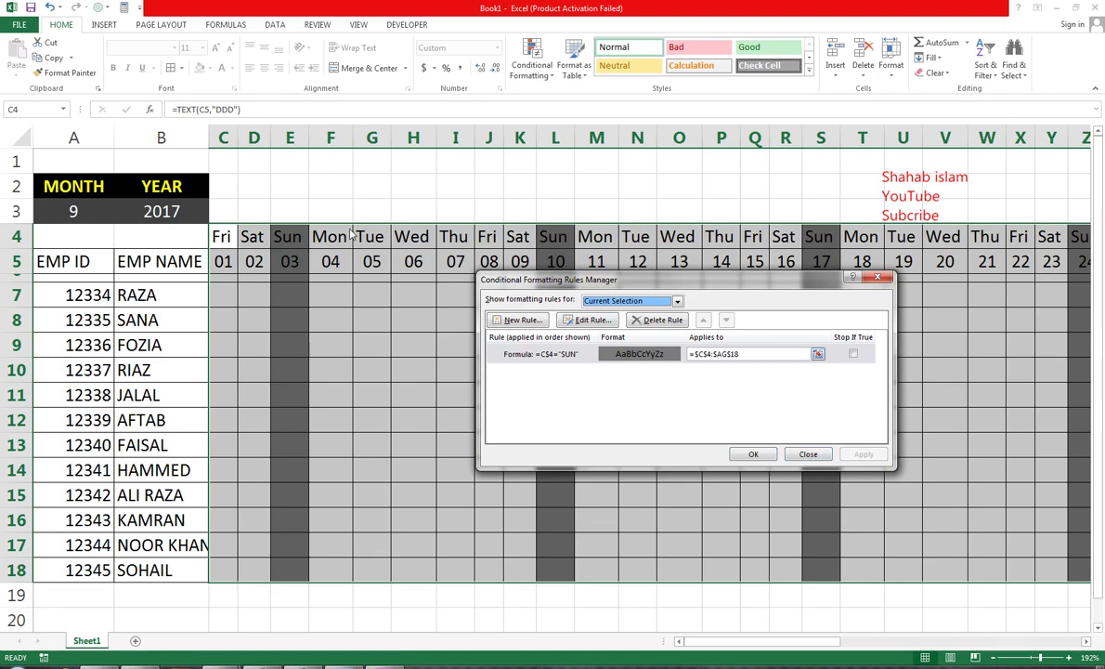
Set the month in A3 to 5 so Sunday shading shifts to 07, 14 and 21.
{"action": "left_click", "coordinate": [760, 454]}
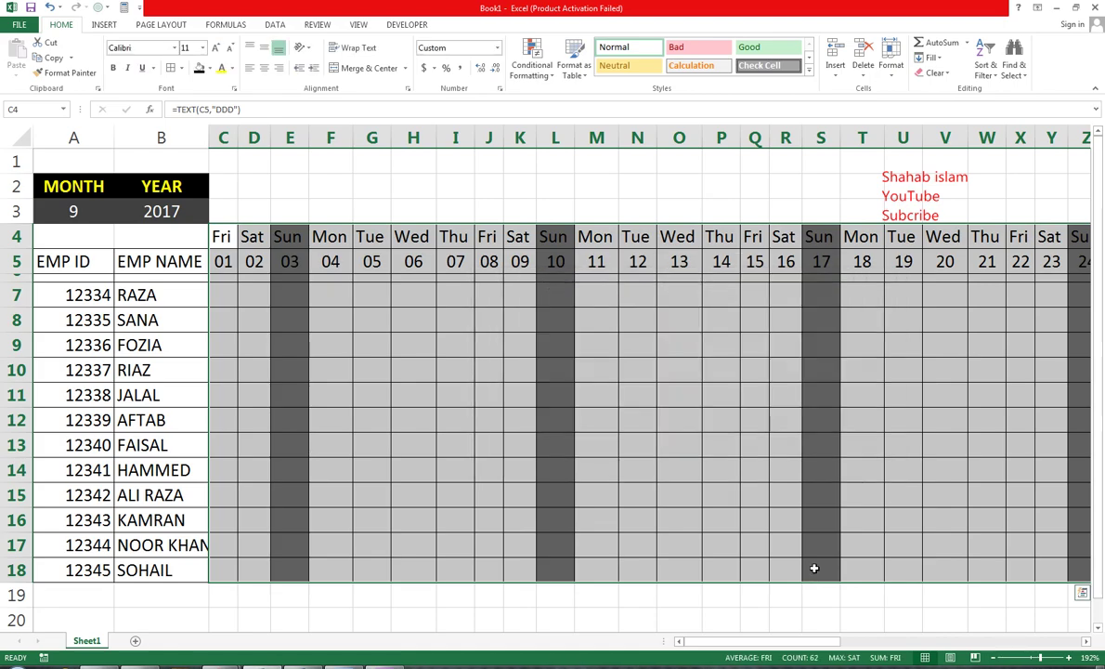
{"action": "left_click", "coordinate": [110, 213]}
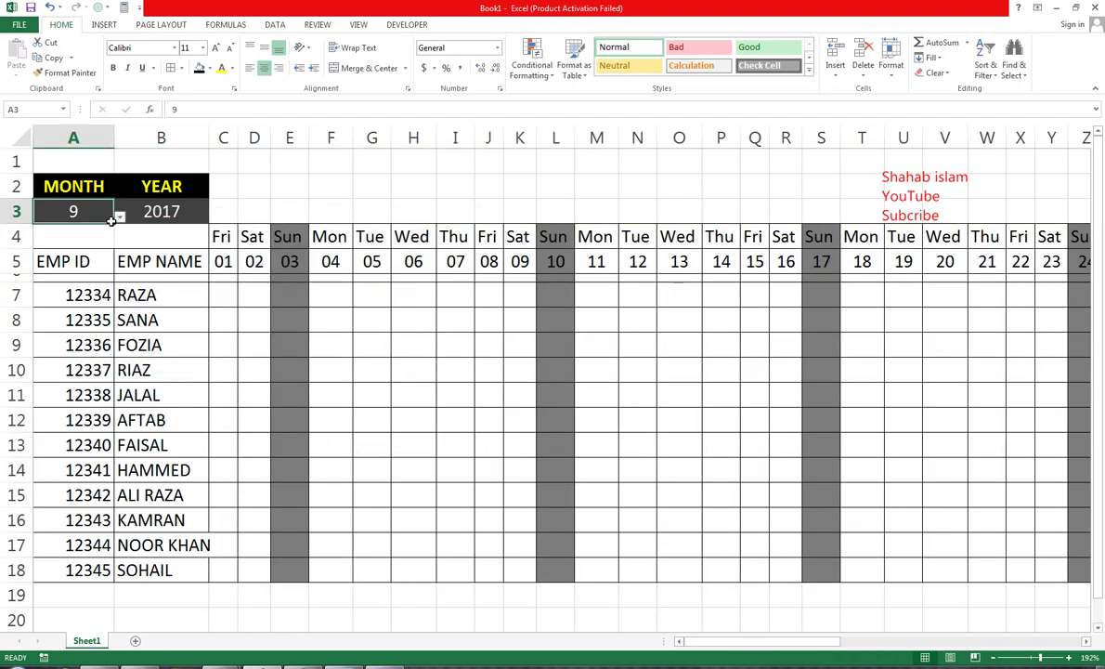
{"action": "left_click", "coordinate": [118, 217]}
{"action": "left_click", "coordinate": [101, 237]}
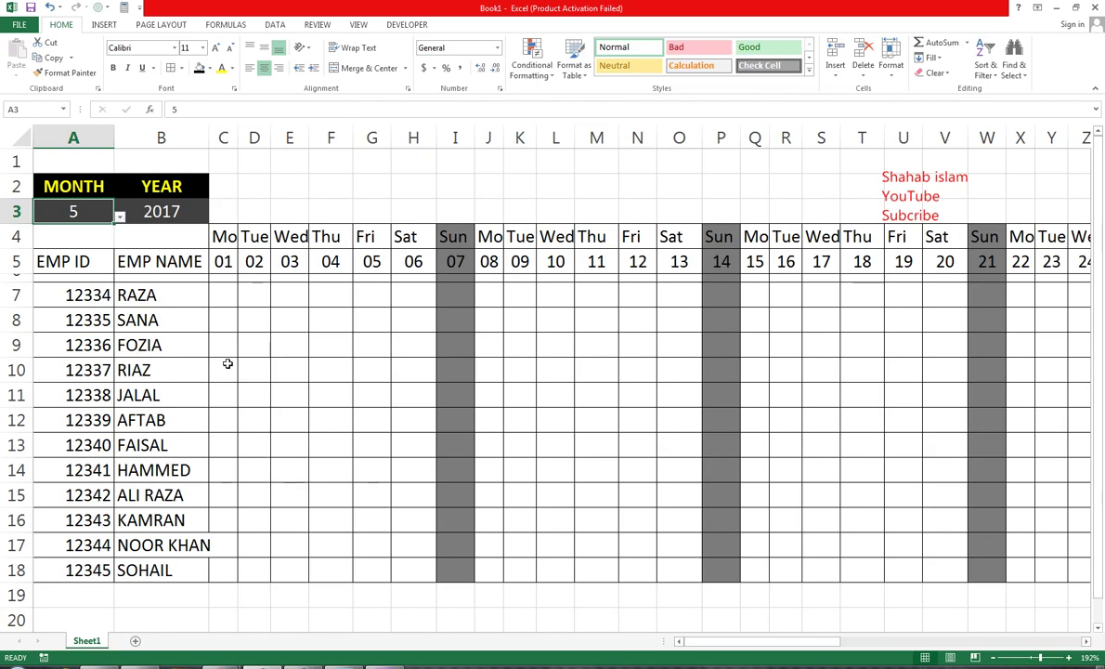
{"action": "left_click", "coordinate": [219, 236]}
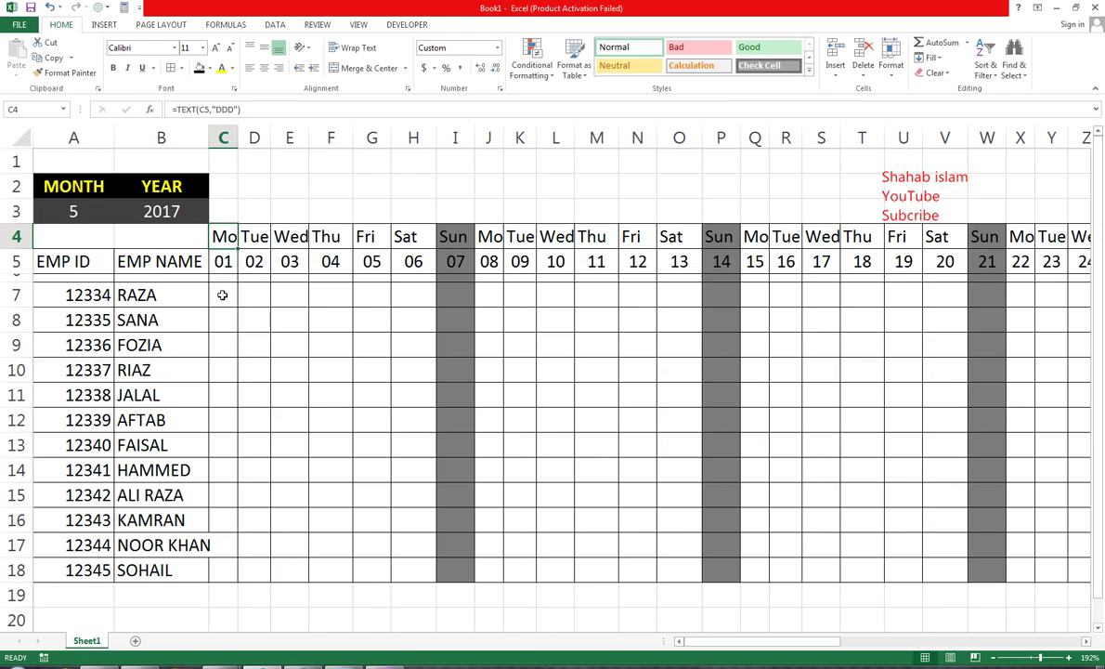
Select attendance cells C7:AG18 and open Data Validation.
{"action": "left_click_drag", "start_coordinate": [222, 294], "coordinate": [552, 570]}
{"action": "left_click", "coordinate": [275, 24]}
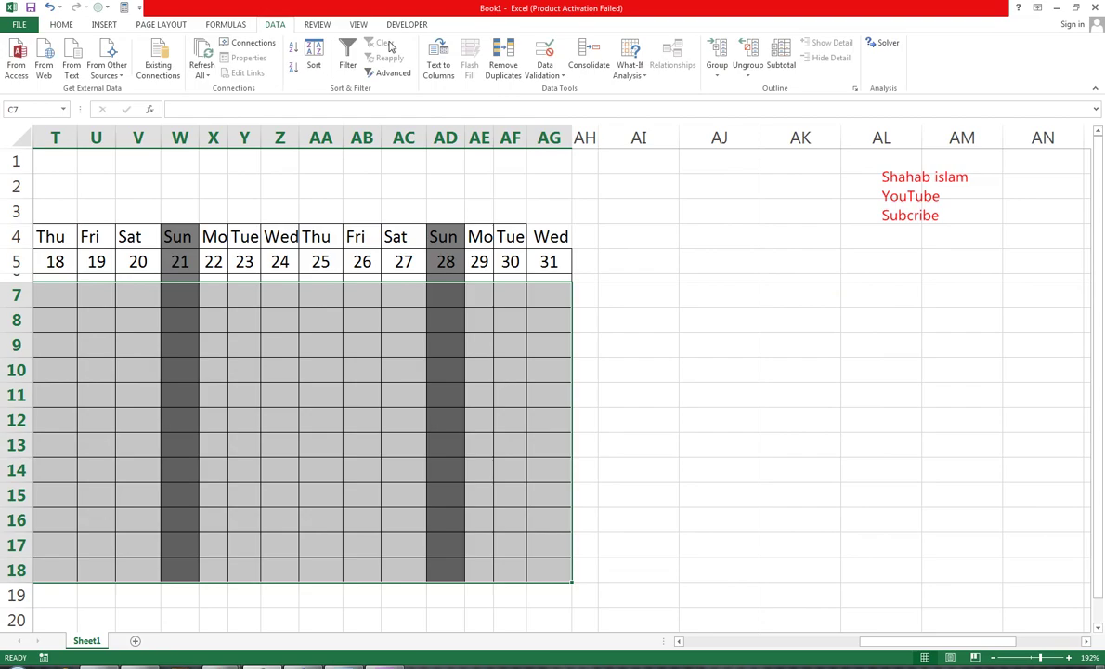
{"action": "left_click", "coordinate": [573, 72]}
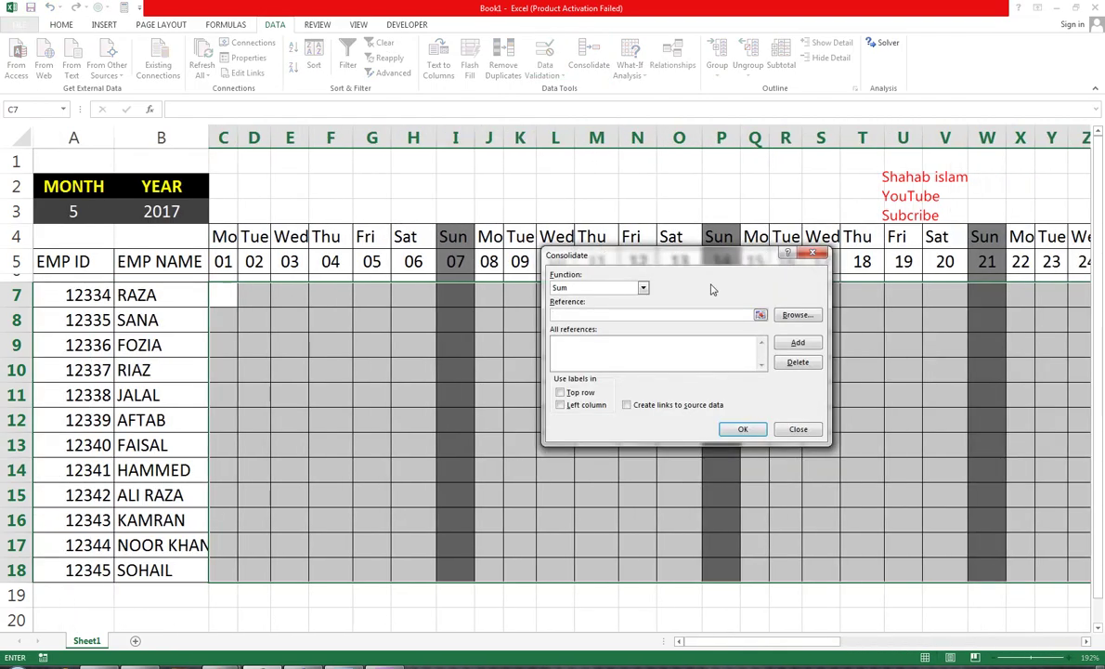
{"action": "key", "text": "Escape"}
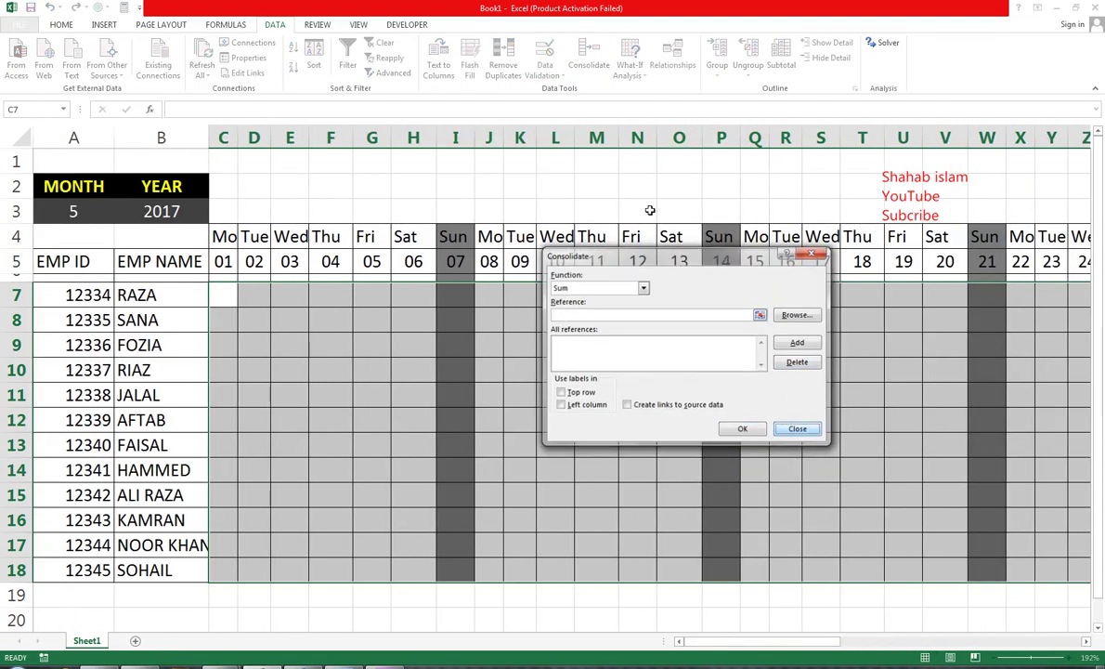
{"action": "left_click", "coordinate": [545, 74]}
{"action": "left_click", "coordinate": [573, 89]}
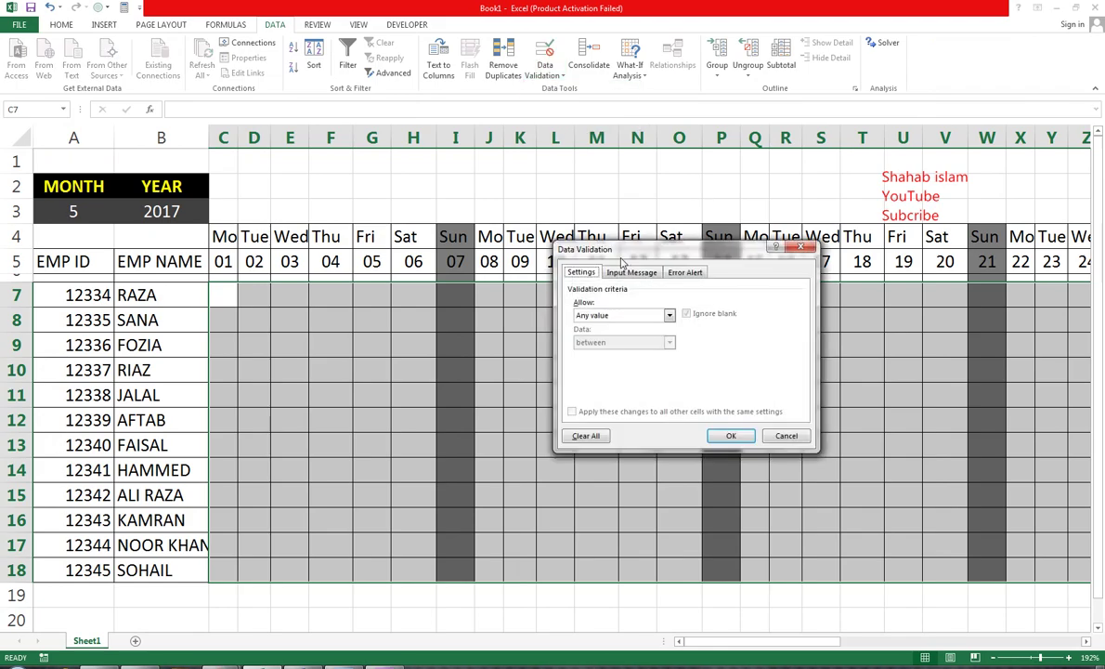
Set validation to allow a List and start entering the source choices P,A.
{"action": "left_click", "coordinate": [648, 314]}
{"action": "left_click", "coordinate": [604, 348]}
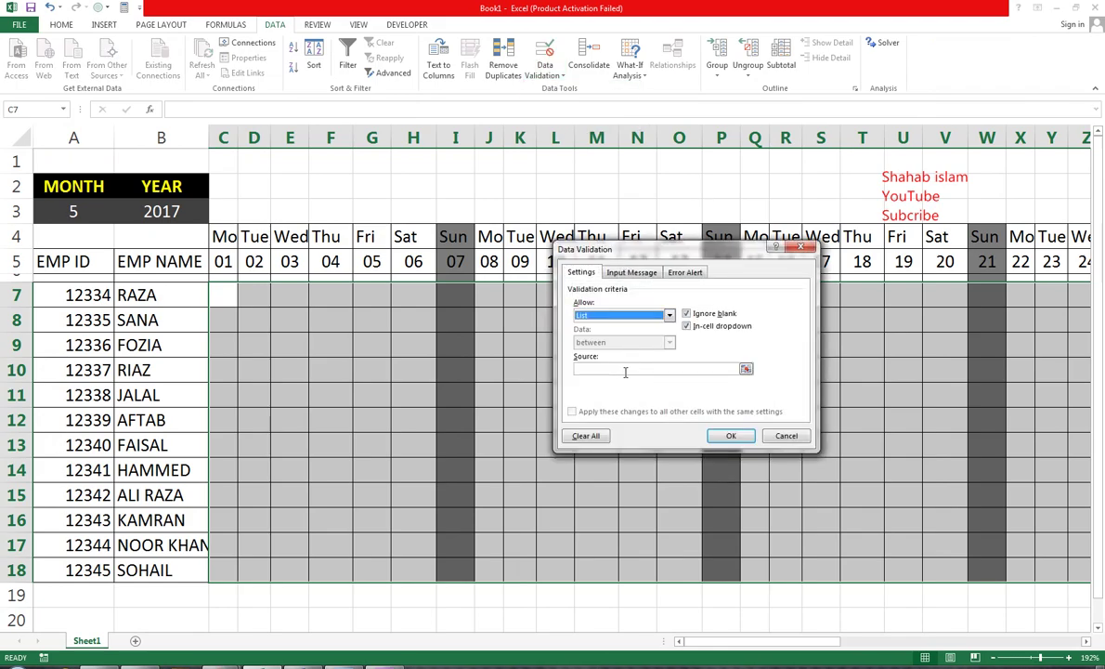
{"action": "left_click", "coordinate": [623, 370]}
{"action": "type", "text": "P,A"}
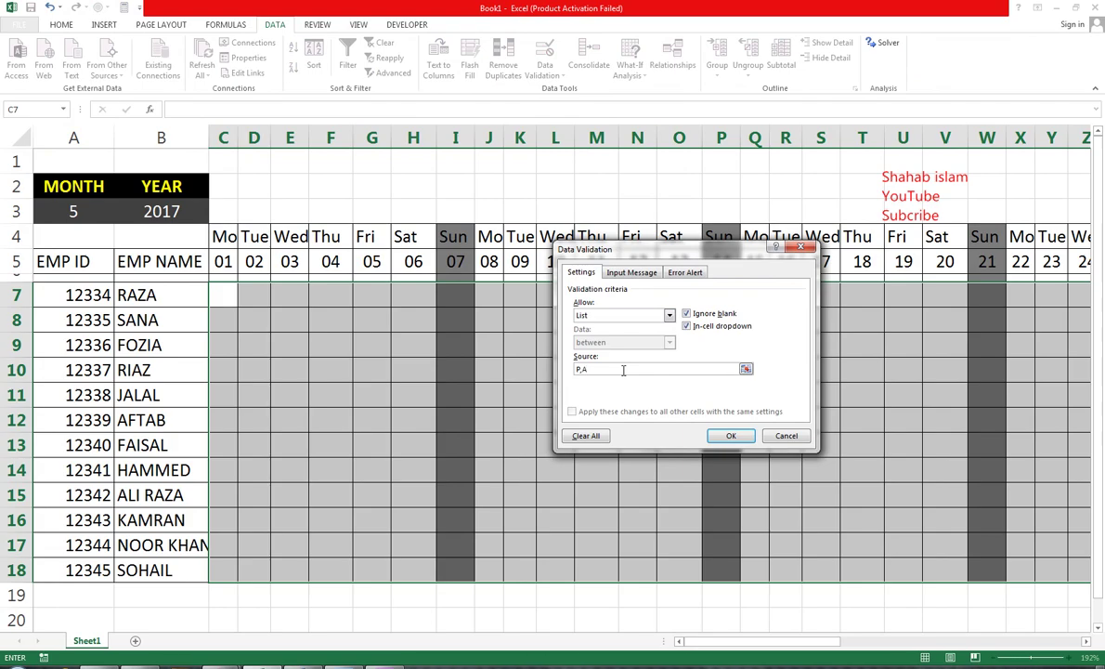
{"action": "key", "text": "BackSpace"}
{"action": "type", "text": "MY FIRST SHORCUT KEY,"}
{"action": "key", "text": "BackSpace"}
{"action": "key", "text": "BackSpace"}
{"action": "key", "text": "BackSpace"}
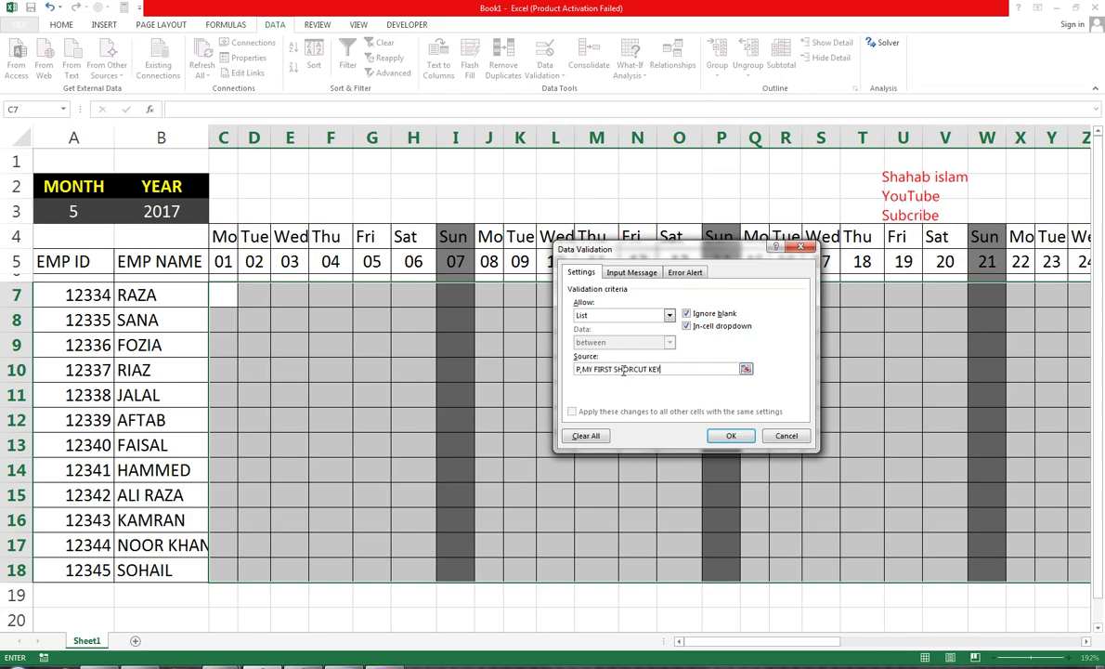
{"action": "key", "text": "BackSpace"}
{"action": "key", "text": "BackSpace"}
{"action": "key", "text": "BackSpace"}
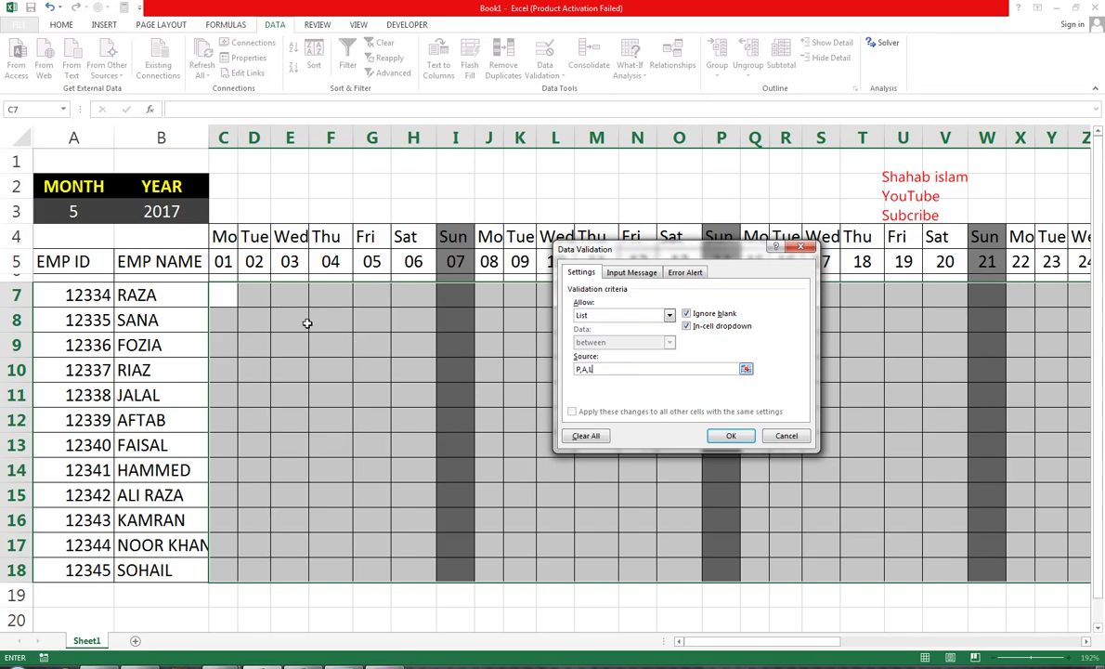
Confirm the P/A/L choice list and mark the first employee present (P) on day 01.
{"action": "left_click", "coordinate": [731, 435]}
{"action": "key", "text": "Down"}
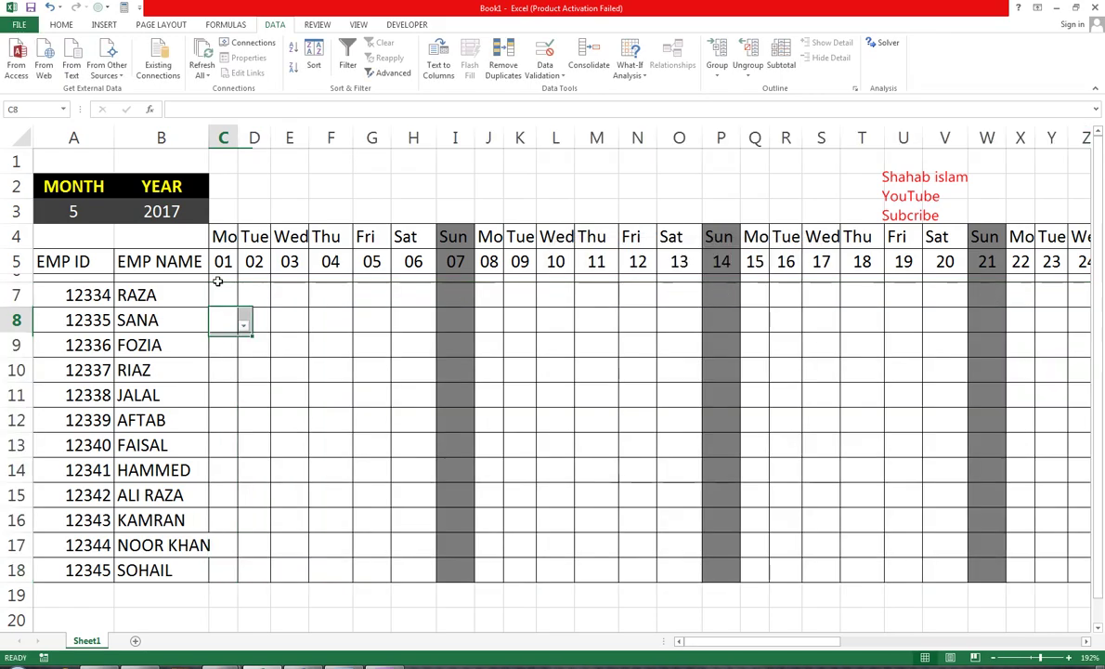
{"action": "left_click", "coordinate": [226, 295]}
{"action": "left_click", "coordinate": [244, 300]}
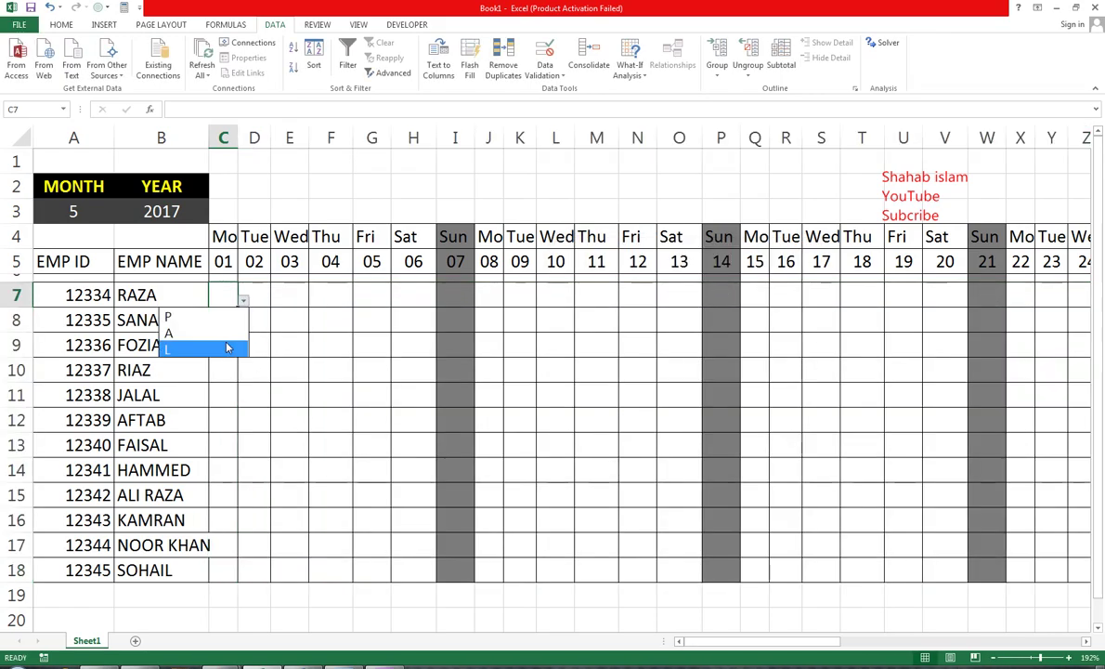
{"action": "left_click", "coordinate": [217, 317]}
Mark the first employee P on days 03 and 06, then select the grid C7:AG18.
{"action": "left_click", "coordinate": [293, 297]}
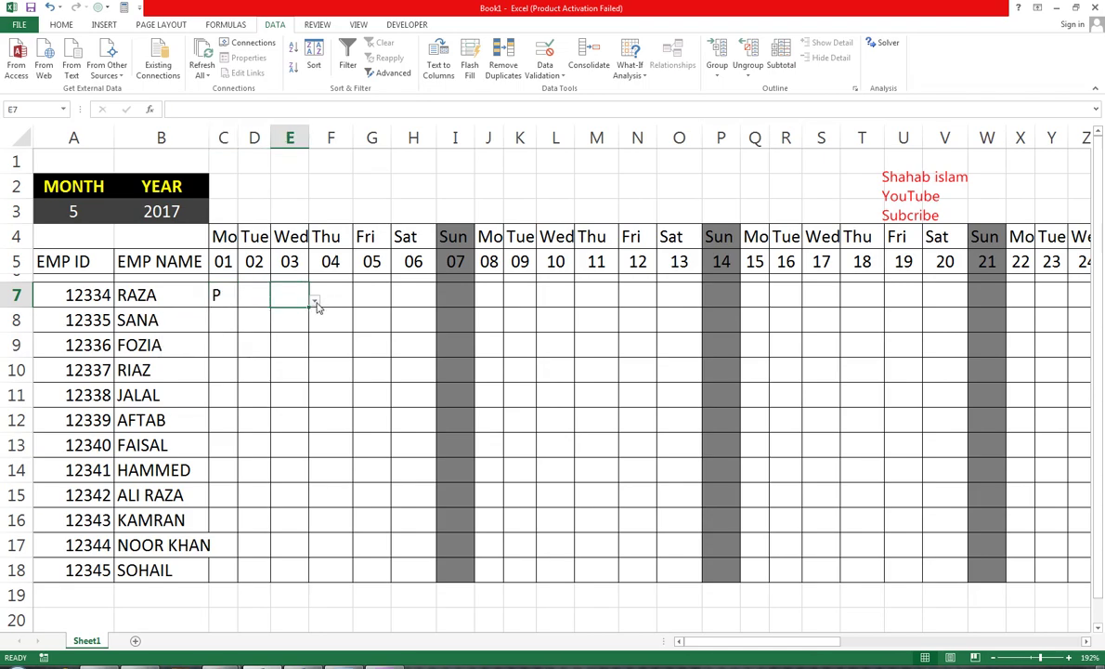
{"action": "left_click", "coordinate": [316, 304]}
{"action": "left_click", "coordinate": [278, 313]}
{"action": "left_click", "coordinate": [414, 295]}
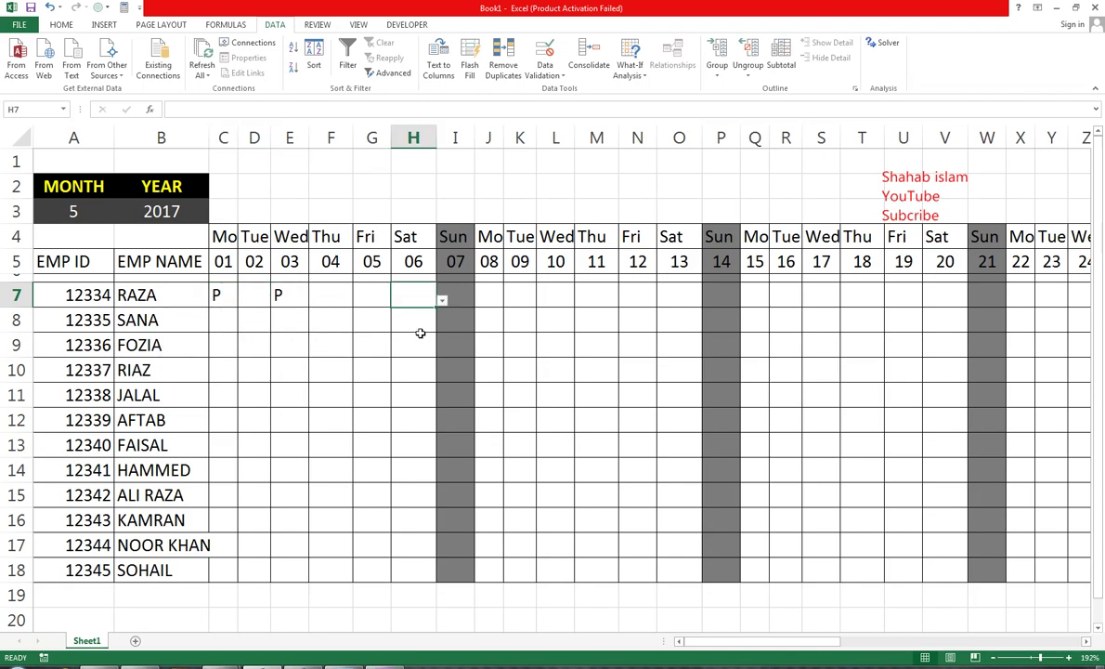
{"action": "left_click", "coordinate": [442, 301]}
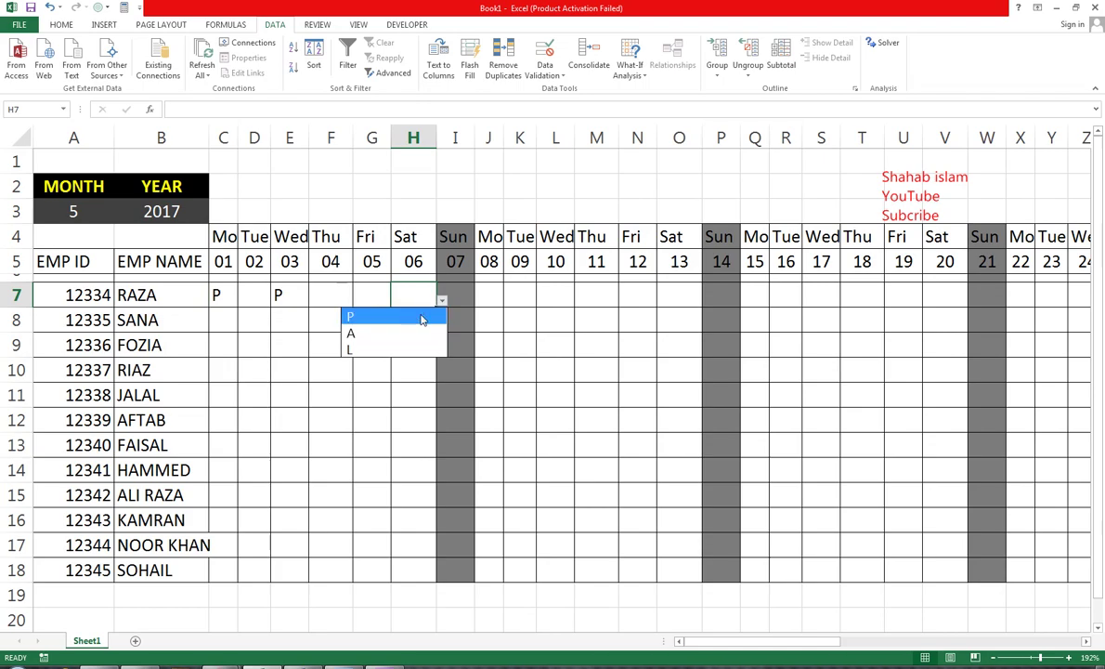
{"action": "left_click", "coordinate": [409, 314]}
{"action": "left_click_drag", "start_coordinate": [223, 296], "coordinate": [1037, 581]}
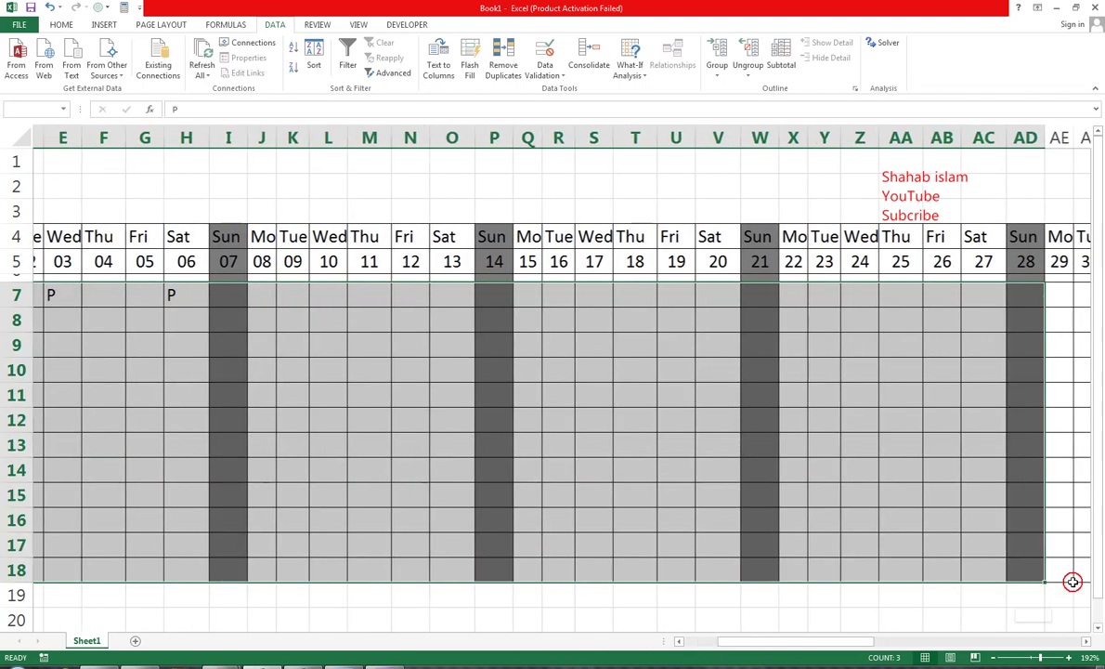
Replace all blank cells in C7:AG18 with P, making 369 replacements.
{"action": "key", "text": "ctrl+f"}
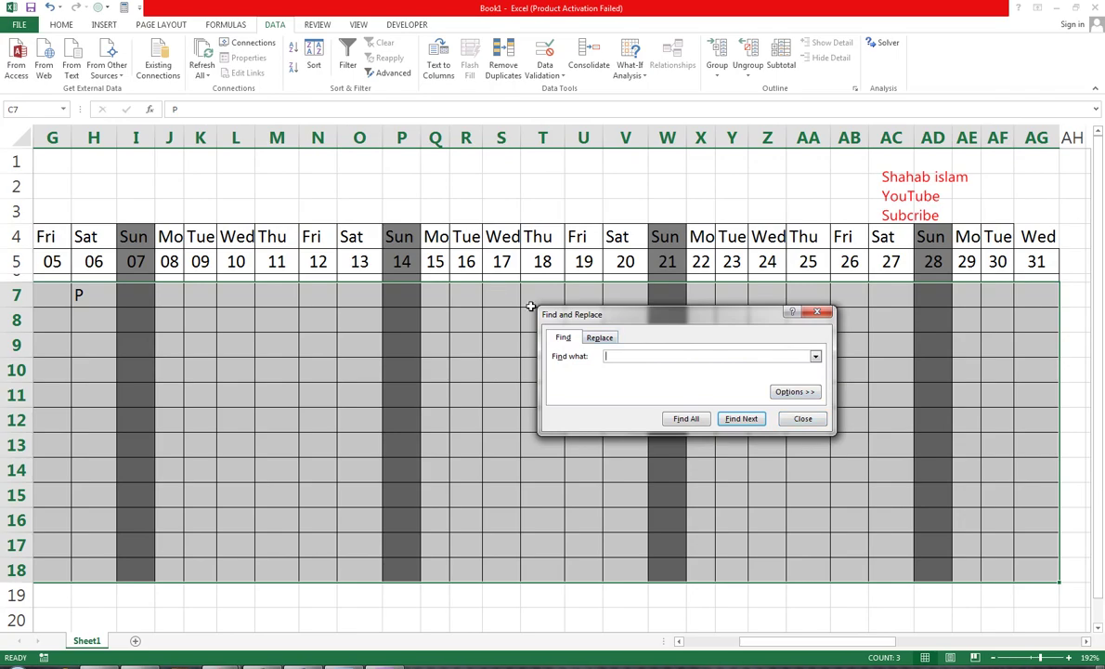
{"action": "left_click", "coordinate": [599, 338]}
{"action": "type", "text": "P"}
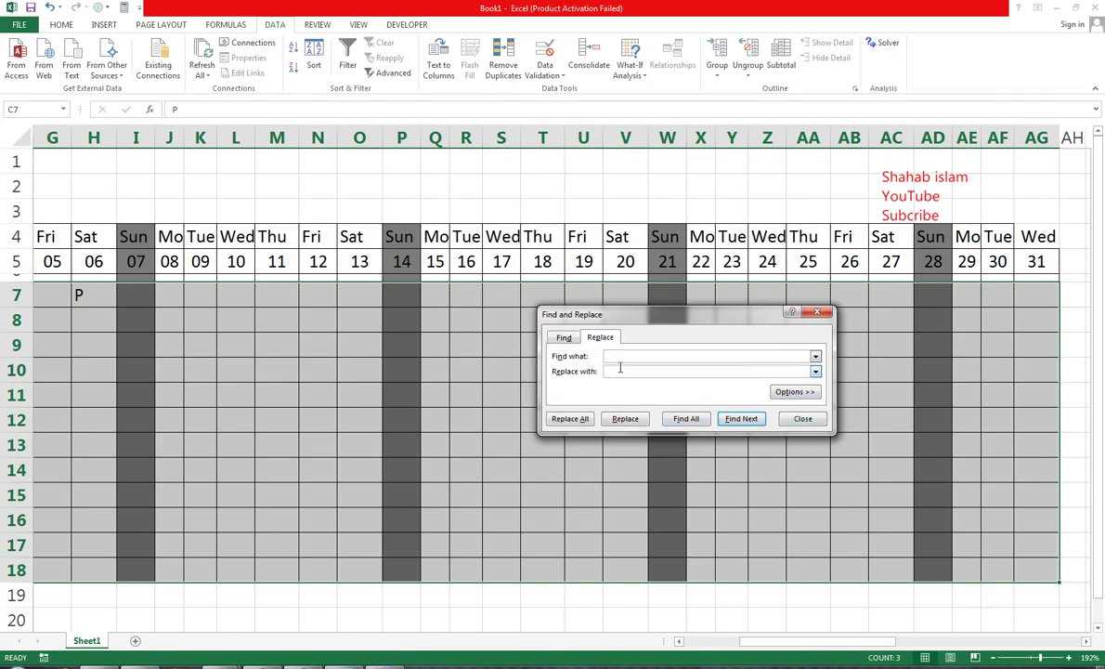
{"action": "left_click", "coordinate": [578, 417]}
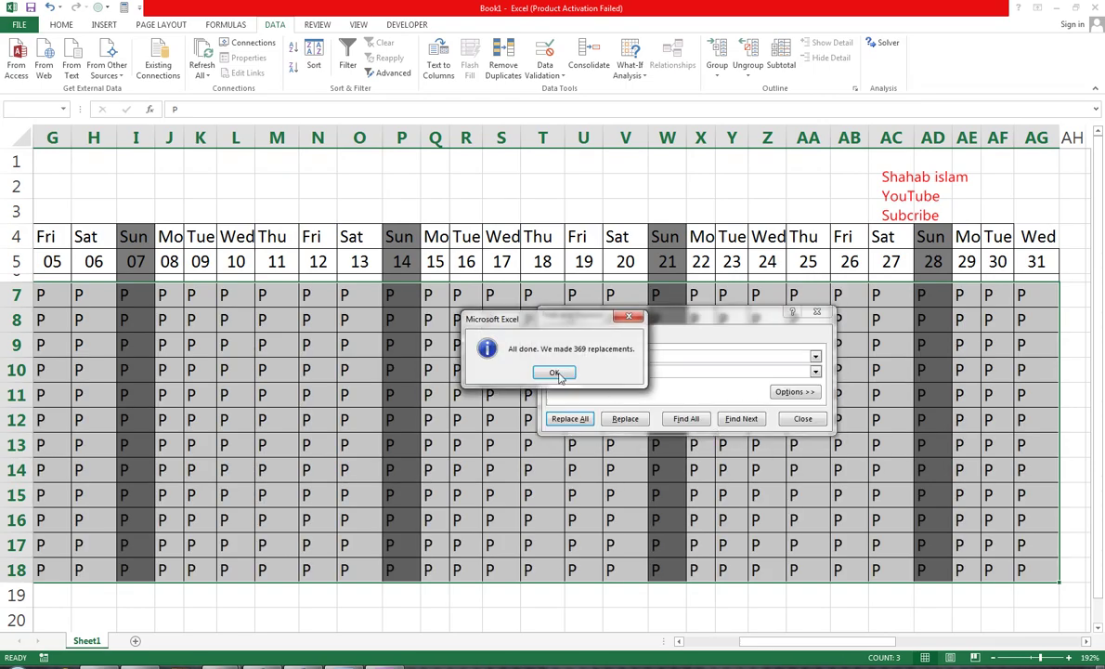
{"action": "left_click", "coordinate": [555, 372]}
{"action": "left_click", "coordinate": [797, 419]}
Set Z12, T15 and M17 to L for leave on days 24, 18 and 11.
{"action": "left_click", "coordinate": [760, 421]}
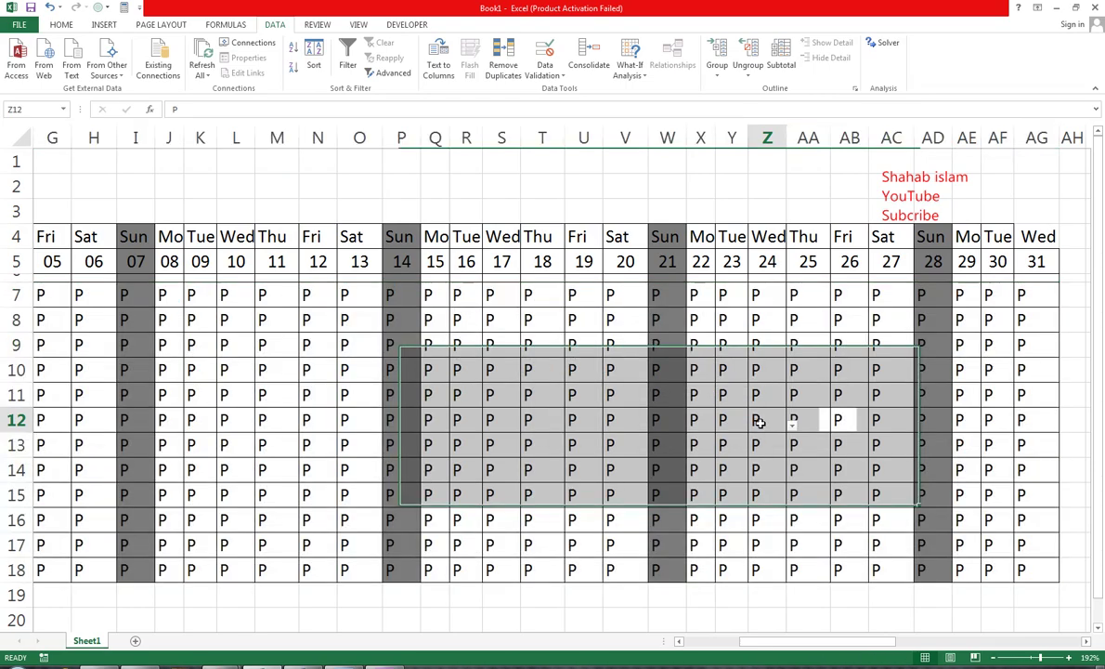
{"action": "left_click", "coordinate": [792, 424]}
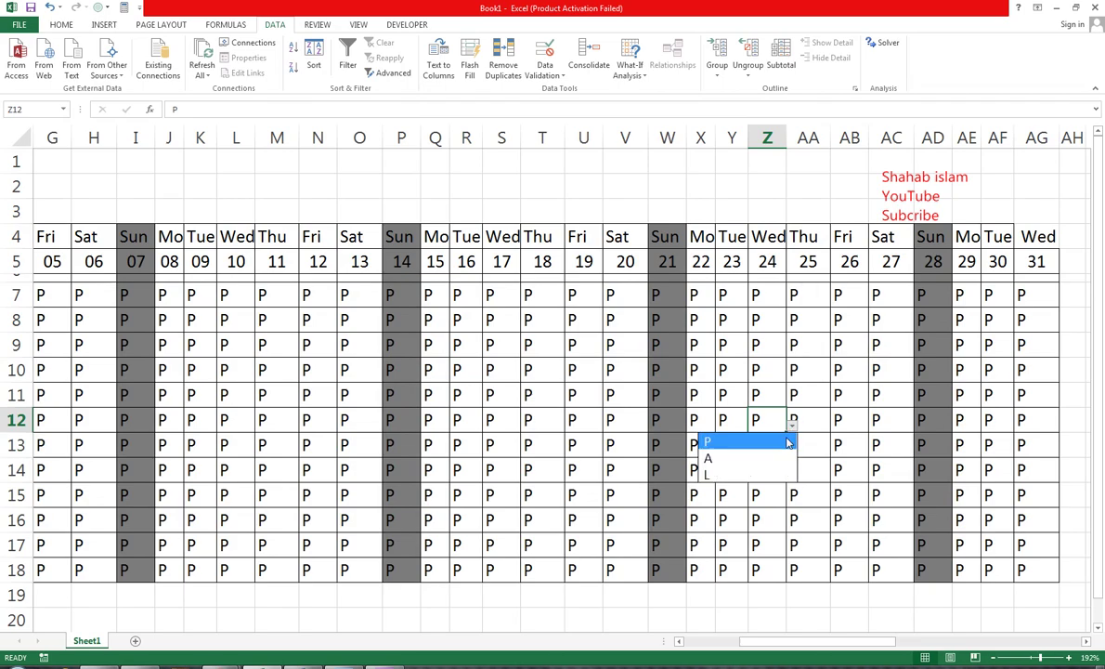
{"action": "left_click", "coordinate": [749, 475]}
{"action": "left_click", "coordinate": [537, 495]}
{"action": "left_click", "coordinate": [571, 501]}
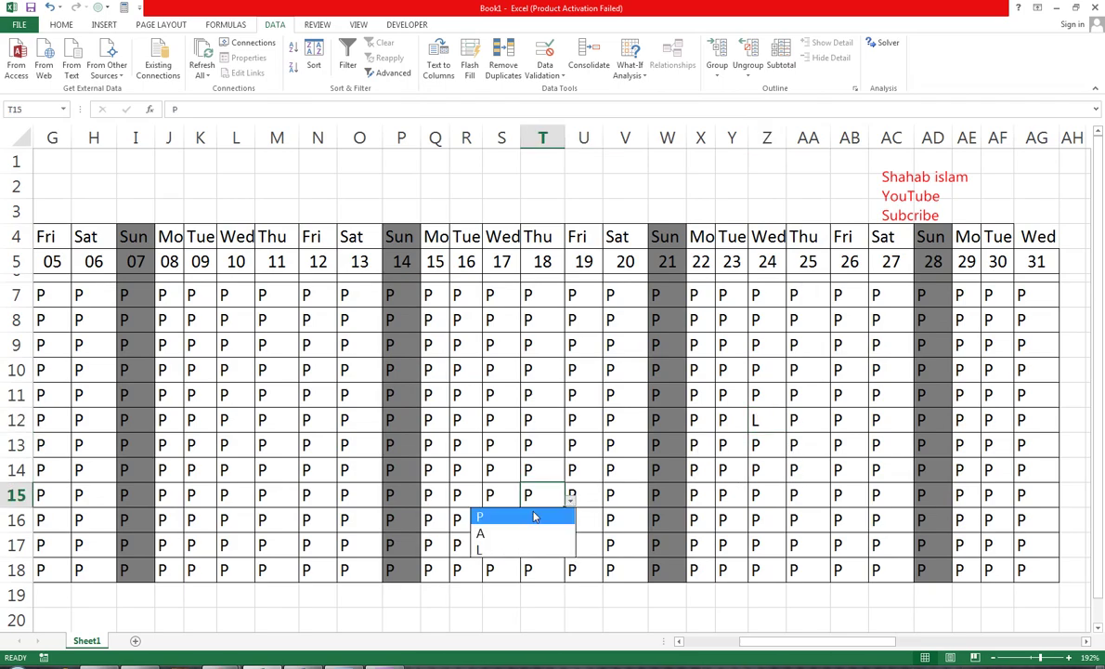
{"action": "left_click", "coordinate": [526, 541]}
{"action": "left_click", "coordinate": [295, 545]}
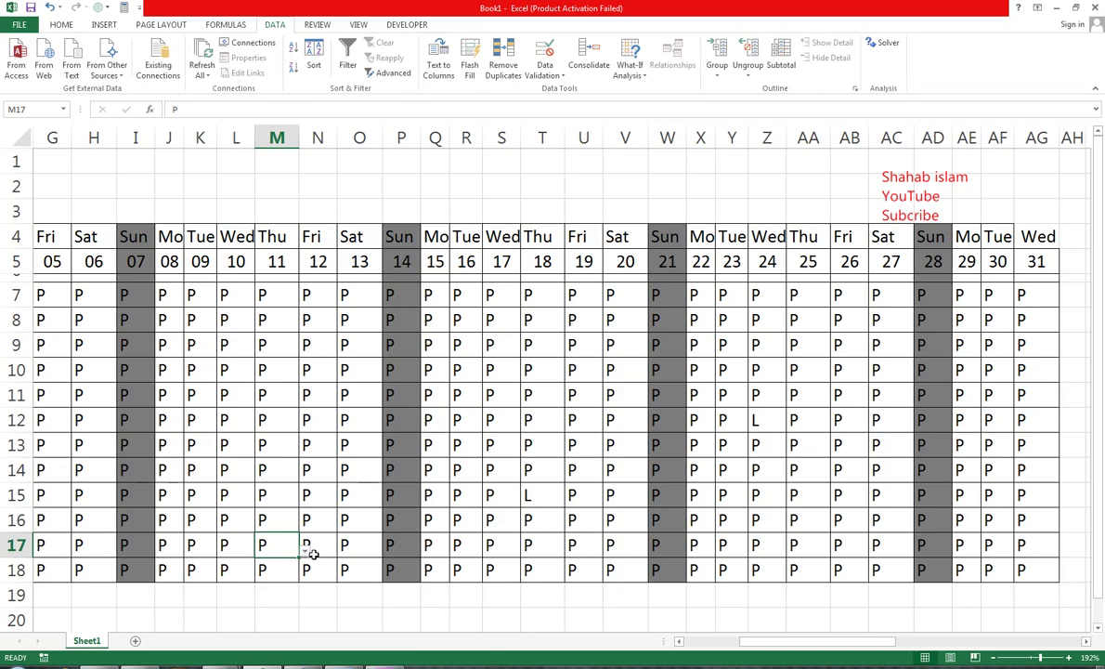
{"action": "left_click", "coordinate": [302, 552]}
{"action": "left_click", "coordinate": [271, 599]}
Set G9 to A for absent on day 05, then select the day 07 Sunday cells.
{"action": "left_click", "coordinate": [46, 345]}
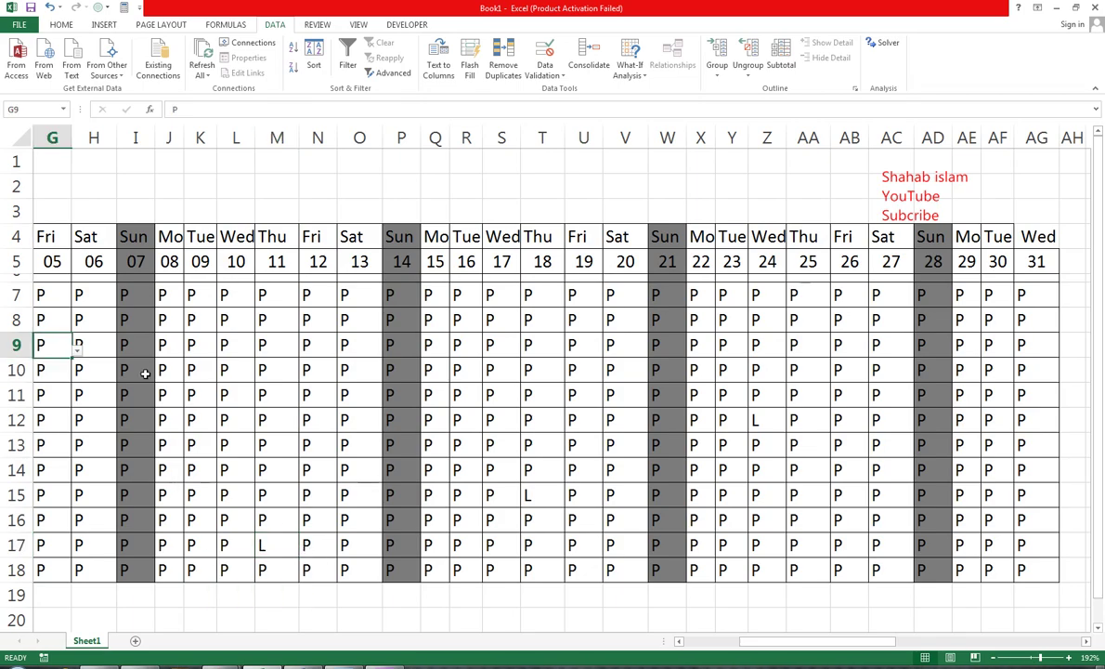
{"action": "left_click", "coordinate": [78, 350]}
{"action": "left_click", "coordinate": [49, 384]}
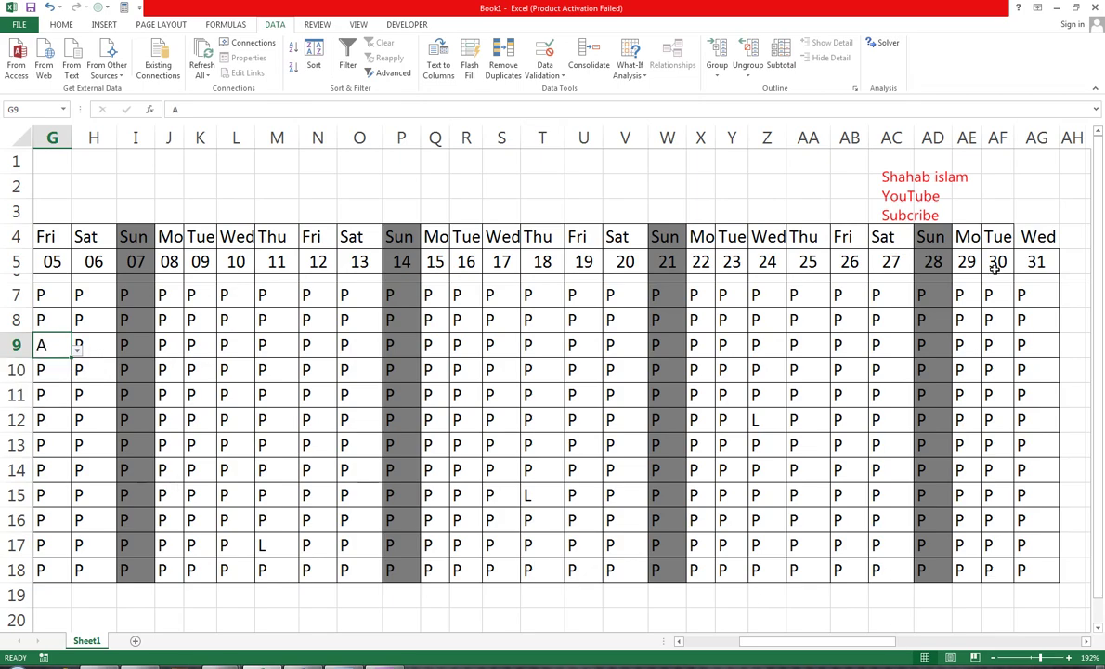
{"action": "left_click_drag", "start_coordinate": [876, 641], "coordinate": [755, 657]}
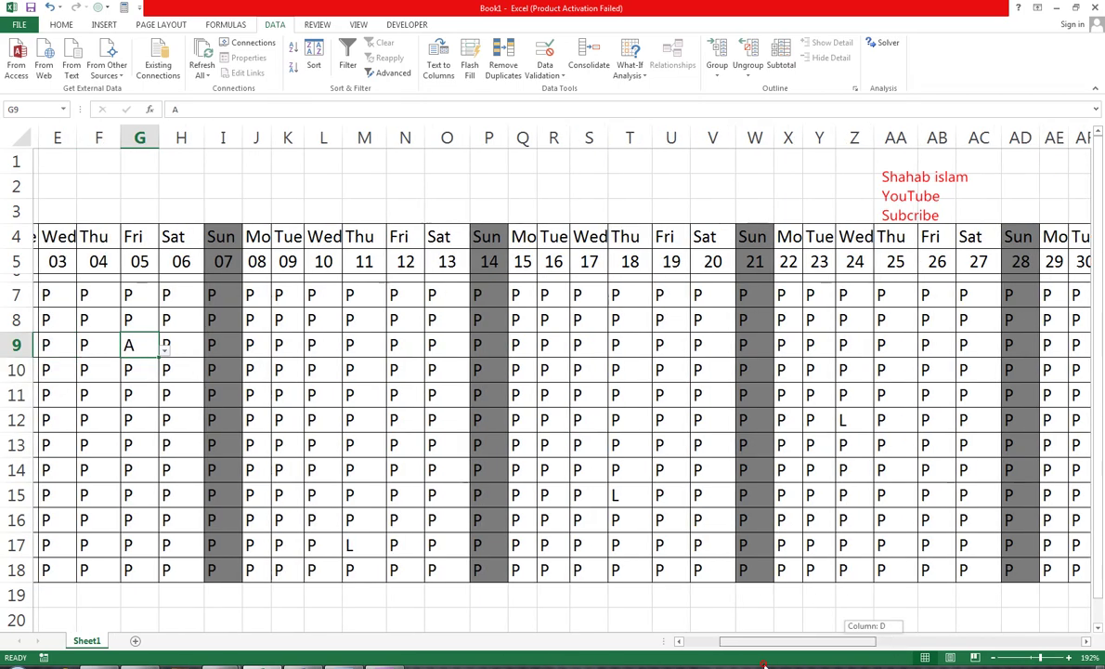
{"action": "left_click_drag", "start_coordinate": [445, 294], "coordinate": [463, 556]}
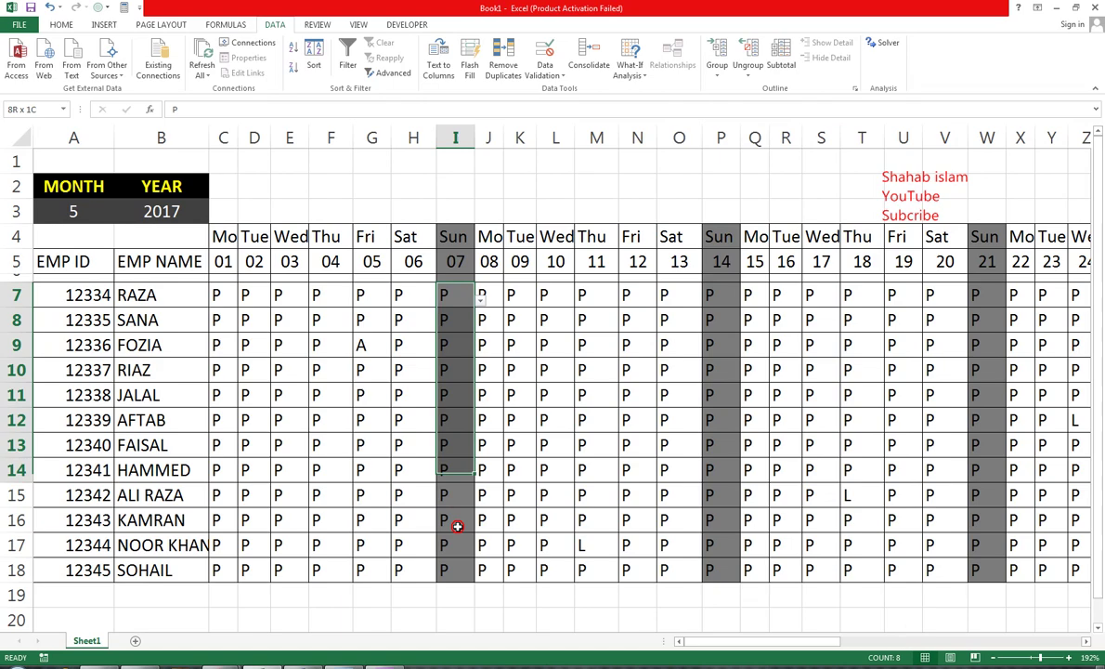
Delete the marks in I7:I18, P7:P18, W7:W18 and AD7:AD18, then reselect C7:AG18.
{"action": "key", "text": "Delete"}
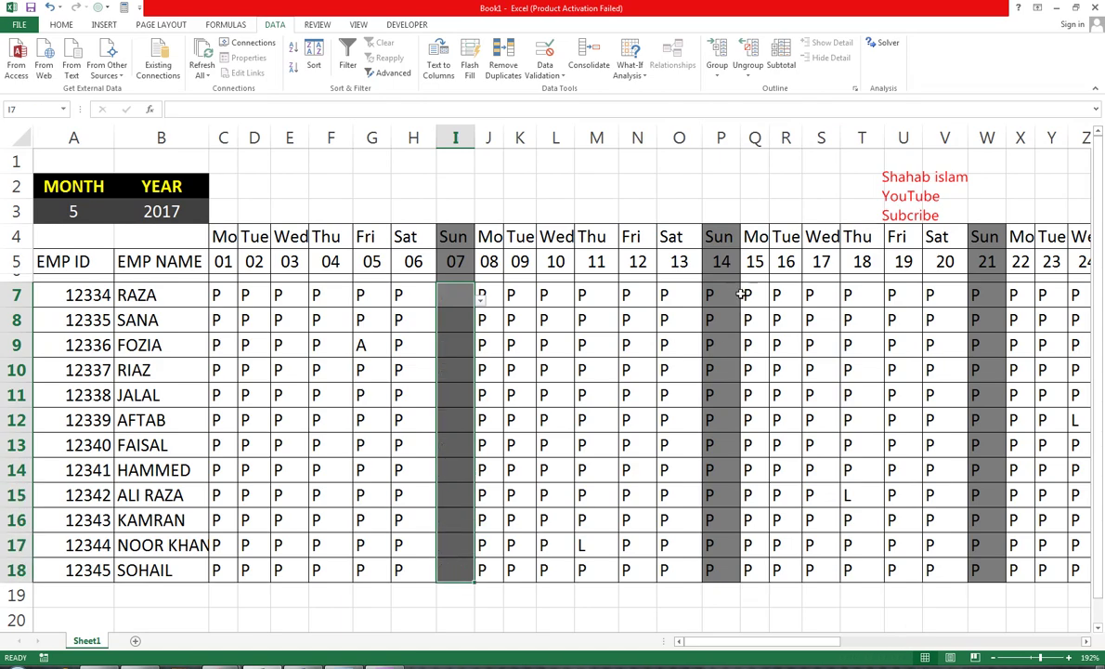
{"action": "left_click_drag", "start_coordinate": [720, 294], "coordinate": [721, 570]}
{"action": "key", "text": "Delete"}
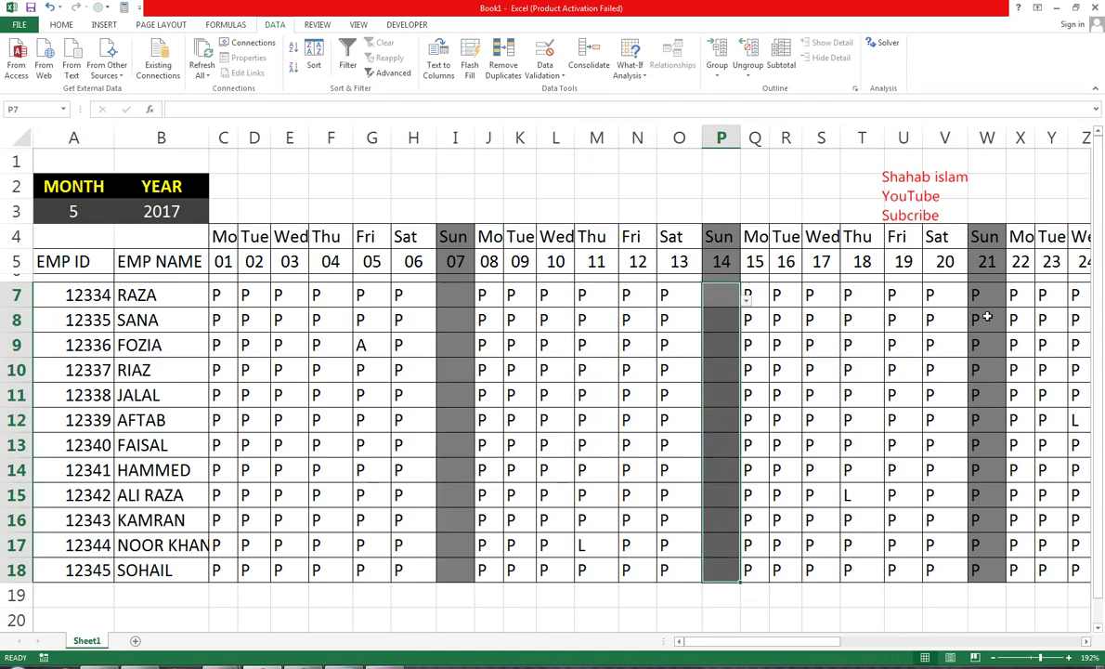
{"action": "left_click_drag", "start_coordinate": [982, 294], "coordinate": [985, 569]}
{"action": "left_click_drag", "start_coordinate": [1042, 319], "coordinate": [998, 320]}
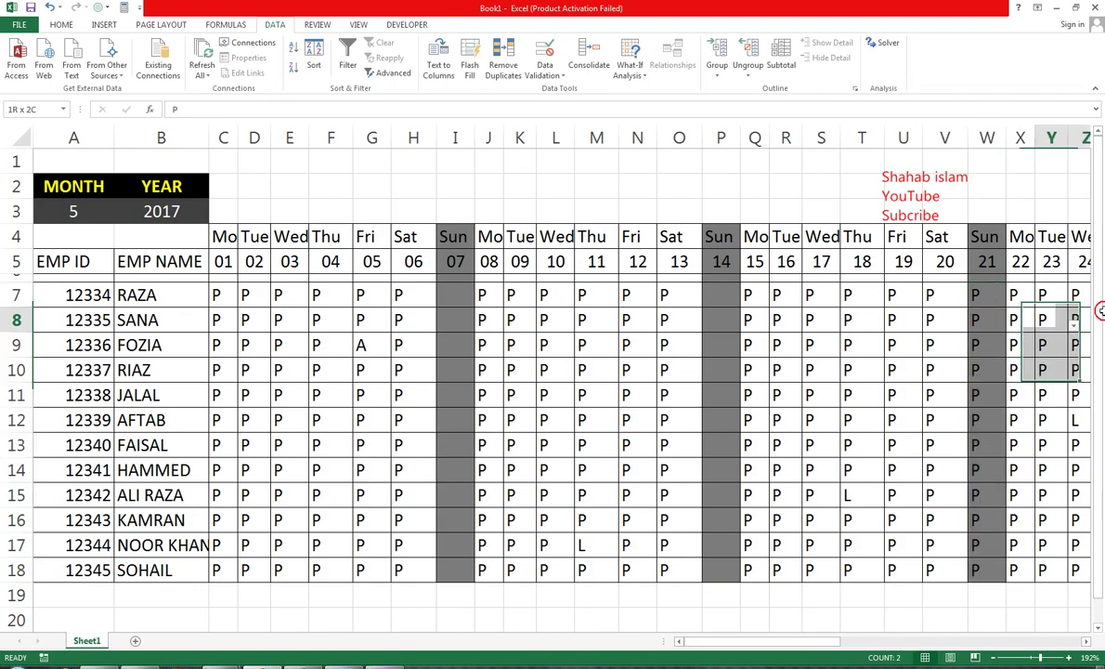
{"action": "left_click_drag", "start_coordinate": [775, 296], "coordinate": [778, 569]}
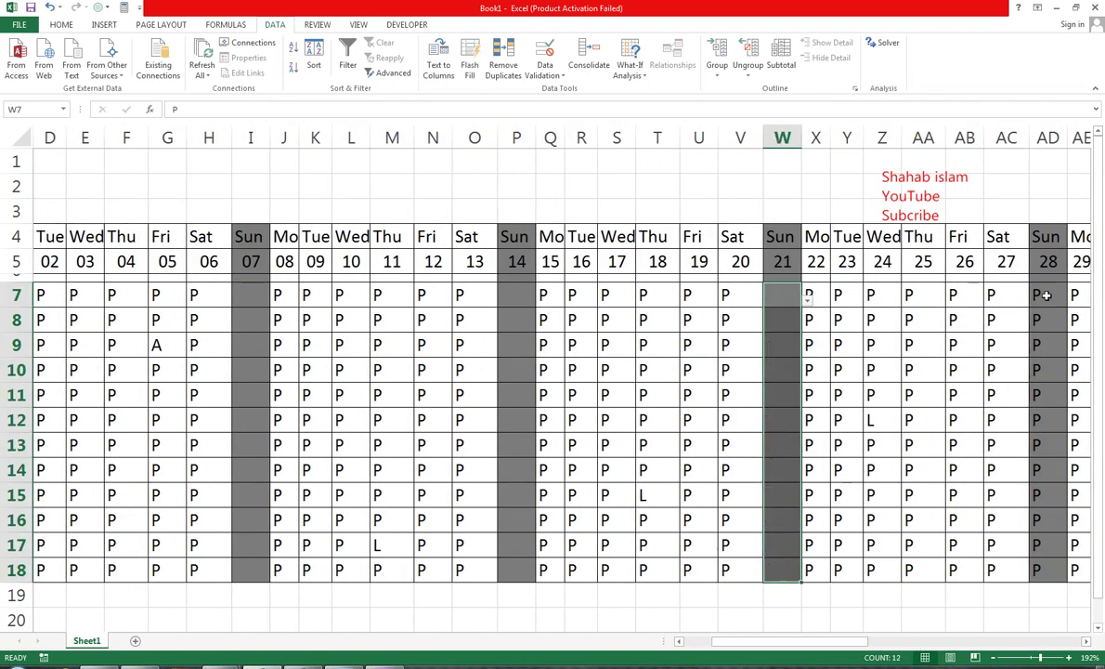
{"action": "key", "text": "Delete"}
{"action": "left_click_drag", "start_coordinate": [1046, 295], "coordinate": [1054, 578]}
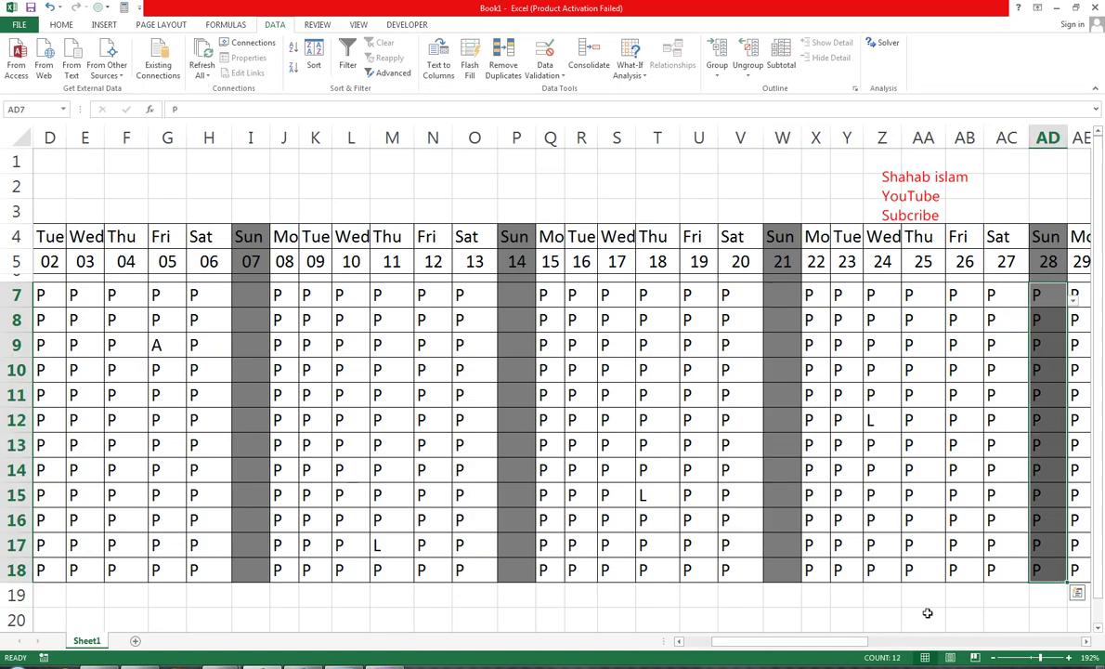
{"action": "key", "text": "Delete"}
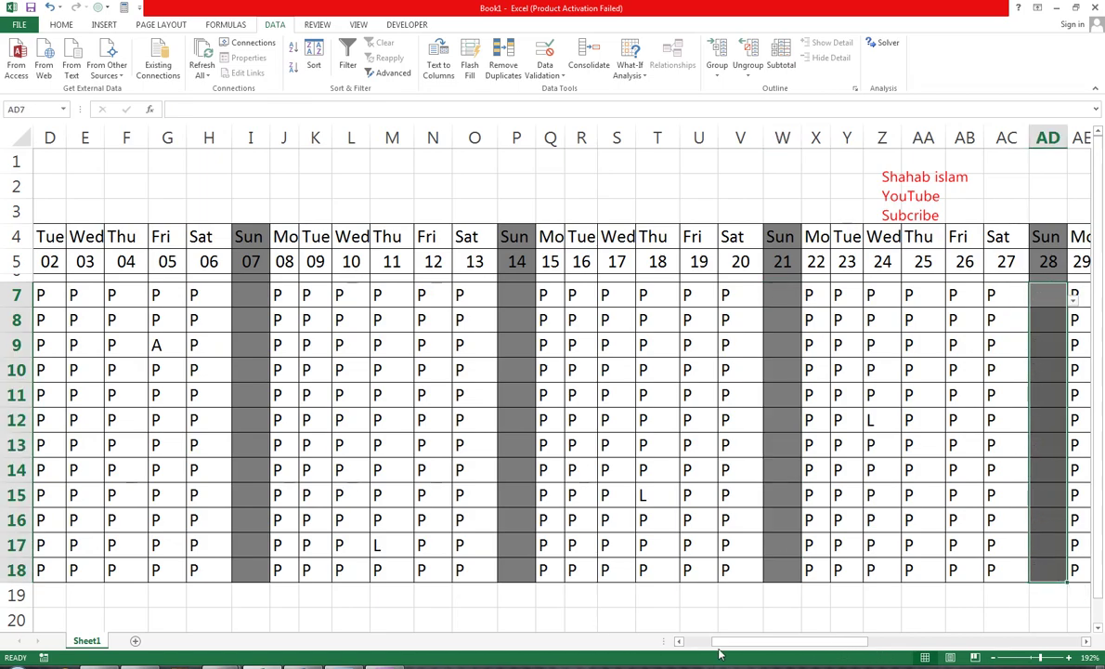
{"action": "left_click_drag", "start_coordinate": [715, 640], "coordinate": [678, 641]}
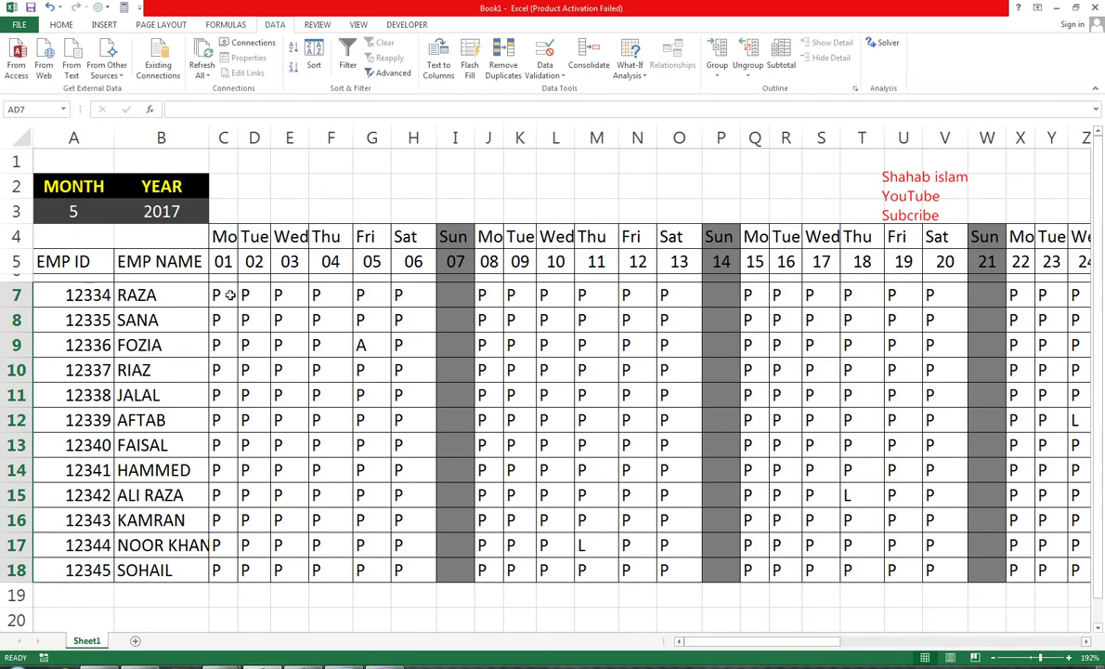
{"action": "left_click_drag", "start_coordinate": [230, 294], "coordinate": [864, 574]}
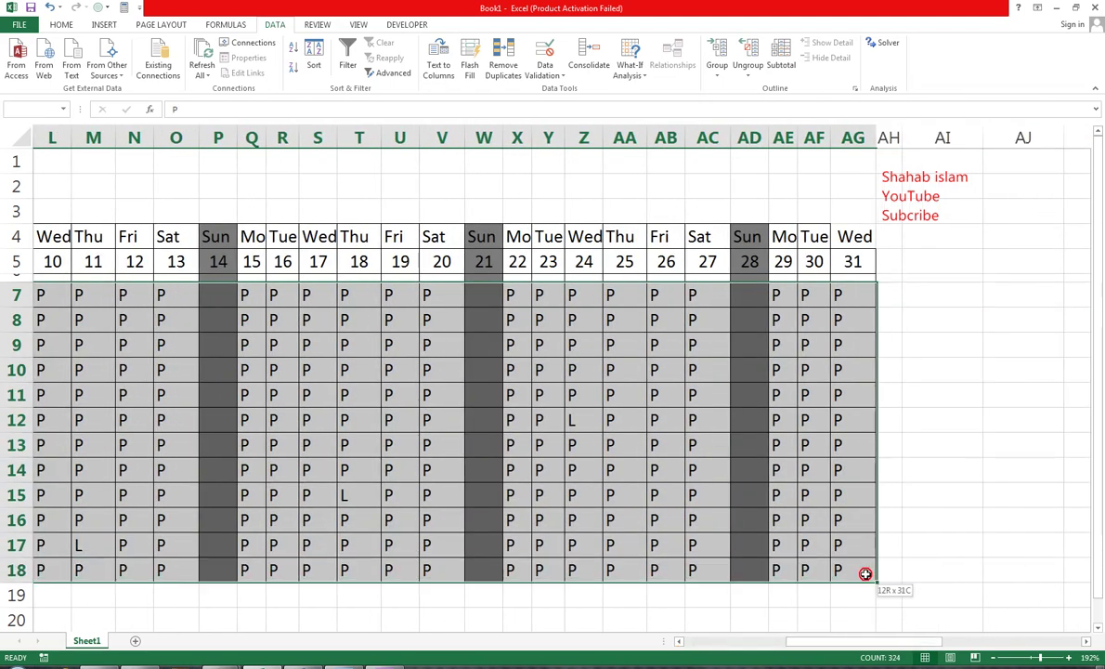
Add an Equal To highlight rule for P using Green Fill with Dark Green Text.
{"action": "left_click", "coordinate": [61, 25]}
{"action": "left_click", "coordinate": [531, 57]}
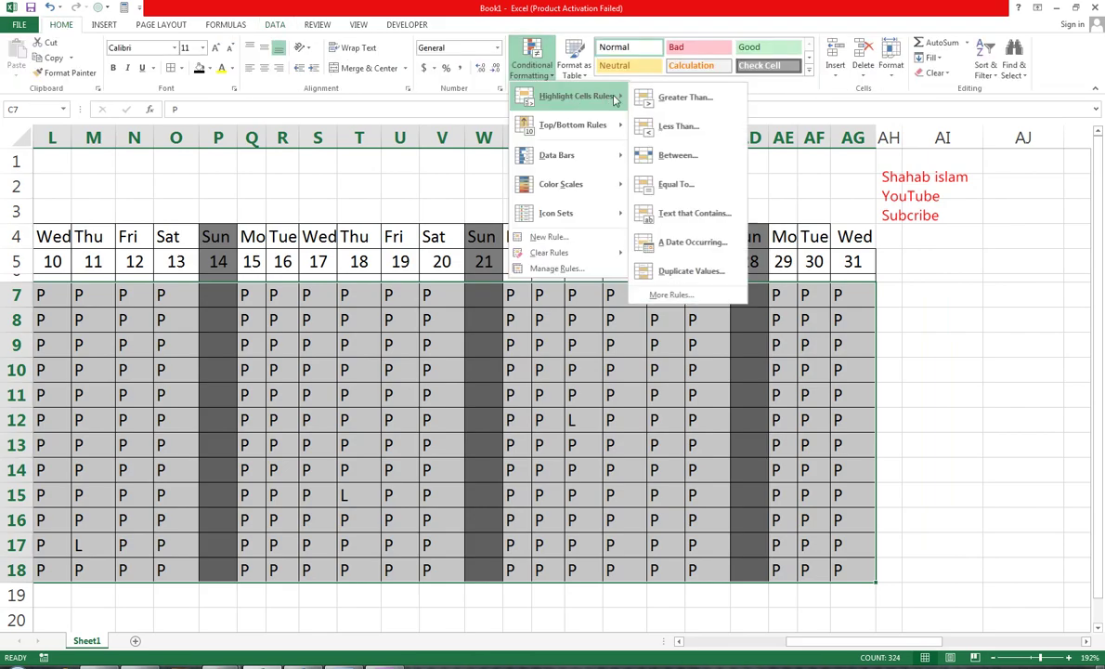
{"action": "left_click", "coordinate": [662, 186]}
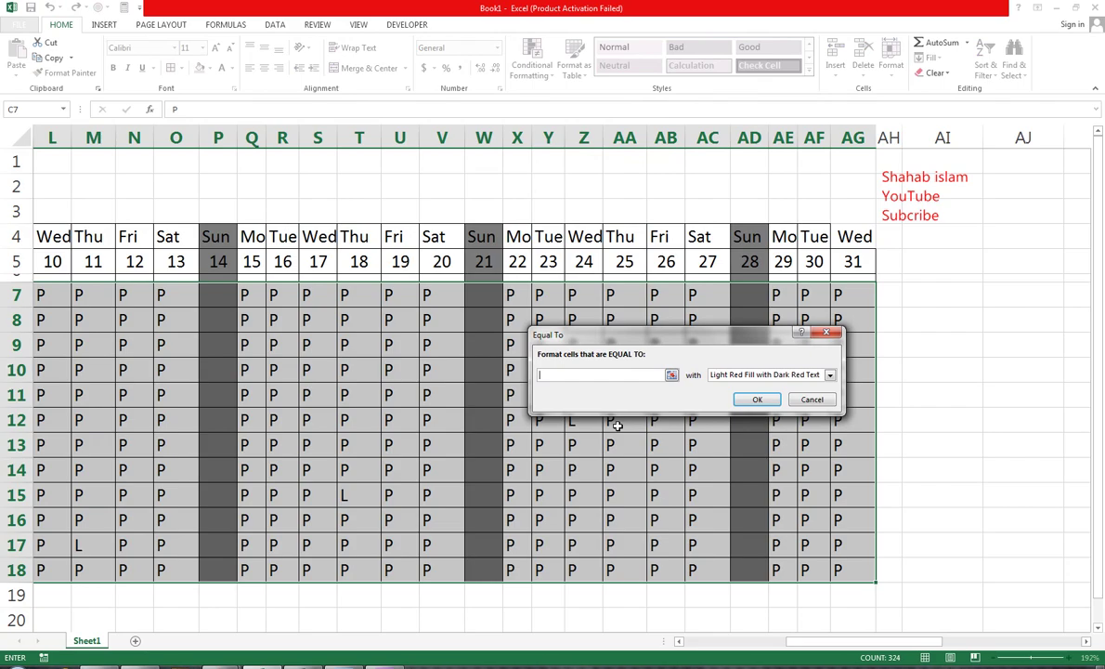
{"action": "type", "text": "P"}
{"action": "left_click", "coordinate": [831, 376]}
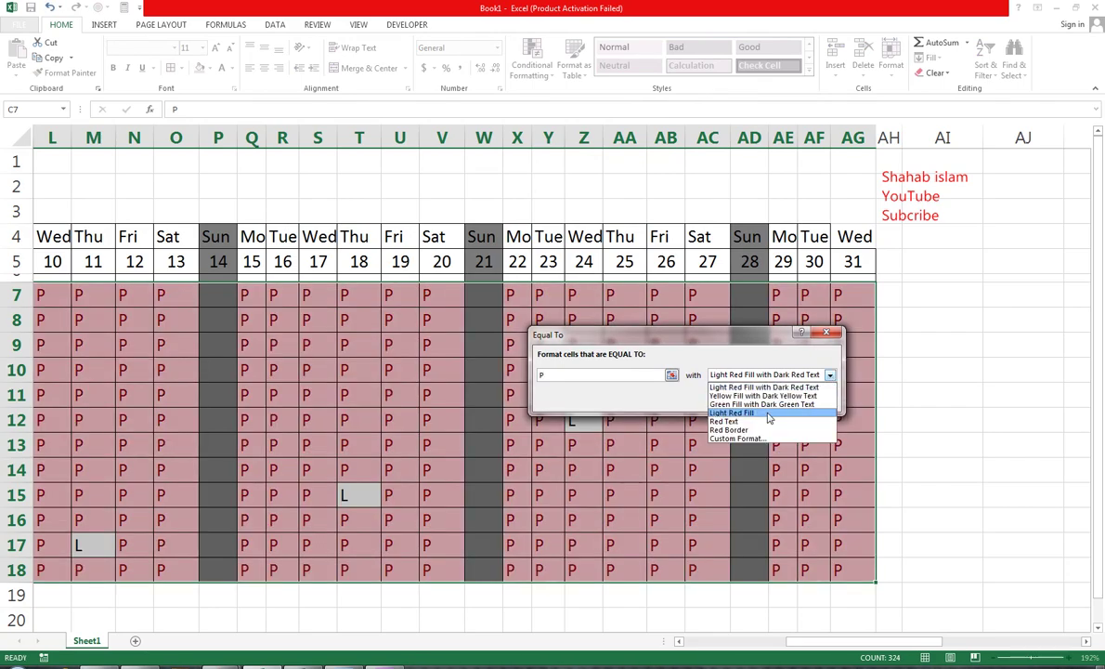
{"action": "left_click", "coordinate": [771, 411]}
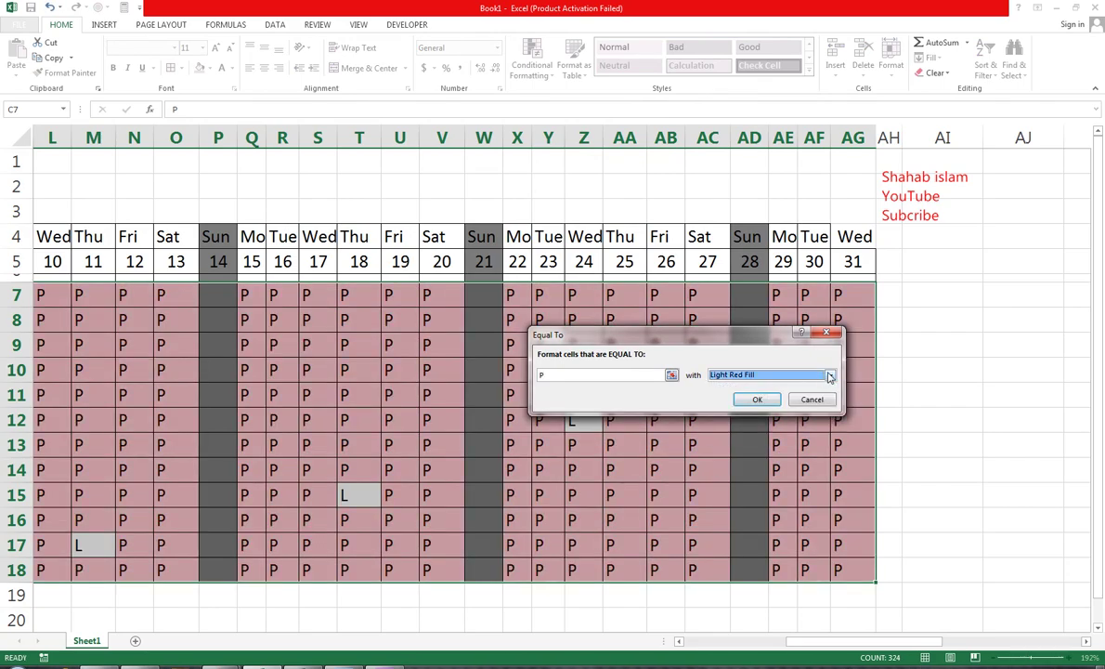
{"action": "left_click", "coordinate": [831, 375]}
{"action": "left_click", "coordinate": [825, 388]}
{"action": "left_click", "coordinate": [831, 375]}
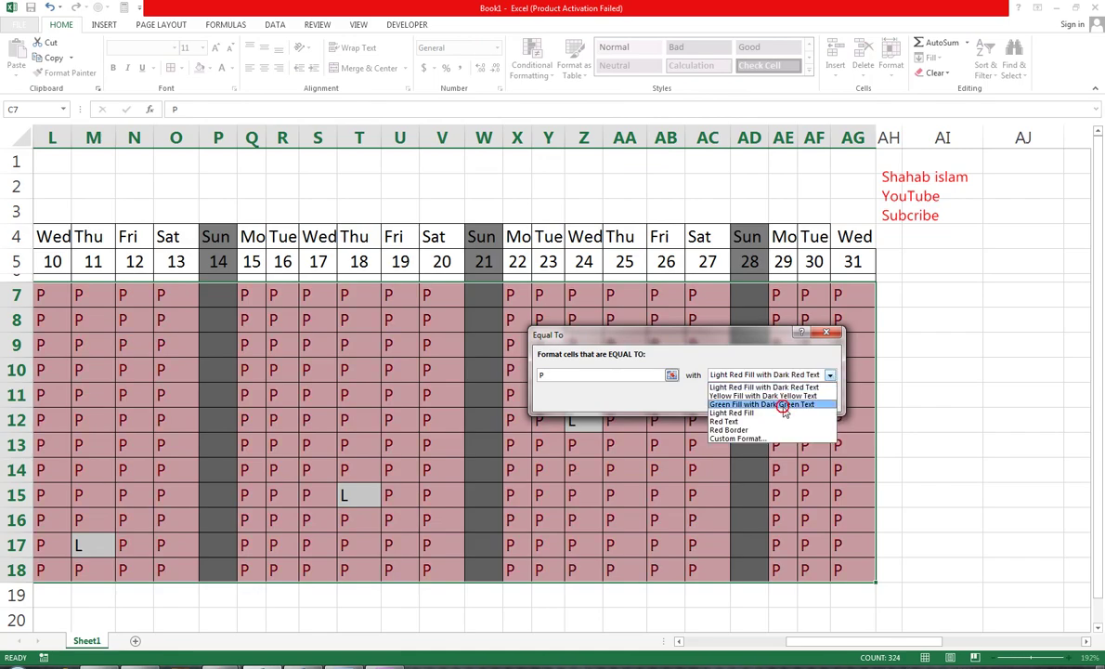
{"action": "left_click", "coordinate": [782, 402]}
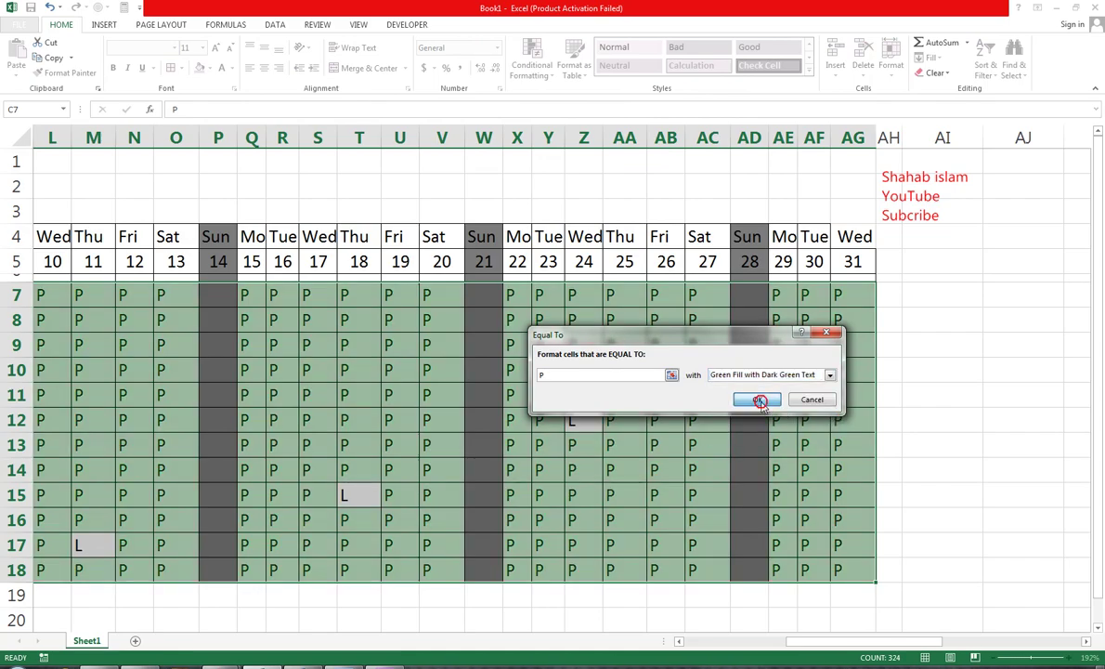
{"action": "left_click", "coordinate": [757, 400]}
Deselect to check the green highlighting, then reselect the grid C7:AG18.
{"action": "left_click", "coordinate": [698, 476]}
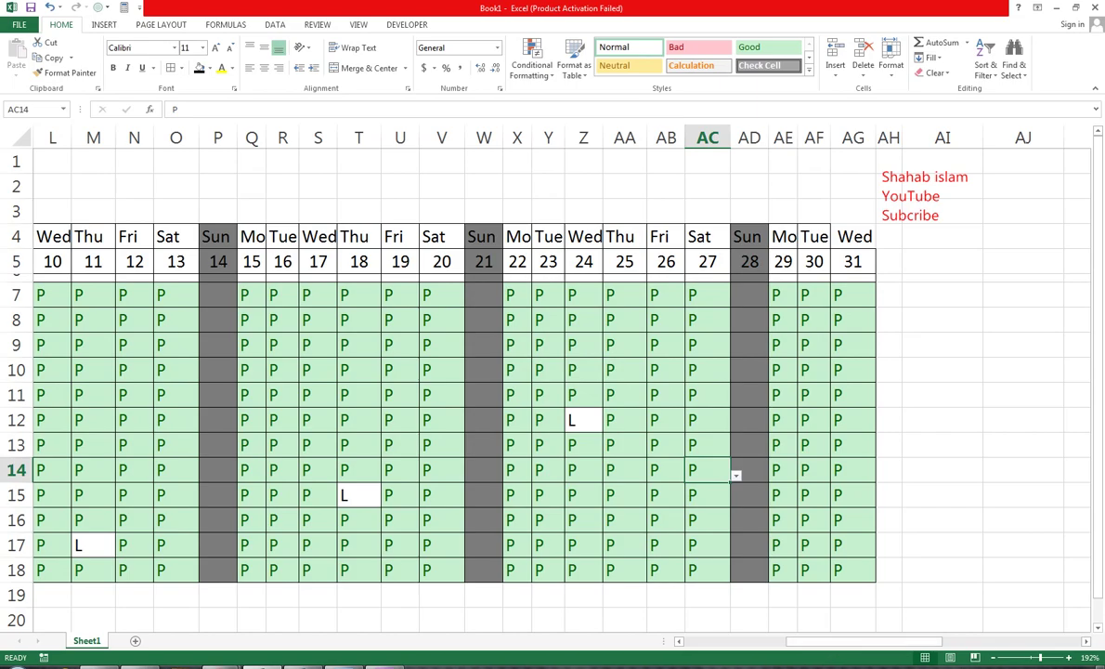
{"action": "left_click_drag", "start_coordinate": [806, 640], "coordinate": [620, 646]}
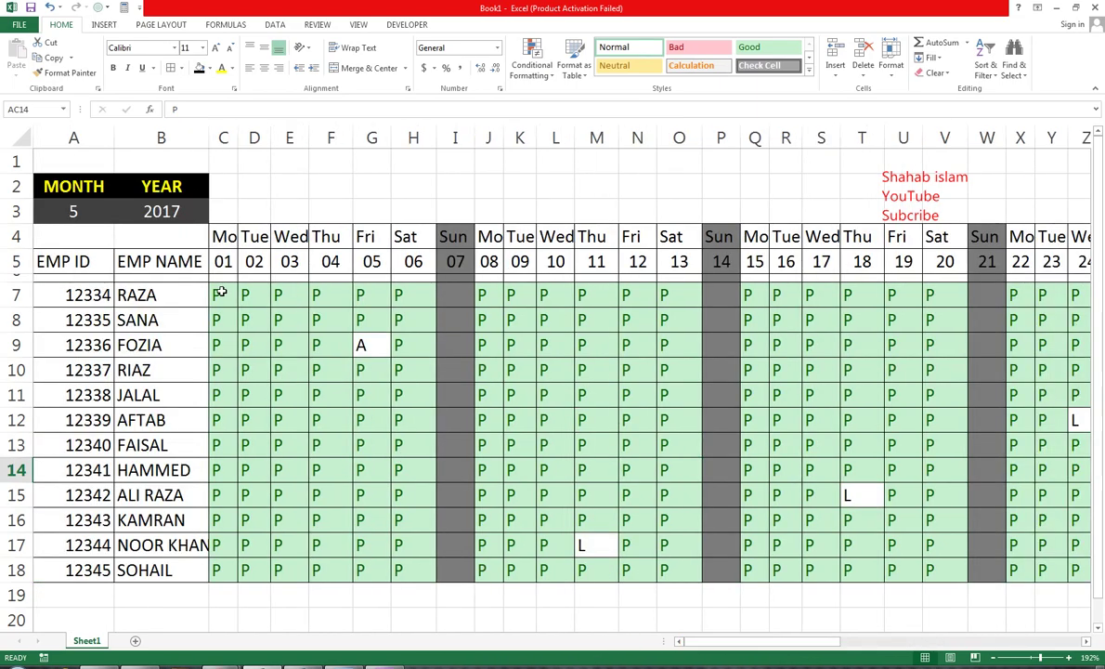
{"action": "left_click_drag", "start_coordinate": [221, 293], "coordinate": [1041, 566]}
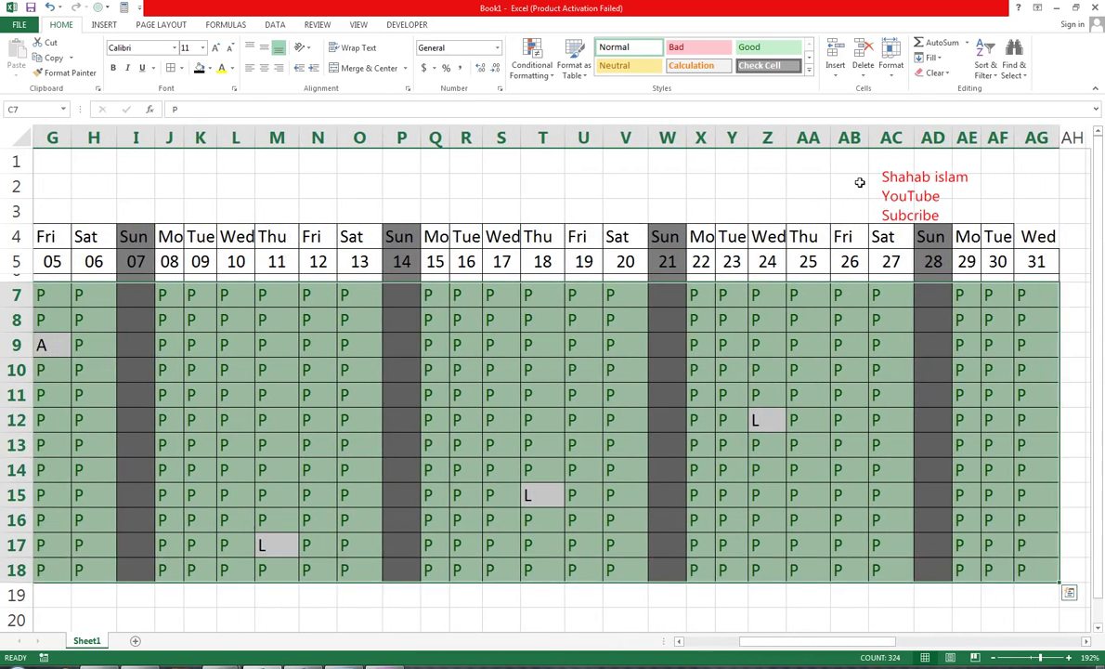
Add an Equal To rule for A with a custom red fill and a chosen text colour.
{"action": "left_click", "coordinate": [534, 53]}
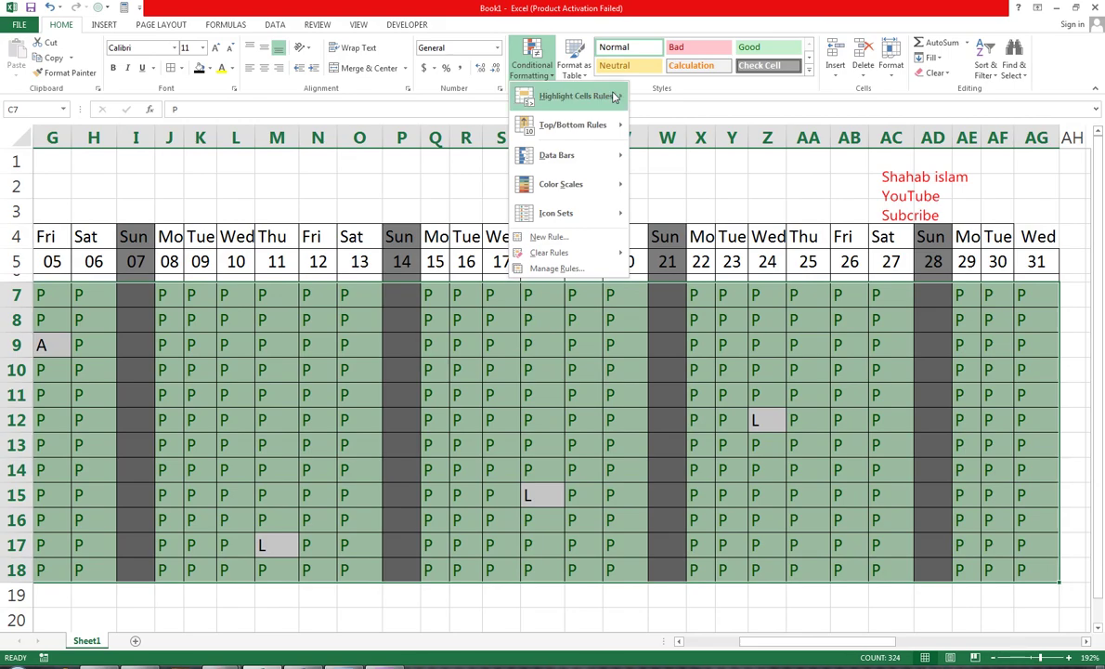
{"action": "mouse_move", "coordinate": [574, 96]}
{"action": "left_click", "coordinate": [655, 172]}
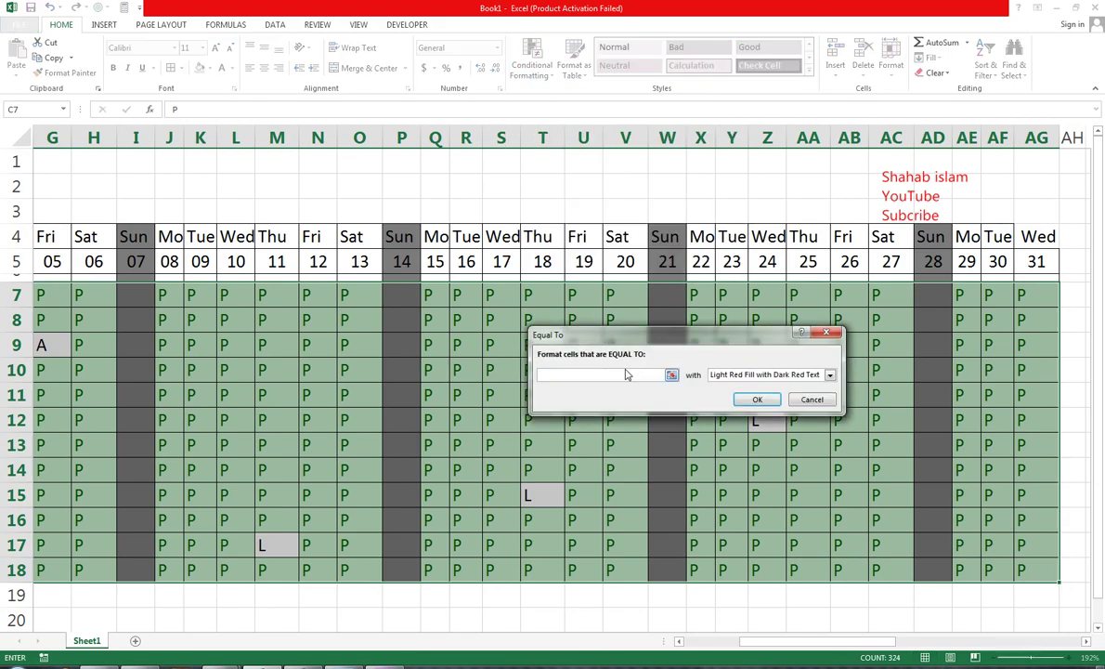
{"action": "type", "text": "A"}
{"action": "left_click", "coordinate": [827, 375]}
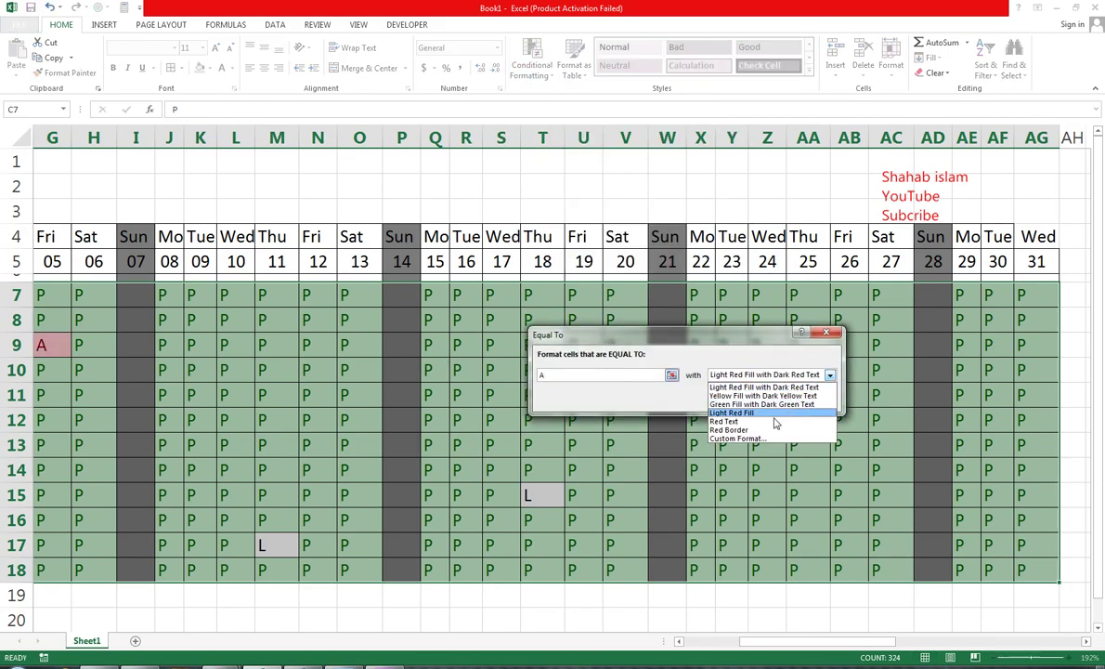
{"action": "left_click", "coordinate": [715, 414]}
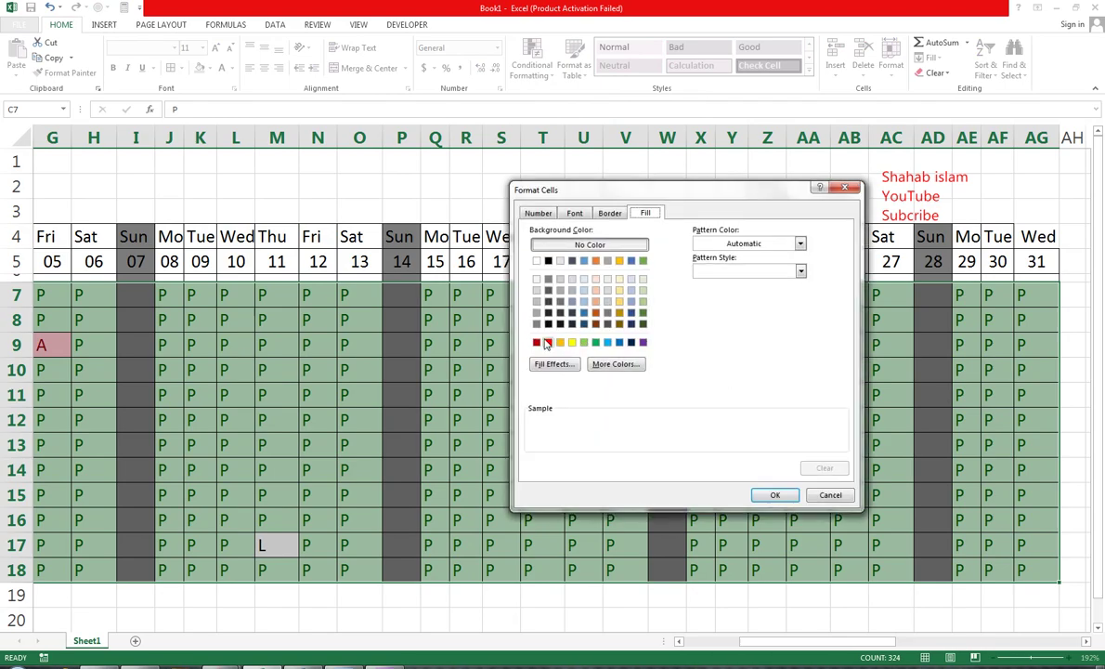
{"action": "left_click", "coordinate": [548, 342]}
{"action": "left_click", "coordinate": [575, 214]}
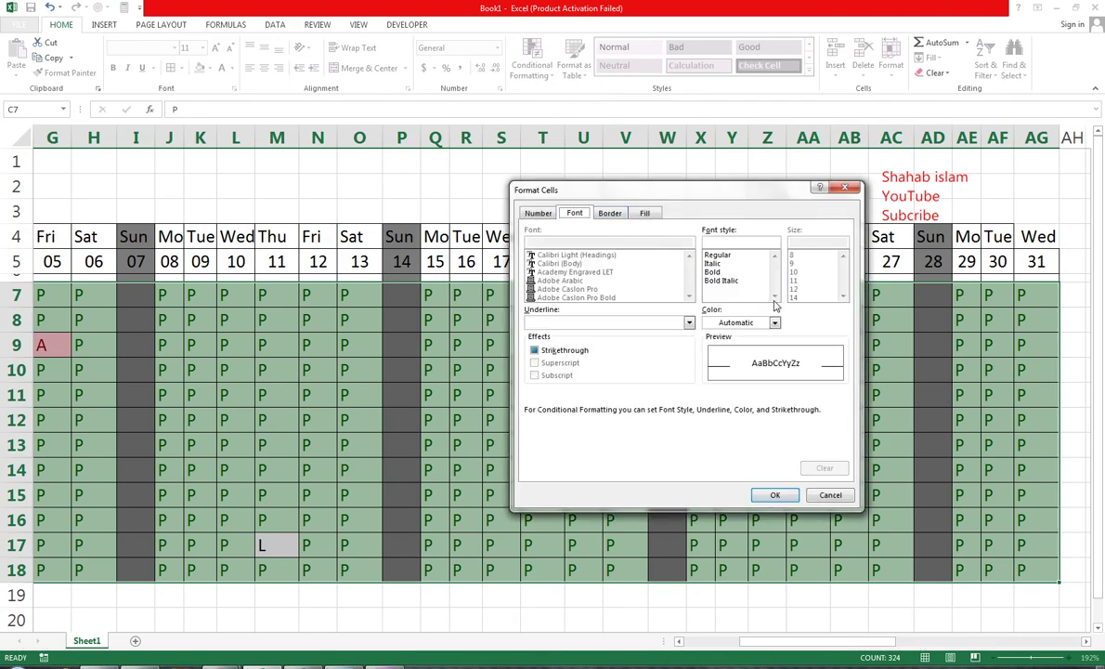
{"action": "left_click", "coordinate": [774, 323]}
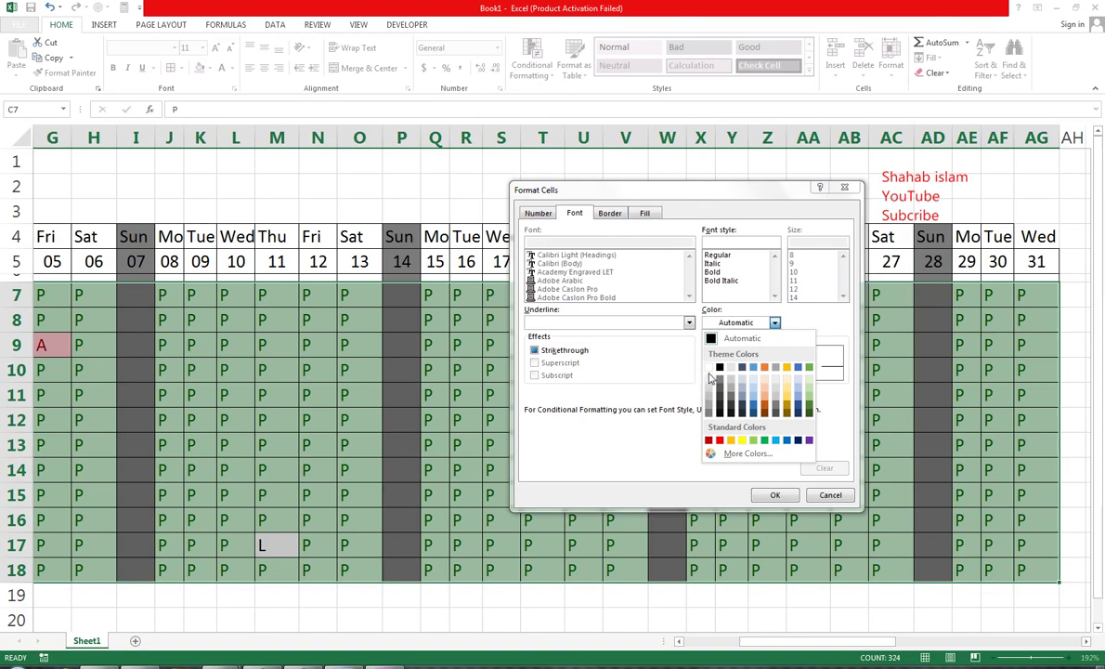
{"action": "left_click", "coordinate": [729, 414]}
{"action": "left_click", "coordinate": [775, 494]}
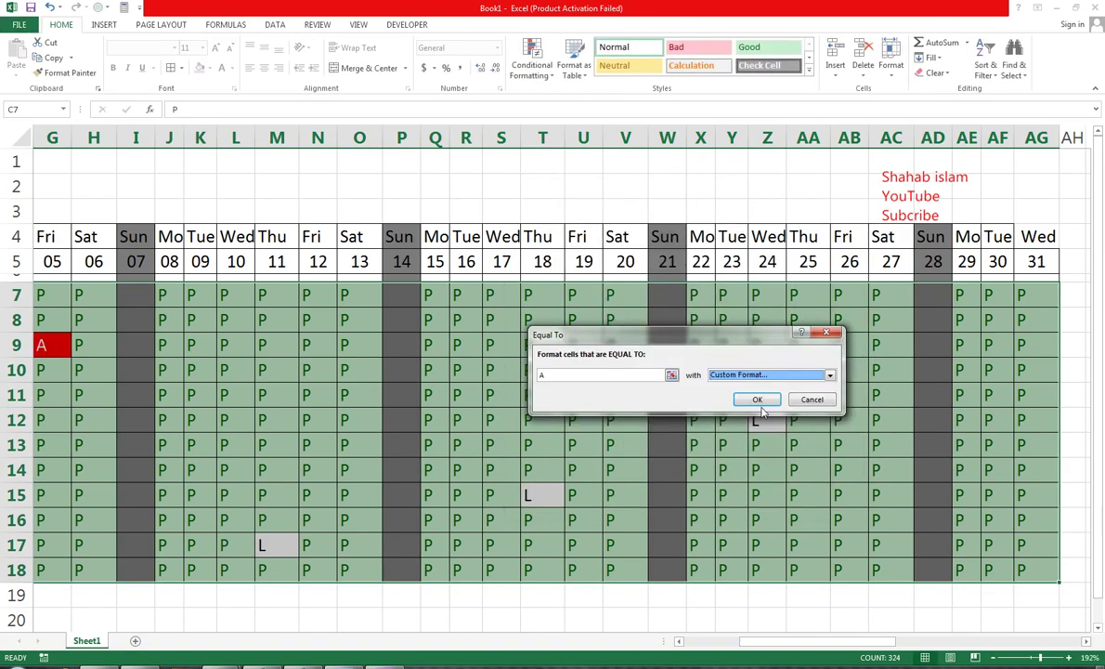
{"action": "left_click", "coordinate": [757, 400]}
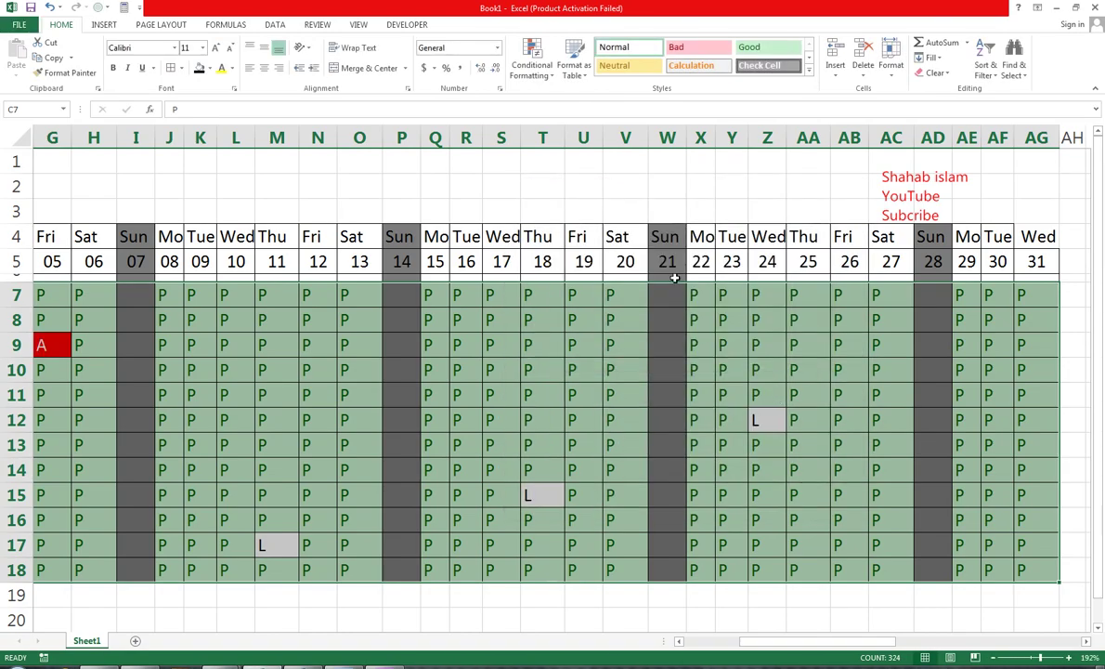
Add an Equal To rule for L with a custom green fill.
{"action": "left_click", "coordinate": [531, 58]}
{"action": "mouse_move", "coordinate": [558, 155]}
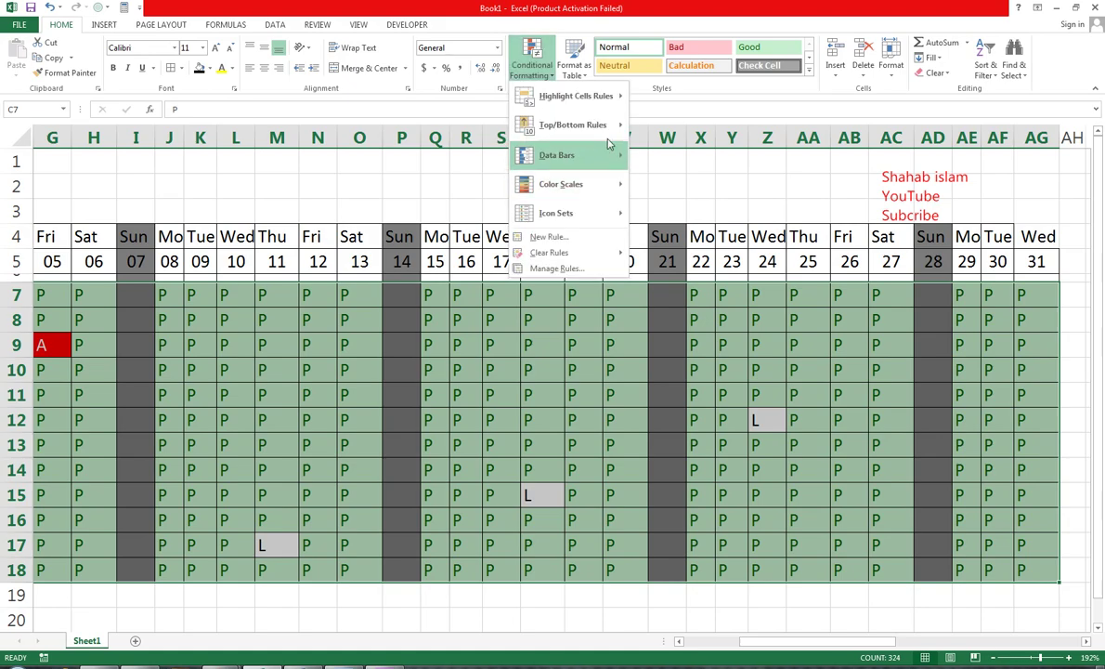
{"action": "mouse_move", "coordinate": [575, 96]}
{"action": "left_click", "coordinate": [681, 189]}
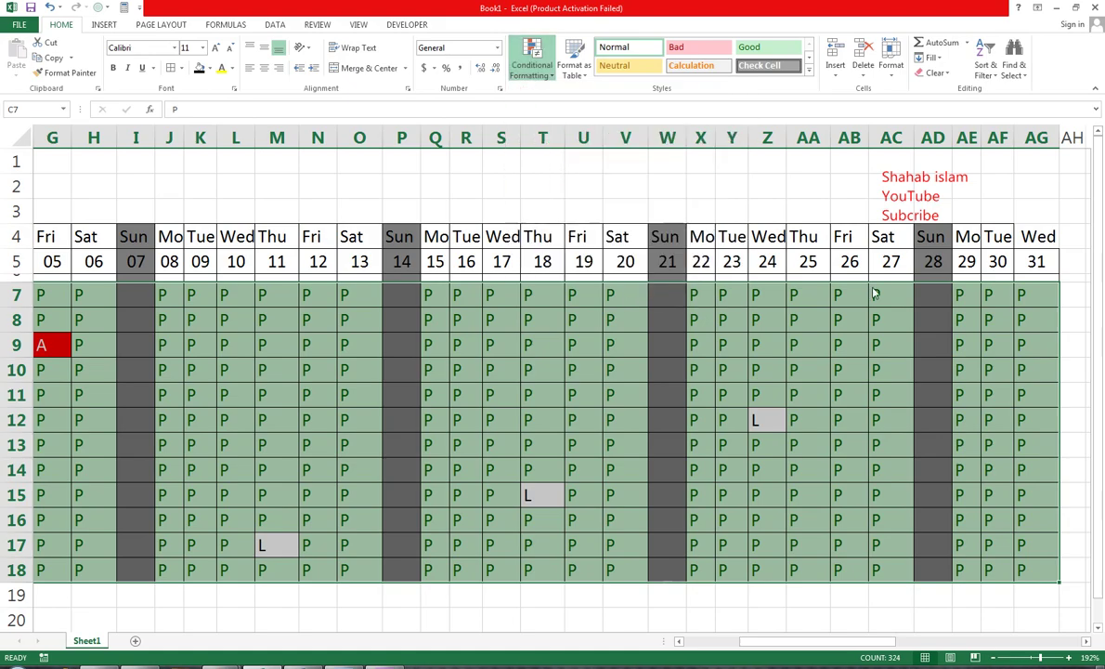
{"action": "left_click", "coordinate": [829, 375]}
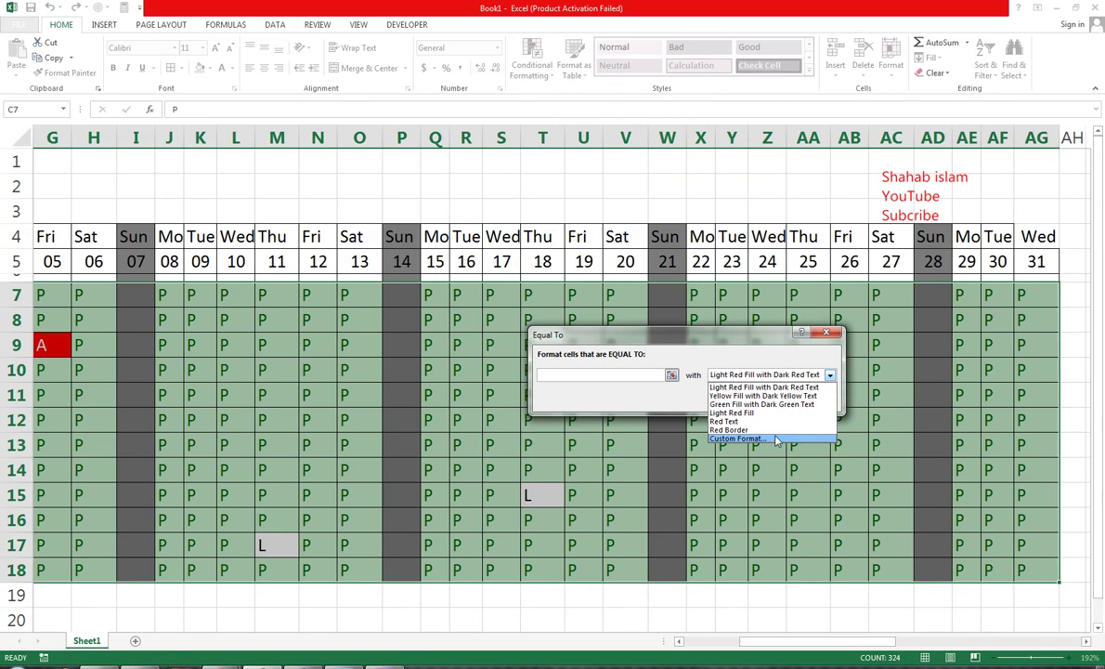
{"action": "left_click", "coordinate": [743, 437]}
{"action": "left_click", "coordinate": [642, 214]}
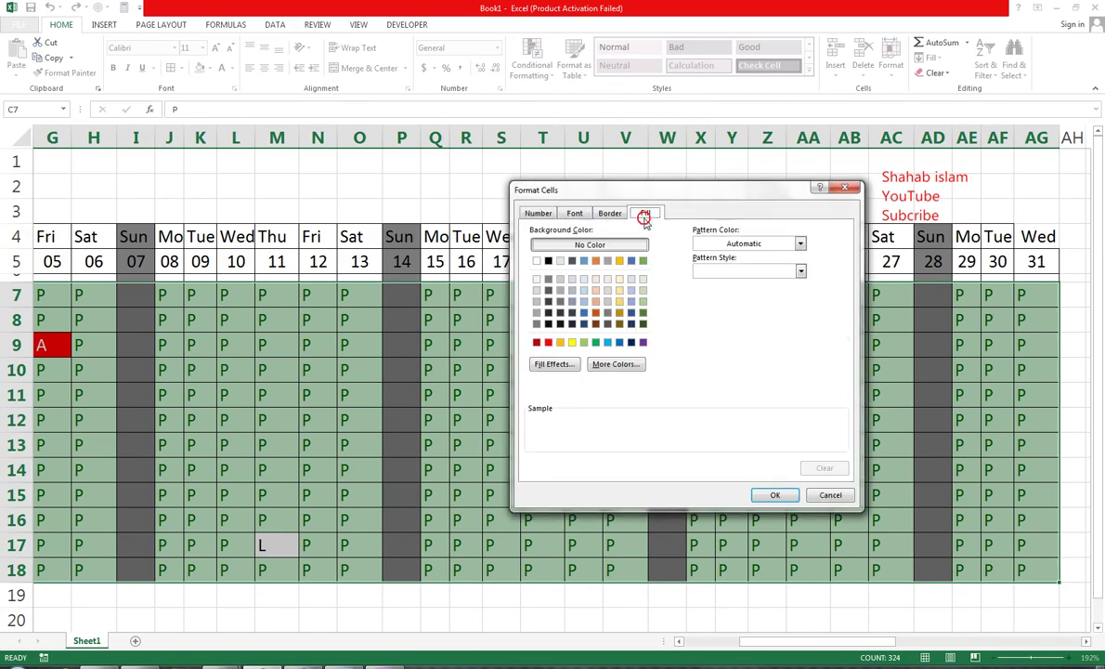
{"action": "left_click", "coordinate": [584, 343]}
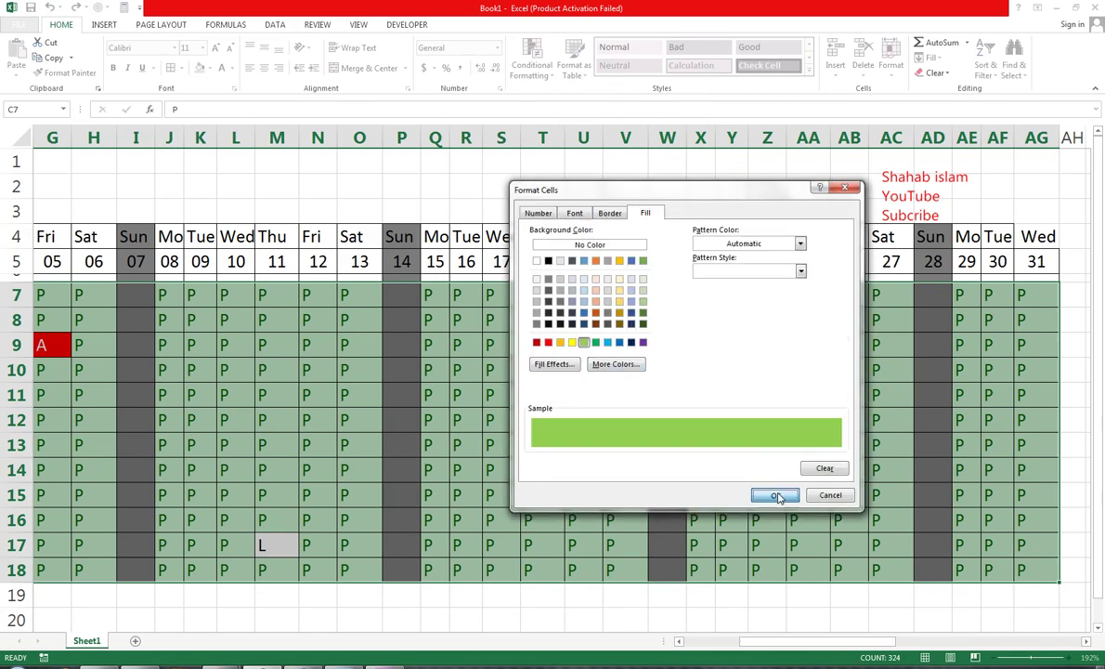
{"action": "left_click", "coordinate": [774, 494]}
{"action": "left_click", "coordinate": [757, 403]}
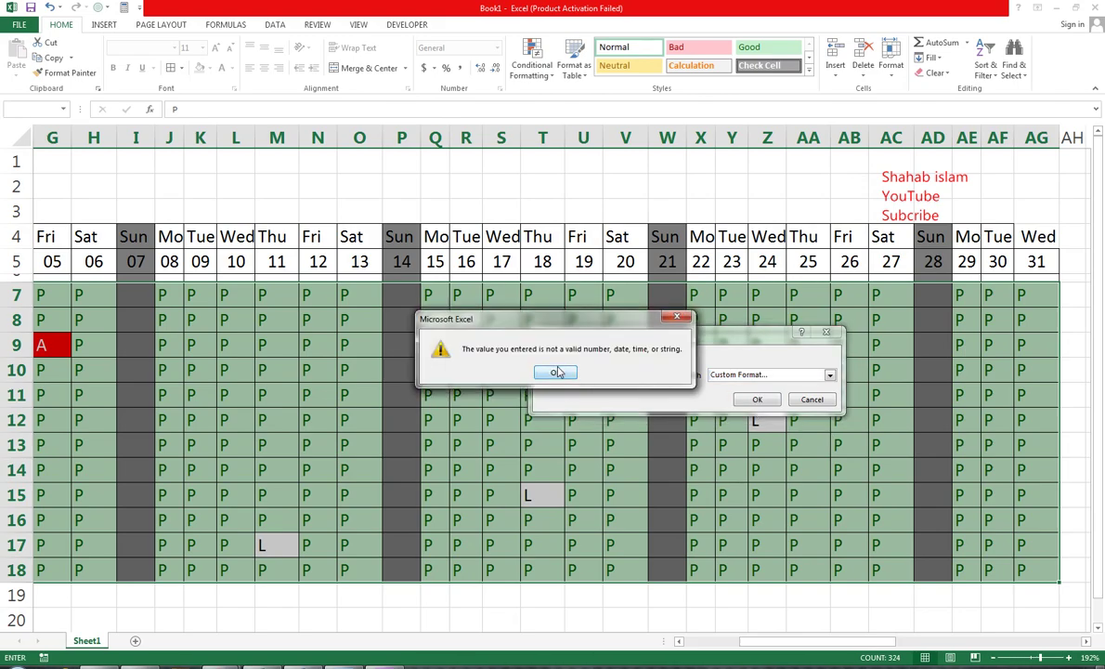
{"action": "left_click", "coordinate": [557, 373]}
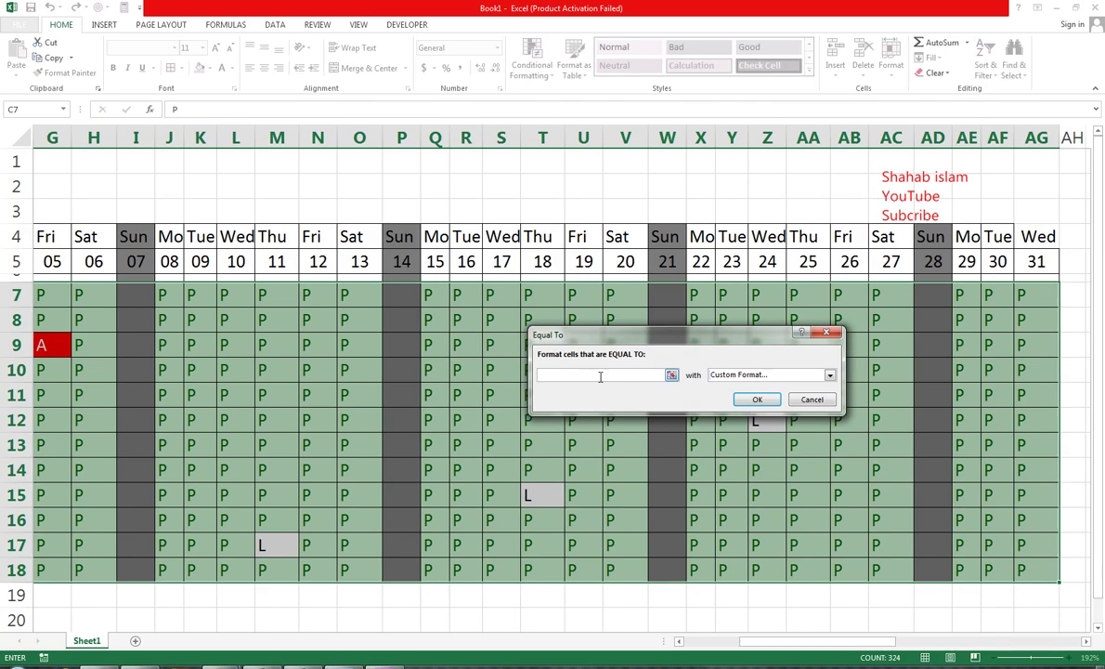
{"action": "type", "text": "L"}
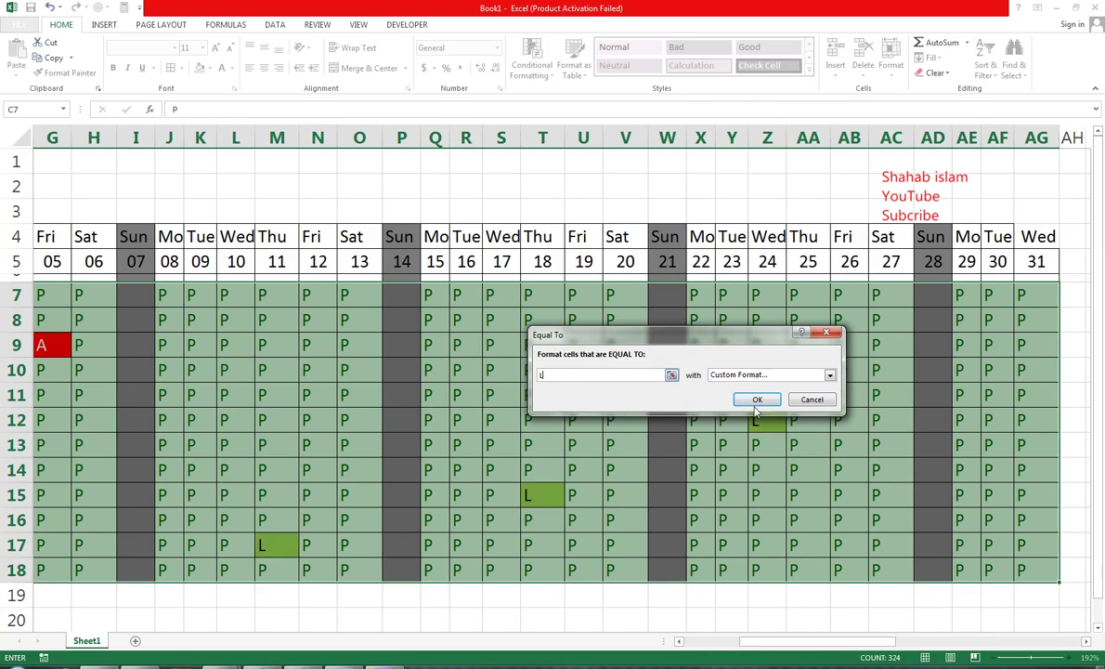
{"action": "left_click", "coordinate": [757, 400]}
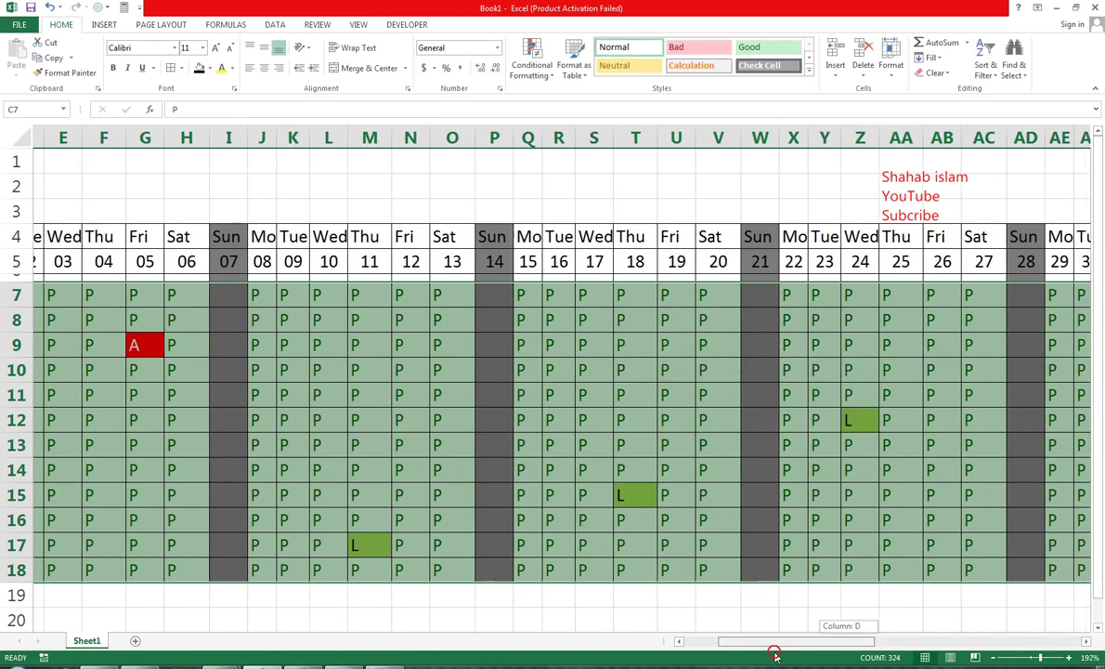
Give the date header rows a dark grey fill.
{"action": "left_click_drag", "start_coordinate": [850, 647], "coordinate": [789, 647]}
{"action": "left_click", "coordinate": [556, 420]}
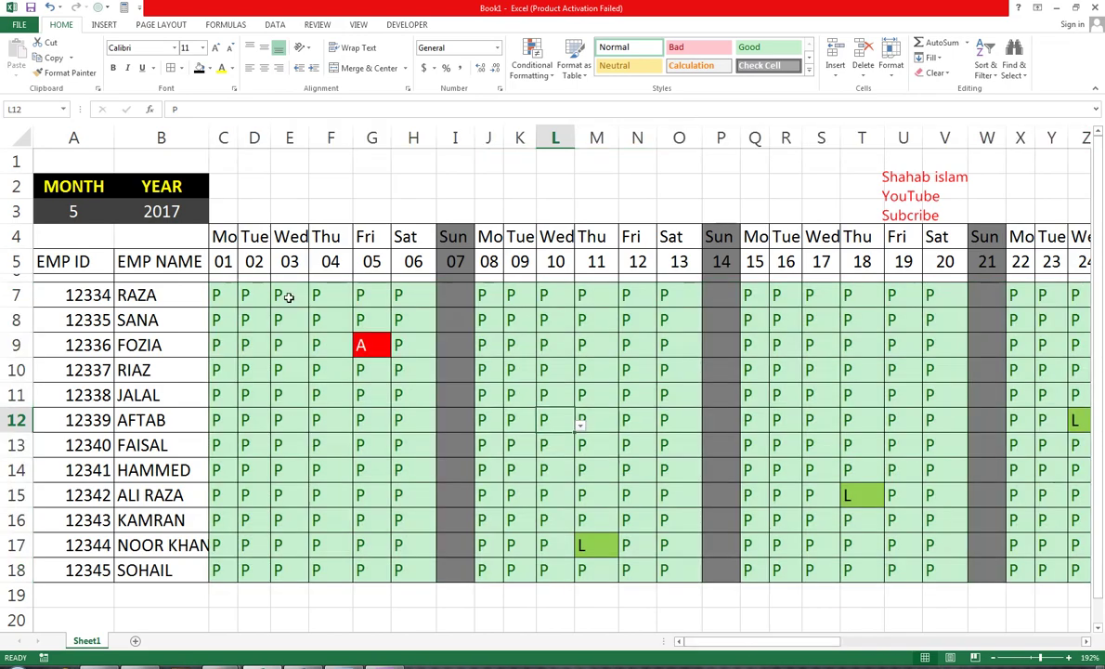
{"action": "mouse_move", "coordinate": [222, 238]}
{"action": "left_mouse_down"}
{"action": "mouse_move", "coordinate": [1100, 256]}
{"action": "mouse_move", "coordinate": [1021, 265]}
{"action": "left_mouse_up"}
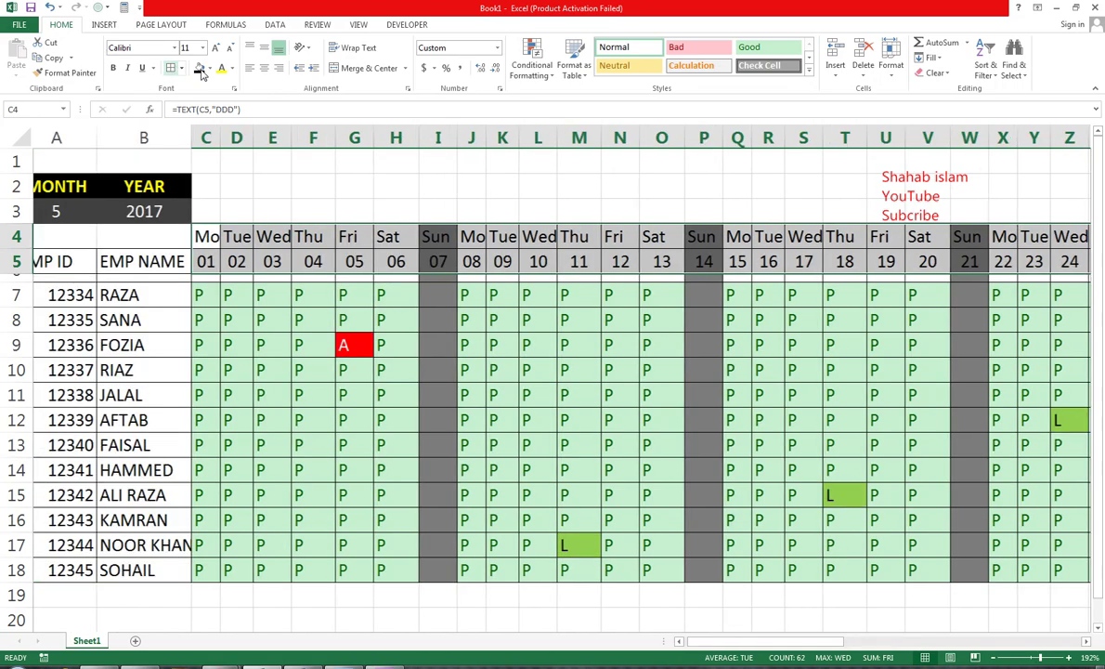
{"action": "left_click", "coordinate": [199, 69]}
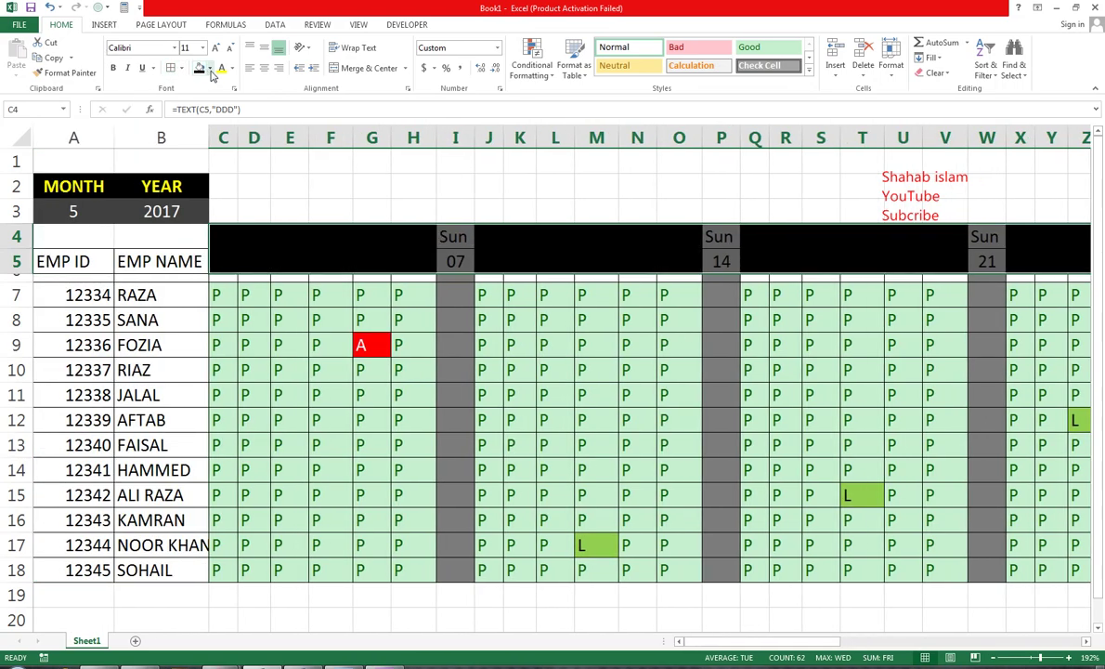
{"action": "left_click", "coordinate": [210, 69]}
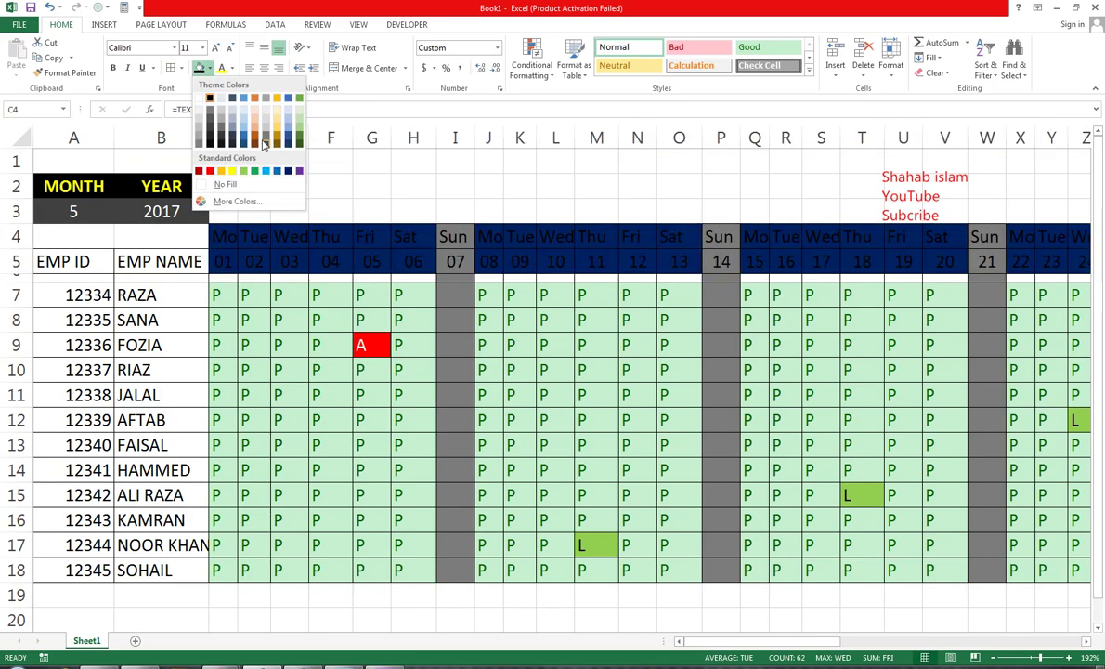
{"action": "left_click", "coordinate": [209, 98]}
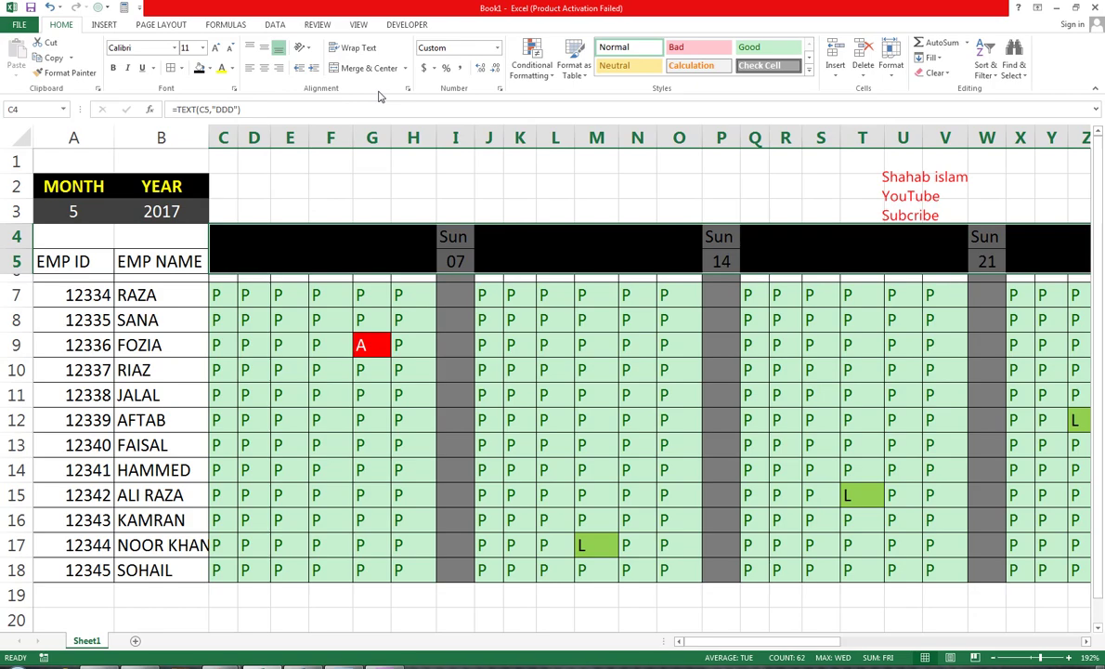
{"action": "key", "text": "ctrl+q"}
{"action": "left_click", "coordinate": [369, 187]}
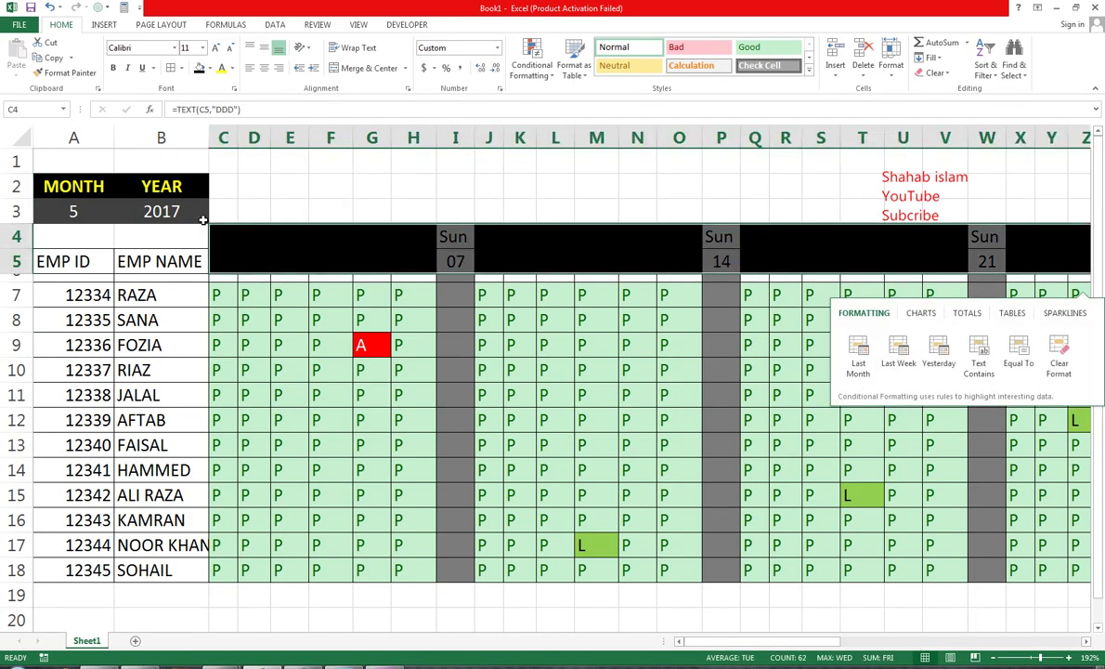
{"action": "left_click", "coordinate": [210, 68]}
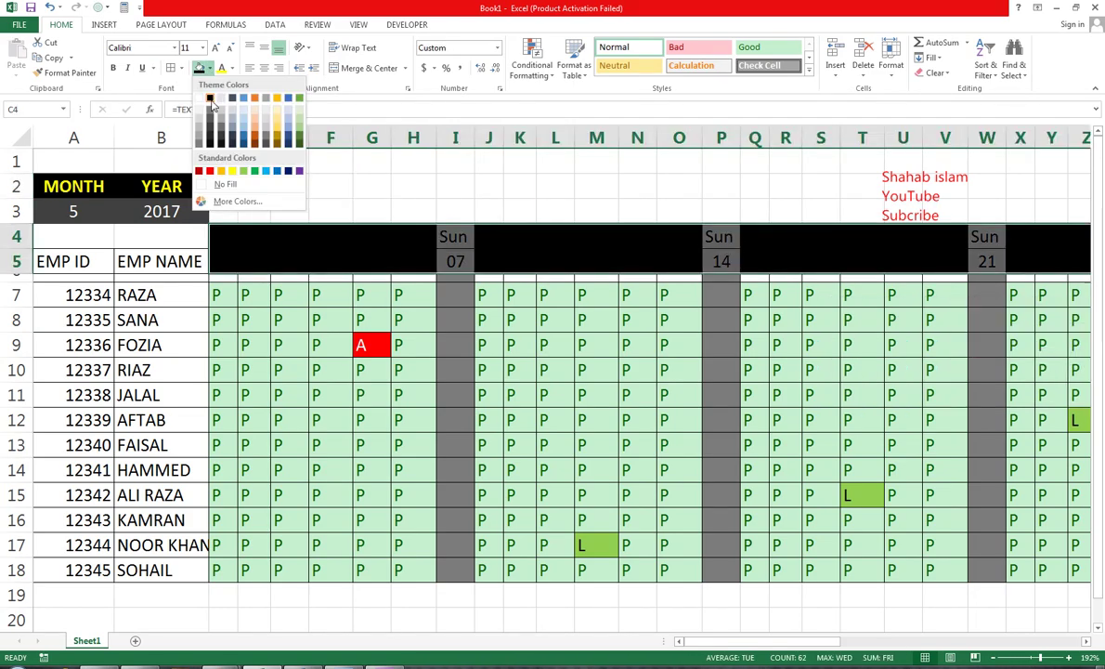
{"action": "left_click", "coordinate": [210, 127]}
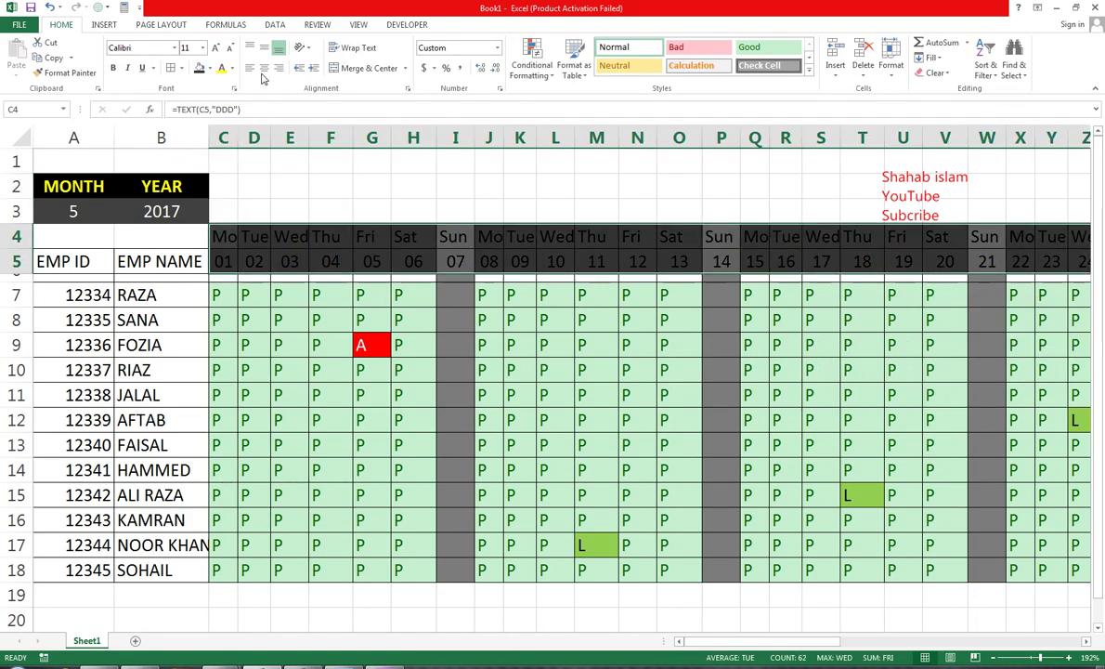
Make the header text white, and the row 4 day names size 9 and bold.
{"action": "left_click", "coordinate": [231, 68]}
{"action": "left_click", "coordinate": [221, 113]}
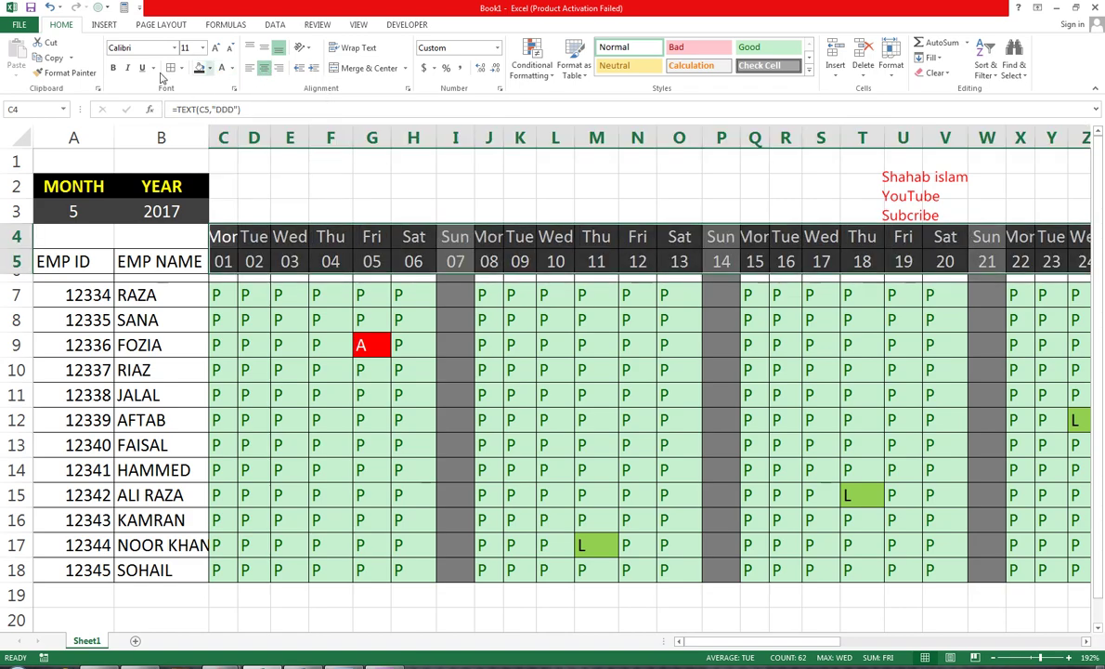
{"action": "left_click", "coordinate": [231, 48]}
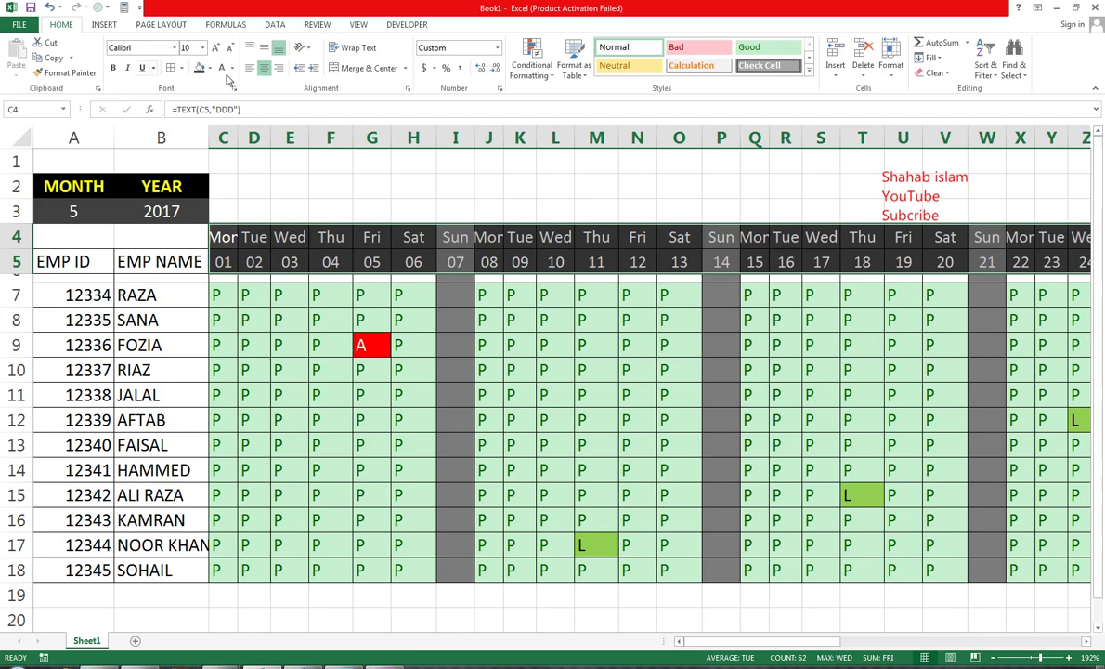
{"action": "left_click", "coordinate": [231, 47]}
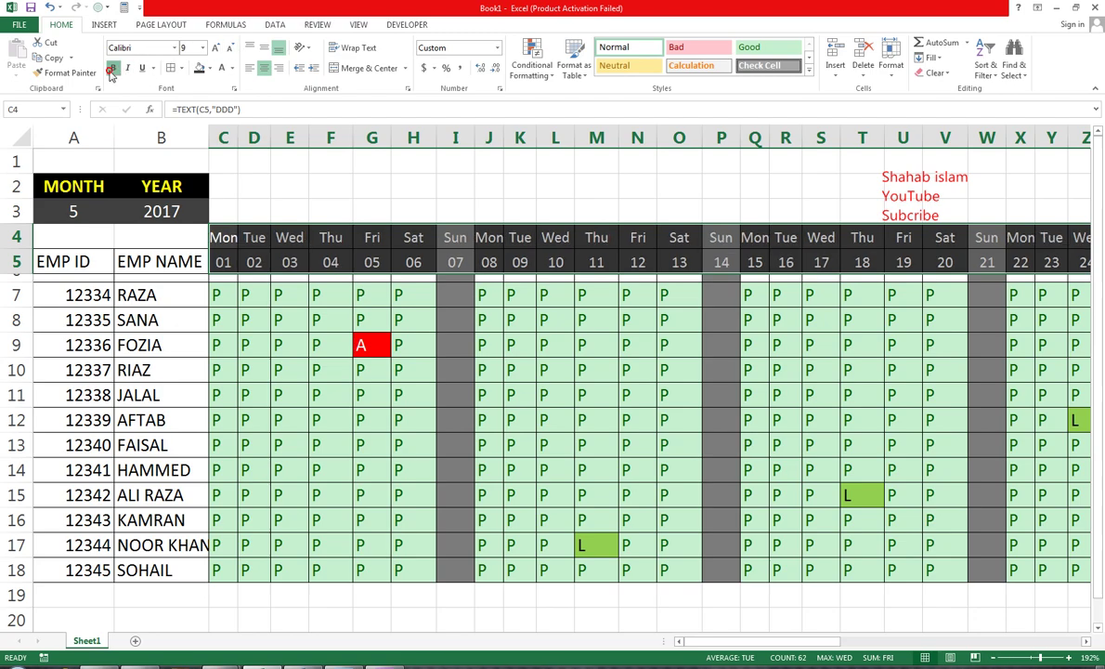
{"action": "left_click", "coordinate": [114, 68]}
Give A4:B4 the same dark header fill, then select the title area C1:Y3.
{"action": "left_click_drag", "start_coordinate": [81, 261], "coordinate": [158, 261]}
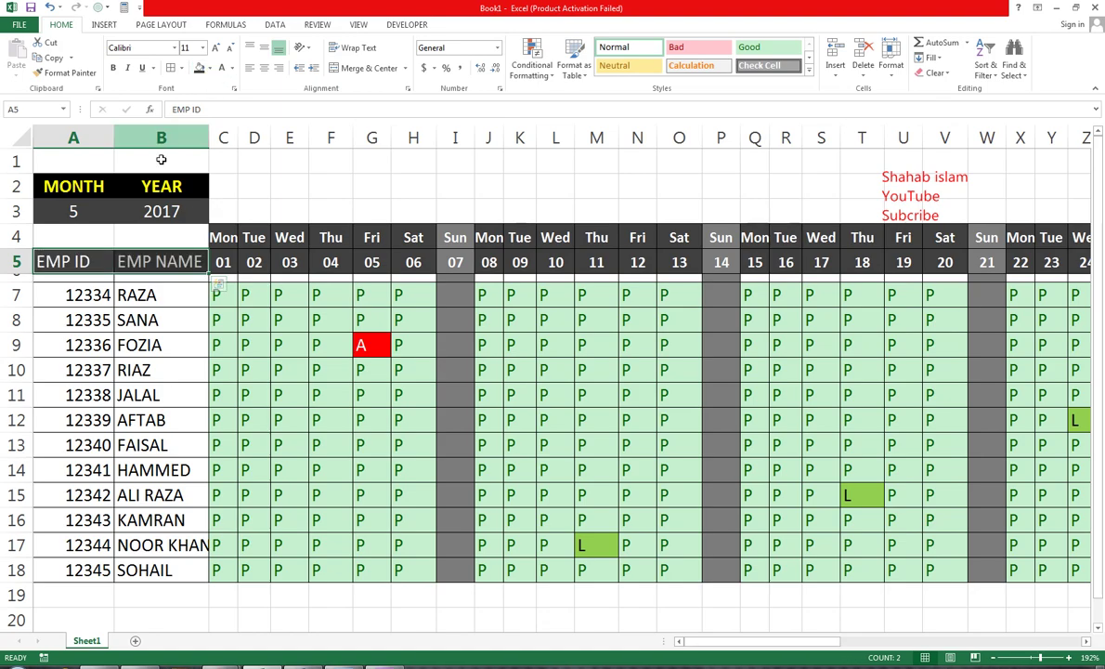
{"action": "left_click_drag", "start_coordinate": [103, 237], "coordinate": [200, 259]}
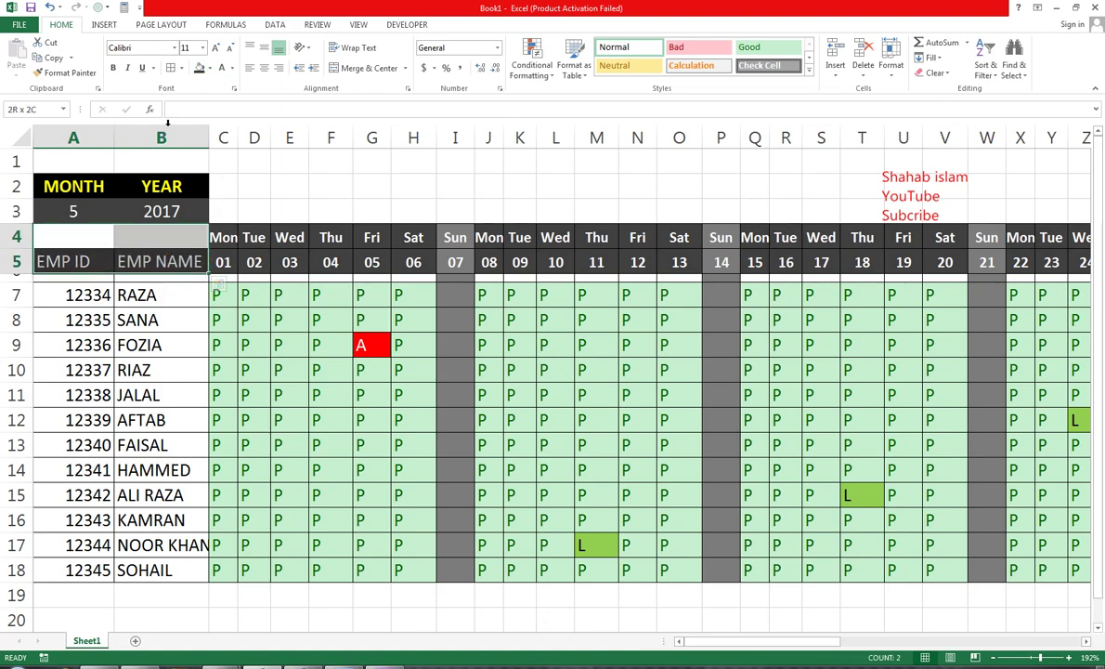
{"action": "left_click", "coordinate": [198, 68]}
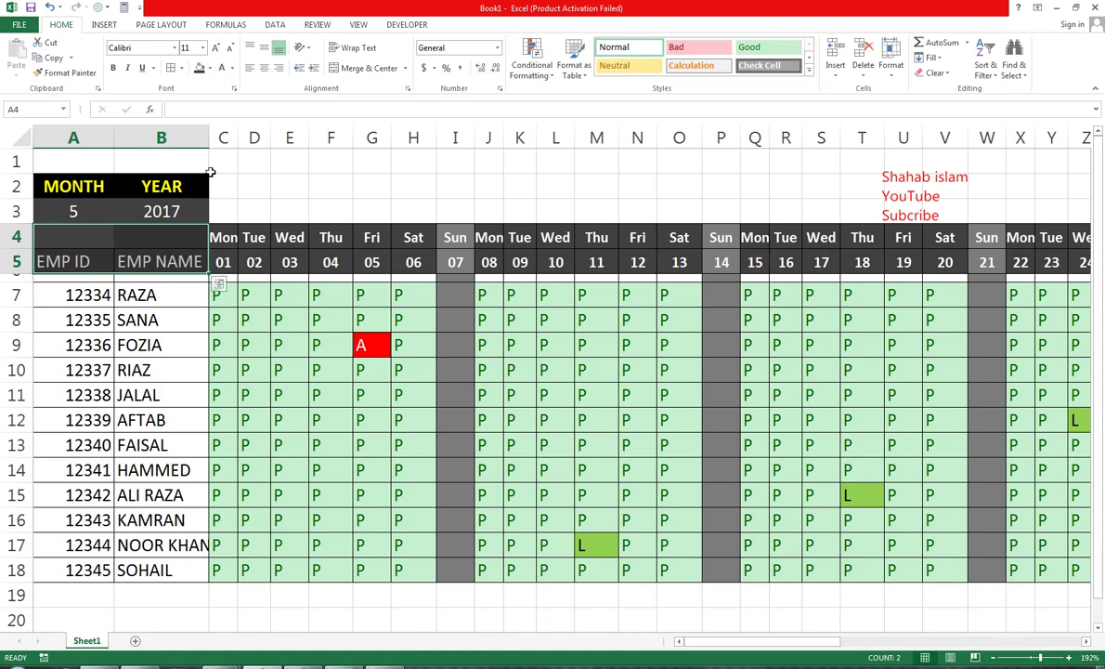
{"action": "left_click_drag", "start_coordinate": [224, 154], "coordinate": [1071, 210]}
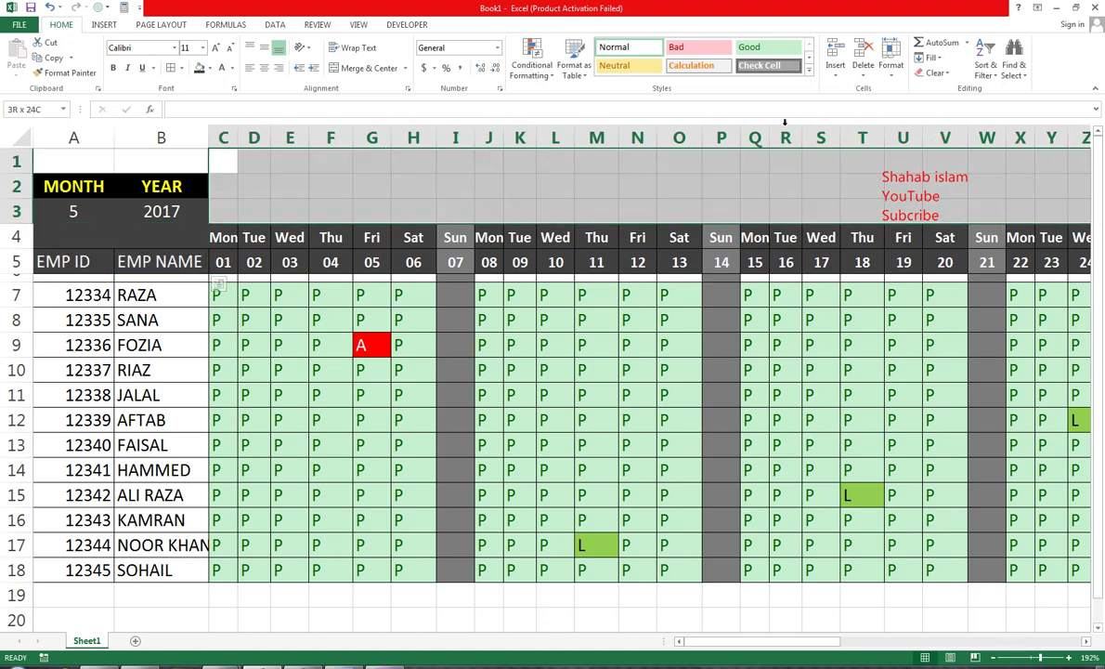
Insert a WordArt title reading 'ATTENDANCE REGISTER'.
{"action": "left_click", "coordinate": [104, 25]}
{"action": "left_click", "coordinate": [824, 56]}
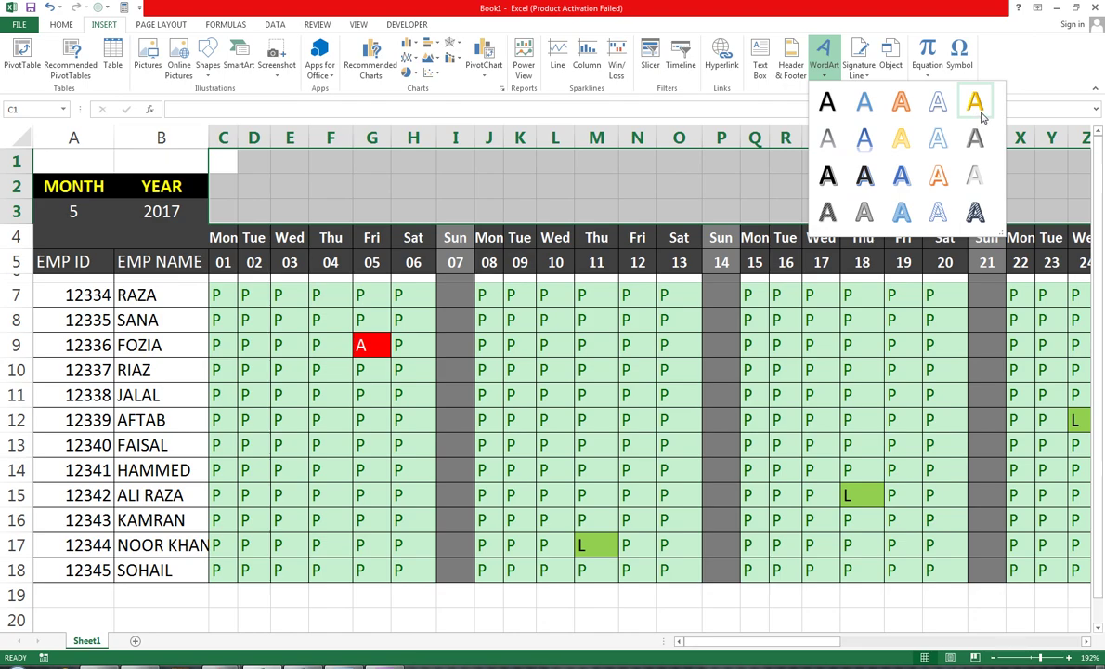
{"action": "left_click", "coordinate": [827, 176]}
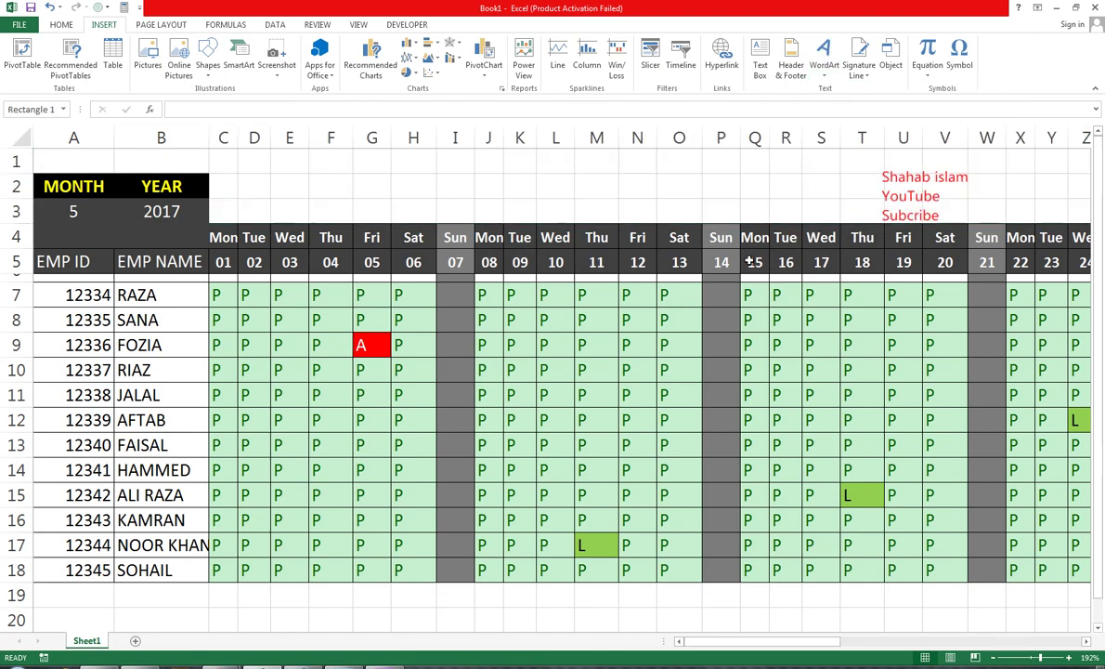
{"action": "type", "text": "AT"}
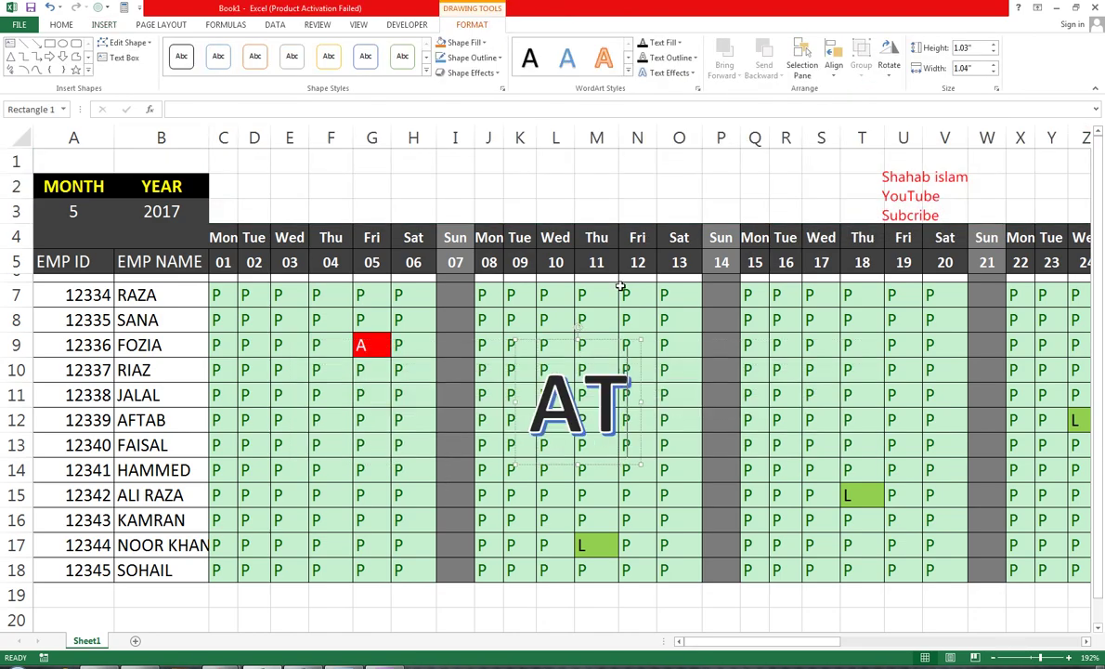
{"action": "type", "text": "TENDAN"}
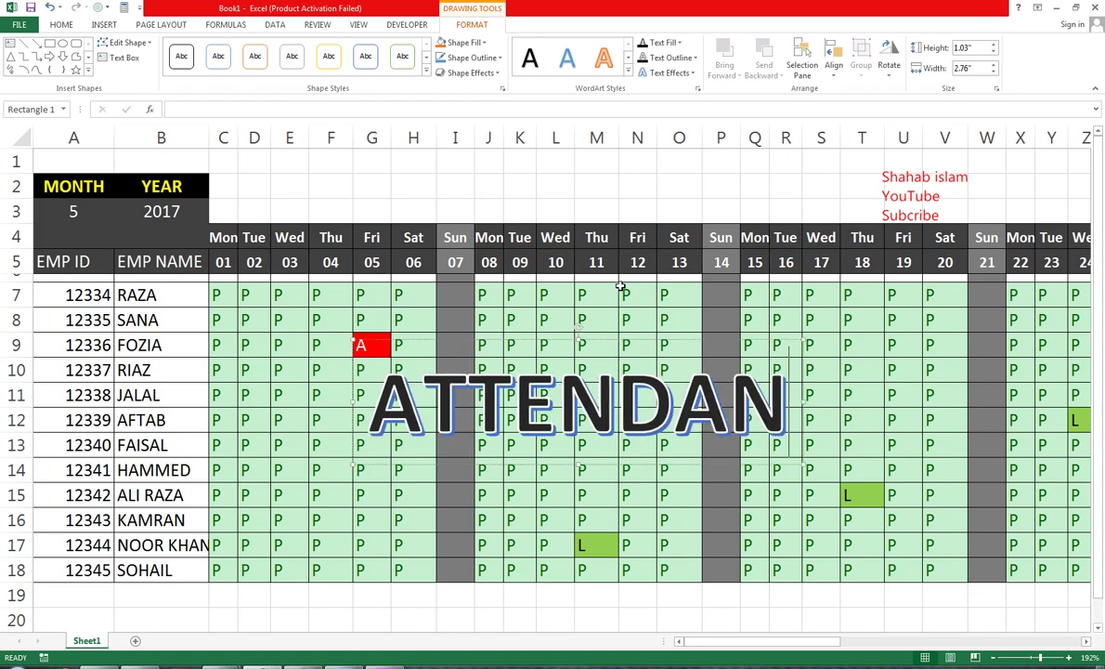
{"action": "type", "text": "CE"}
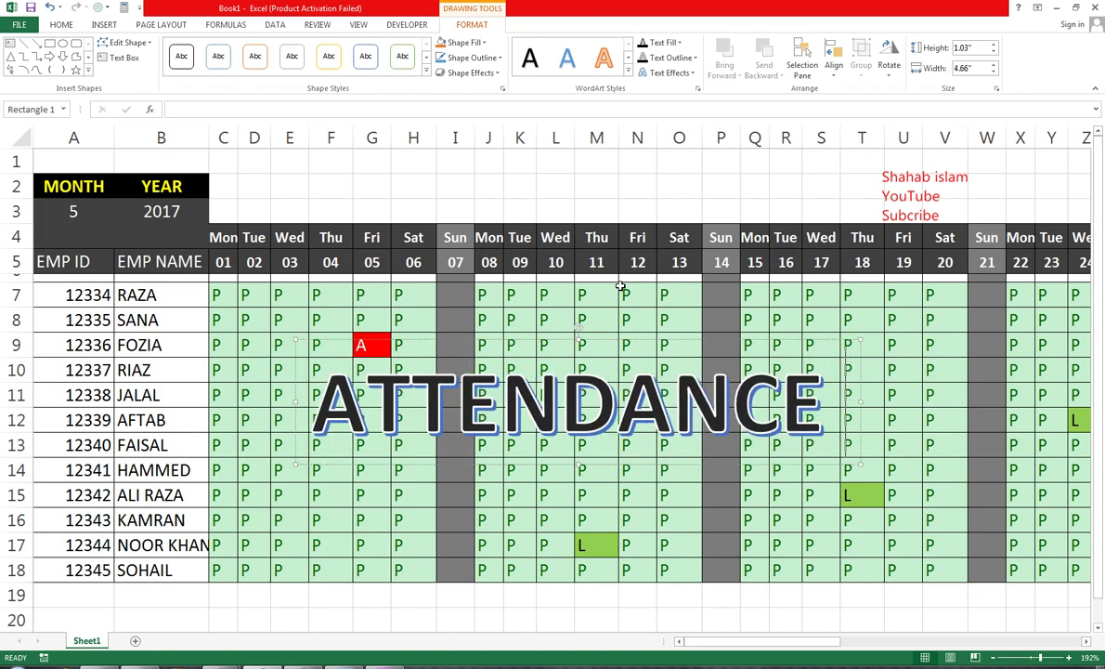
{"action": "type", "text": " REGIST"}
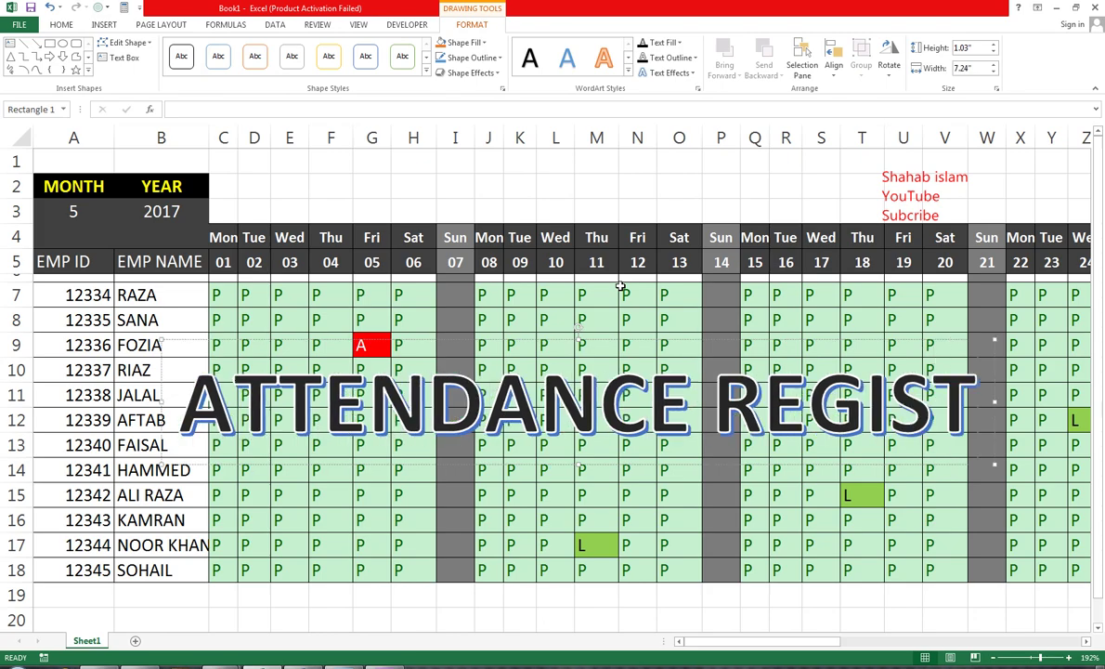
{"action": "type", "text": "ER"}
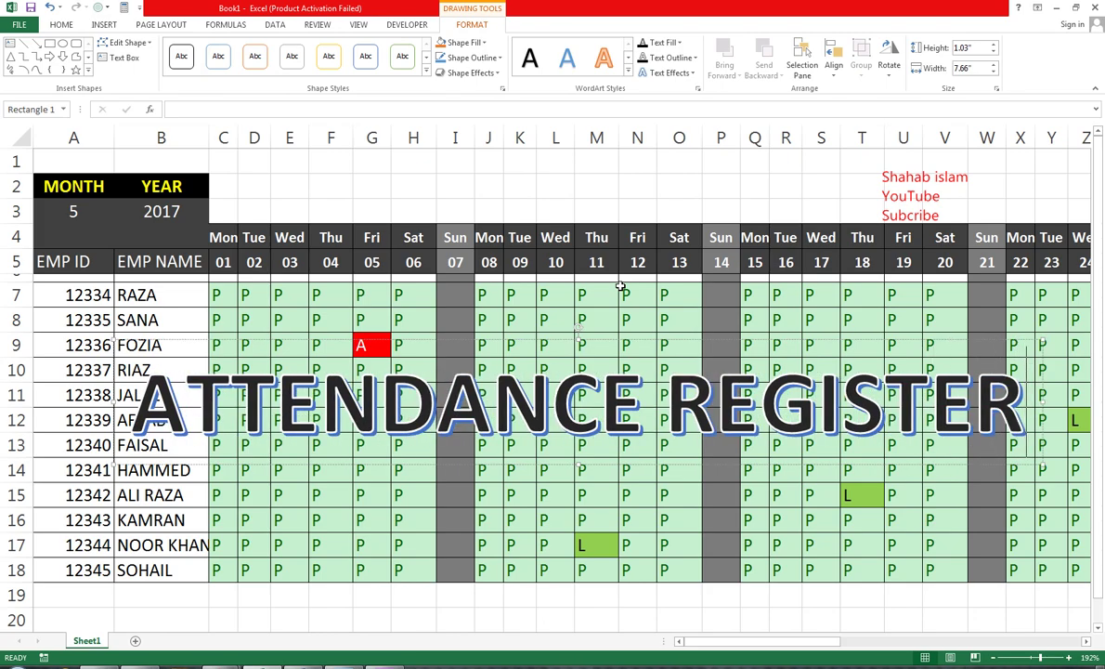
{"action": "left_click_drag", "start_coordinate": [756, 340], "coordinate": [758, 337]}
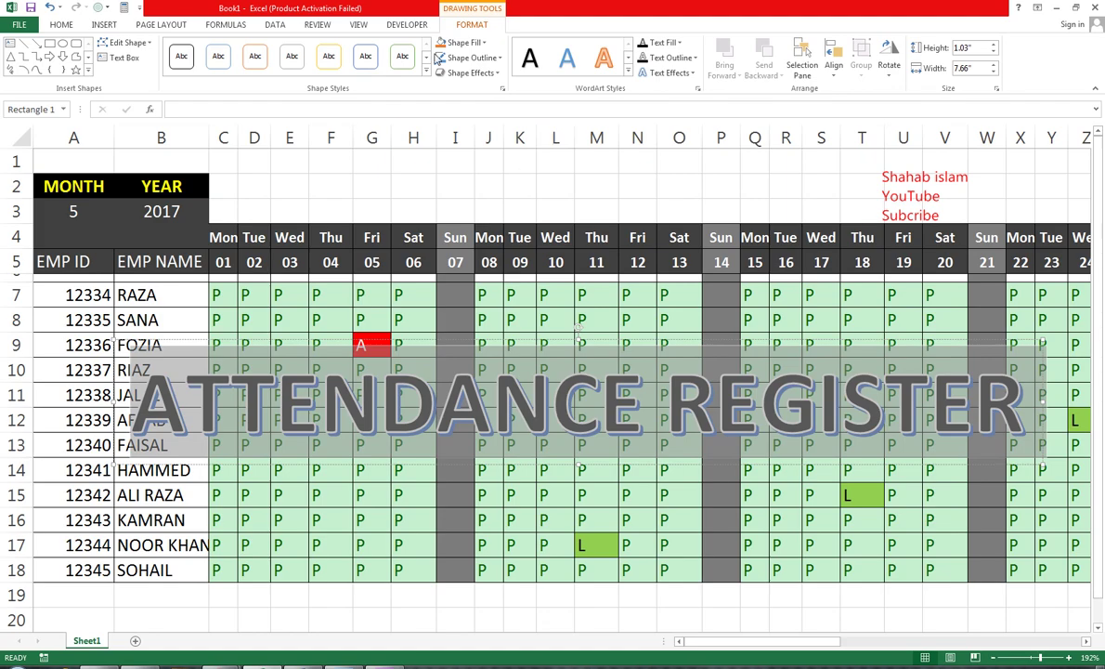
Fill the WordArt shape black and drag it up over the sheet's top rows.
{"action": "left_click", "coordinate": [492, 48]}
{"action": "left_click", "coordinate": [464, 43]}
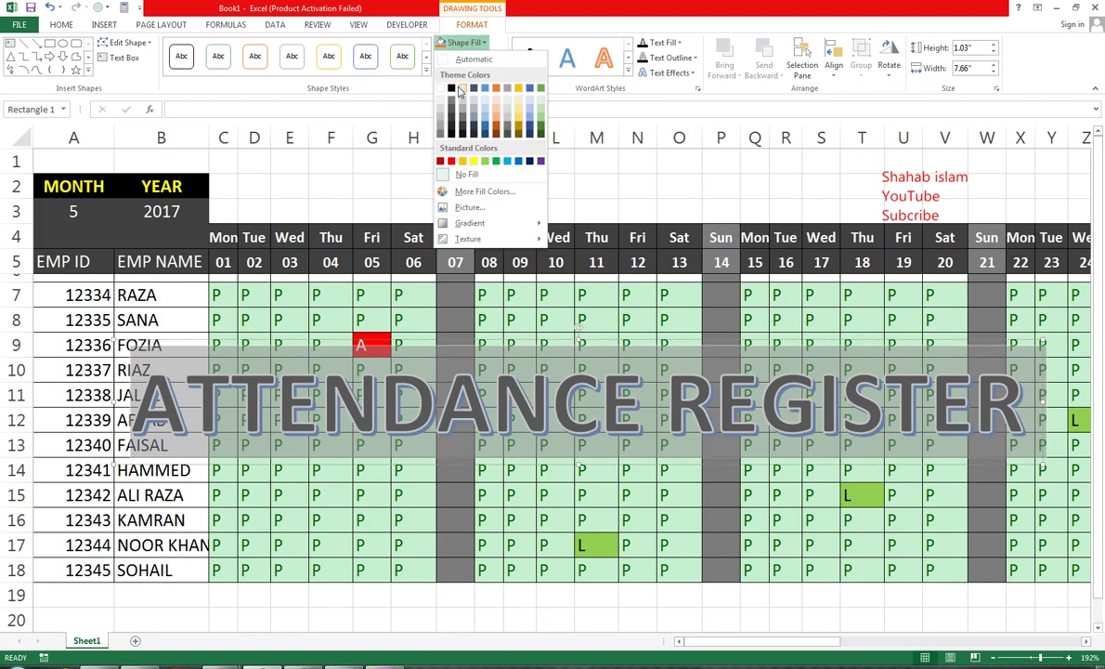
{"action": "left_click", "coordinate": [452, 90]}
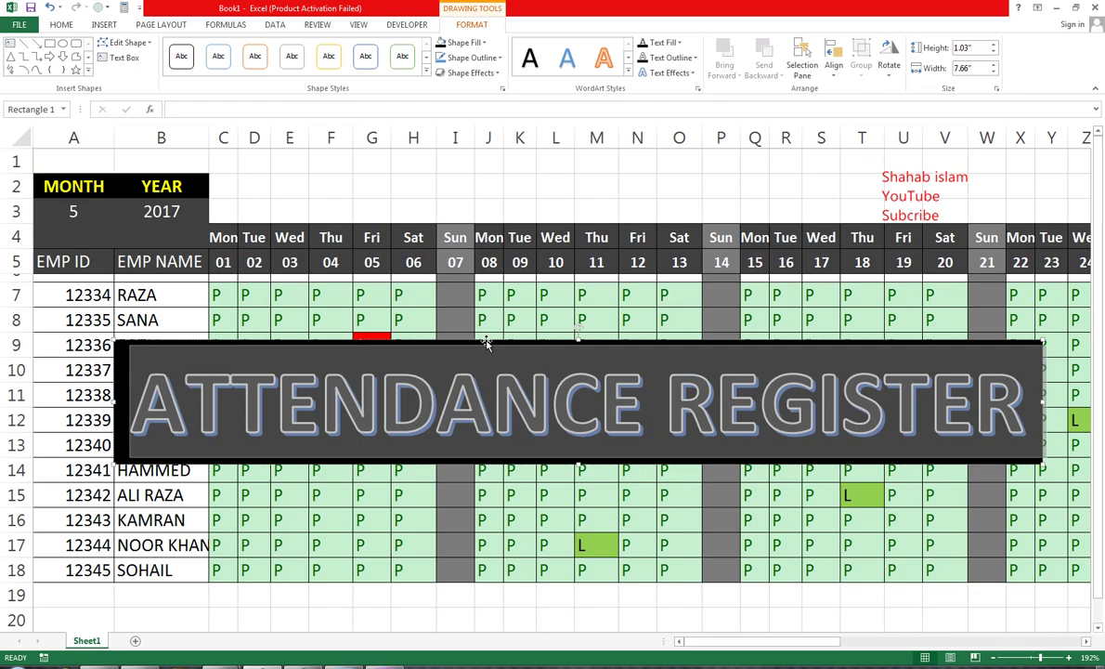
{"action": "mouse_move", "coordinate": [453, 340]}
{"action": "left_mouse_down"}
{"action": "mouse_move", "coordinate": [521, 166]}
{"action": "mouse_move", "coordinate": [563, 161]}
{"action": "mouse_move", "coordinate": [534, 151]}
{"action": "left_mouse_up"}
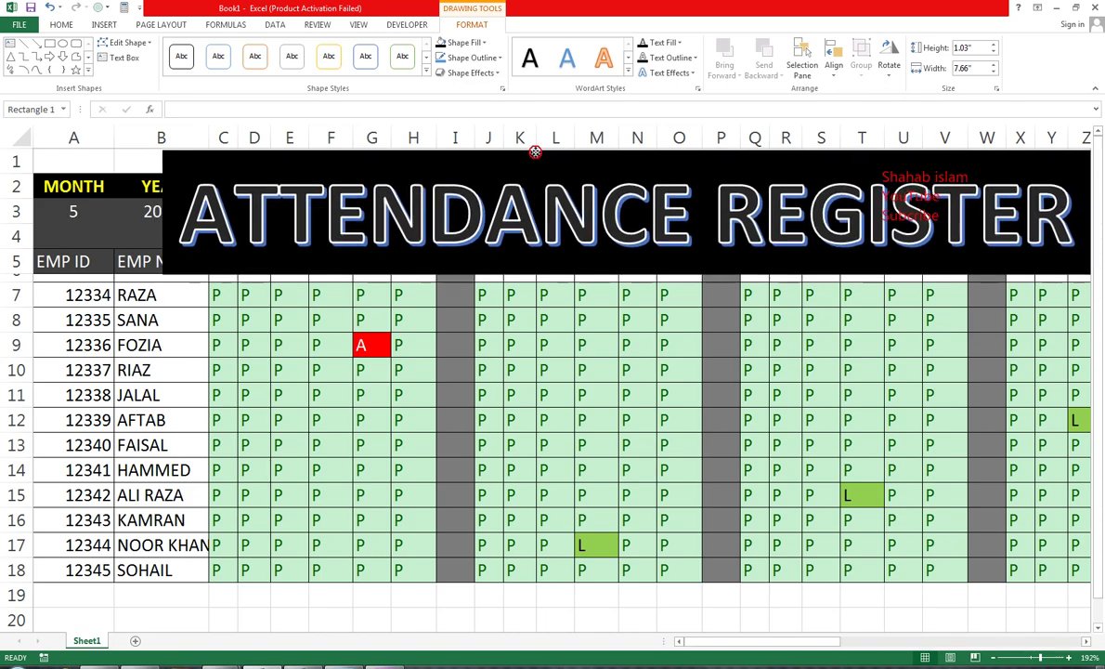
{"action": "left_click_drag", "start_coordinate": [534, 150], "coordinate": [534, 158]}
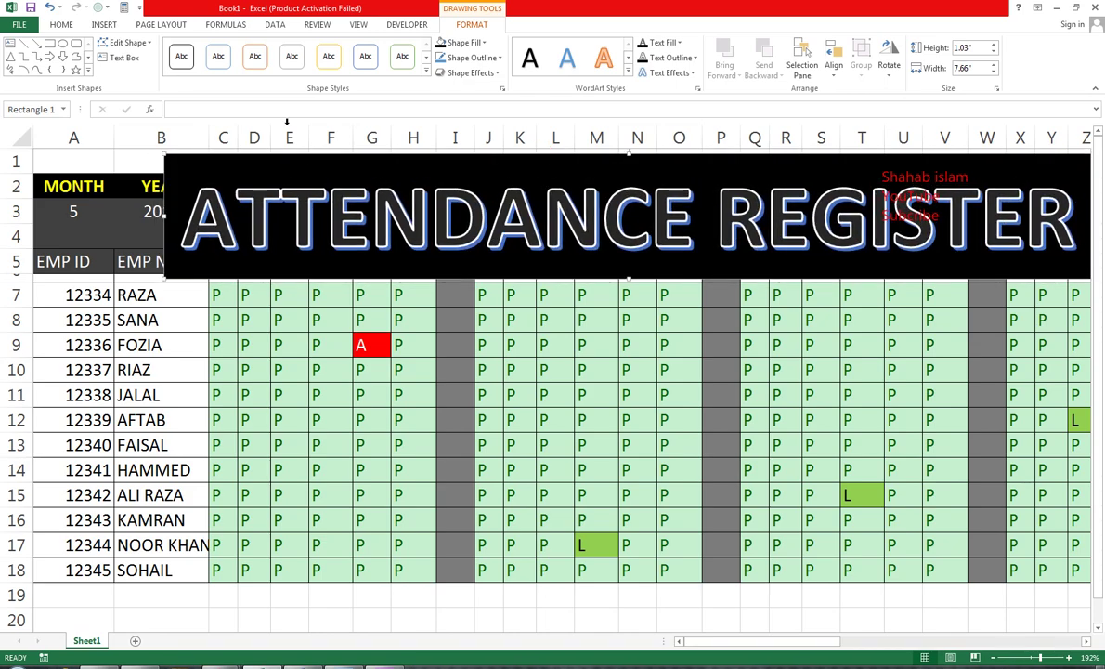
{"action": "left_click", "coordinate": [62, 25]}
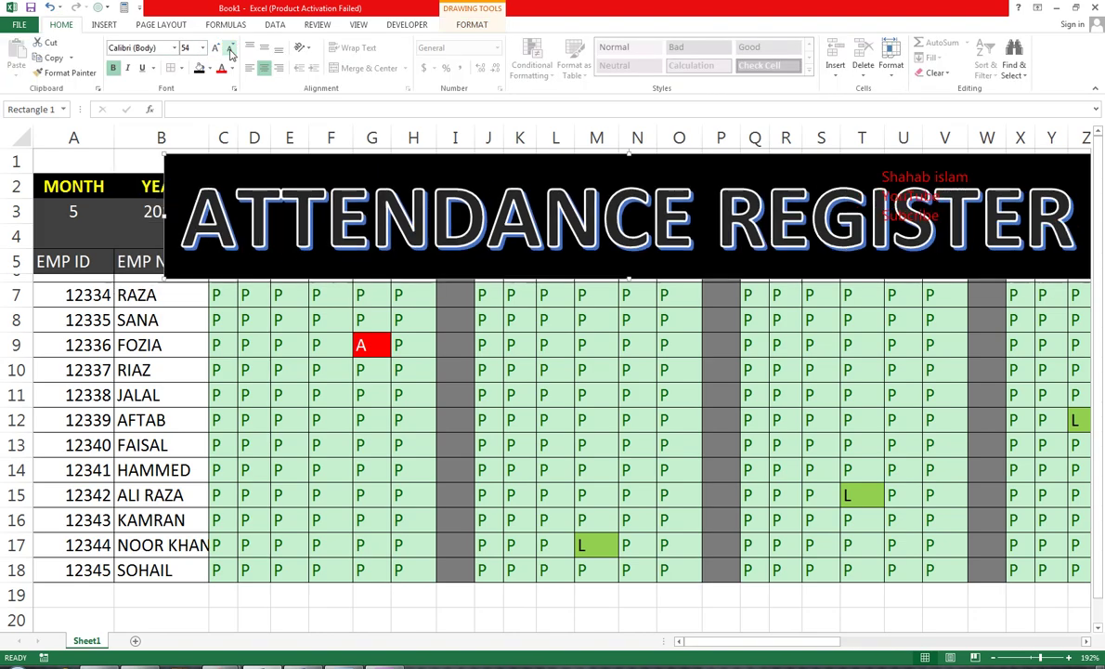
Shrink the title text to 44 and move the banner up and left.
{"action": "left_click", "coordinate": [233, 54]}
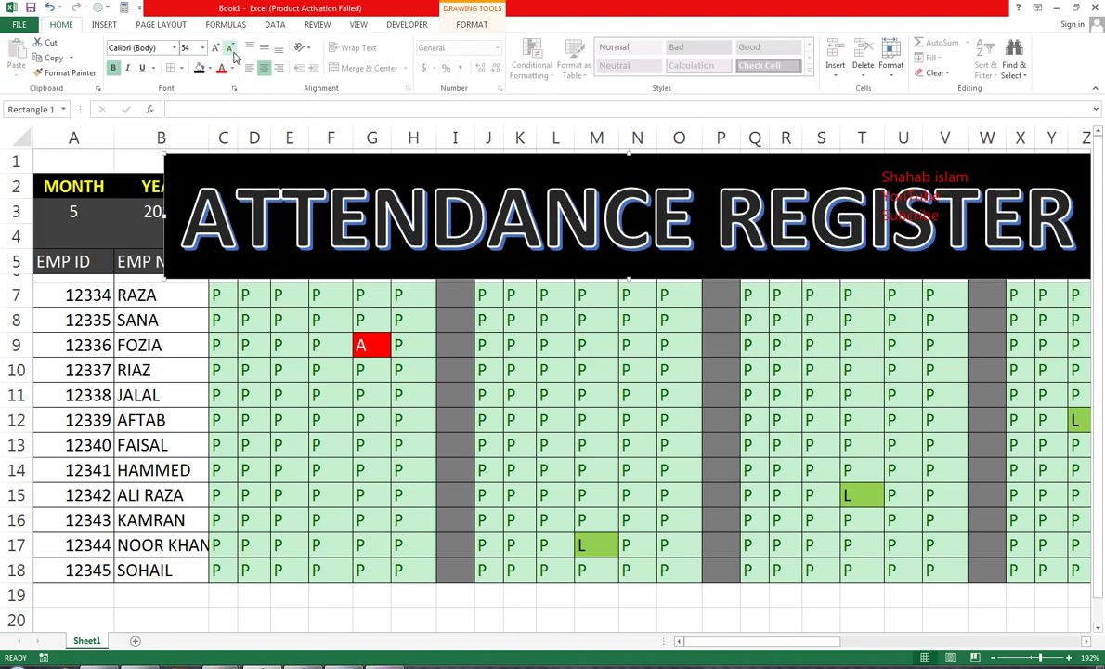
{"action": "left_click", "coordinate": [233, 54]}
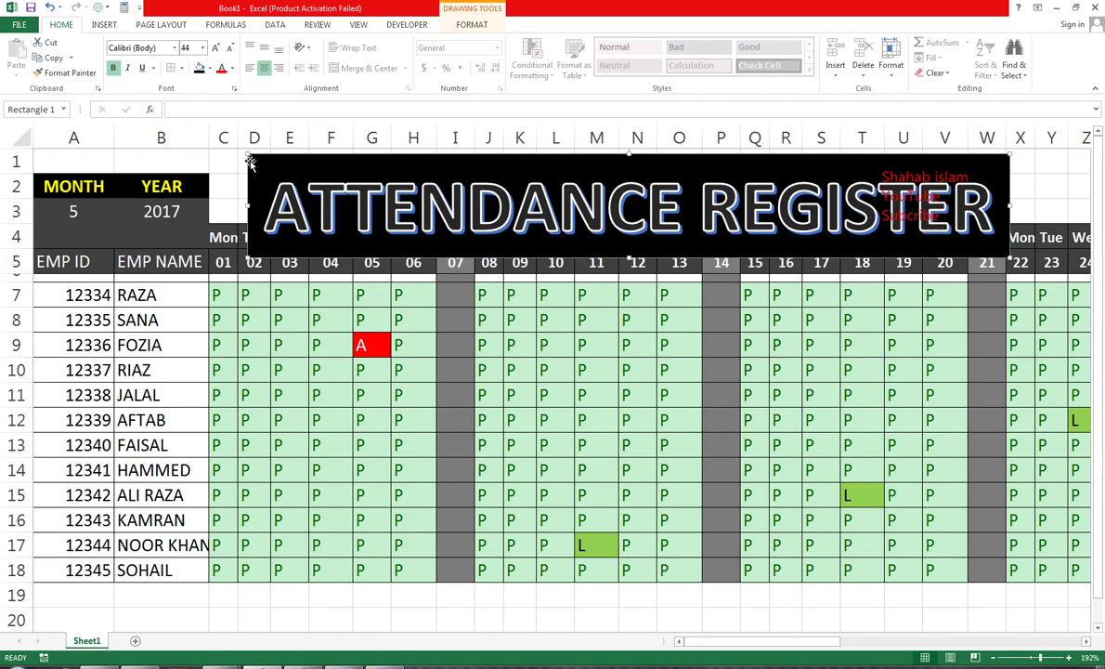
{"action": "left_click_drag", "start_coordinate": [248, 160], "coordinate": [223, 154]}
{"action": "key", "text": "ctrl+z"}
{"action": "mouse_move", "coordinate": [902, 231]}
{"action": "left_mouse_down"}
{"action": "mouse_move", "coordinate": [851, 226]}
{"action": "mouse_move", "coordinate": [859, 217]}
{"action": "left_mouse_up"}
Stretch the black banner across rows 1–4 from C1, beside the MONTH/YEAR block.
{"action": "left_click_drag", "start_coordinate": [969, 200], "coordinate": [1083, 202]}
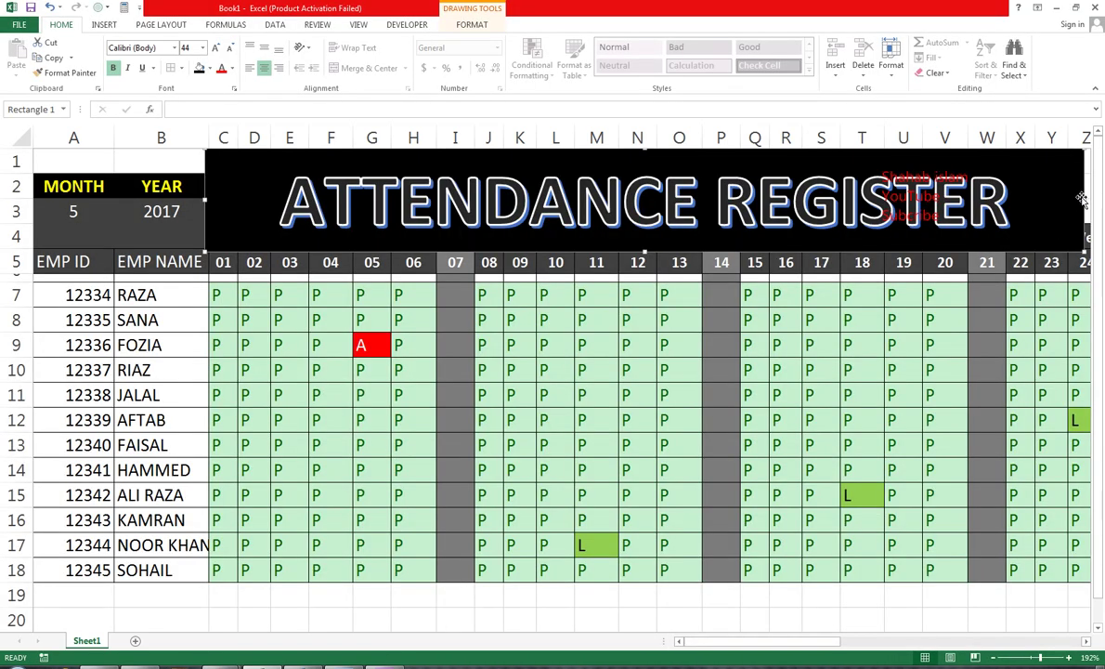
{"action": "left_click_drag", "start_coordinate": [204, 199], "coordinate": [197, 198]}
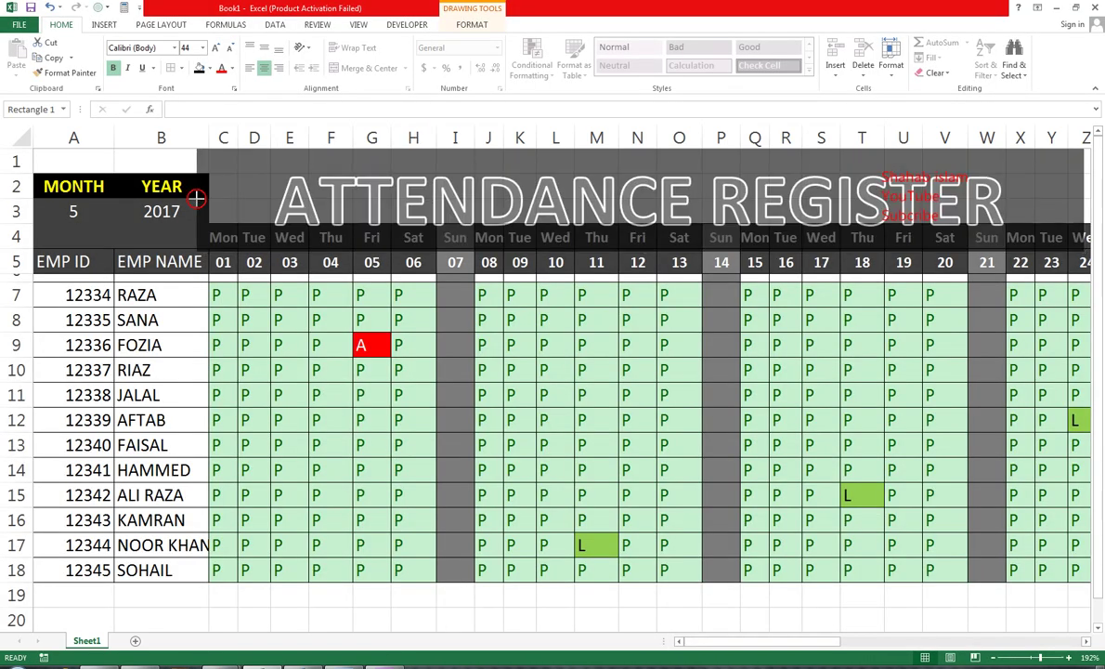
{"action": "left_click_drag", "start_coordinate": [235, 257], "coordinate": [247, 248]}
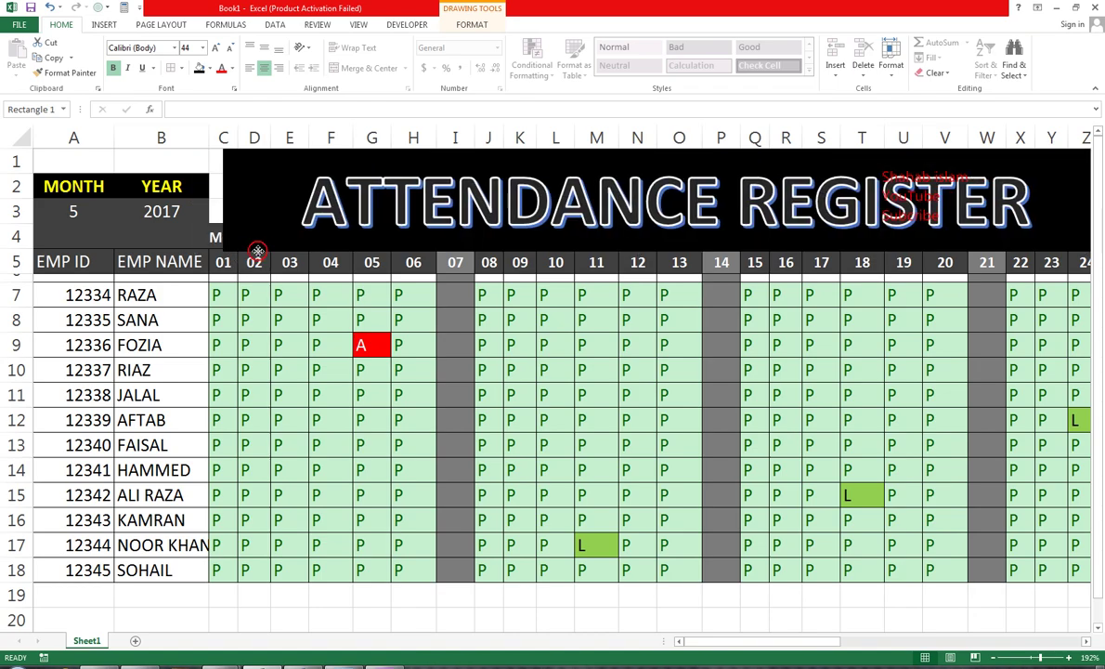
{"action": "left_click", "coordinate": [55, 161]}
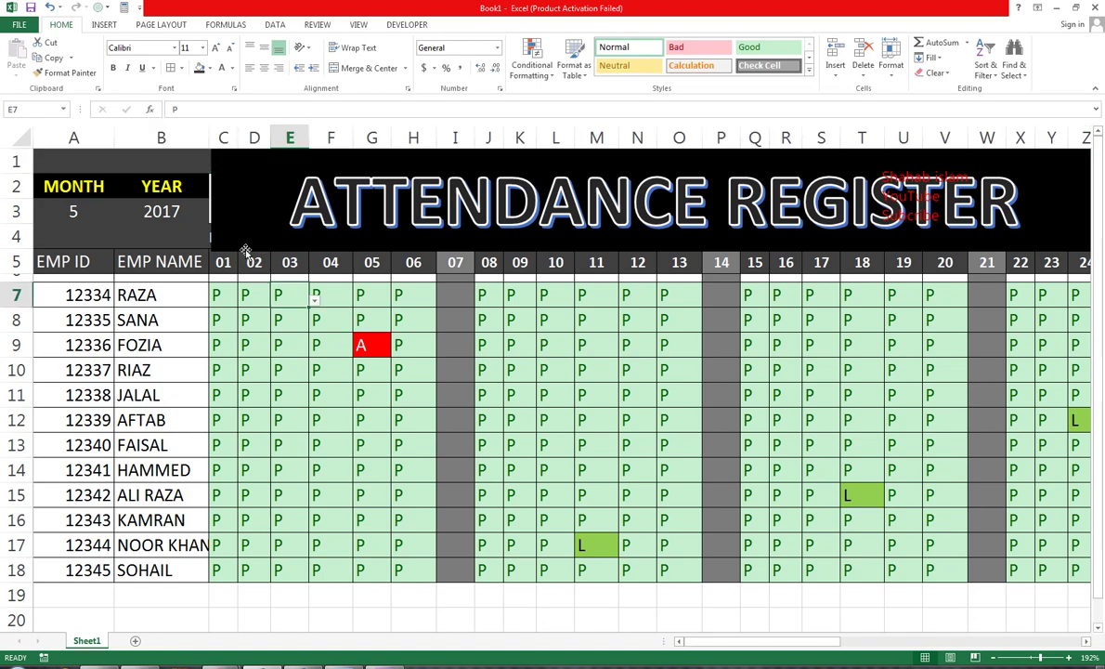
{"action": "left_click_drag", "start_coordinate": [226, 217], "coordinate": [219, 218]}
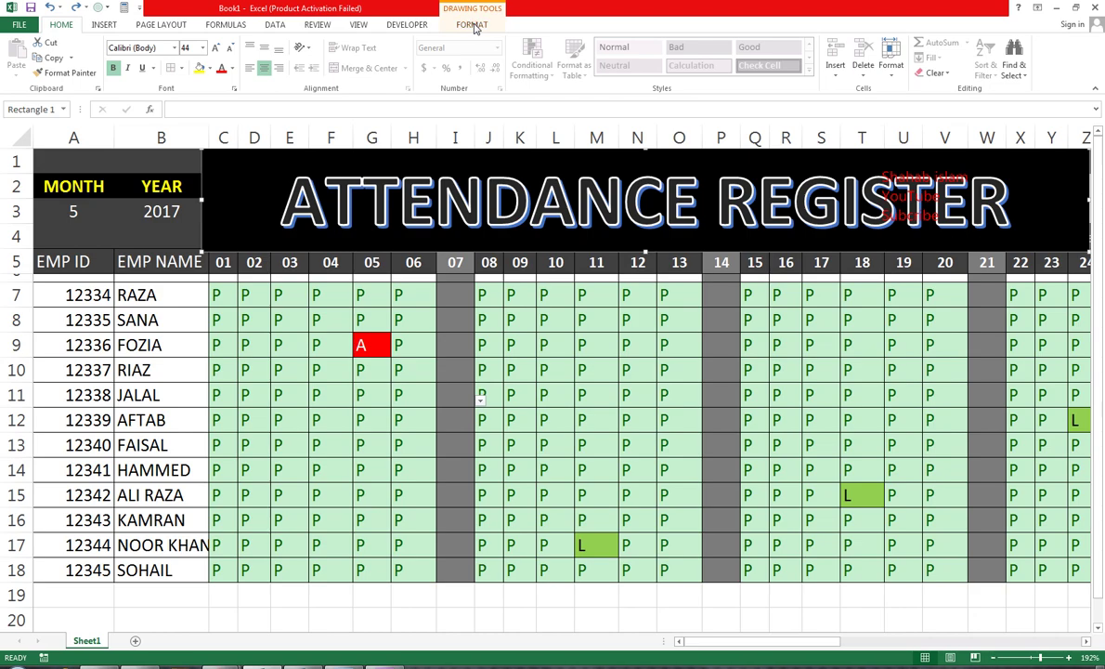
Give the ATTENDANCE REGISTER banner a Yellow shape fill, then deselect it.
{"action": "left_click", "coordinate": [472, 24]}
{"action": "left_click", "coordinate": [461, 43]}
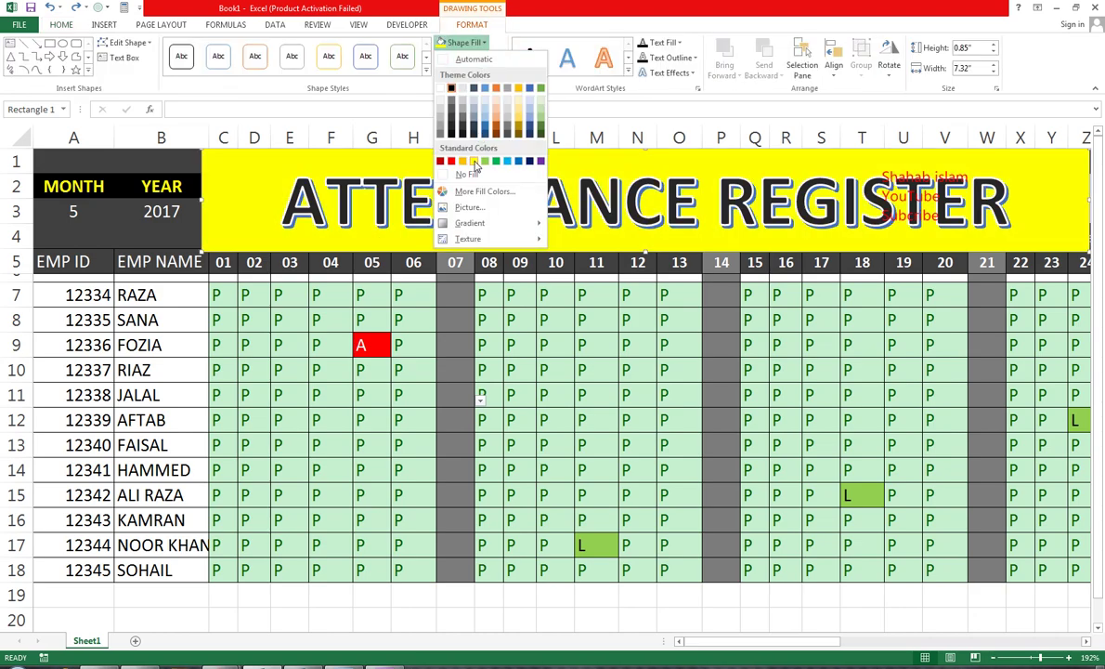
{"action": "key", "text": "Escape"}
{"action": "left_click", "coordinate": [313, 391]}
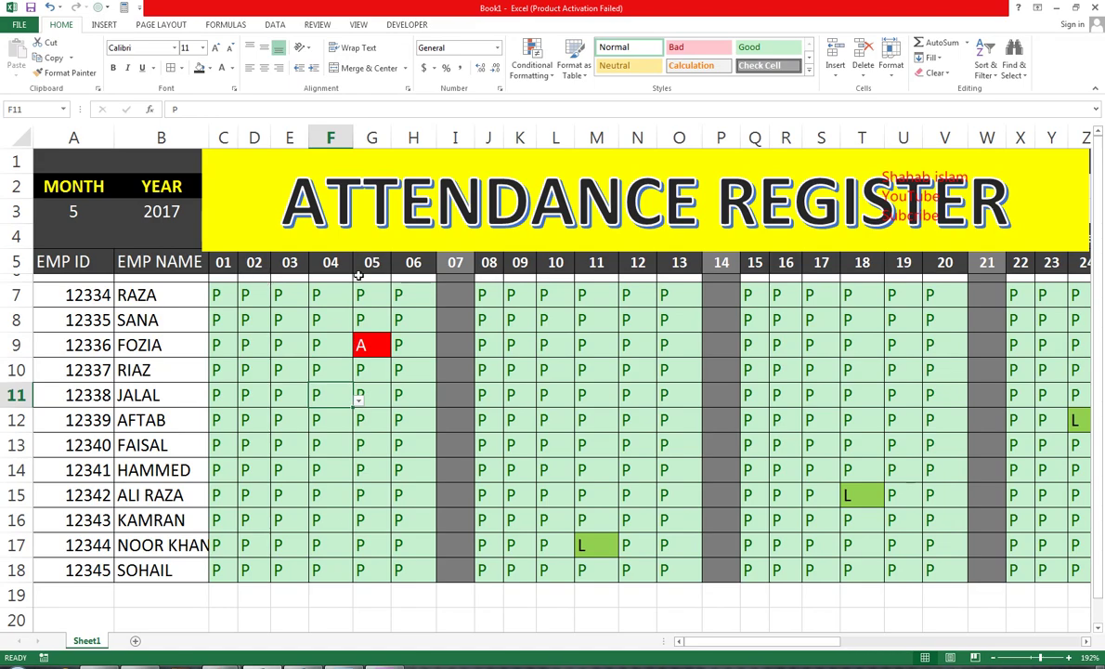
Enter =COUNTIF(C7:C18,"P") in C19 to count day 01's present marks.
{"action": "left_click", "coordinate": [222, 595]}
{"action": "type", "text": "=CO"}
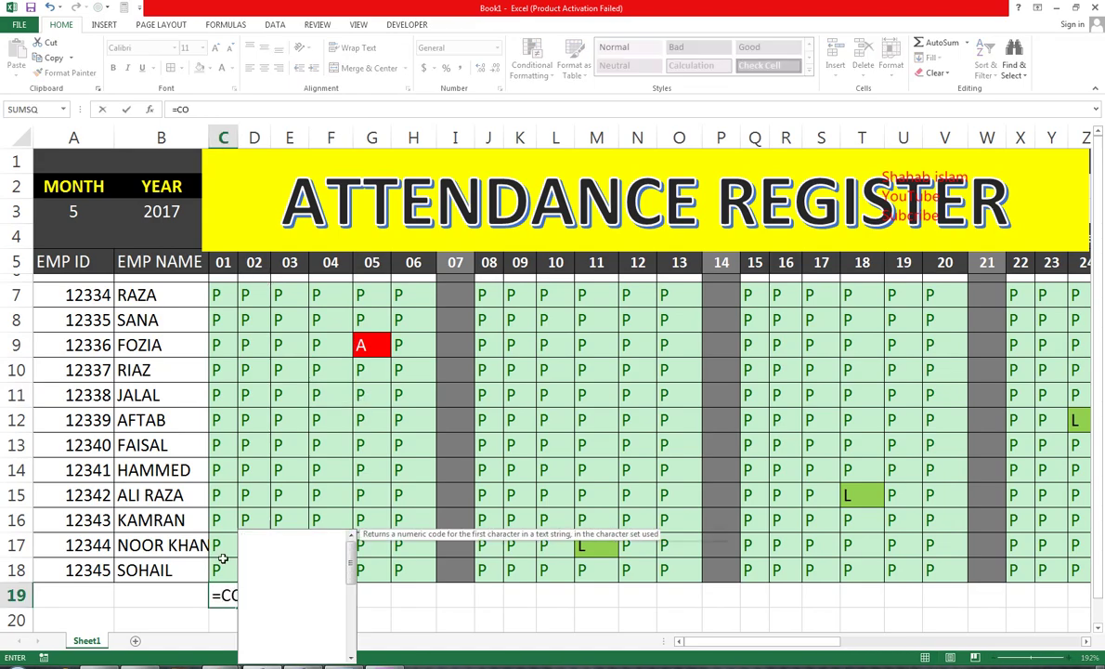
{"action": "type", "text": "UNTIF("}
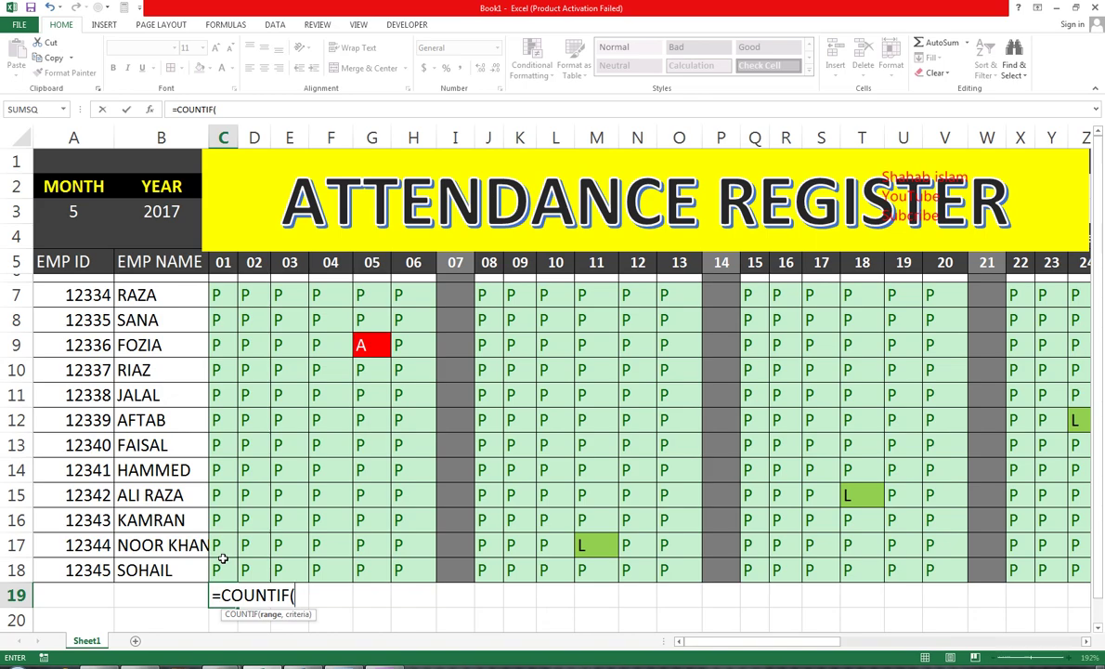
{"action": "left_click_drag", "start_coordinate": [223, 557], "coordinate": [227, 290]}
{"action": "type", "text": ",\"P"}
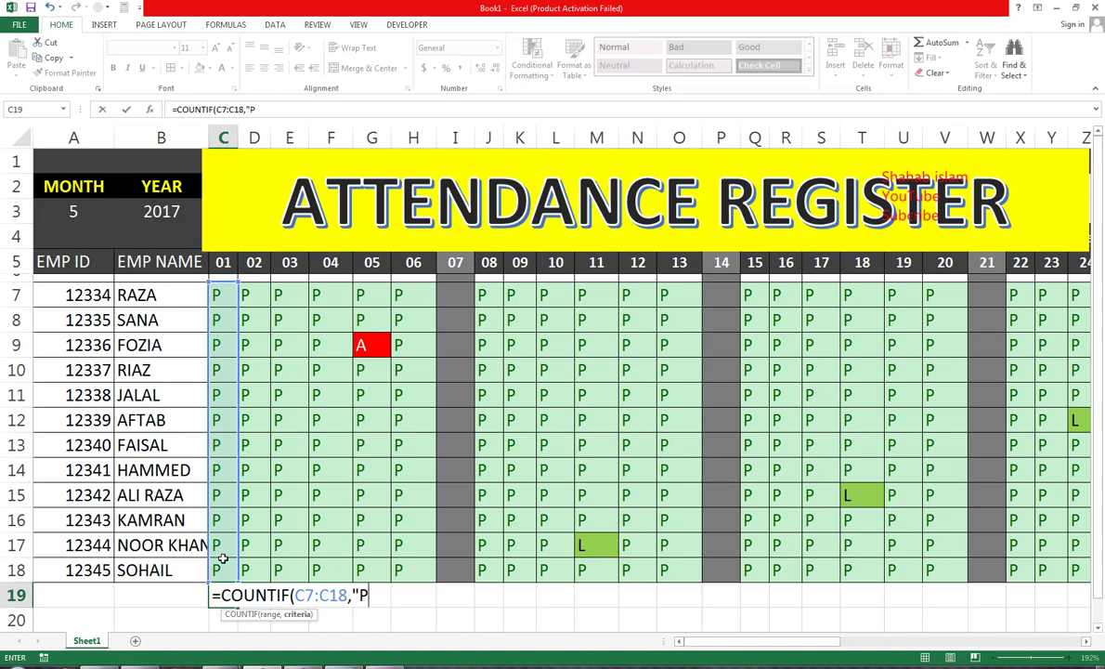
{"action": "type", "text": "\")"}
{"action": "key", "text": "Return"}
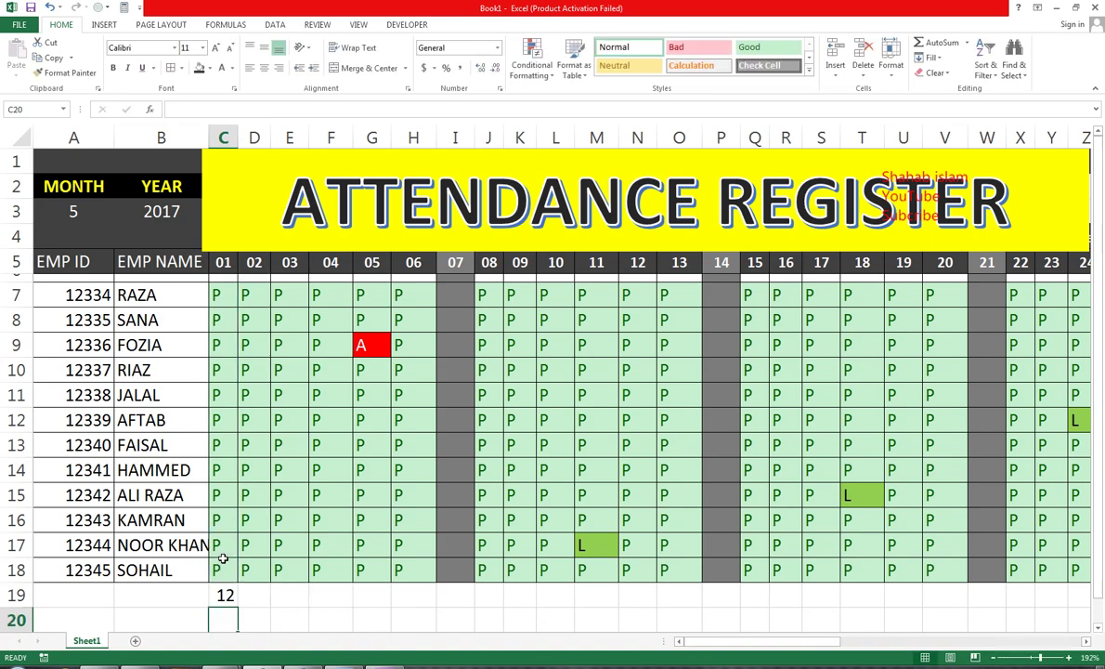
Fill the present-count formula right across C19:AG19 for days 01 to 31.
{"action": "key", "text": "Up"}
{"action": "key", "text": "shift+Right"}
{"action": "key", "text": "shift+Right"}
{"action": "key", "text": "shift+Right"}
{"action": "key", "text": "shift+Right"}
{"action": "key", "text": "shift+Right"}
{"action": "key", "text": "shift+Right"}
{"action": "key", "text": "shift+Right"}
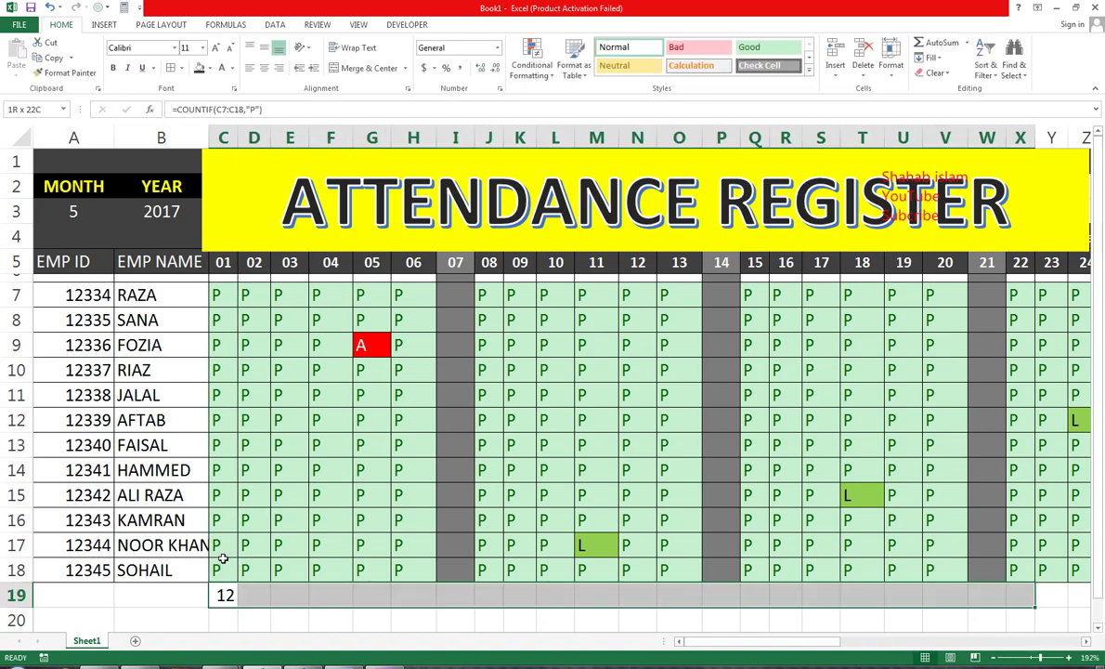
{"action": "key", "text": "shift+Right"}
{"action": "key", "text": "shift+Right"}
{"action": "key", "text": "shift+Right"}
{"action": "key", "text": "shift+Right"}
{"action": "key", "text": "shift+Right"}
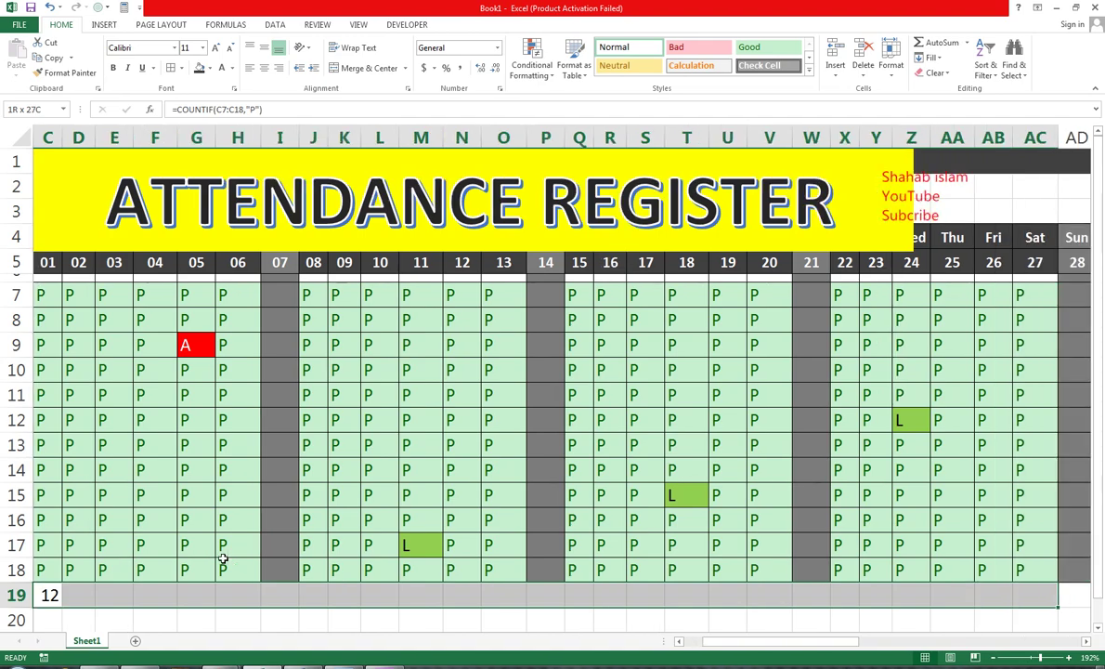
{"action": "key", "text": "shift+Right"}
{"action": "key", "text": "shift+Right"}
{"action": "key", "text": "shift+Right"}
{"action": "key", "text": "shift+Right"}
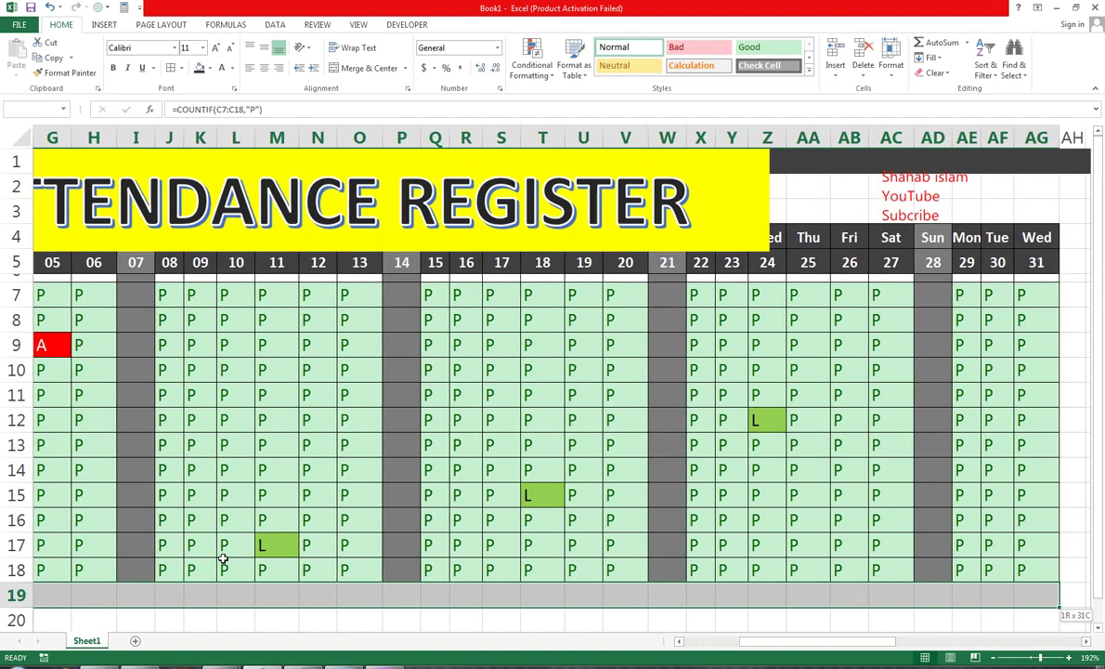
{"action": "key", "text": "ctrl+r"}
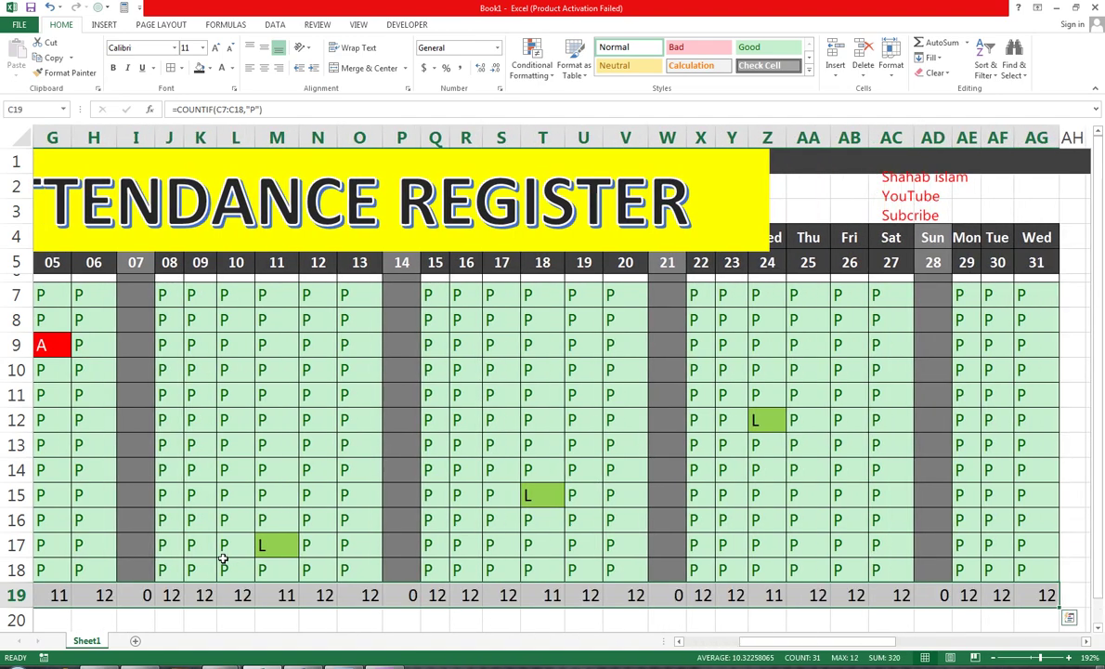
{"action": "key", "text": "Home"}
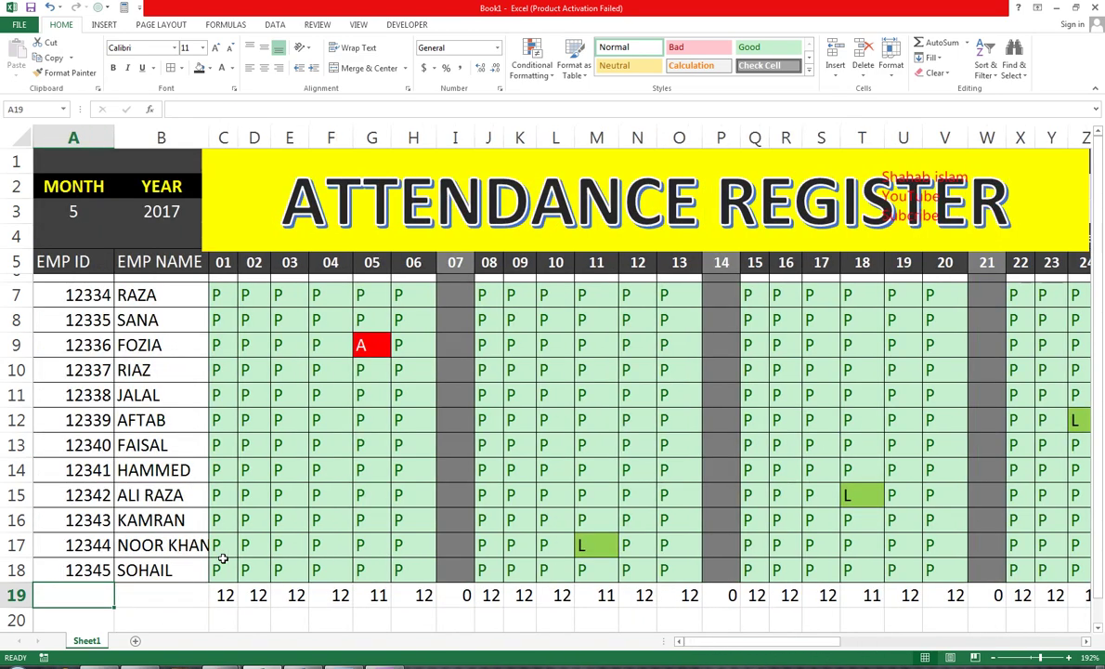
Label B19 as T-P and B20 as T-L.
{"action": "left_click", "coordinate": [218, 614]}
{"action": "left_click", "coordinate": [183, 601]}
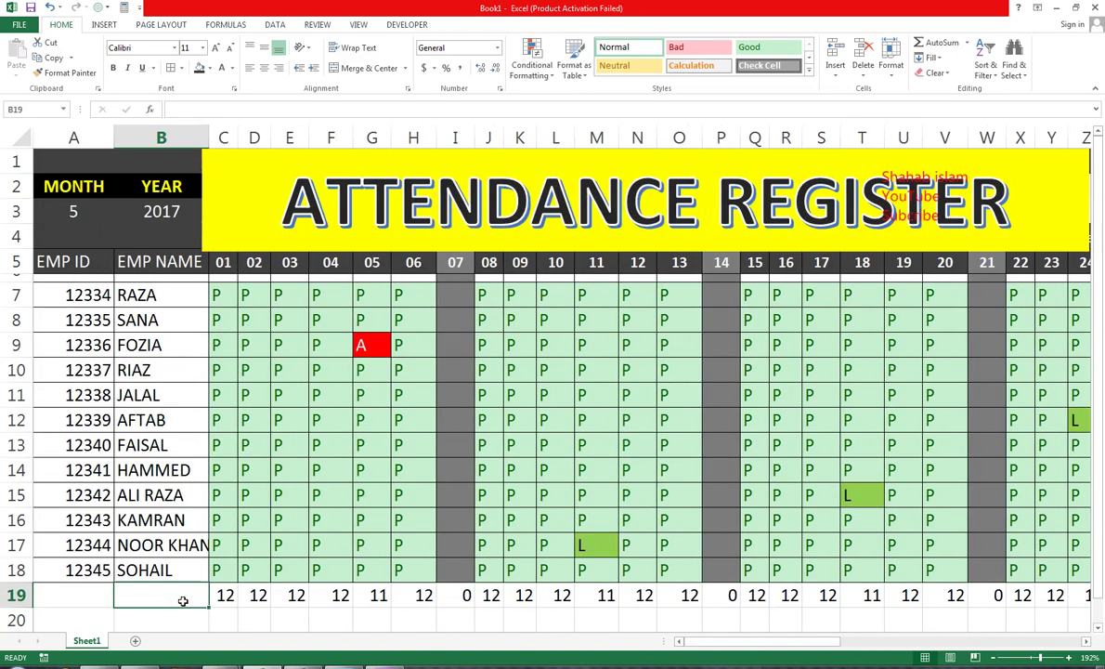
{"action": "type", "text": "T-P"}
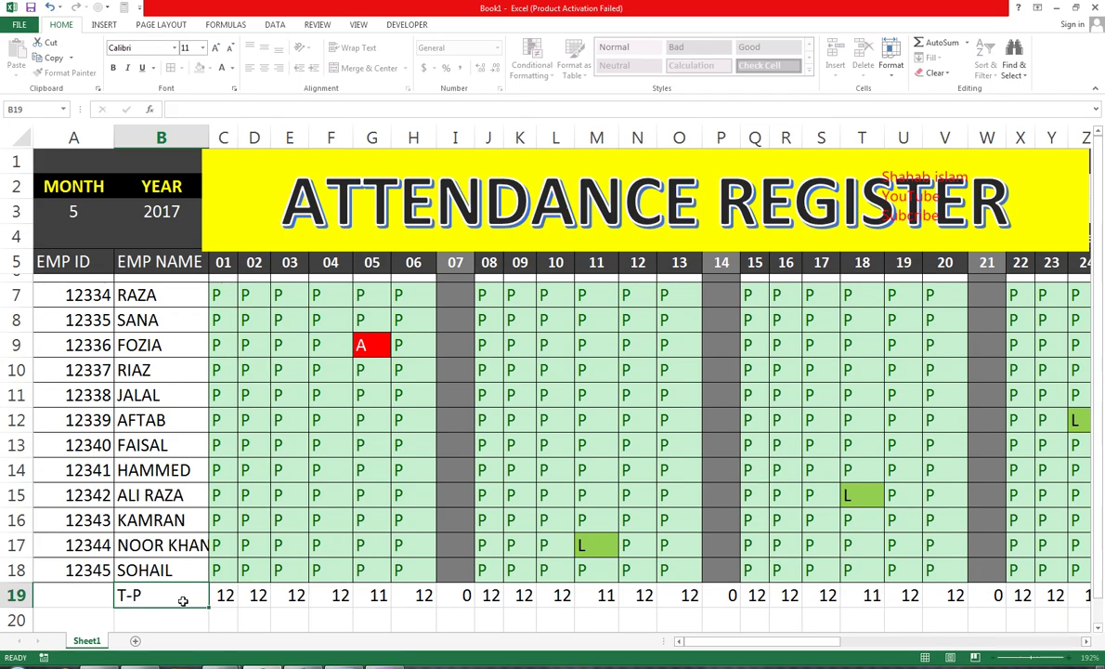
{"action": "key", "text": "Return"}
{"action": "type", "text": "T-L"}
{"action": "key", "text": "Tab"}
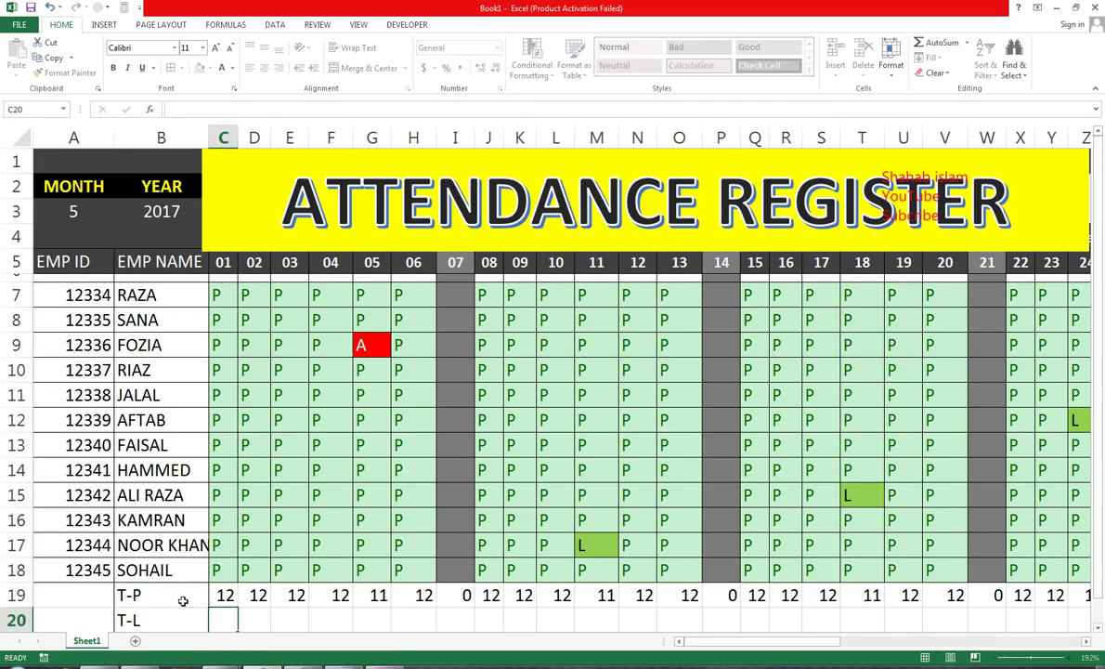
Enter =COUNTIF(C7:C18,"L") in C20 to count day 01's leave marks.
{"action": "type", "text": "=COUN"}
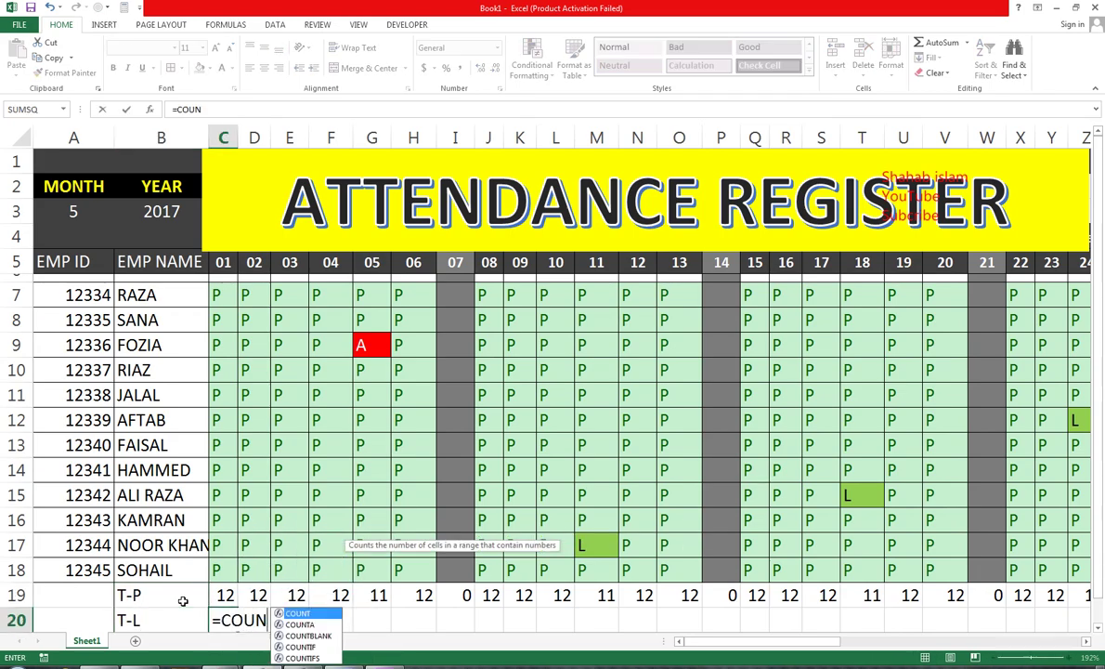
{"action": "type", "text": "TIF("}
{"action": "key", "text": "Up"}
{"action": "key", "text": "Up"}
{"action": "key", "text": "Up"}
{"action": "key", "text": "Down"}
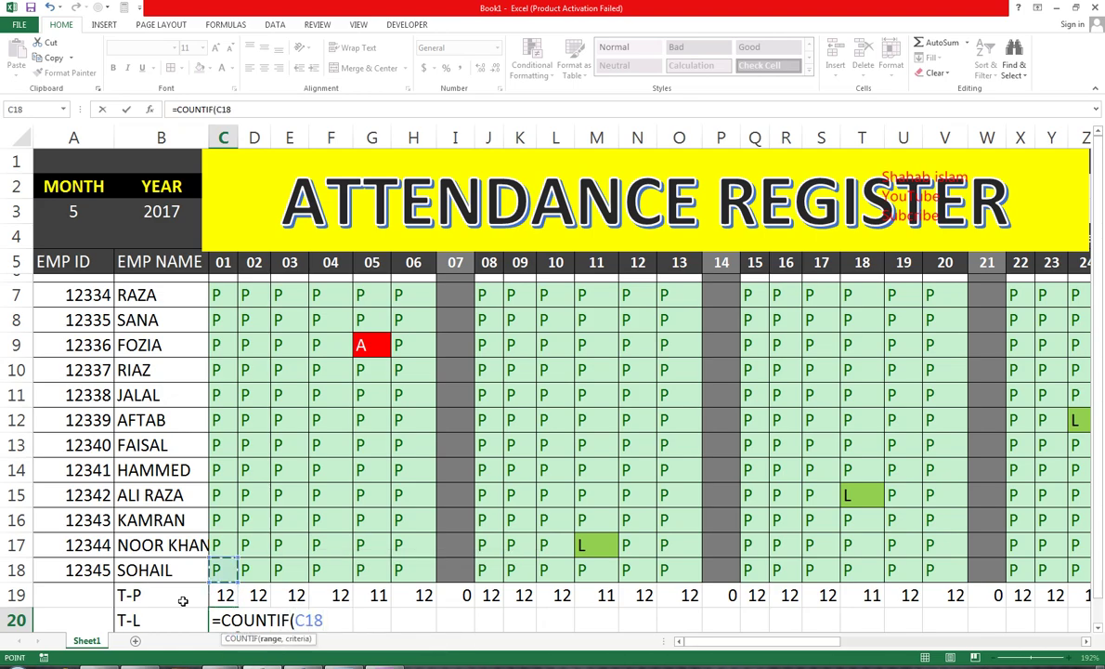
{"action": "key", "text": "ctrl+shift+Up"}
{"action": "type", "text": "7:C18,\"L\""}
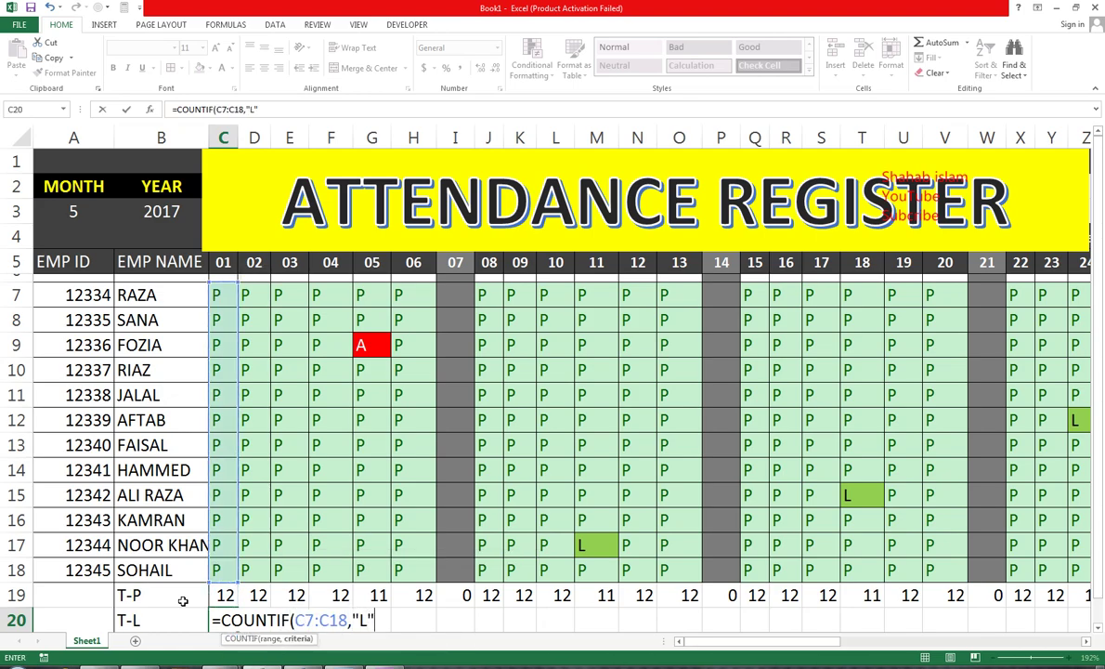
{"action": "key", "text": "Return"}
Fill the leave-count formula right across C20:AG20 for all days.
{"action": "key", "text": "Up"}
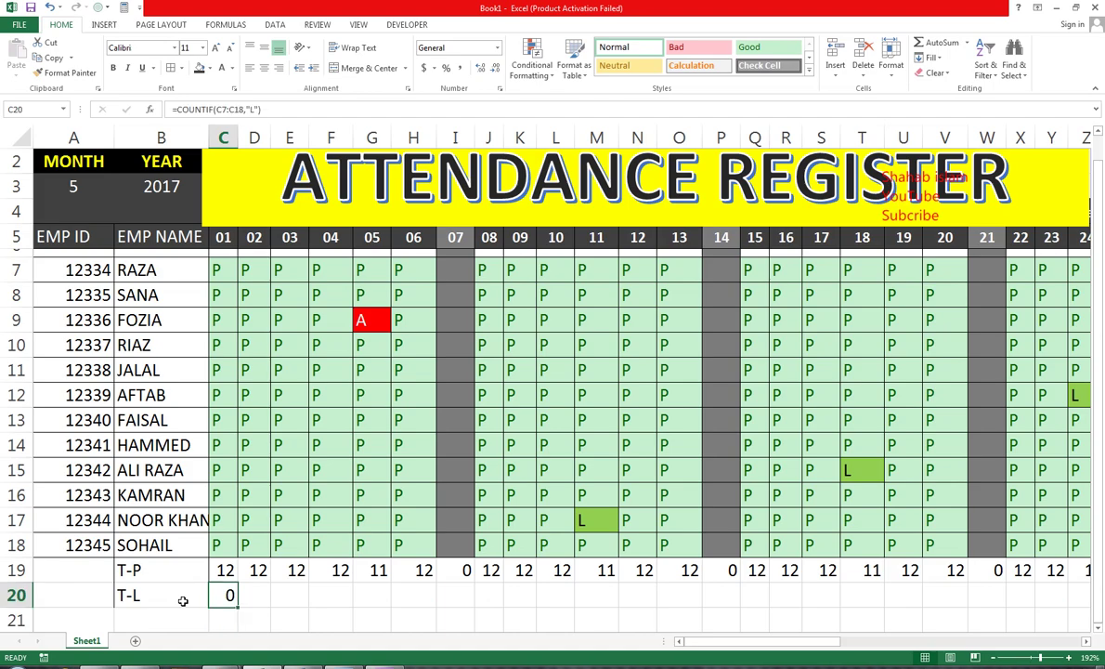
{"action": "key", "text": "ctrl+shift+Right"}
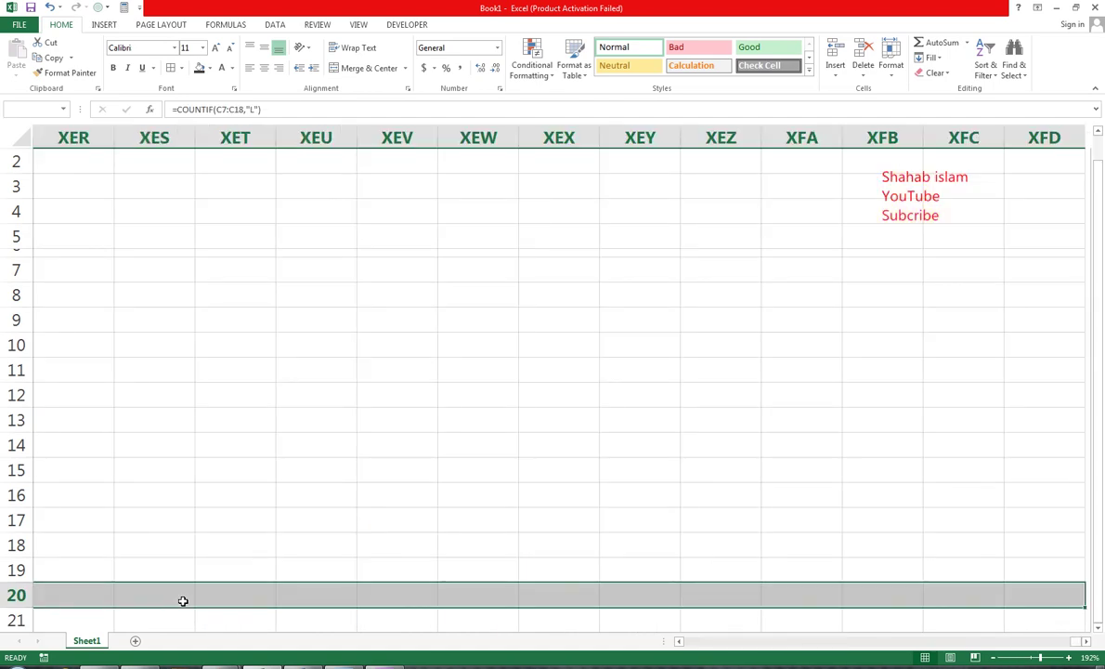
{"action": "key", "text": "ctrl+shift+Left"}
{"action": "key", "text": "ctrl+shift+Right"}
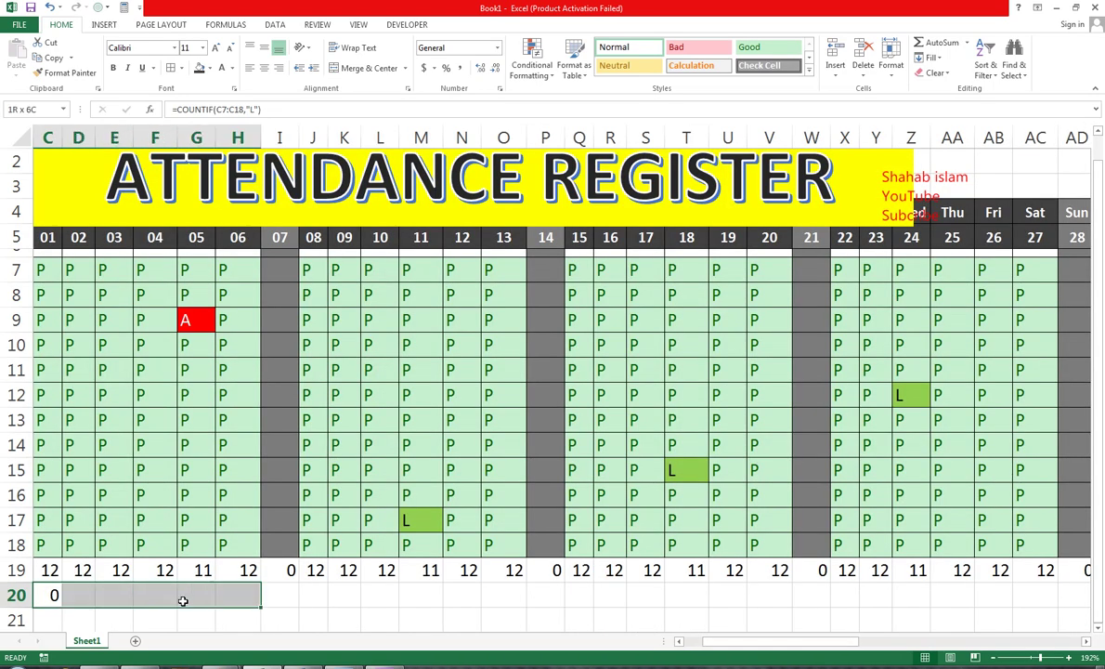
{"action": "key", "text": "shift+Right"}
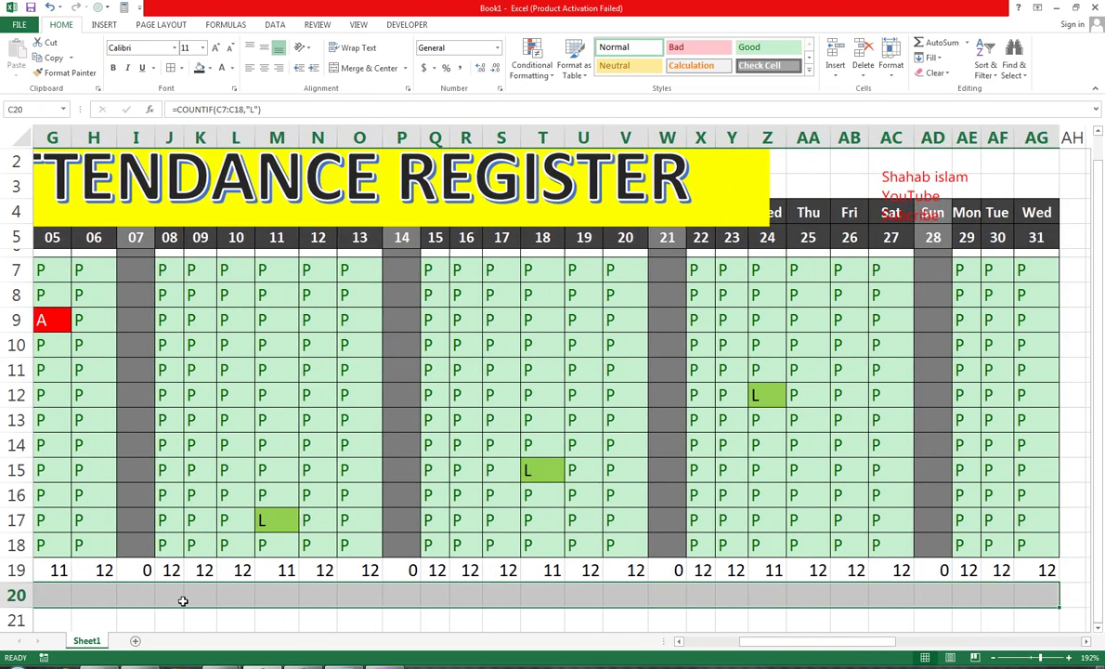
{"action": "key", "text": "ctrl+r"}
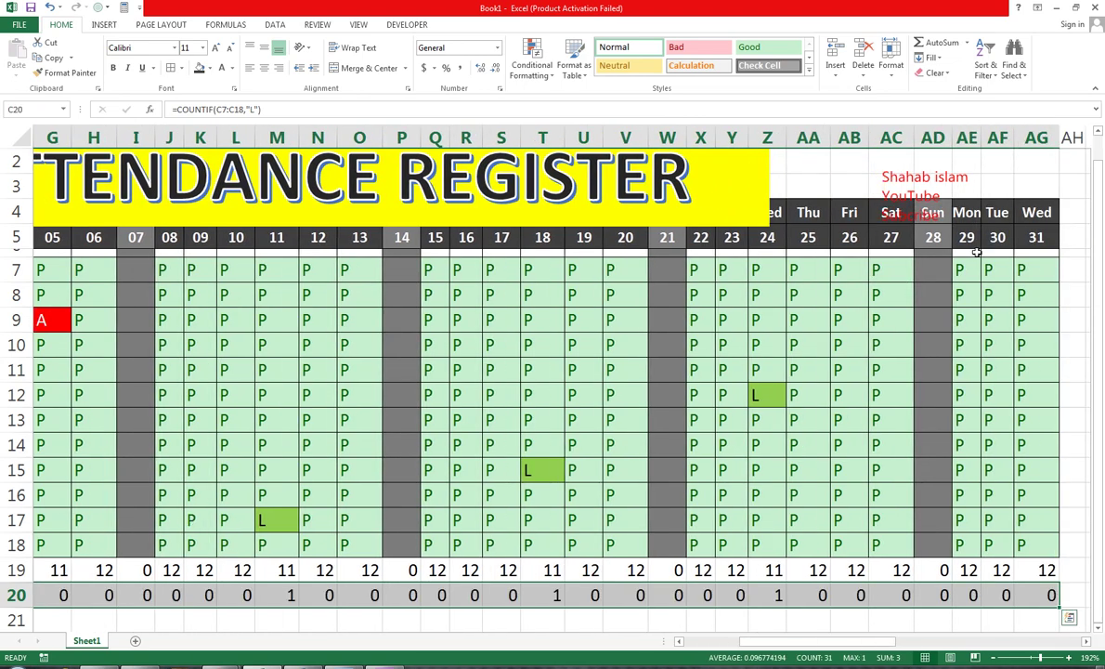
Enter =COUNTIF(A7:AG7,"P") in AH7 for the first employee's present total.
{"action": "left_click", "coordinate": [1070, 263]}
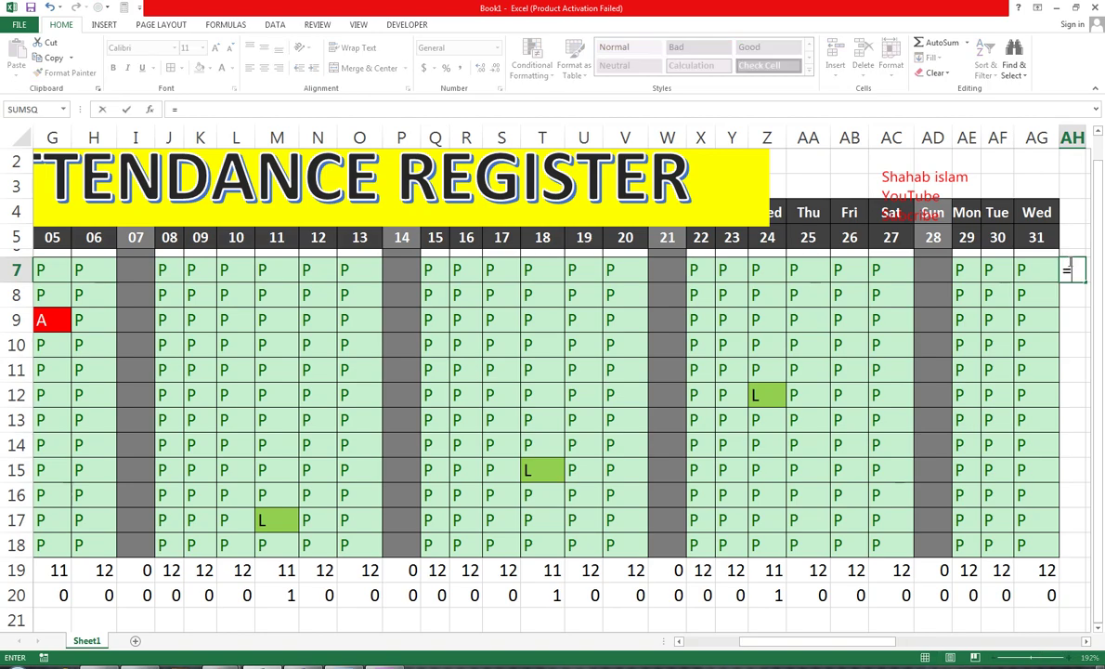
{"action": "type", "text": "=COUNTIF("}
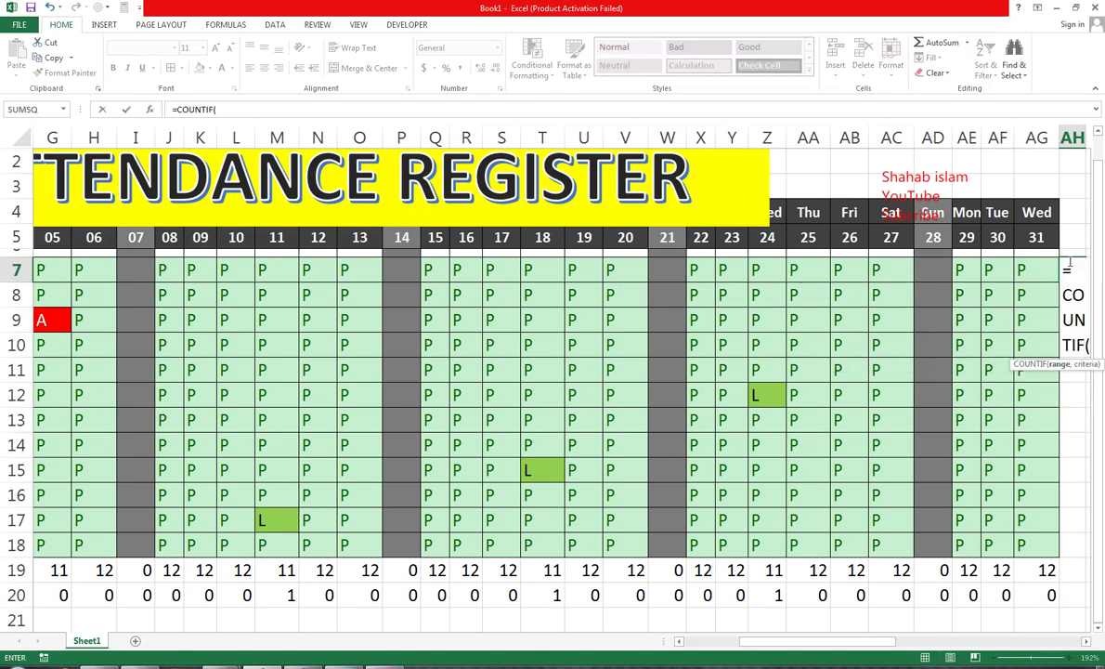
{"action": "key", "text": "Left"}
{"action": "left_click_drag", "start_coordinate": [1039, 269], "coordinate": [75, 275]}
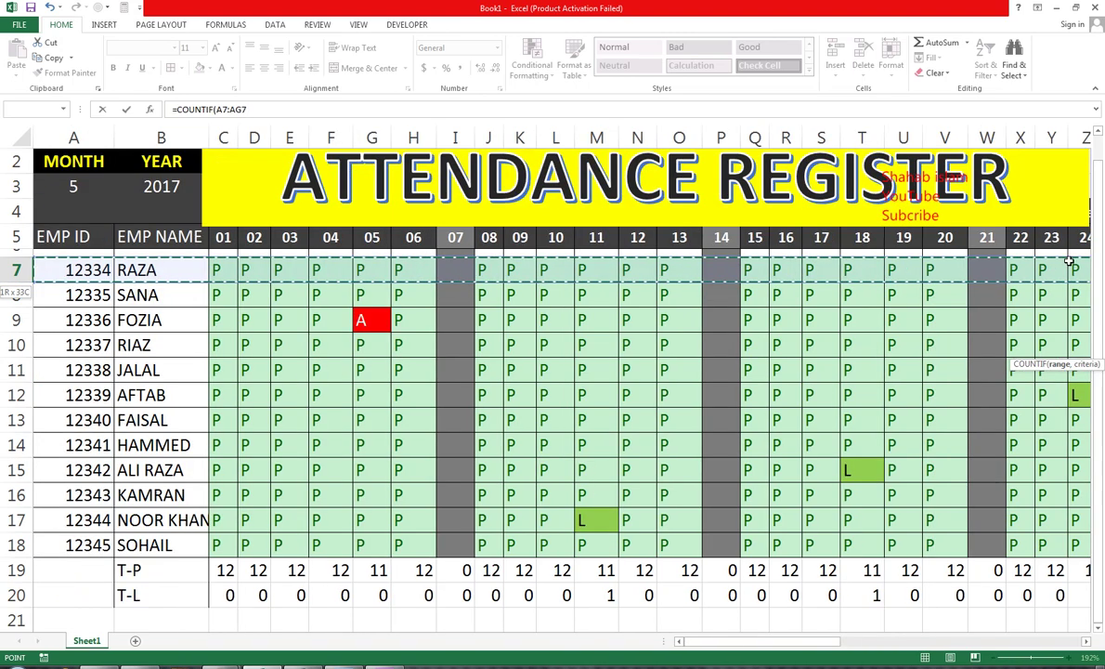
{"action": "left_click_drag", "start_coordinate": [397, 269], "coordinate": [75, 269]}
{"action": "type", "text": ",\"P\""}
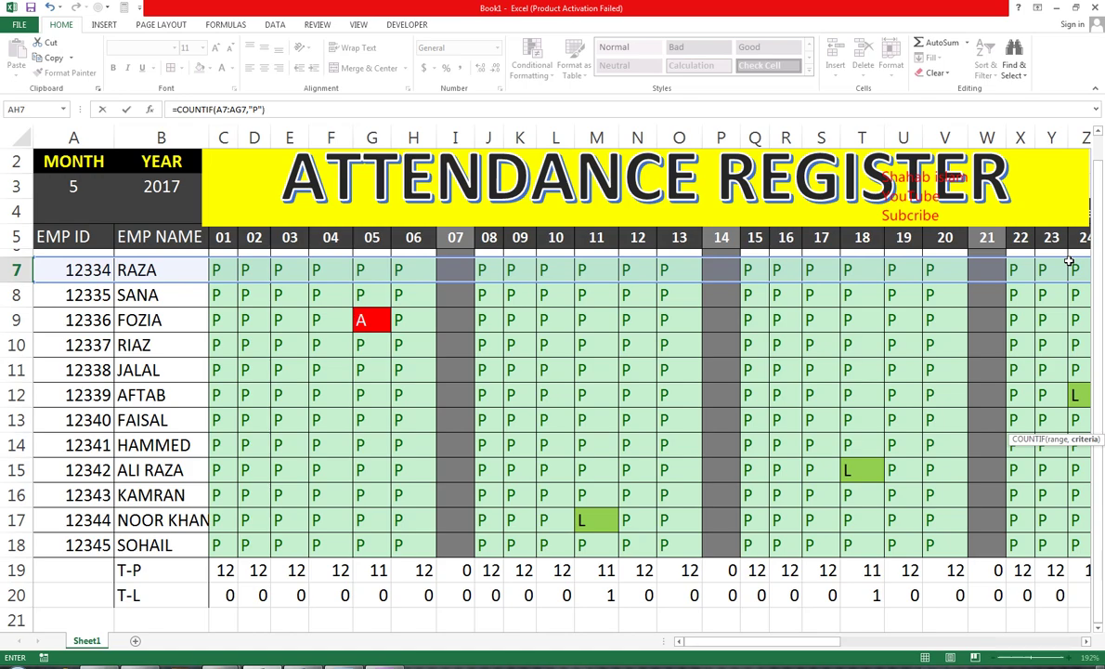
{"action": "key", "text": "Return"}
Copy the AH7 present-total formula down to AH18 for every employee.
{"action": "left_click", "coordinate": [1070, 265]}
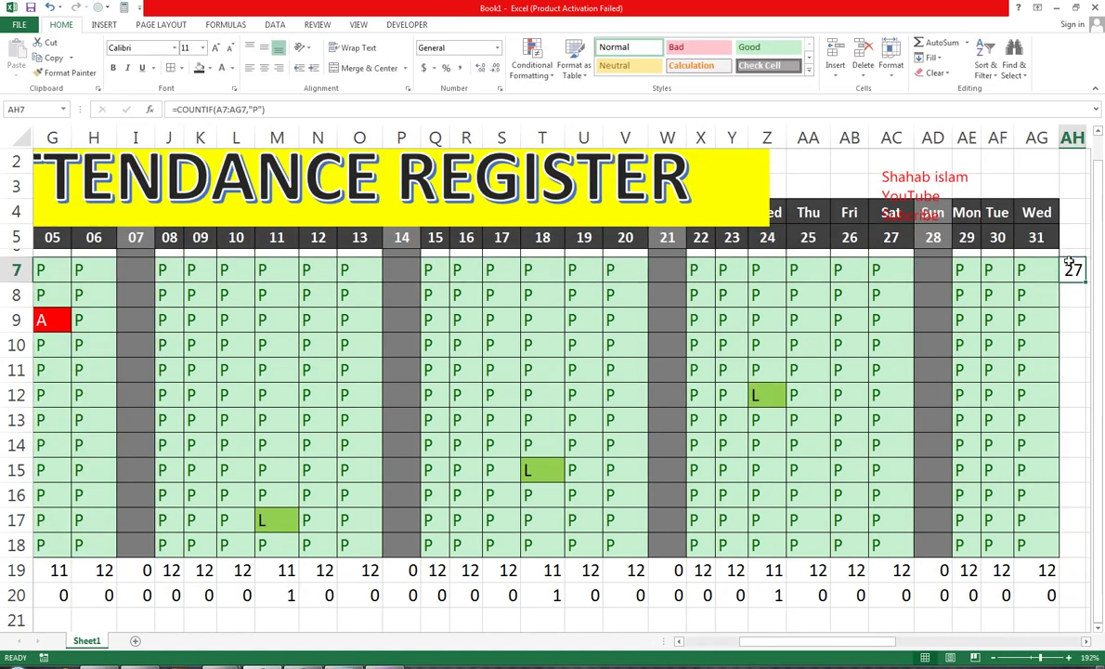
{"action": "left_click_drag", "start_coordinate": [1085, 282], "coordinate": [1078, 550]}
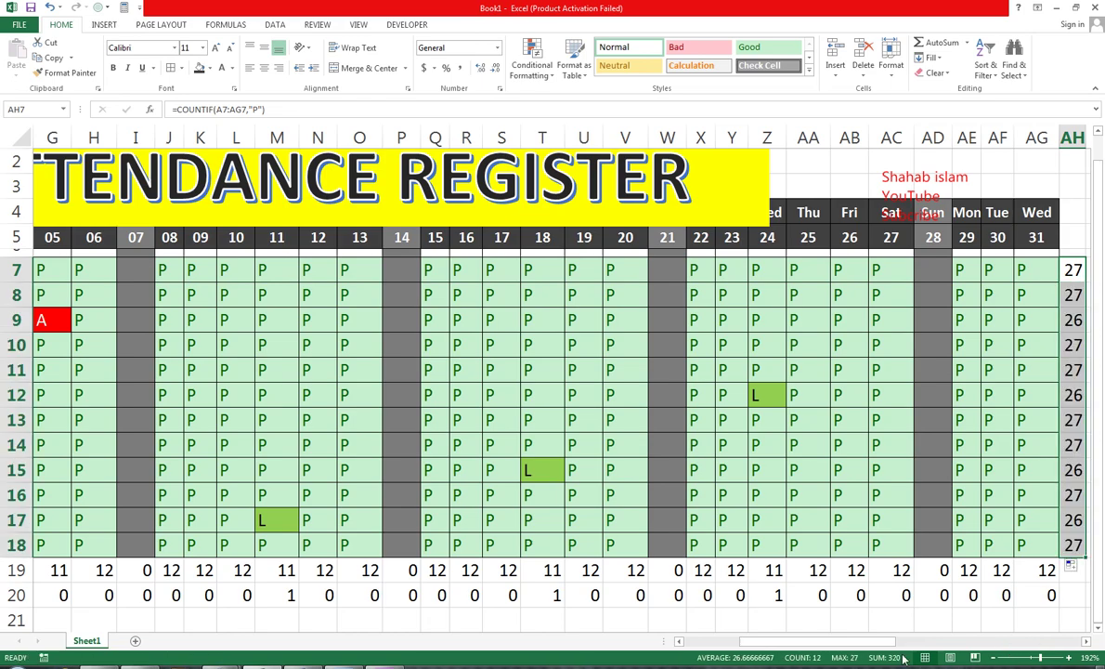
{"action": "left_click_drag", "start_coordinate": [890, 647], "coordinate": [813, 618]}
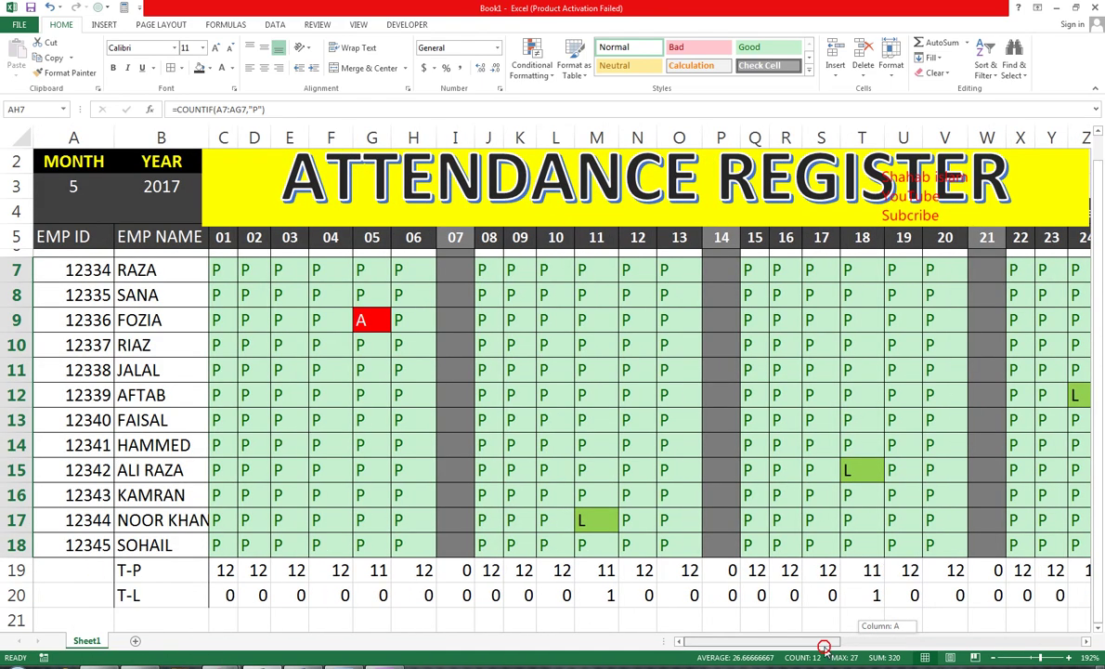
Switch from Excel to the browser's YouTube channel Videos page.
{"action": "scroll", "coordinate": [747, 420], "scroll_direction": "up", "scroll_amount": 1}
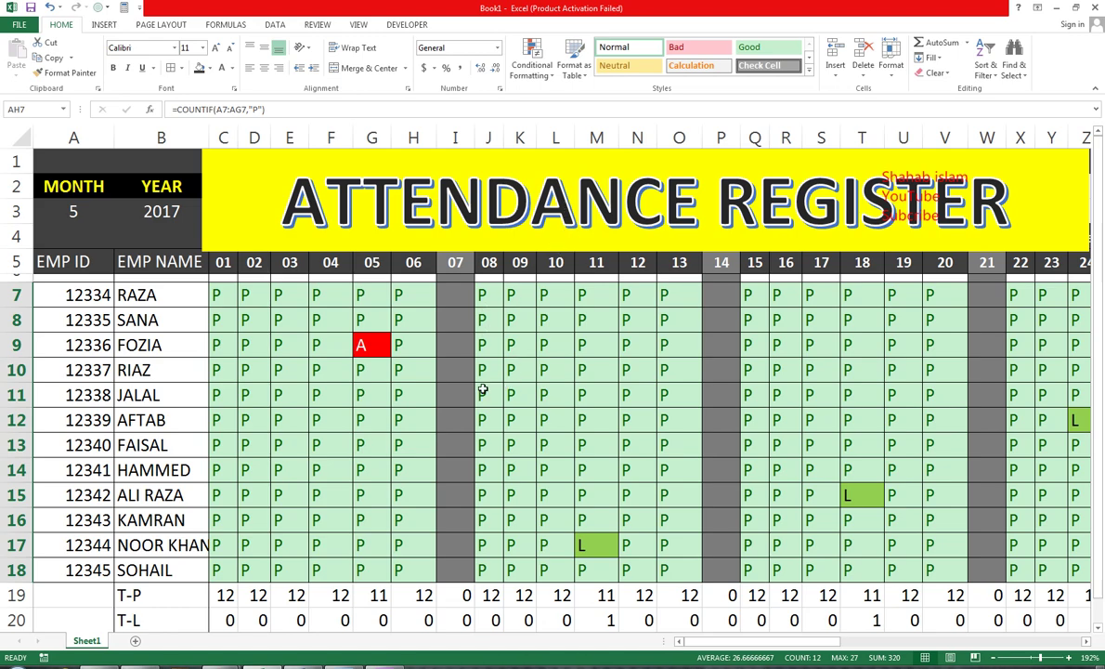
{"action": "mouse_move", "coordinate": [260, 662]}
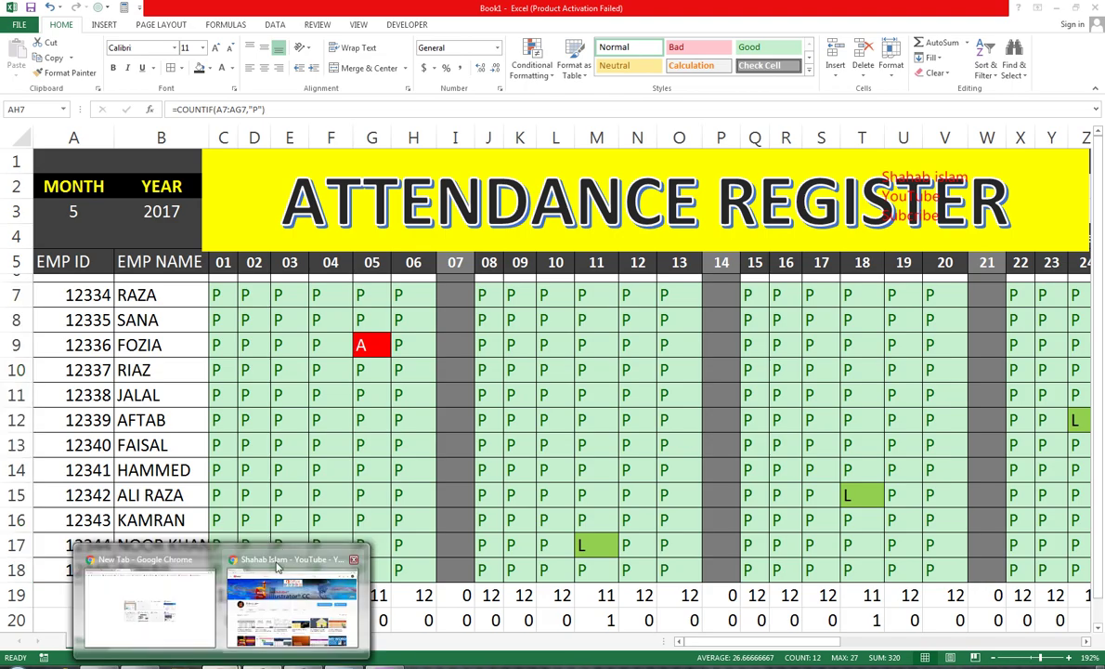
{"action": "left_click", "coordinate": [274, 530]}
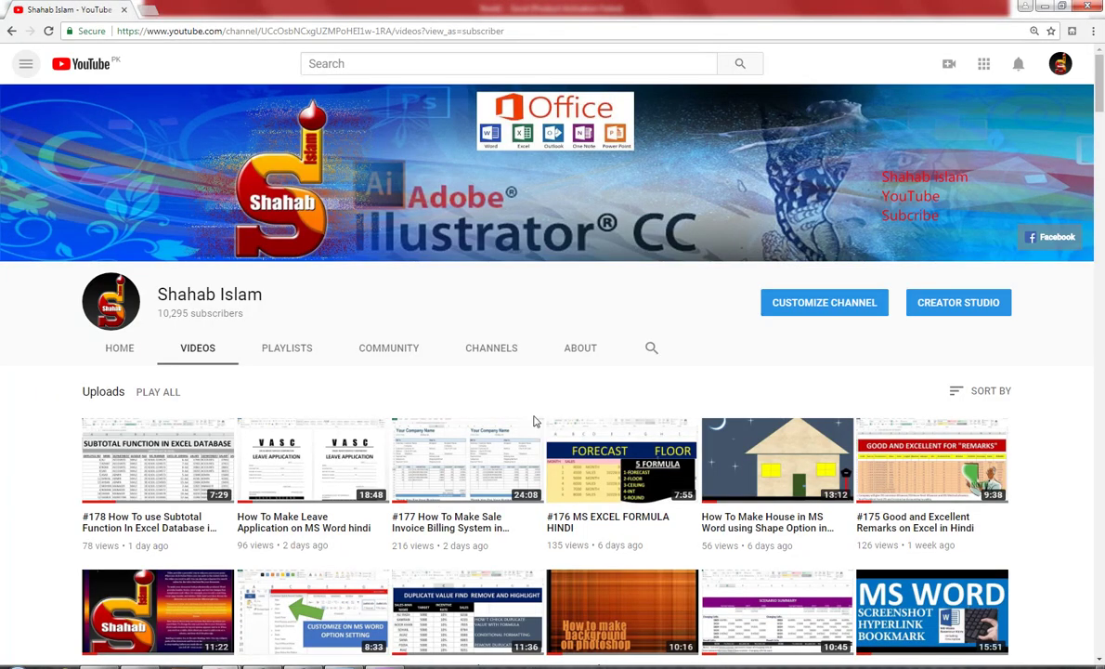